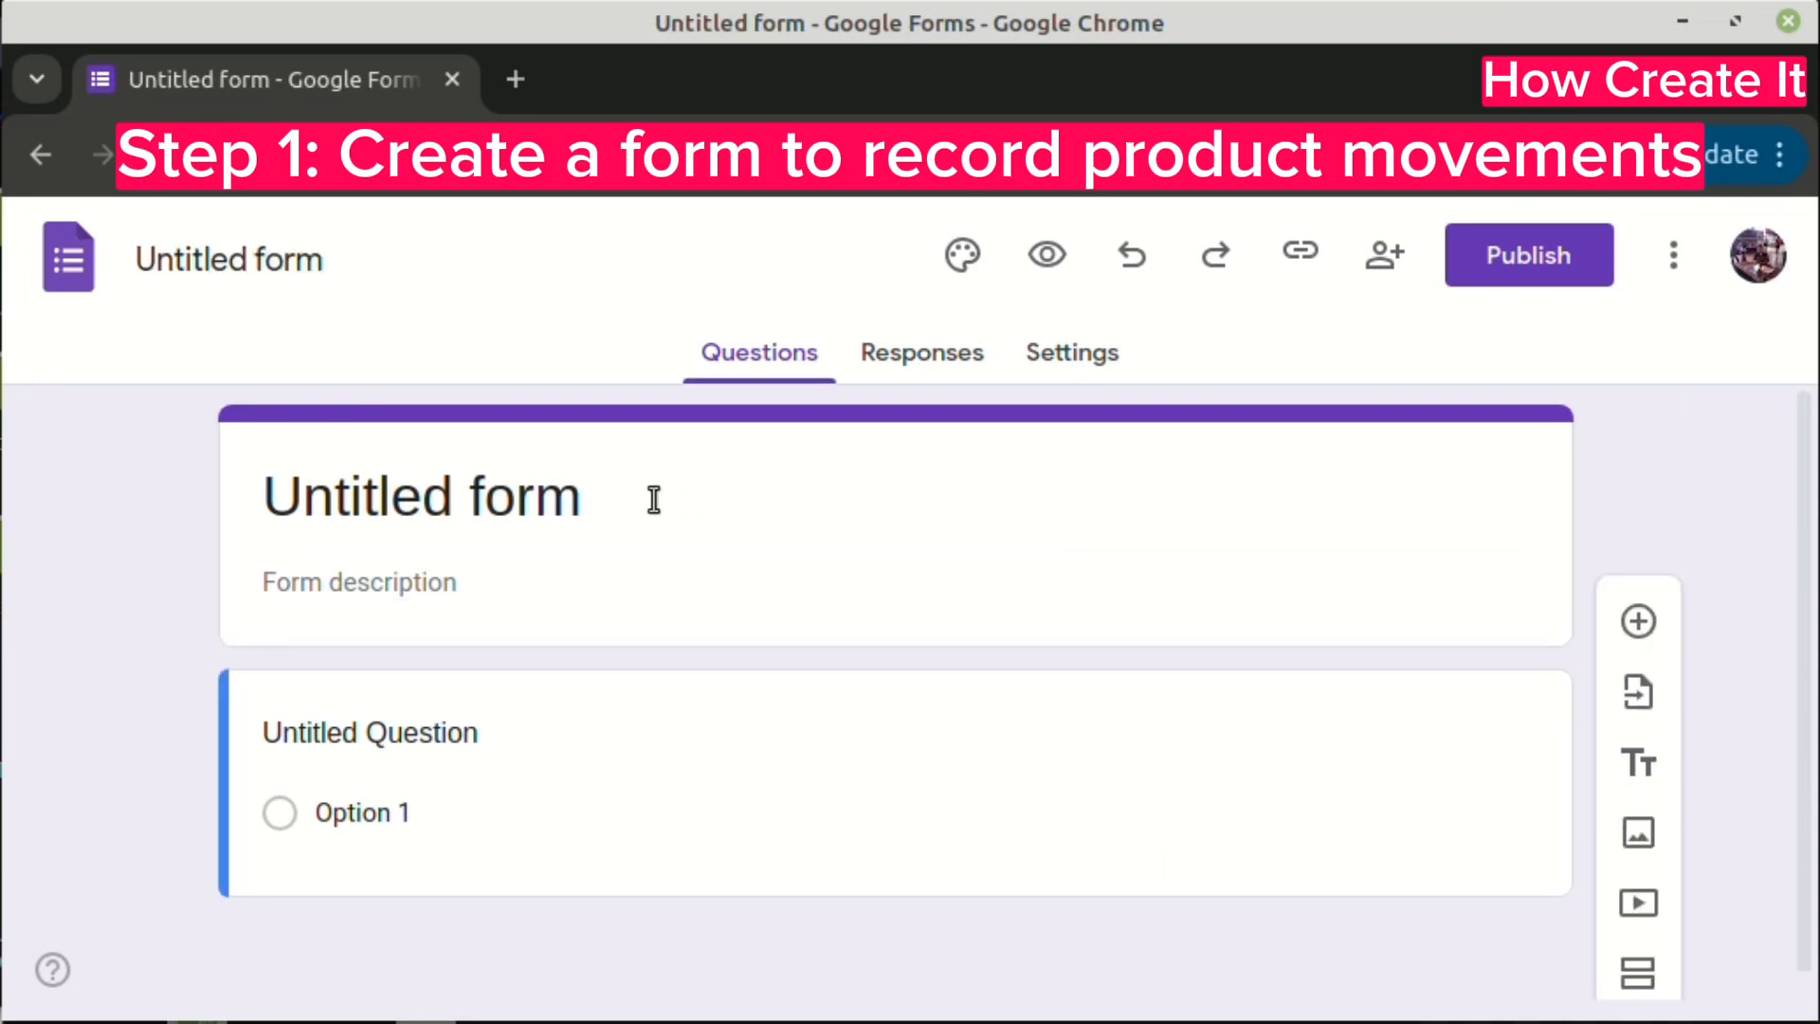
- Title the form "Inventory Tracker" and give the form file the same name
left_click_drag(605, 499, 220, 470)
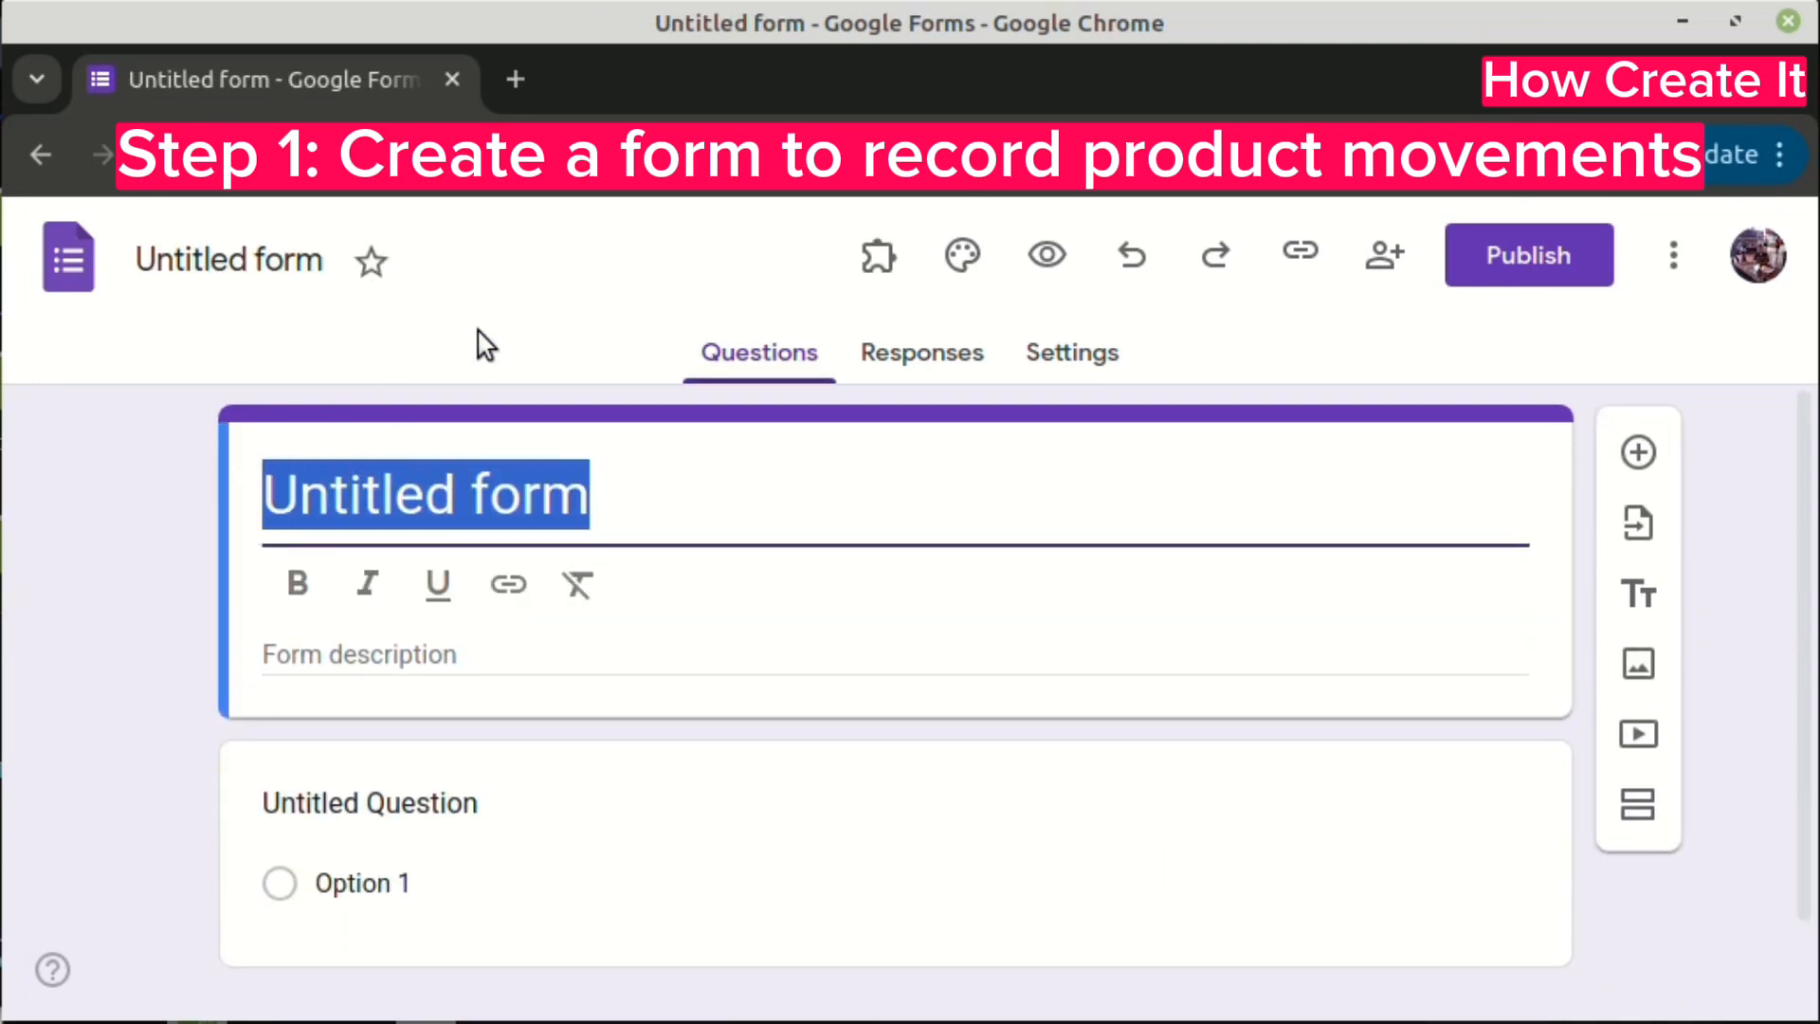
type("Inventory")
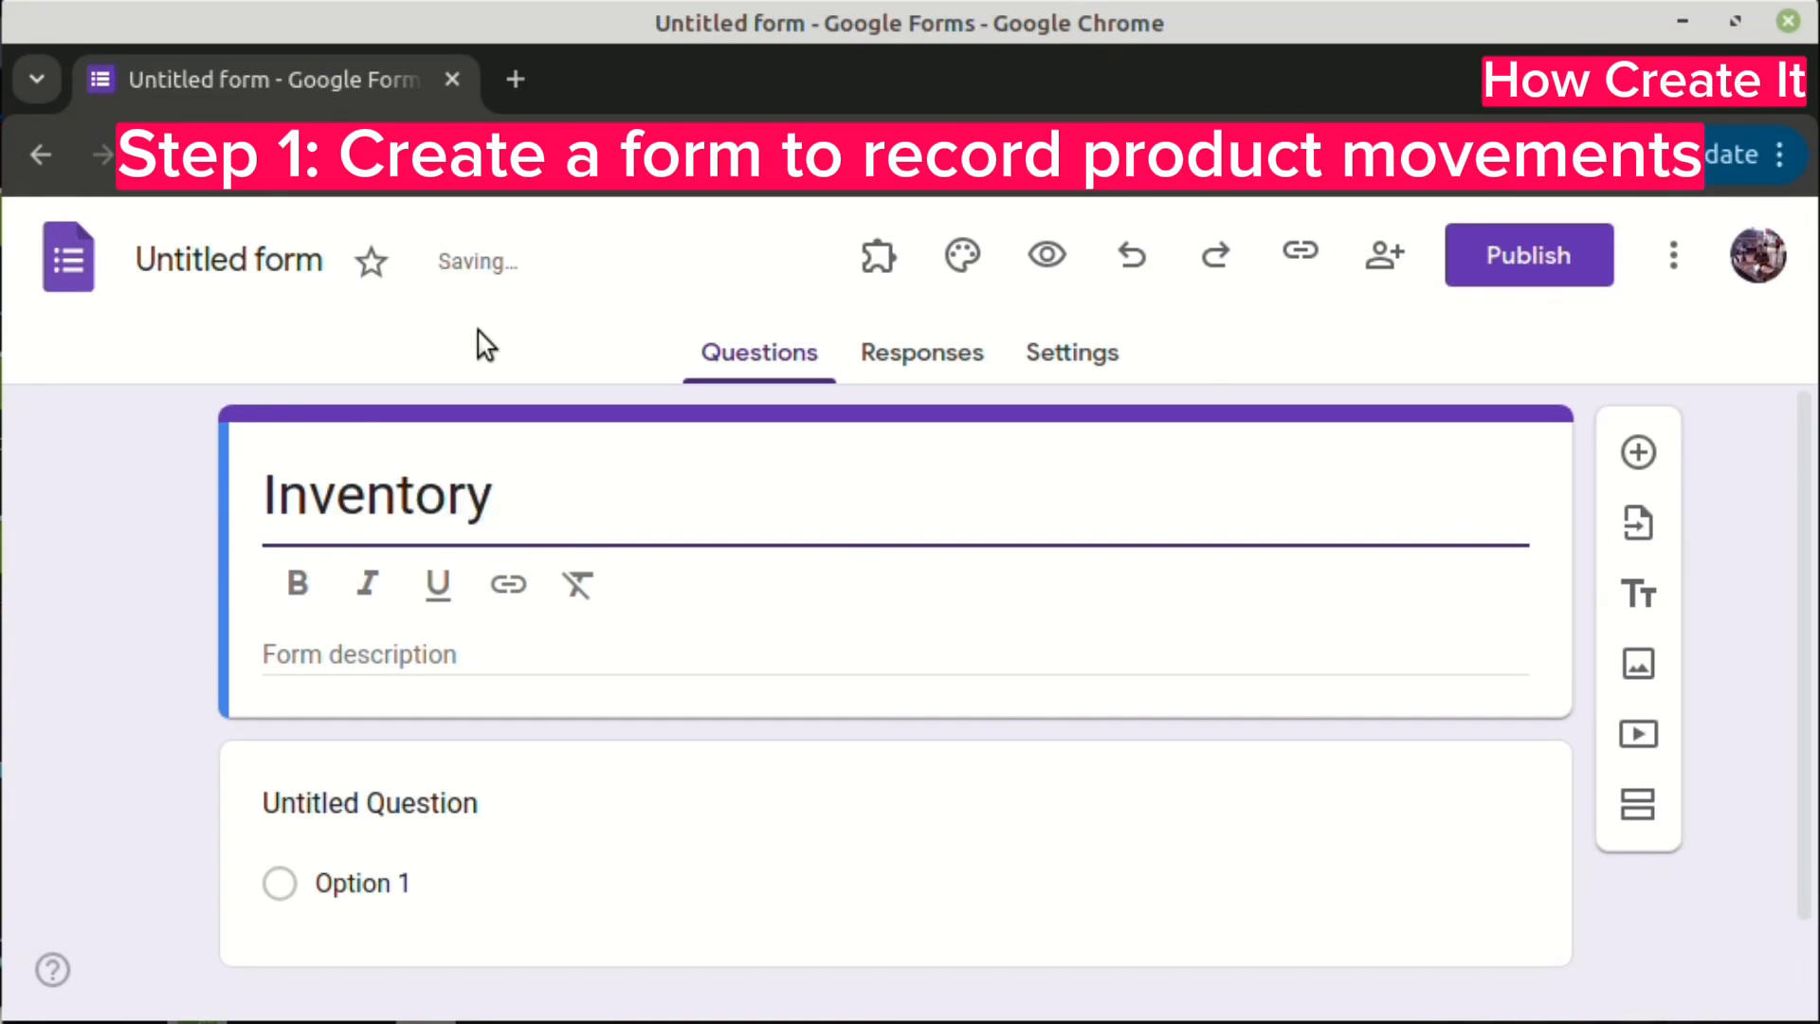
type(" Tracker")
left_click(232, 270)
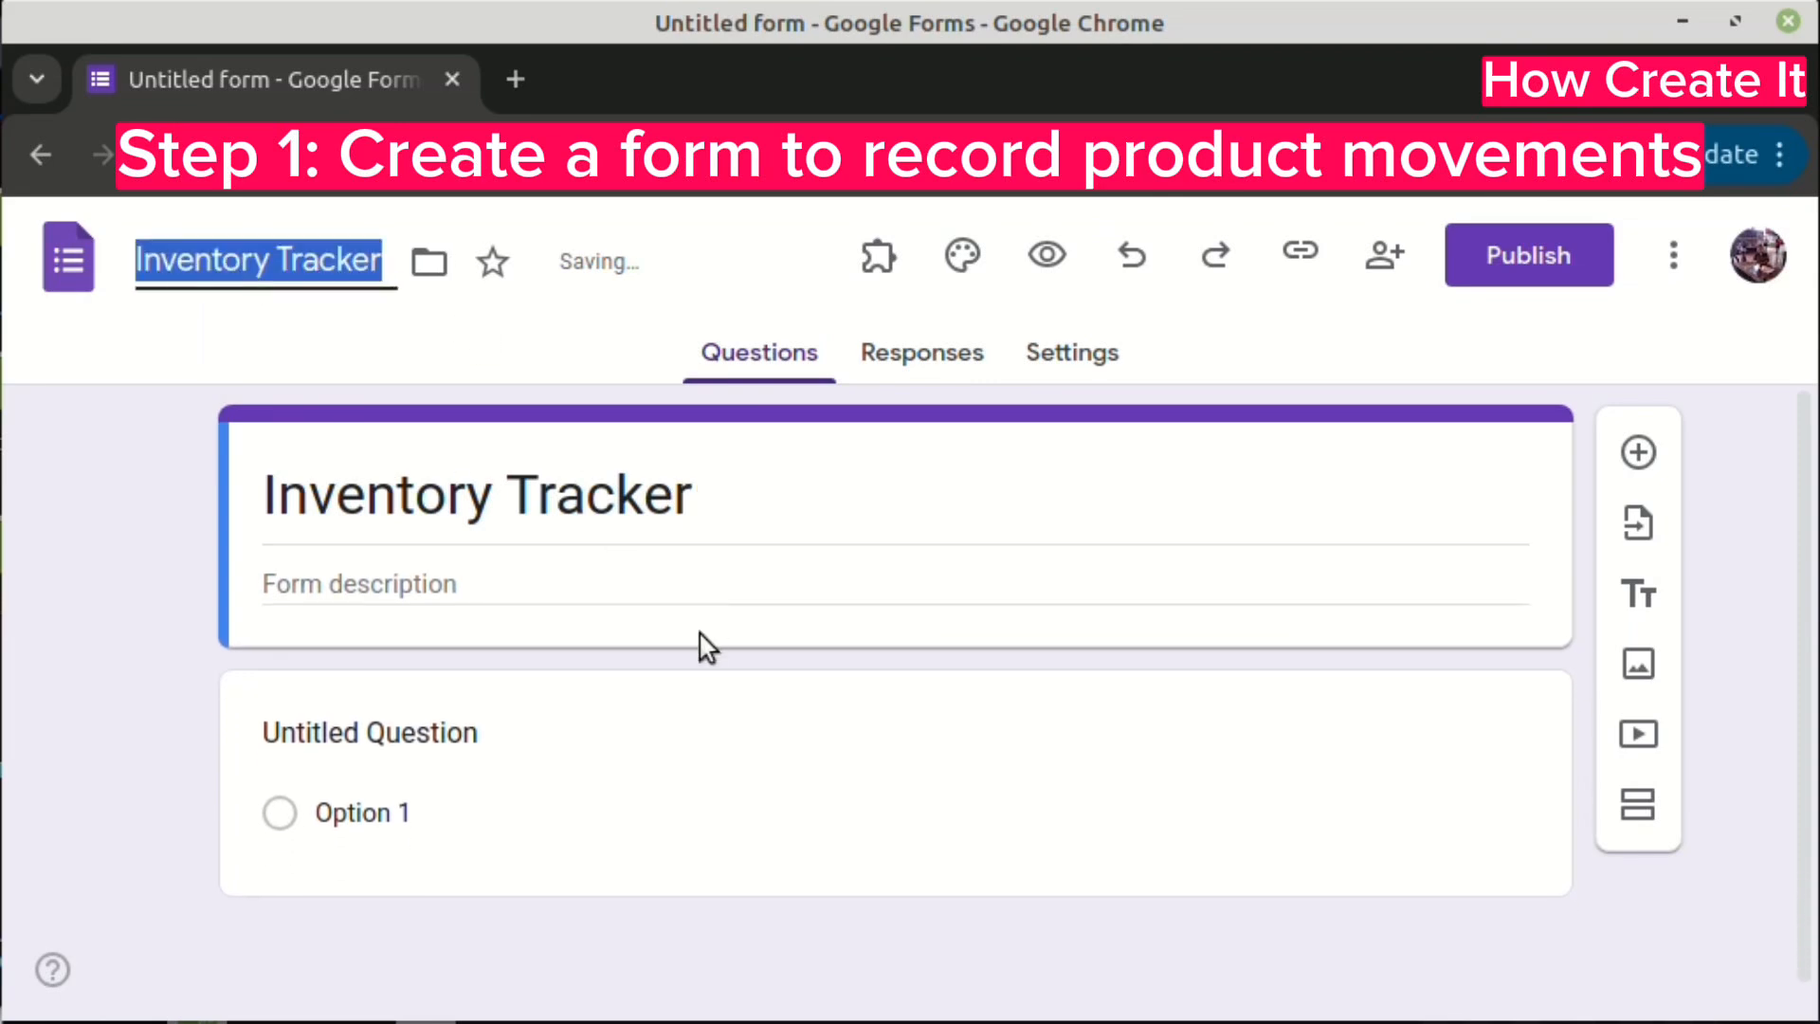
- Name the first question "Product Name" and make it a drop-down question
left_click(439, 736)
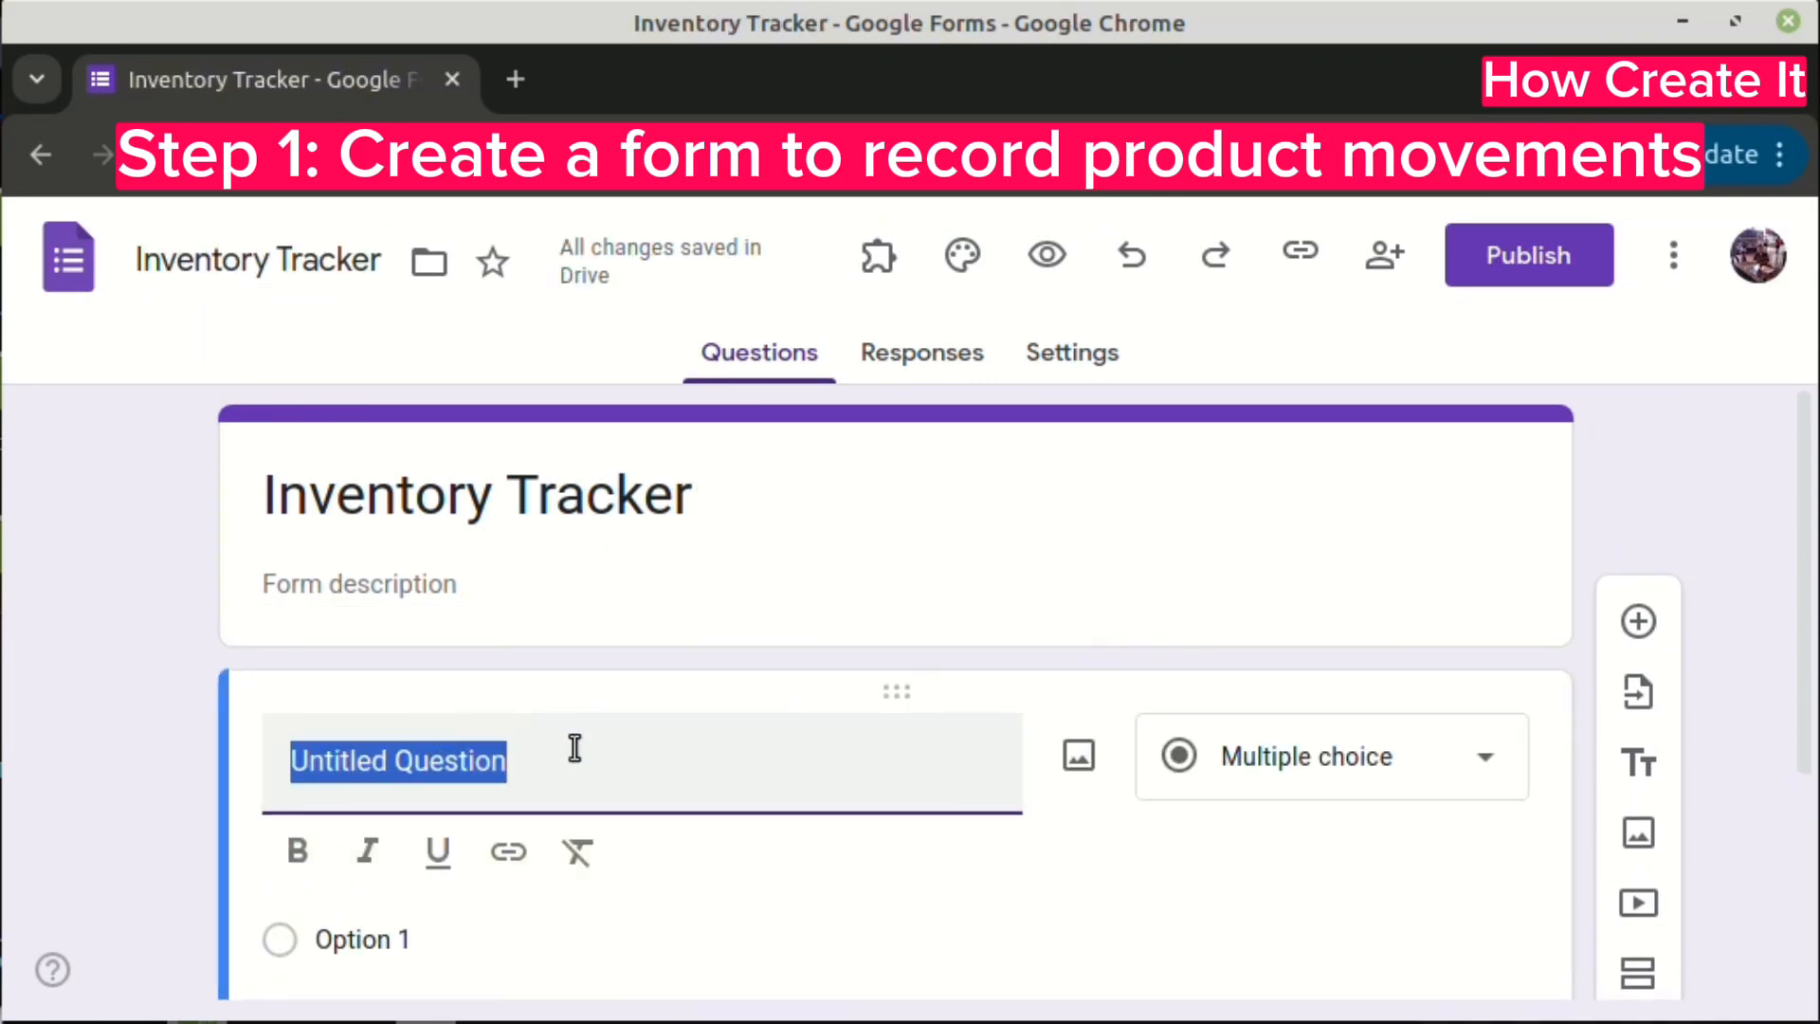
type("Product Name")
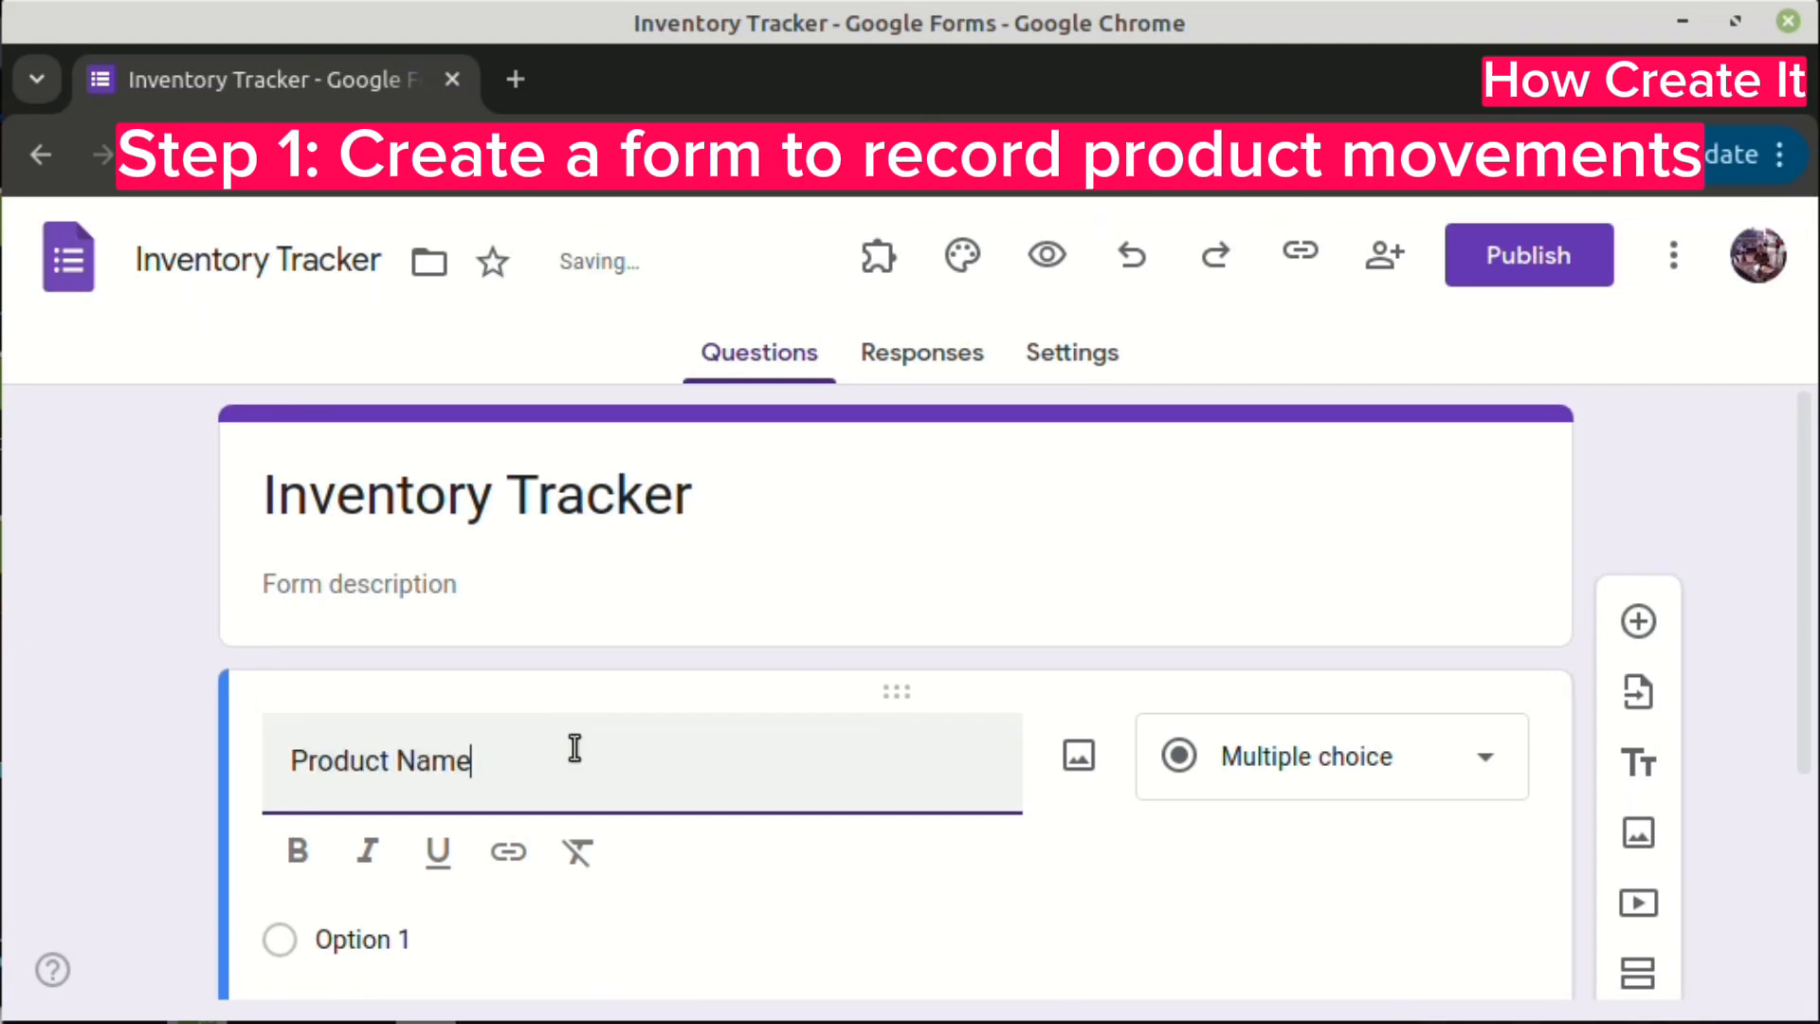
left_click(1320, 766)
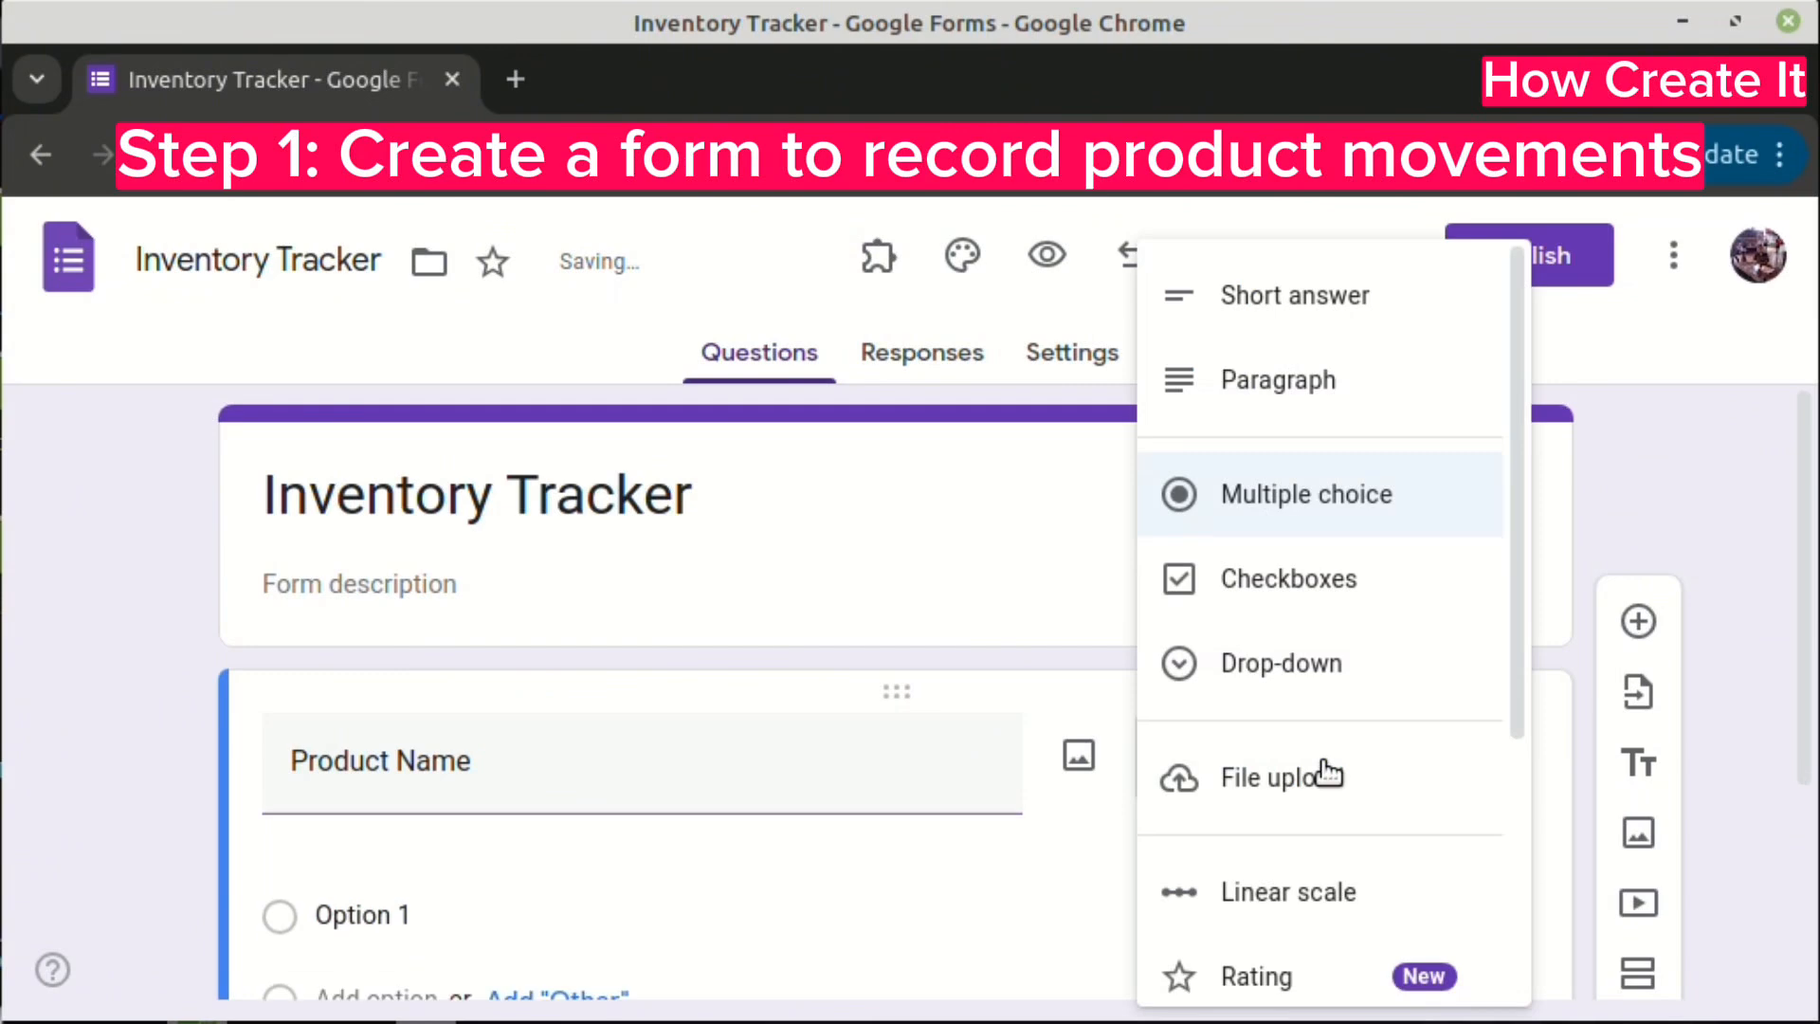
left_click(1260, 491)
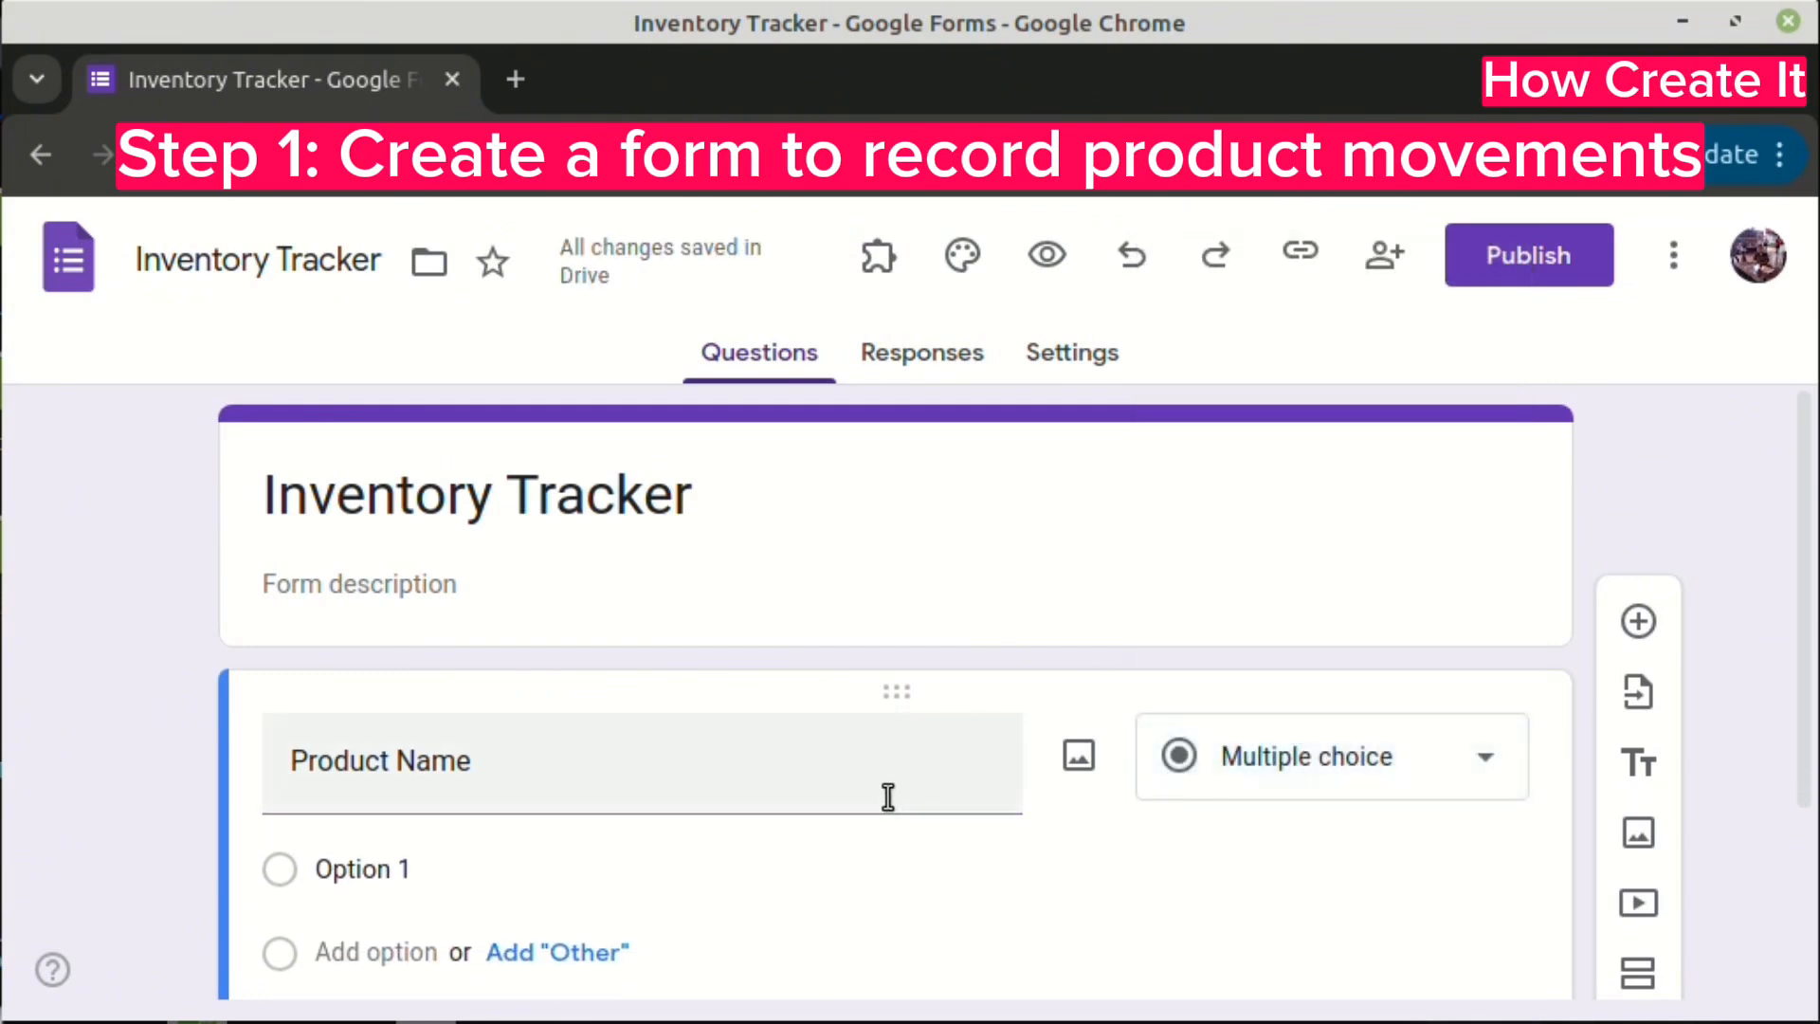
left_click(1271, 802)
left_click(1276, 663)
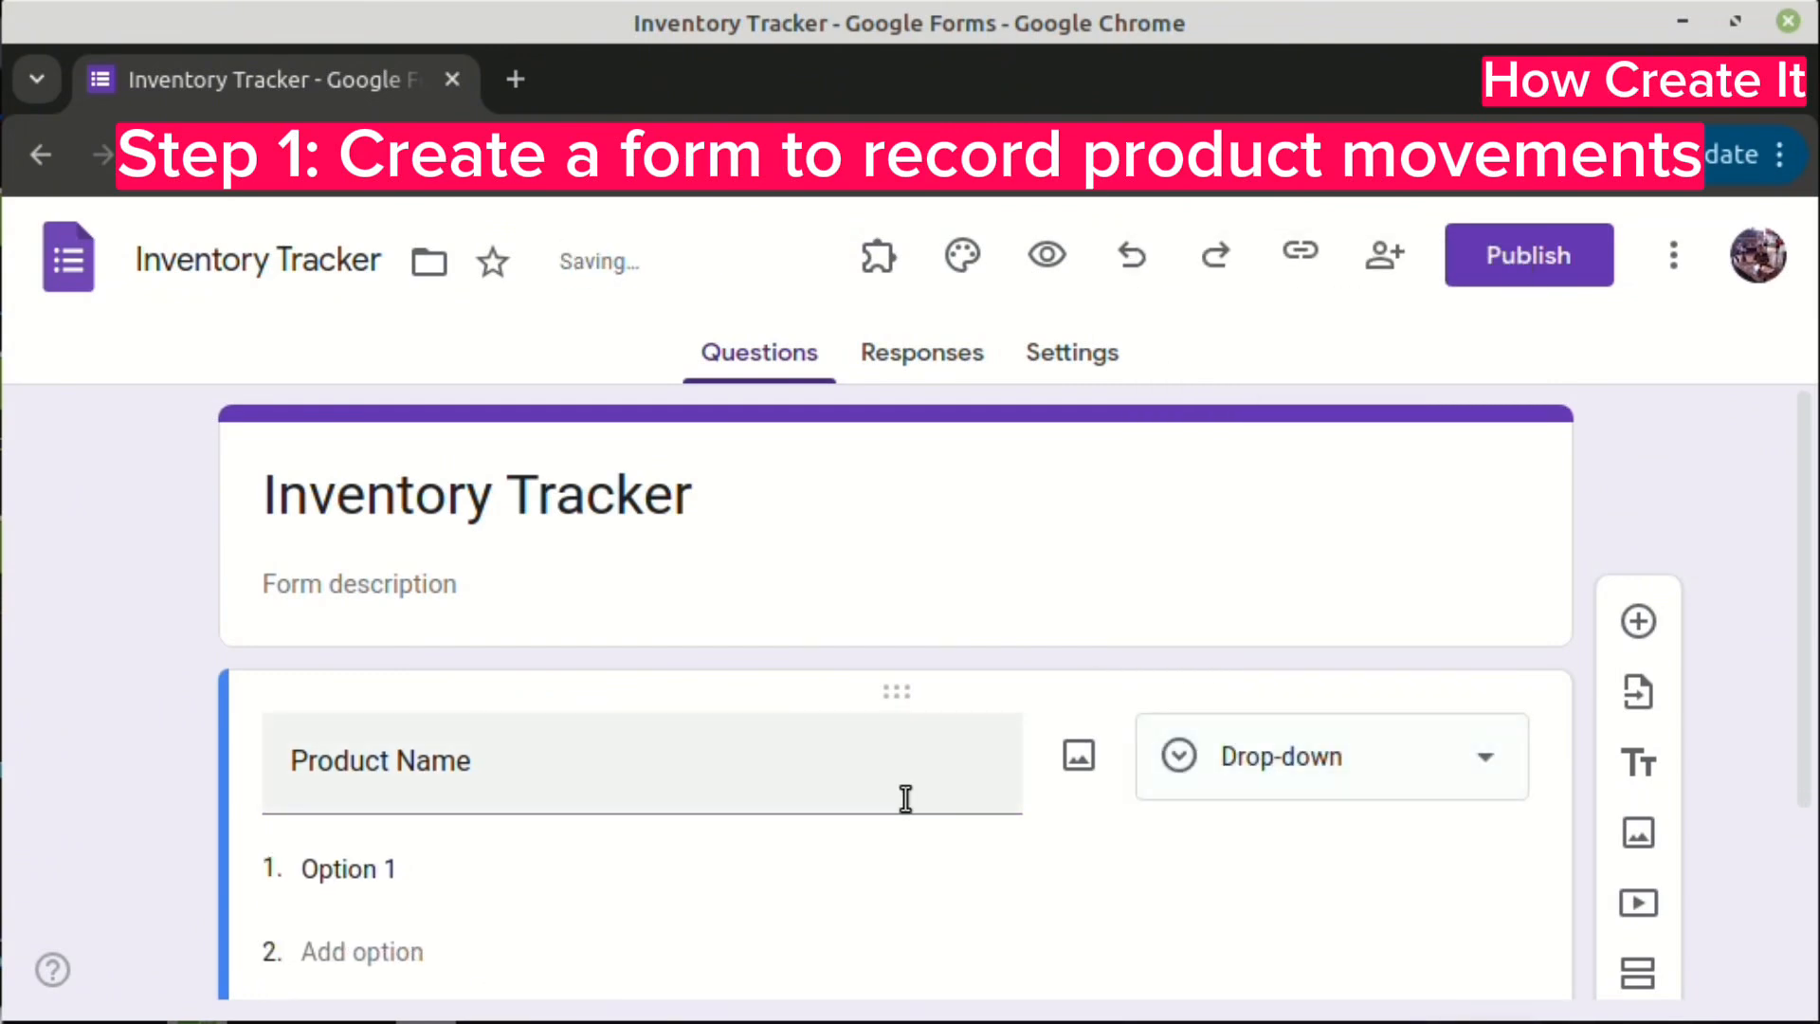
- Enter the Product Name options Book, Paper, Notebook and Marker, and make the question required
scroll(931, 809, "down", 2)
left_click(440, 663)
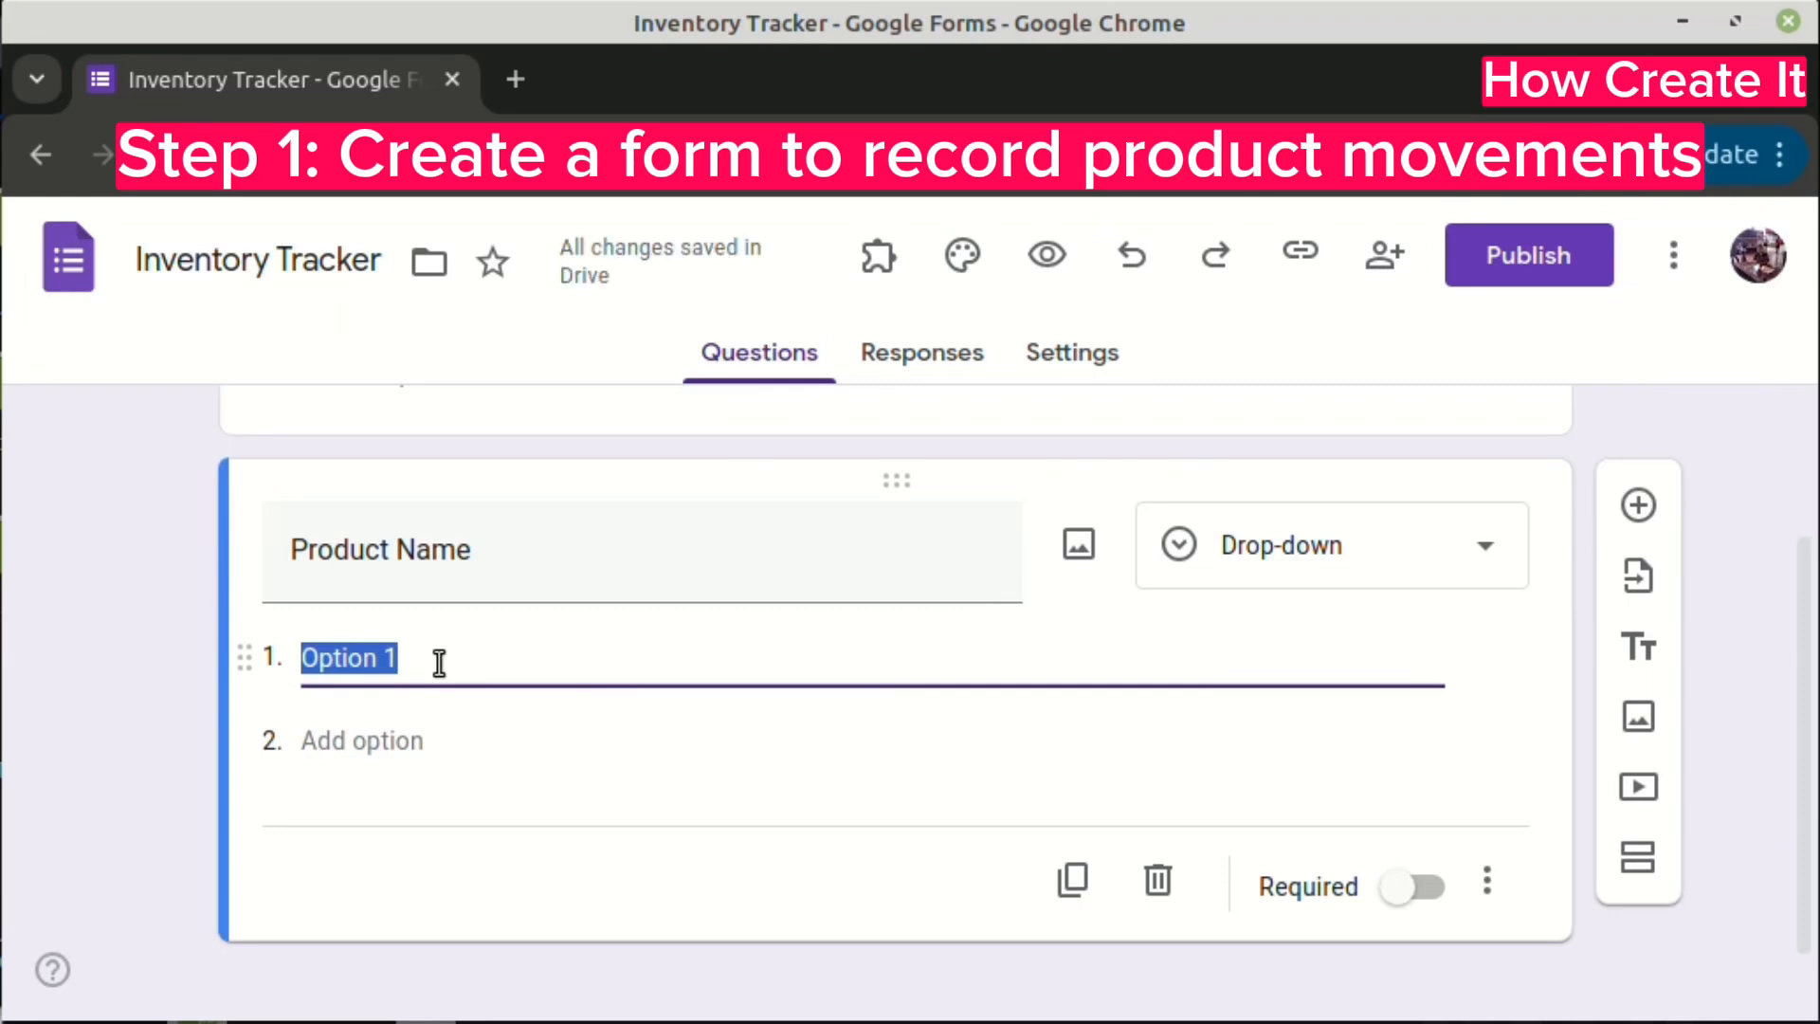
type("Book")
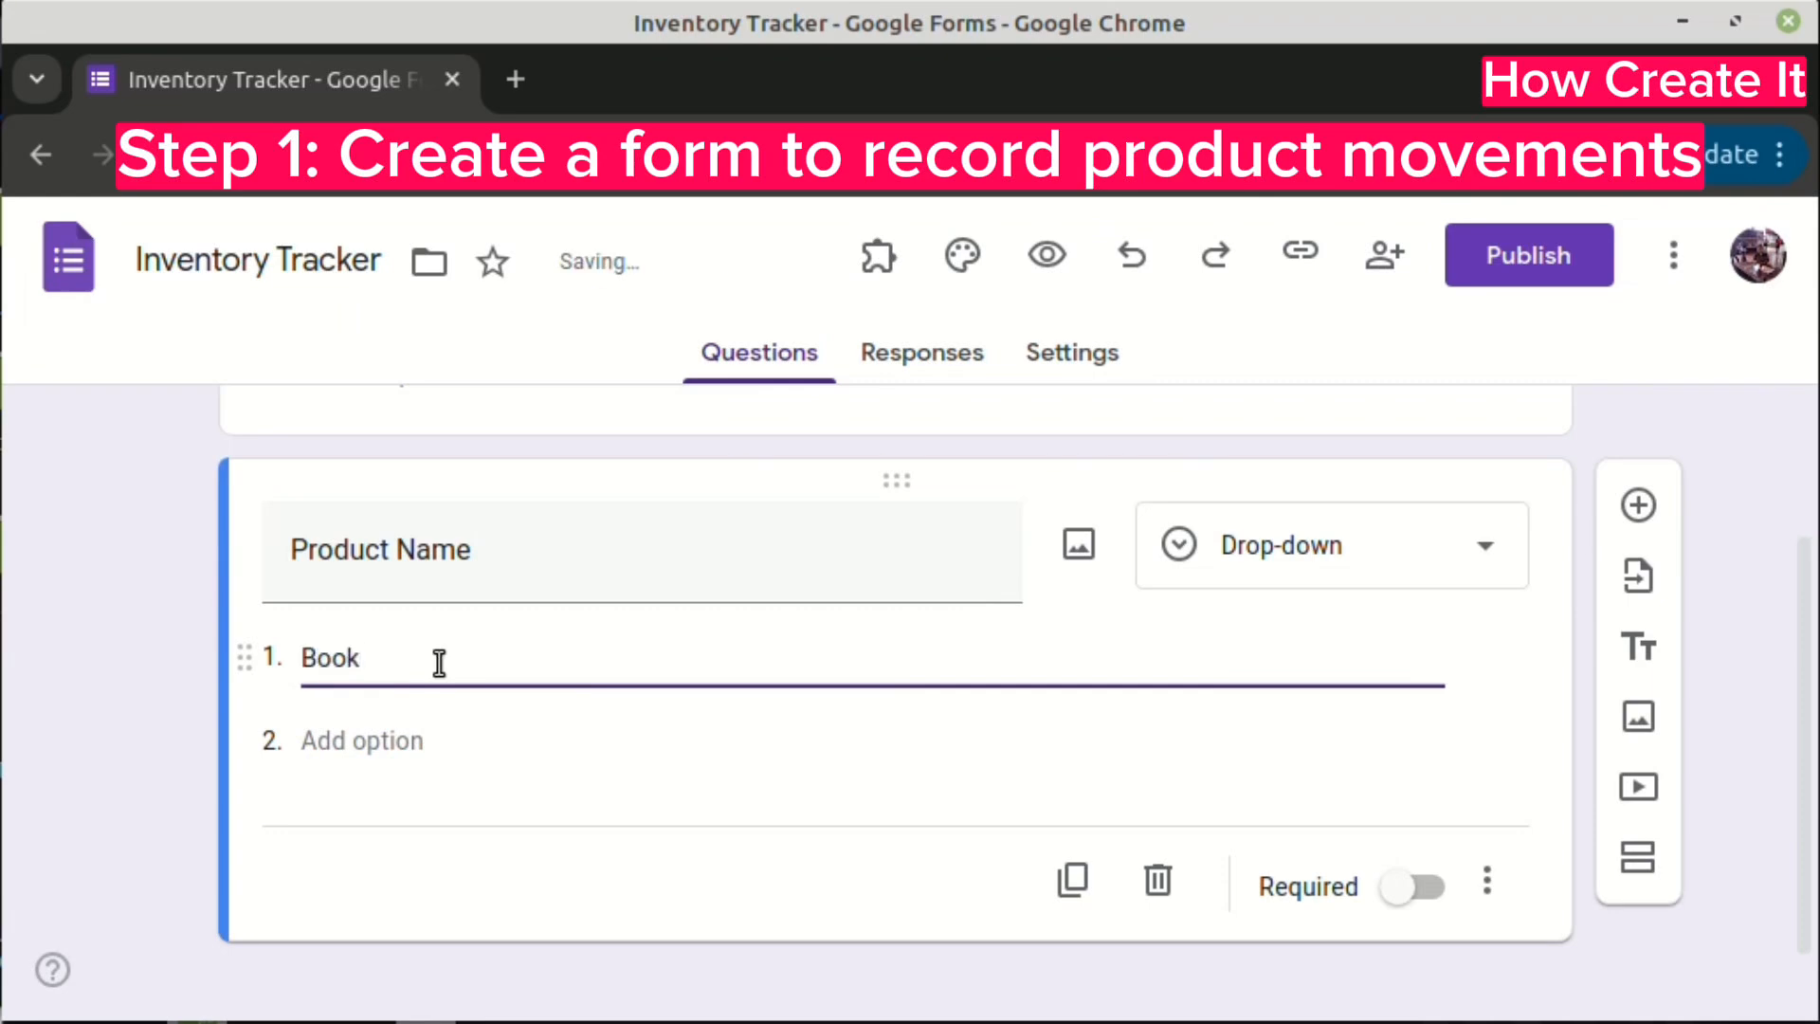
left_click(384, 745)
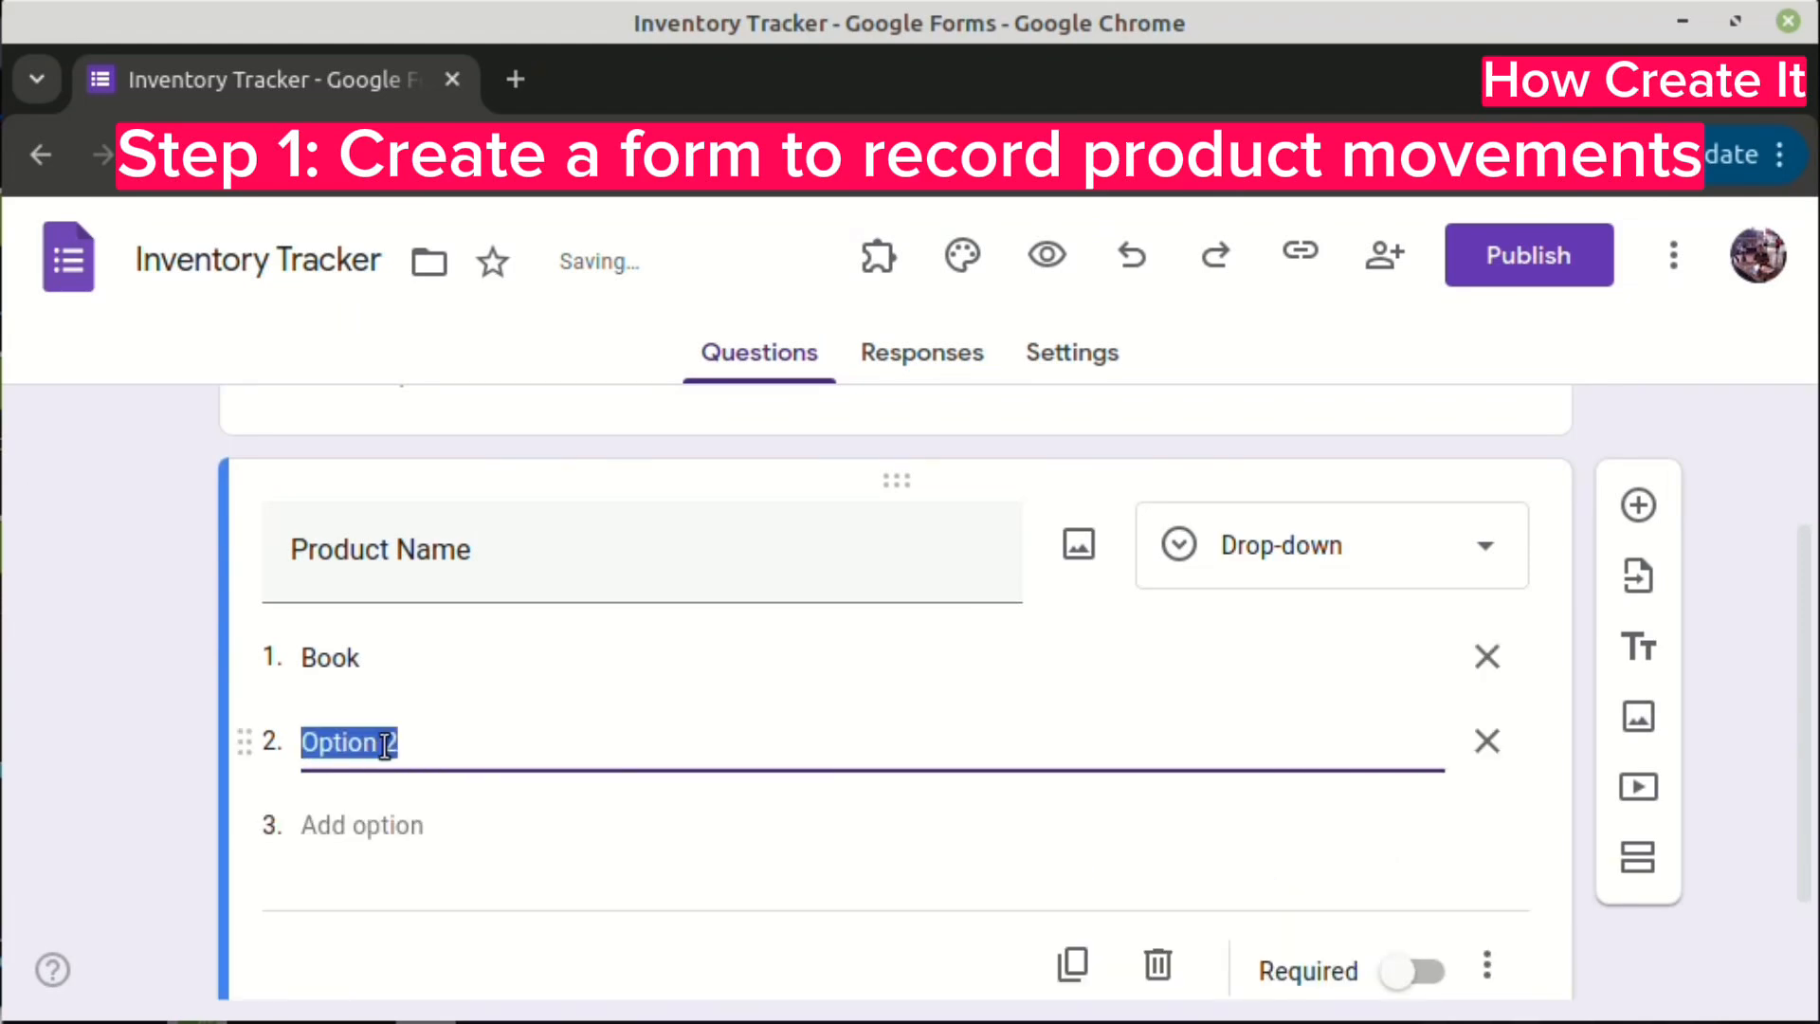
type("Paper")
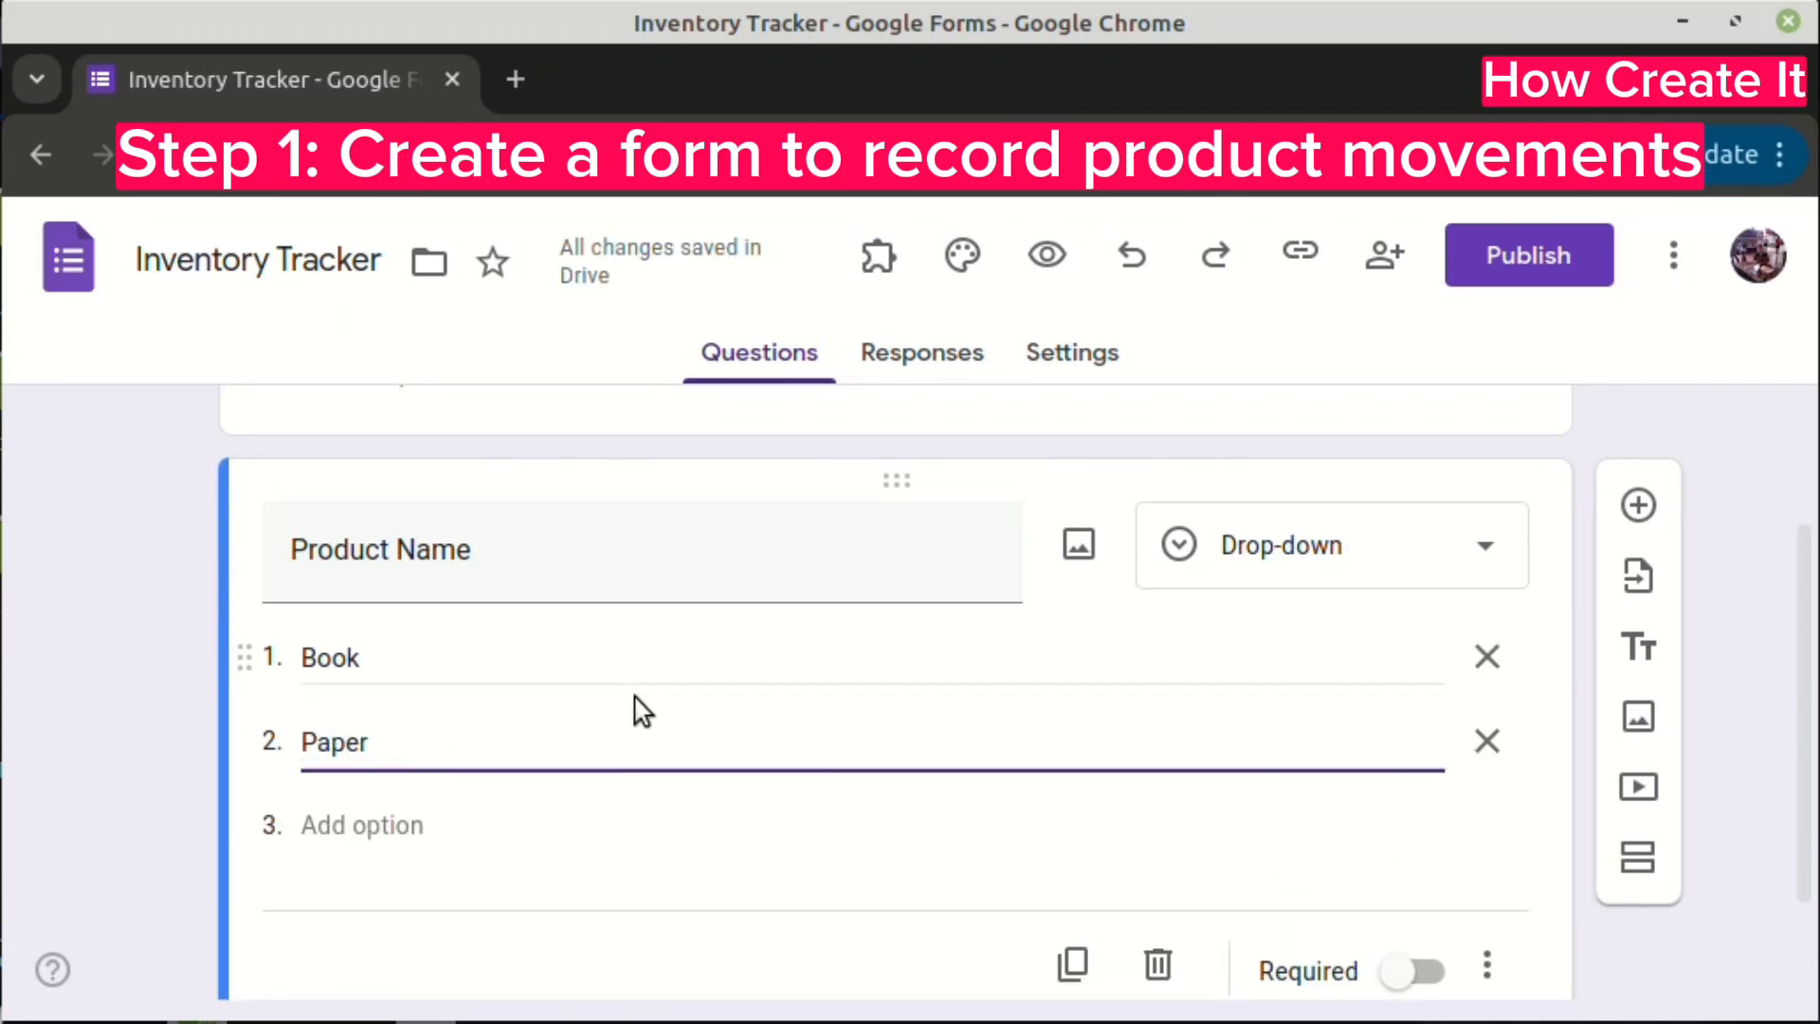
left_click(344, 825)
type("Note")
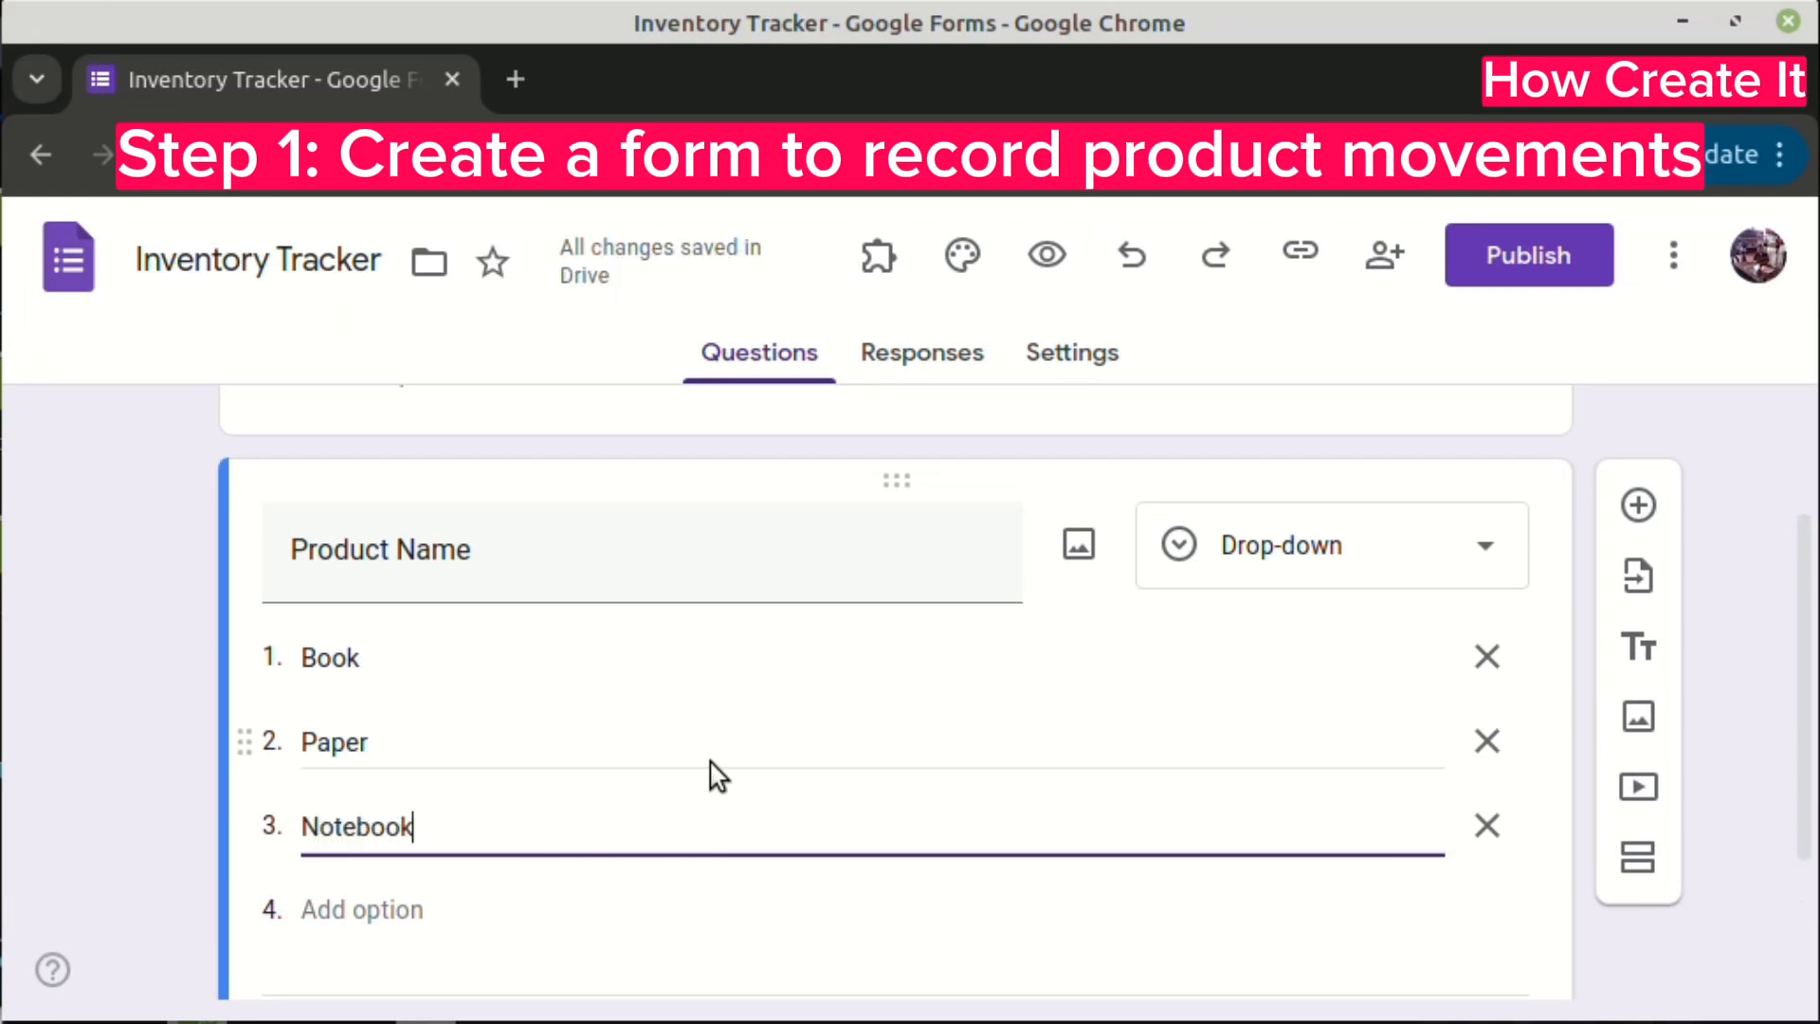
type("book")
left_click(411, 907)
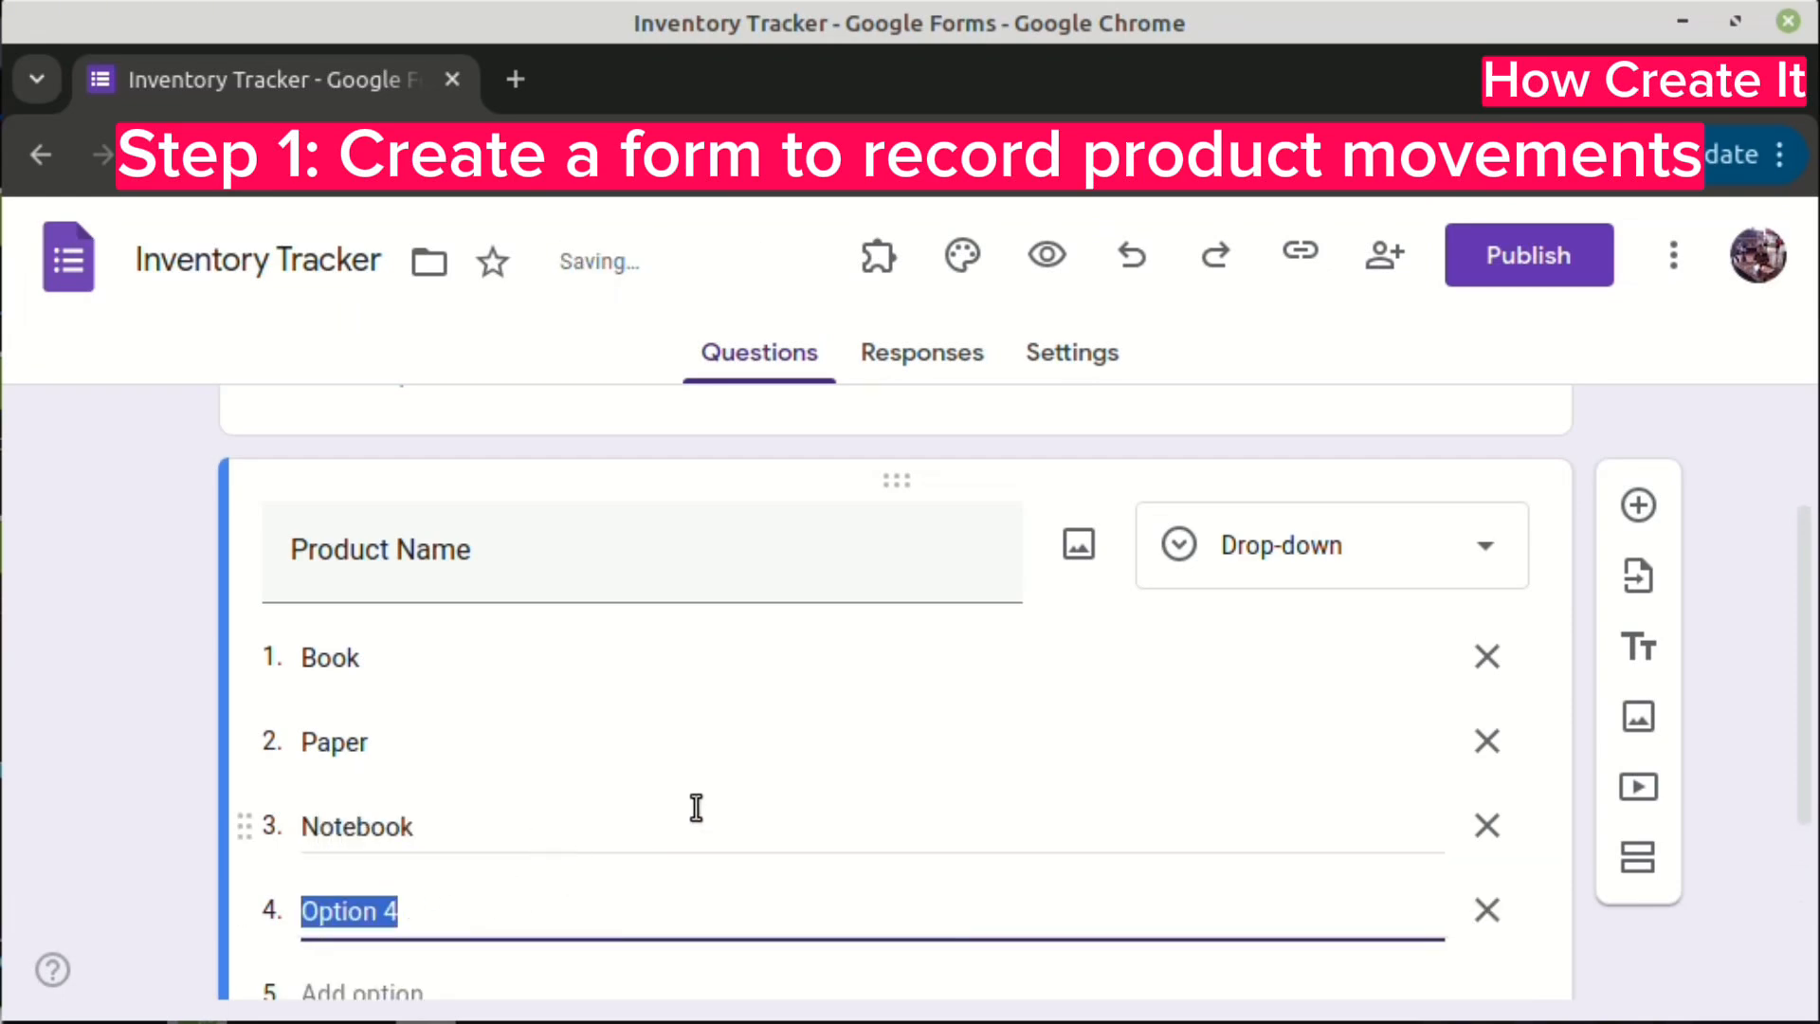
type("Marketr")
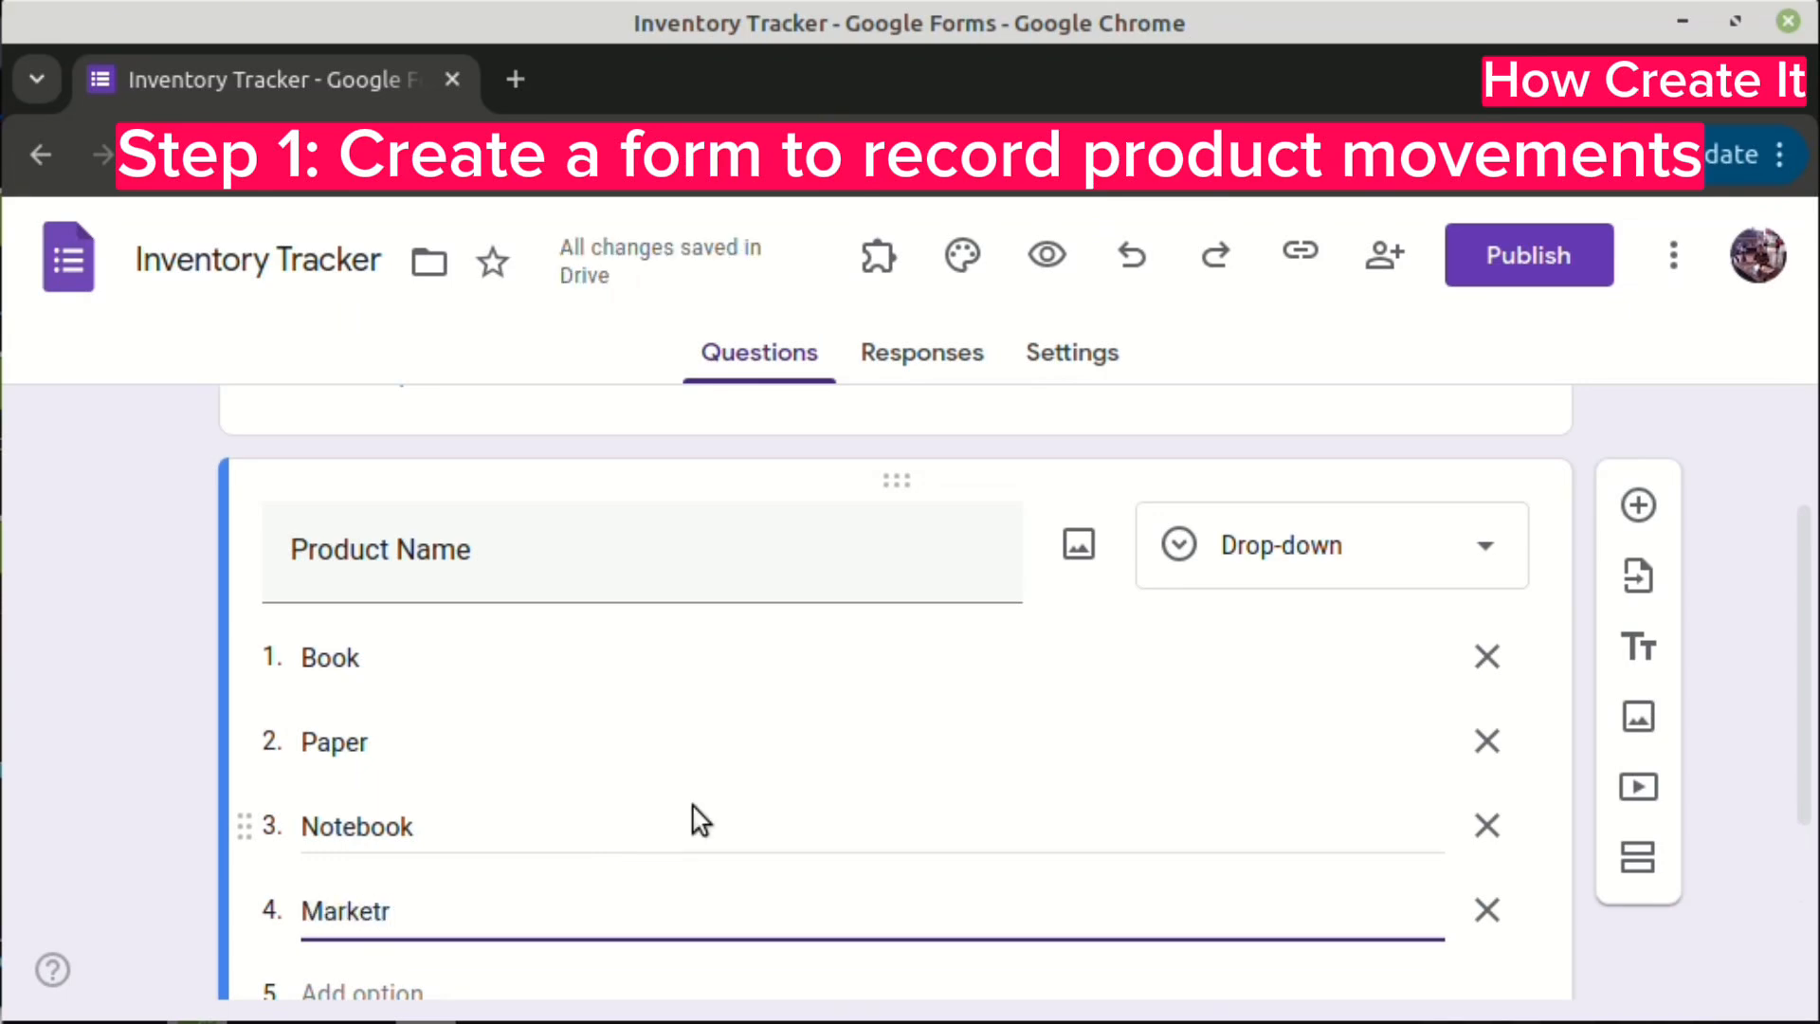
key("BackSpace")
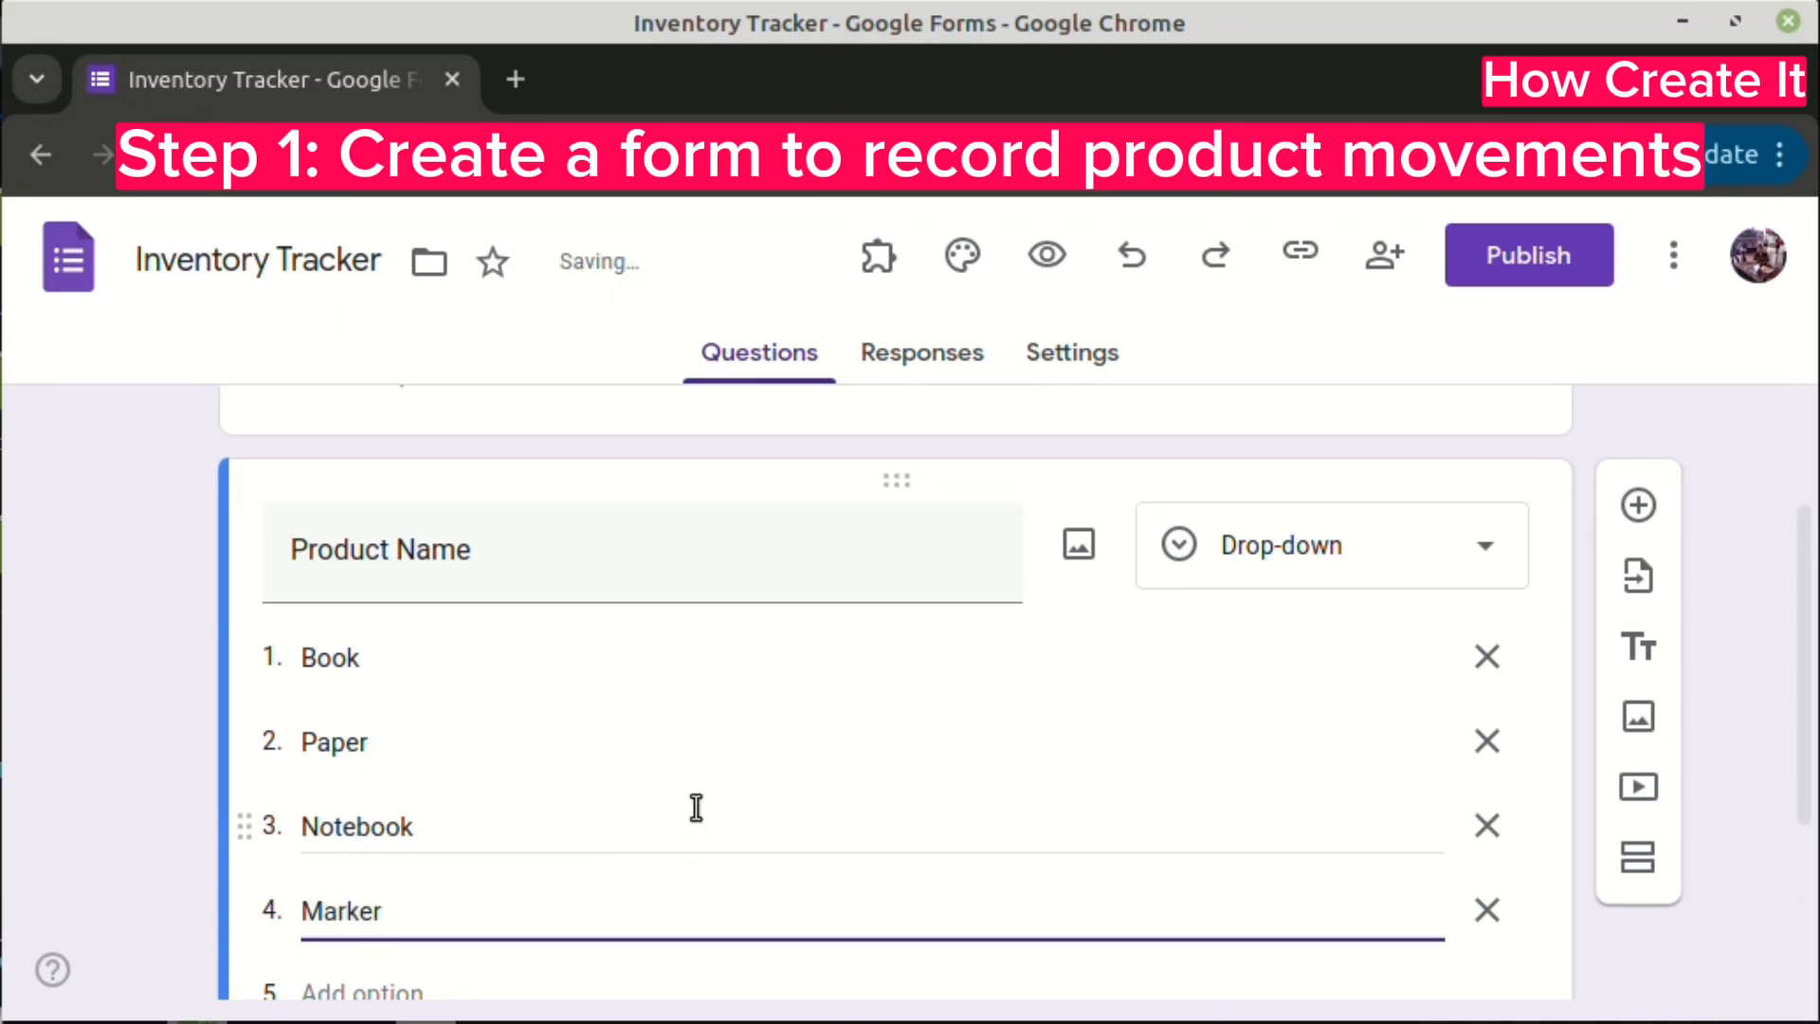
scroll(1318, 820, "down", 3)
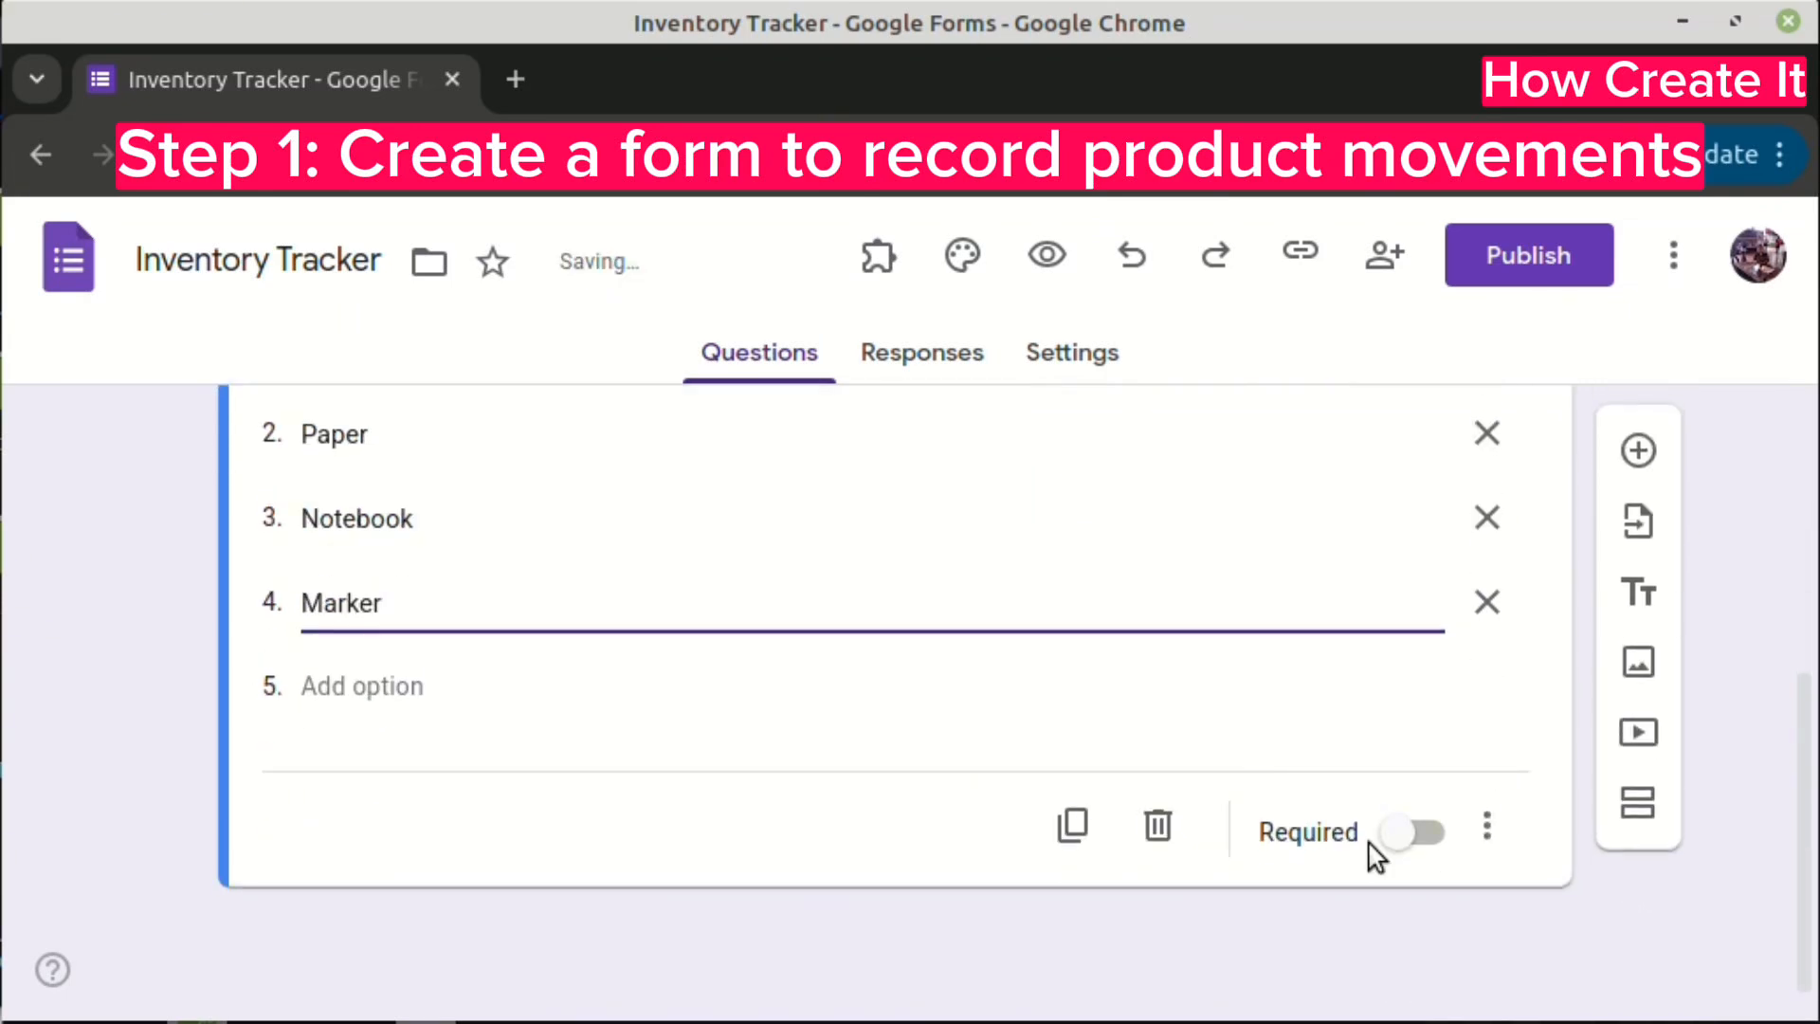
left_click(1422, 835)
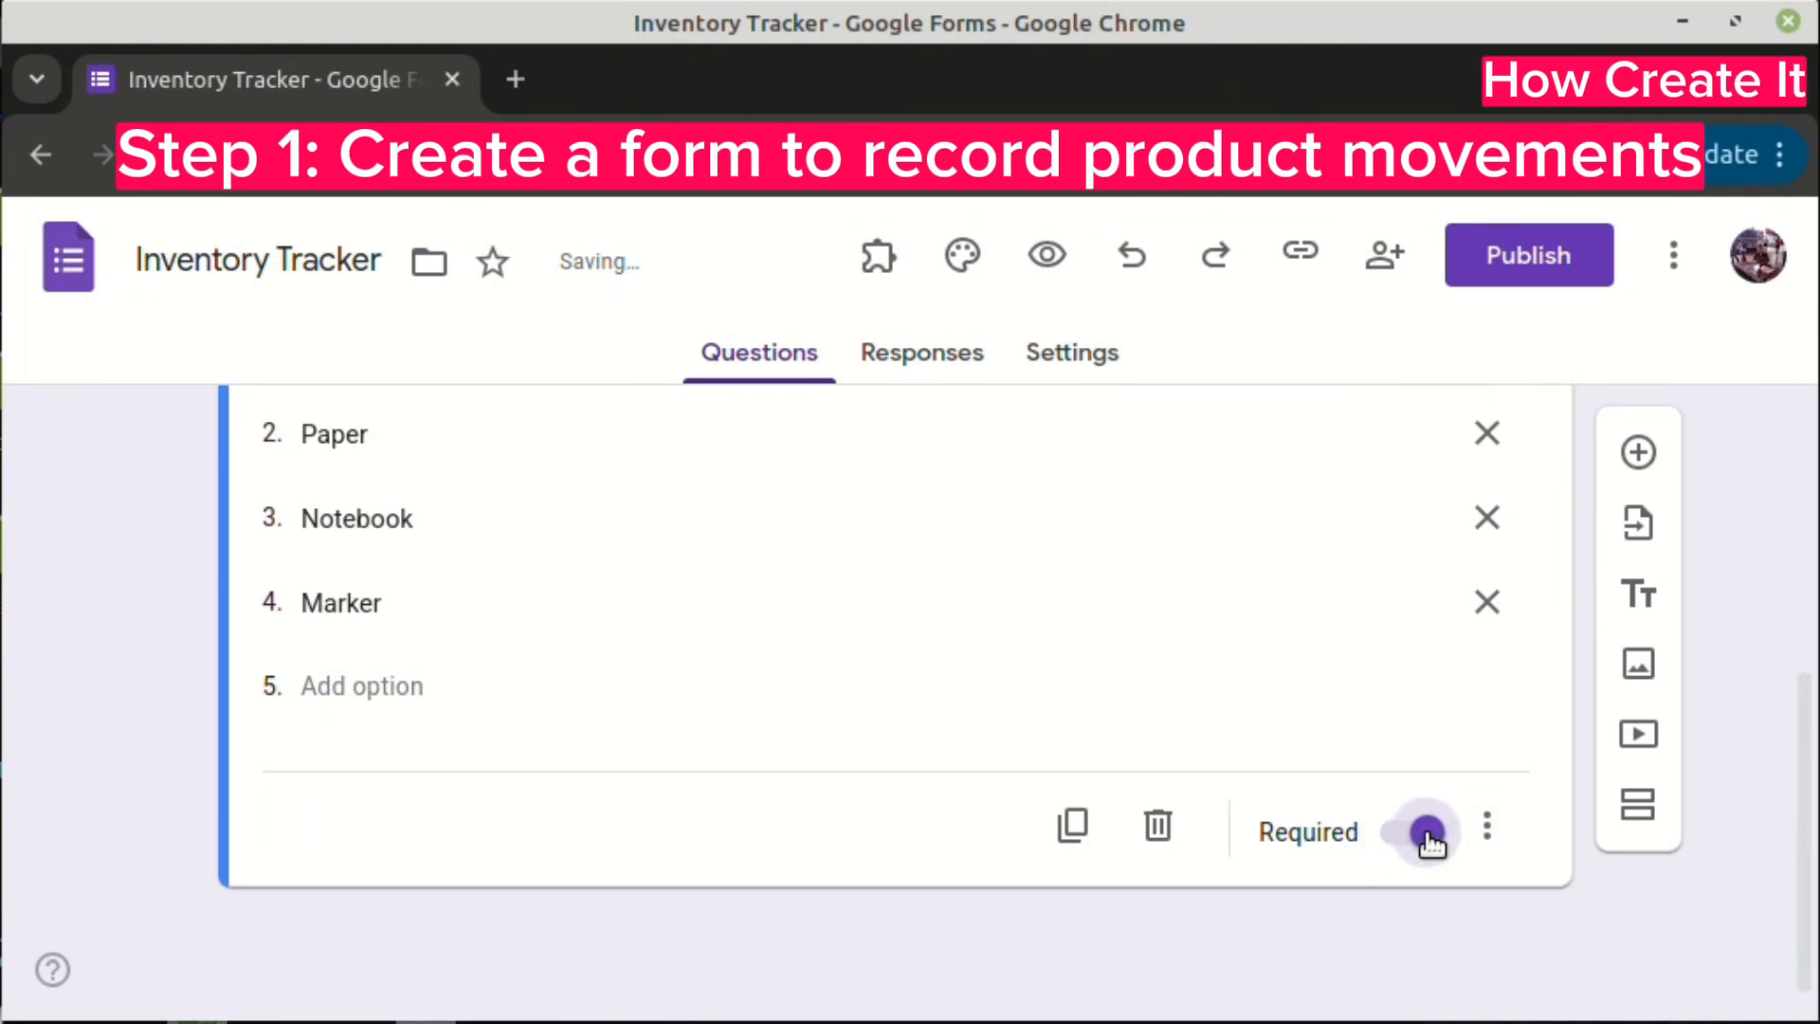
- Add a required short-answer question named "Quantity Added" below the Product Name question
left_click(1639, 452)
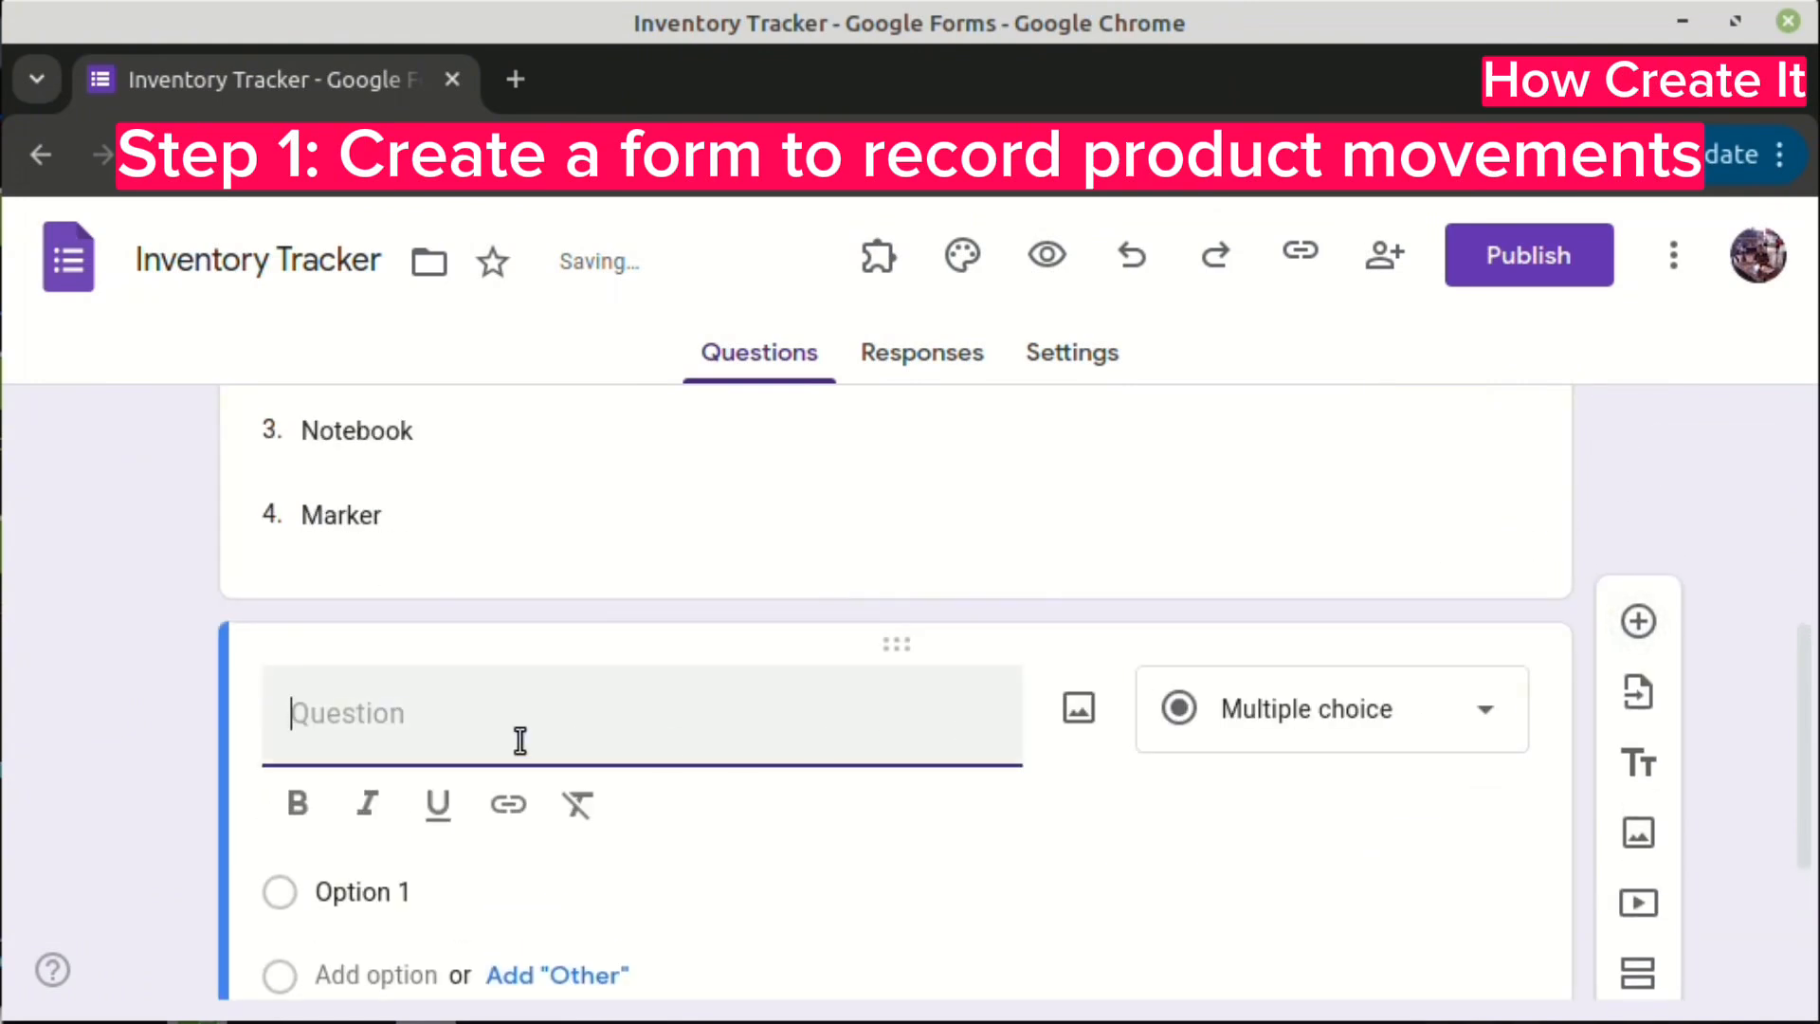
type("Quantity")
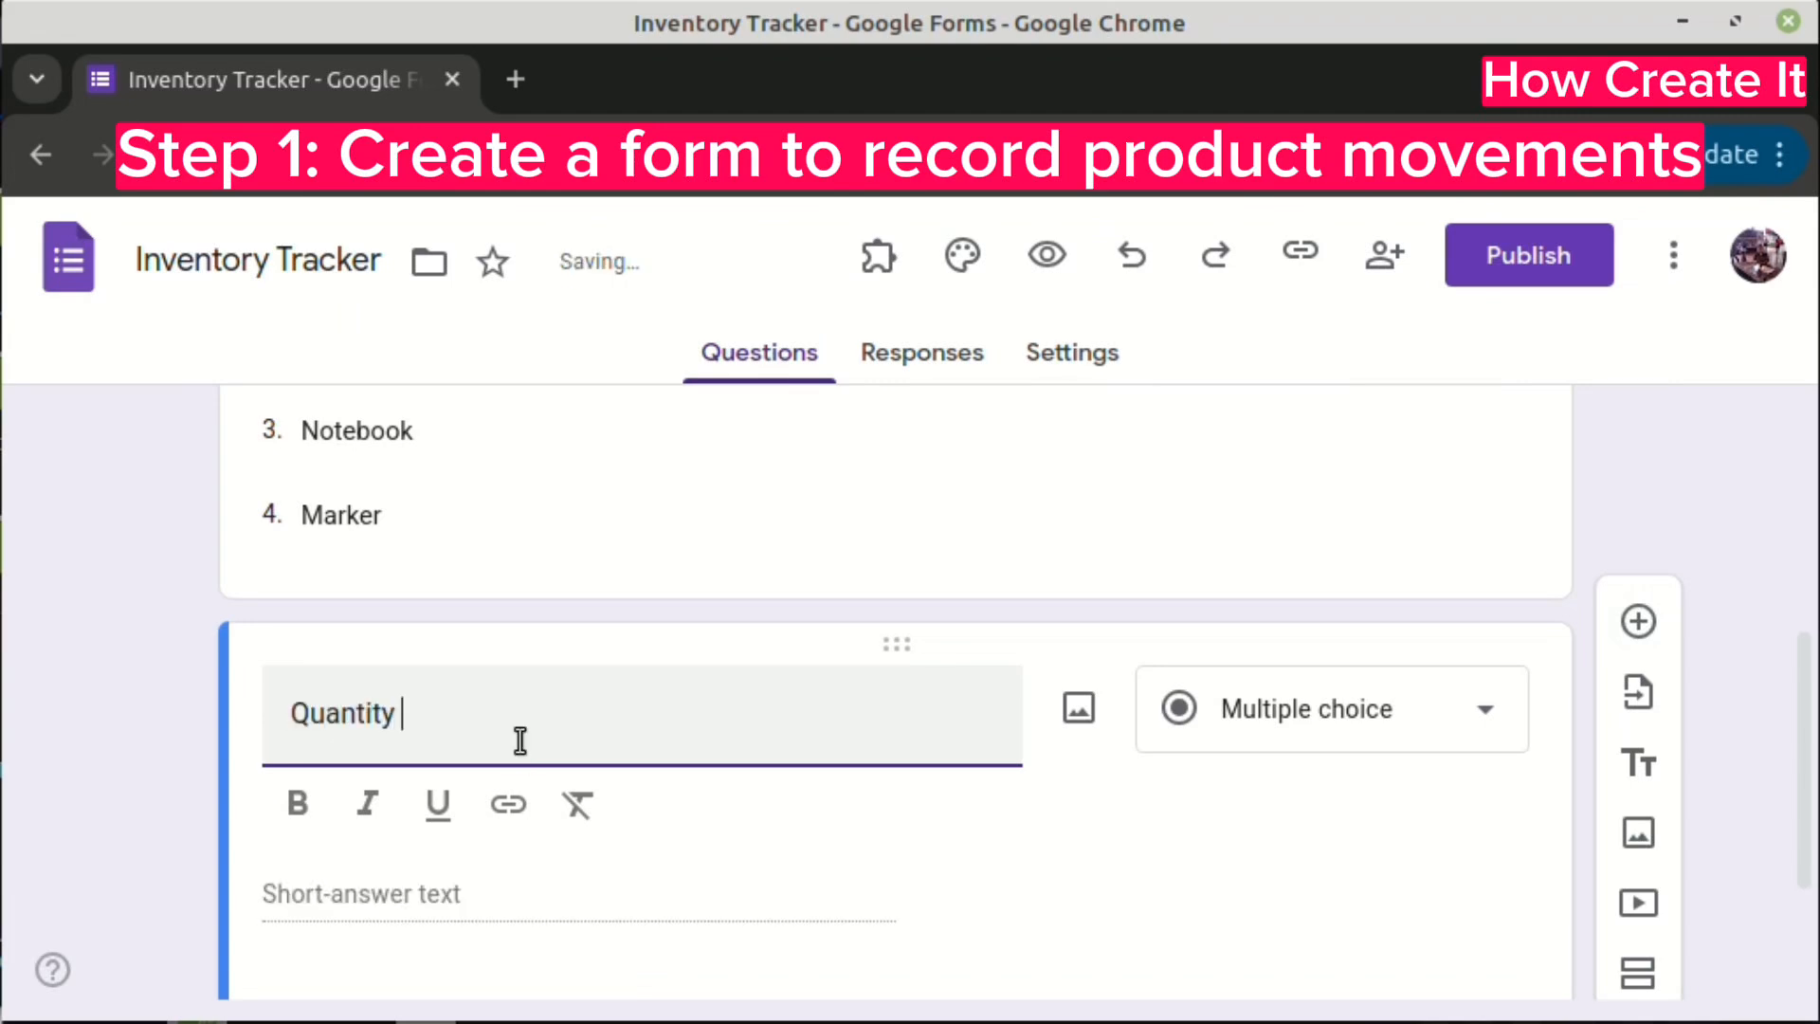
type(" Added")
left_click(1312, 735)
left_click(1280, 315)
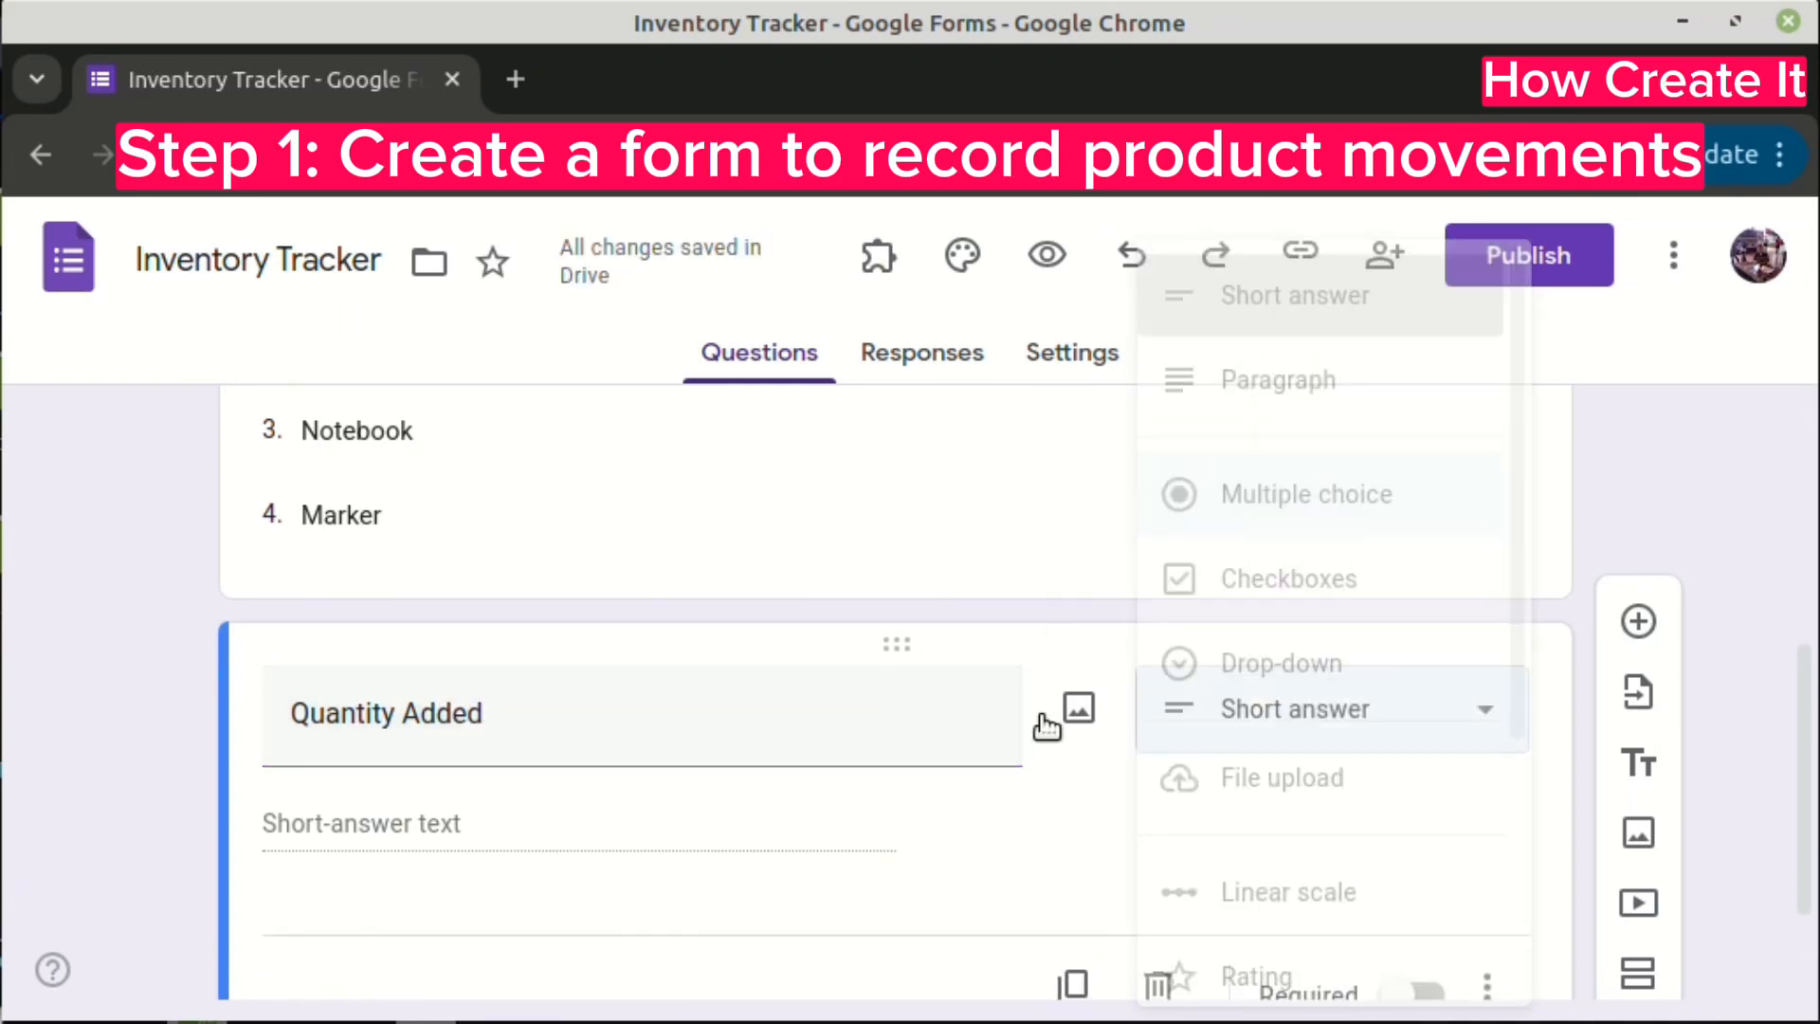
left_click(1422, 834)
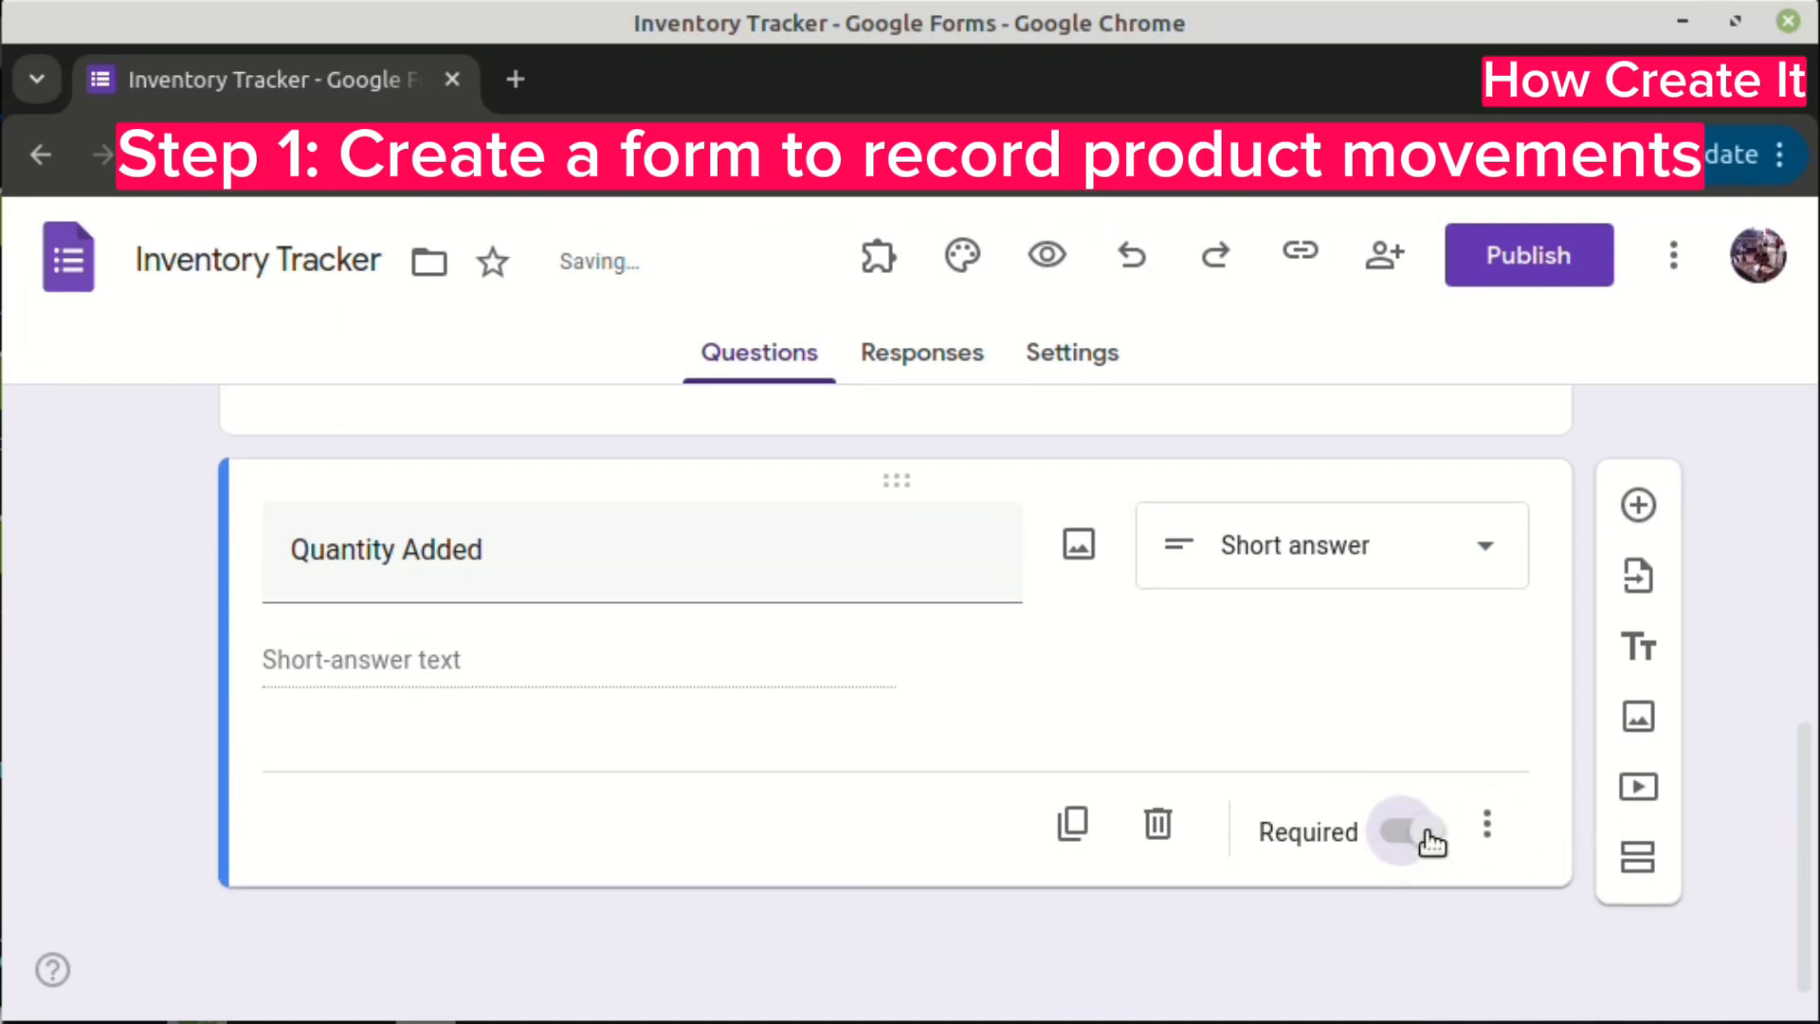
- Add response validation to the Quantity Added question so it accepts only a number greater than 0
left_click(1486, 825)
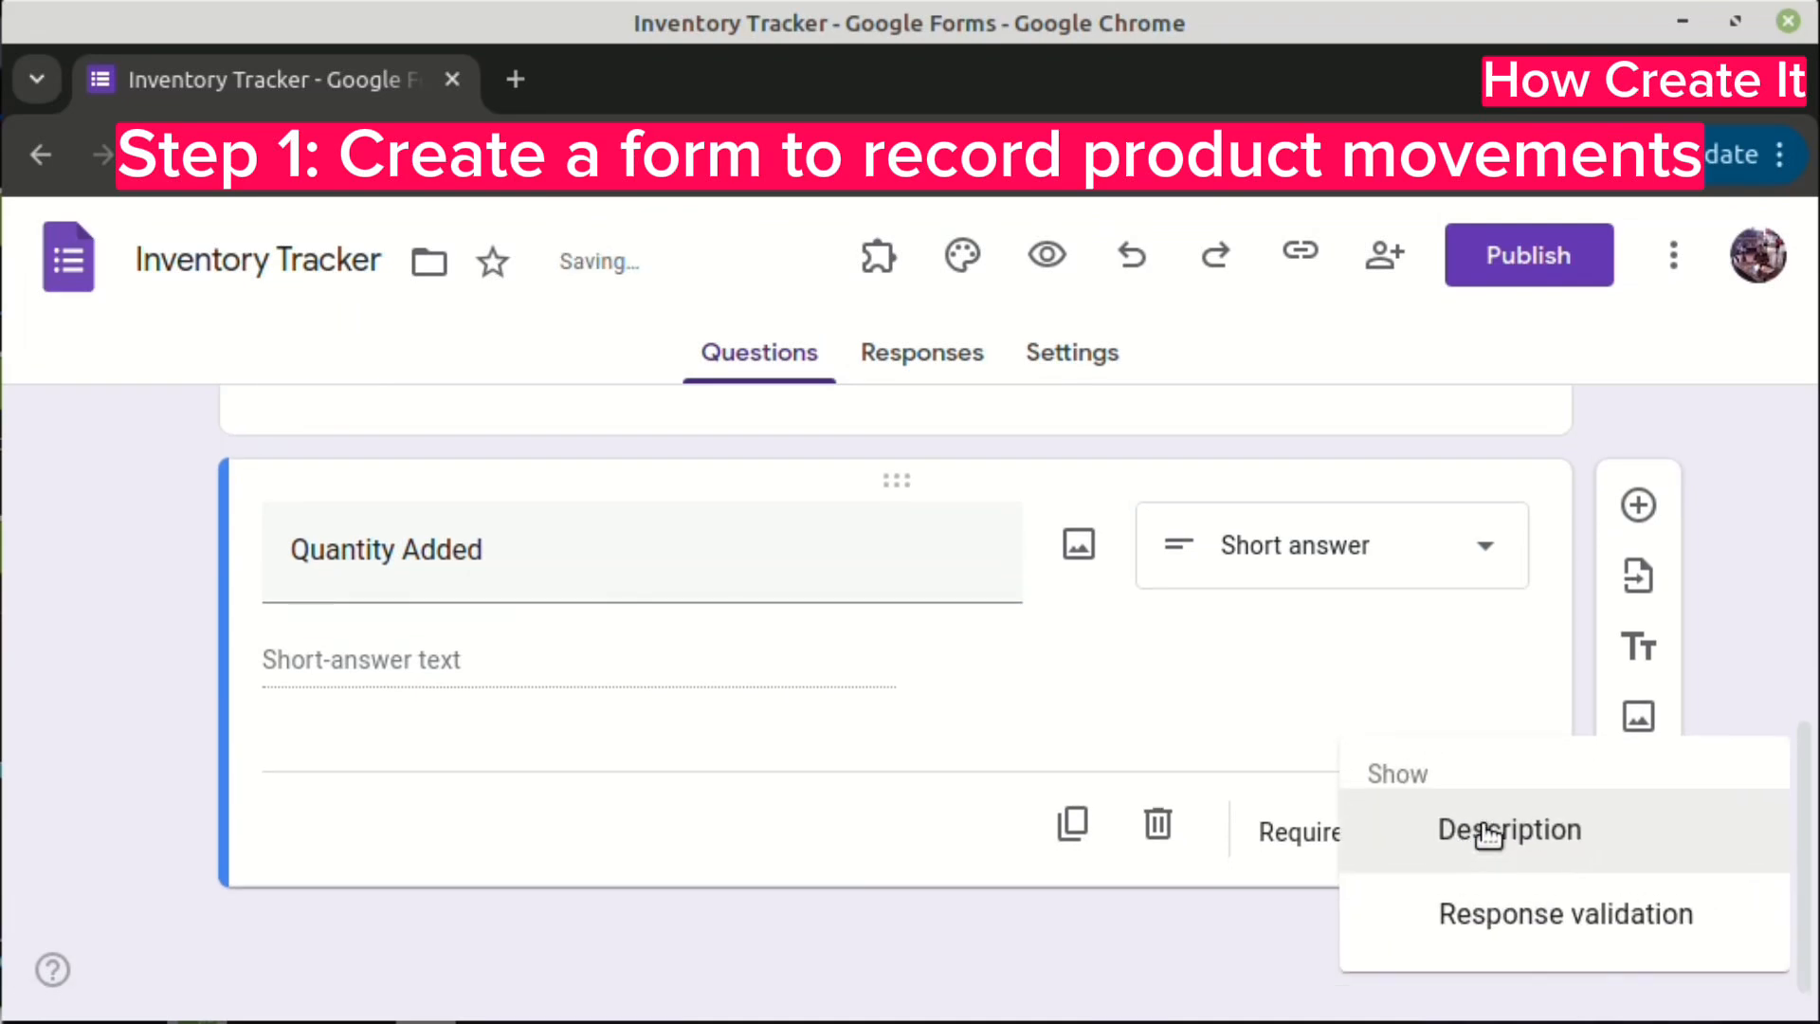
left_click(1486, 924)
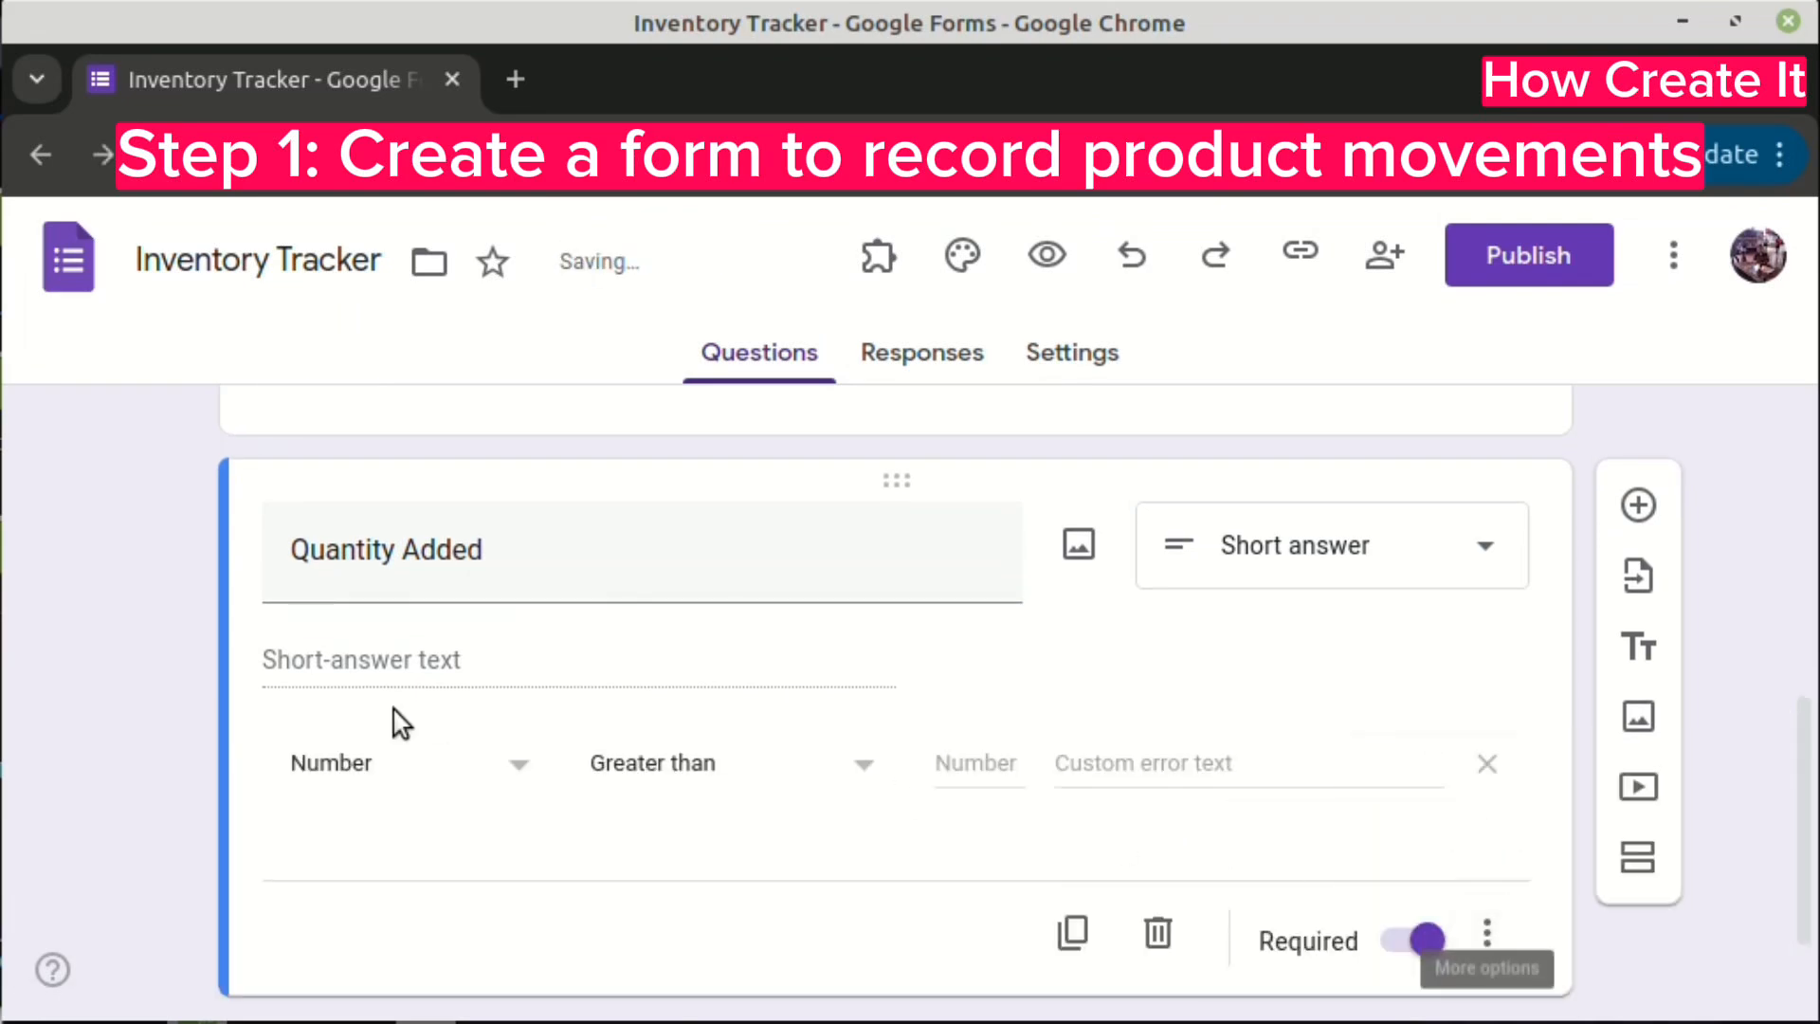
left_click(943, 766)
type("0")
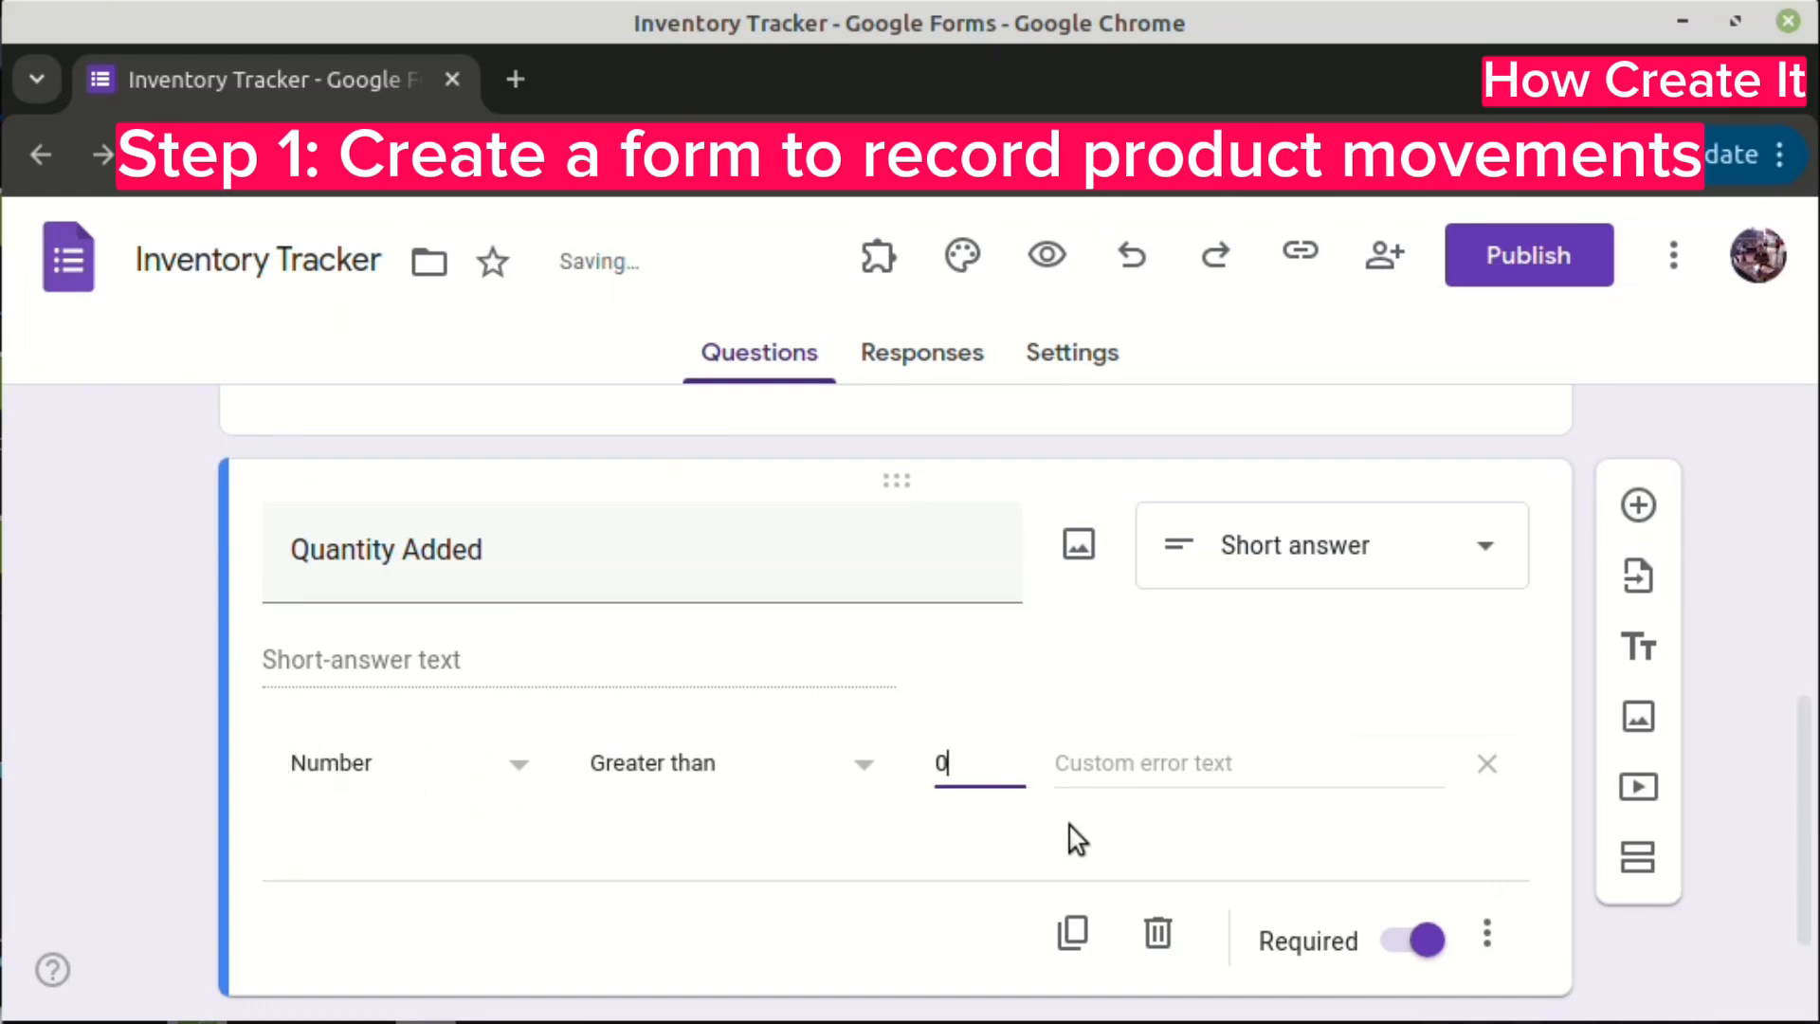
- Add another question named "Action Type" below Quantity Added and make it required
left_click(1638, 505)
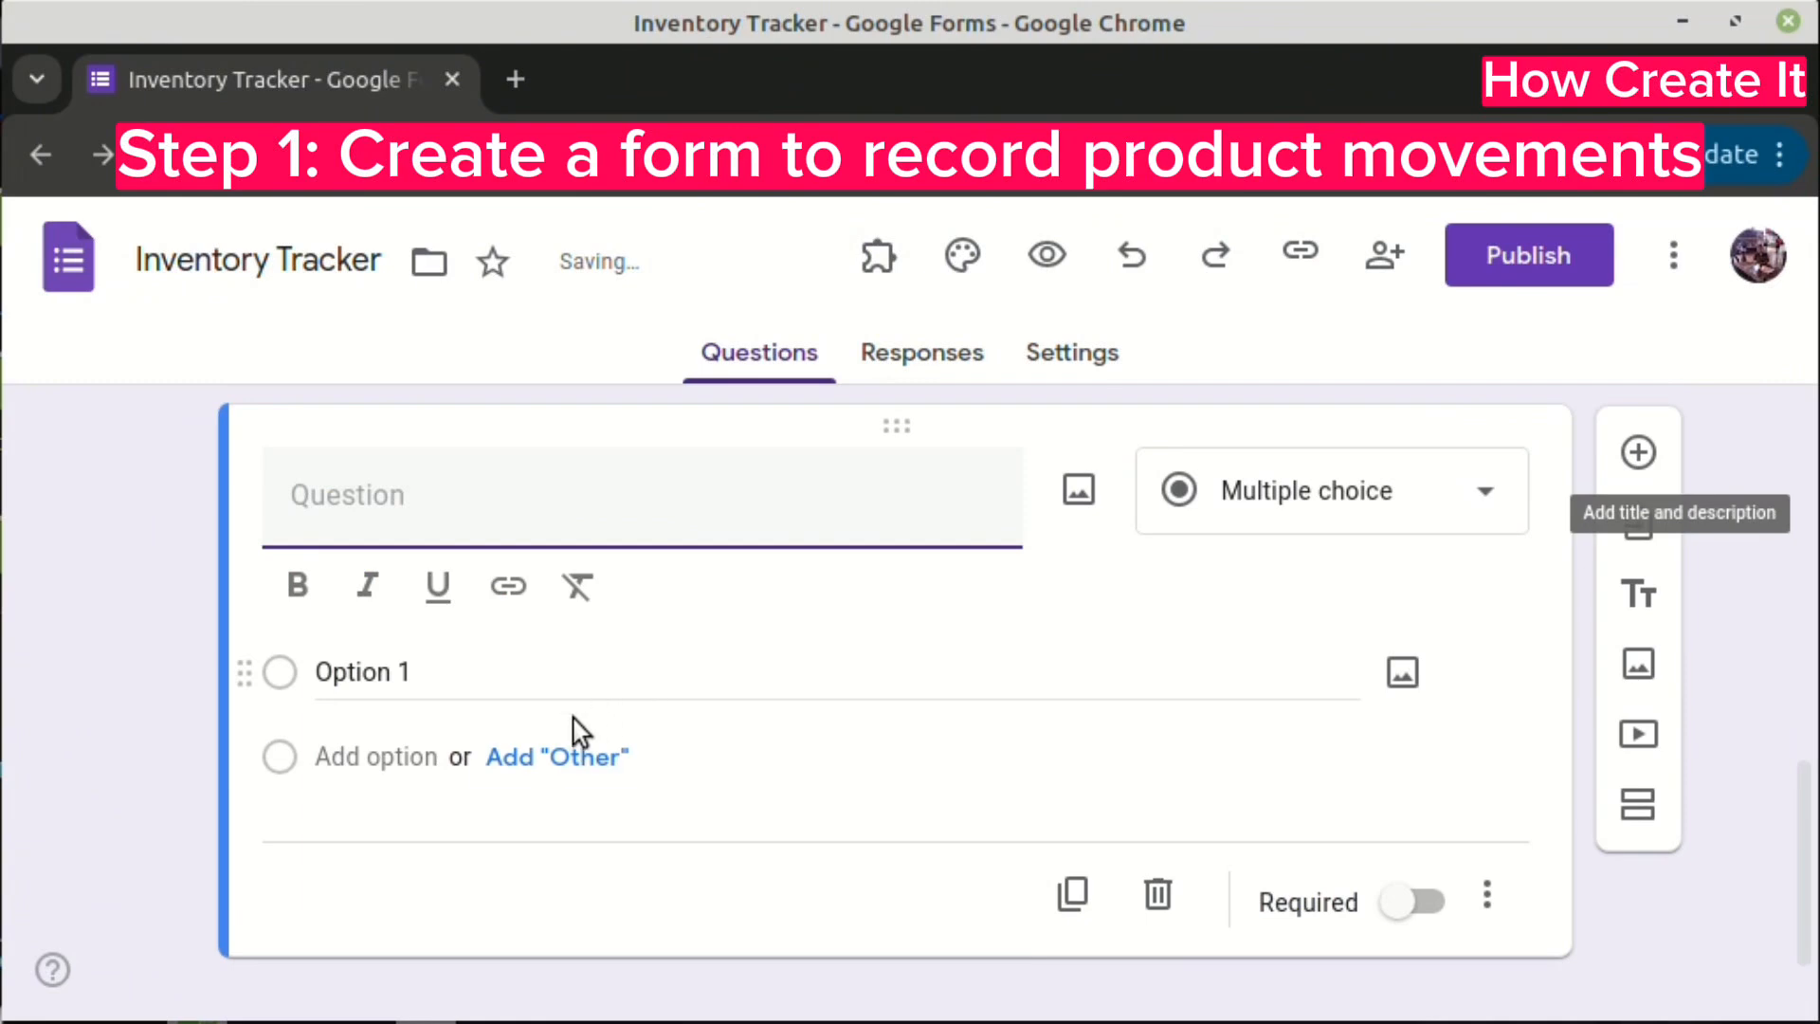
scroll(569, 694, "up", 2)
scroll(568, 685, "down", 2)
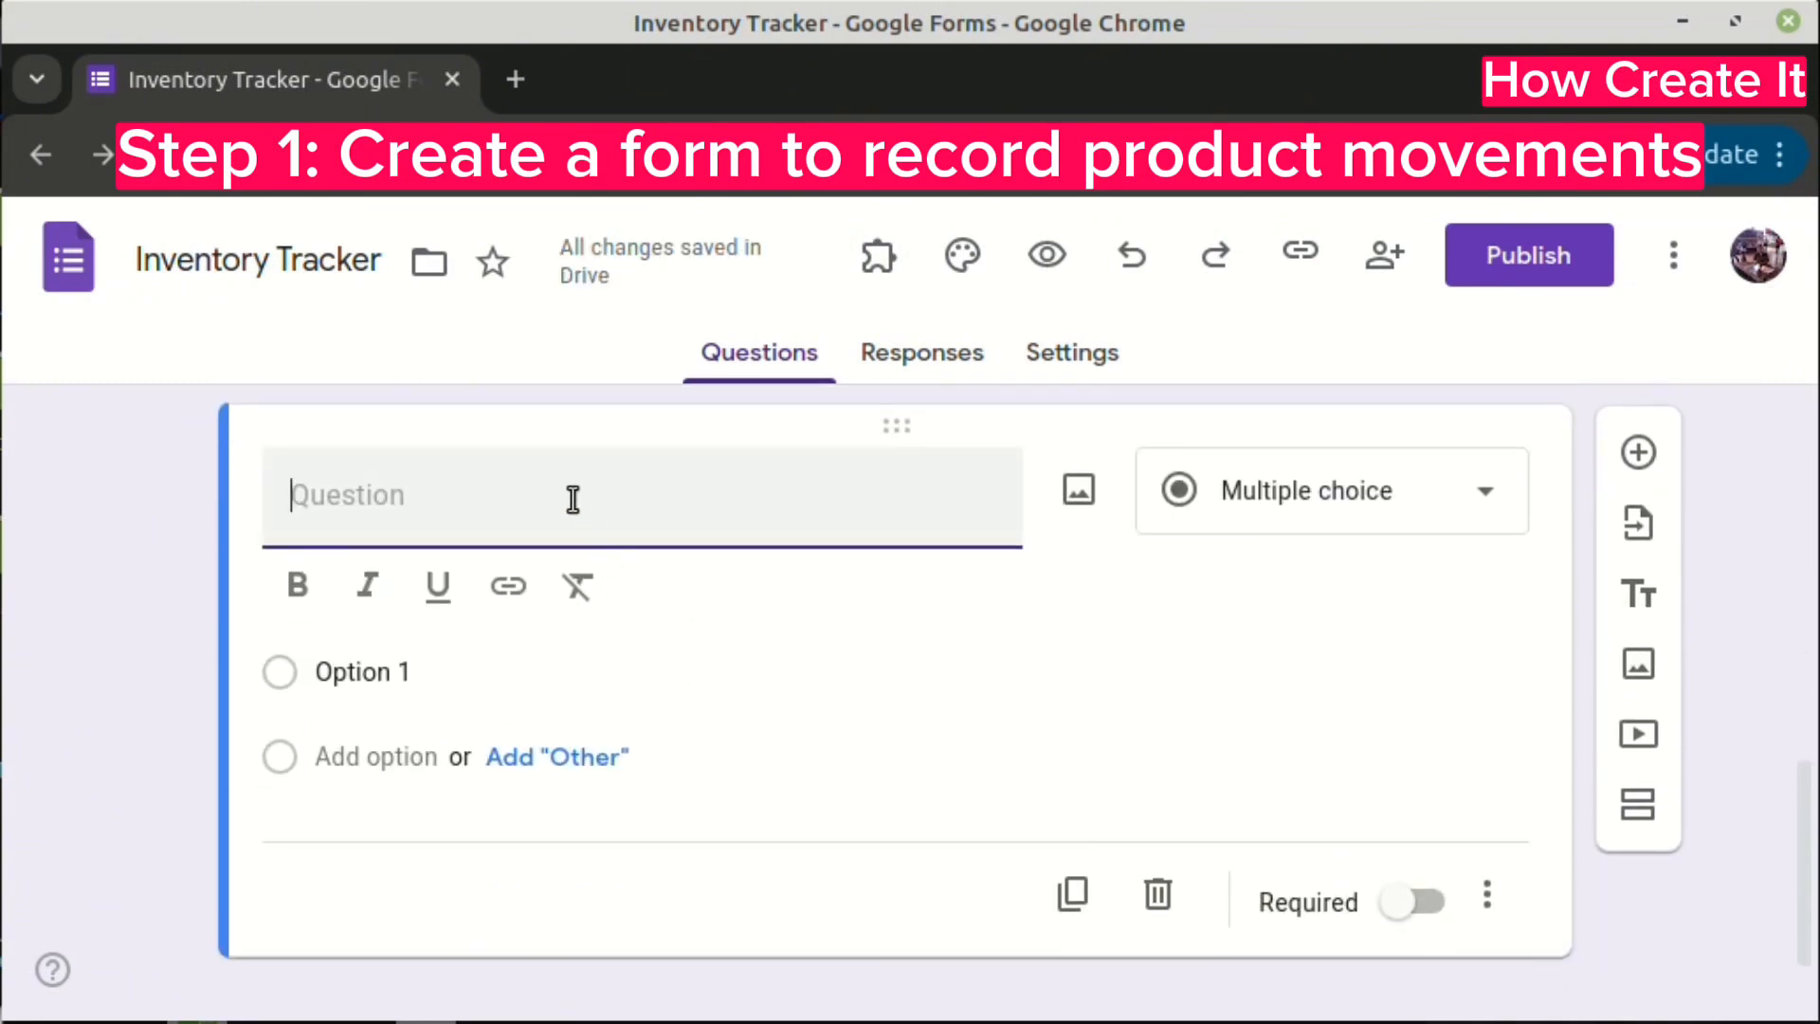
type("Action Type")
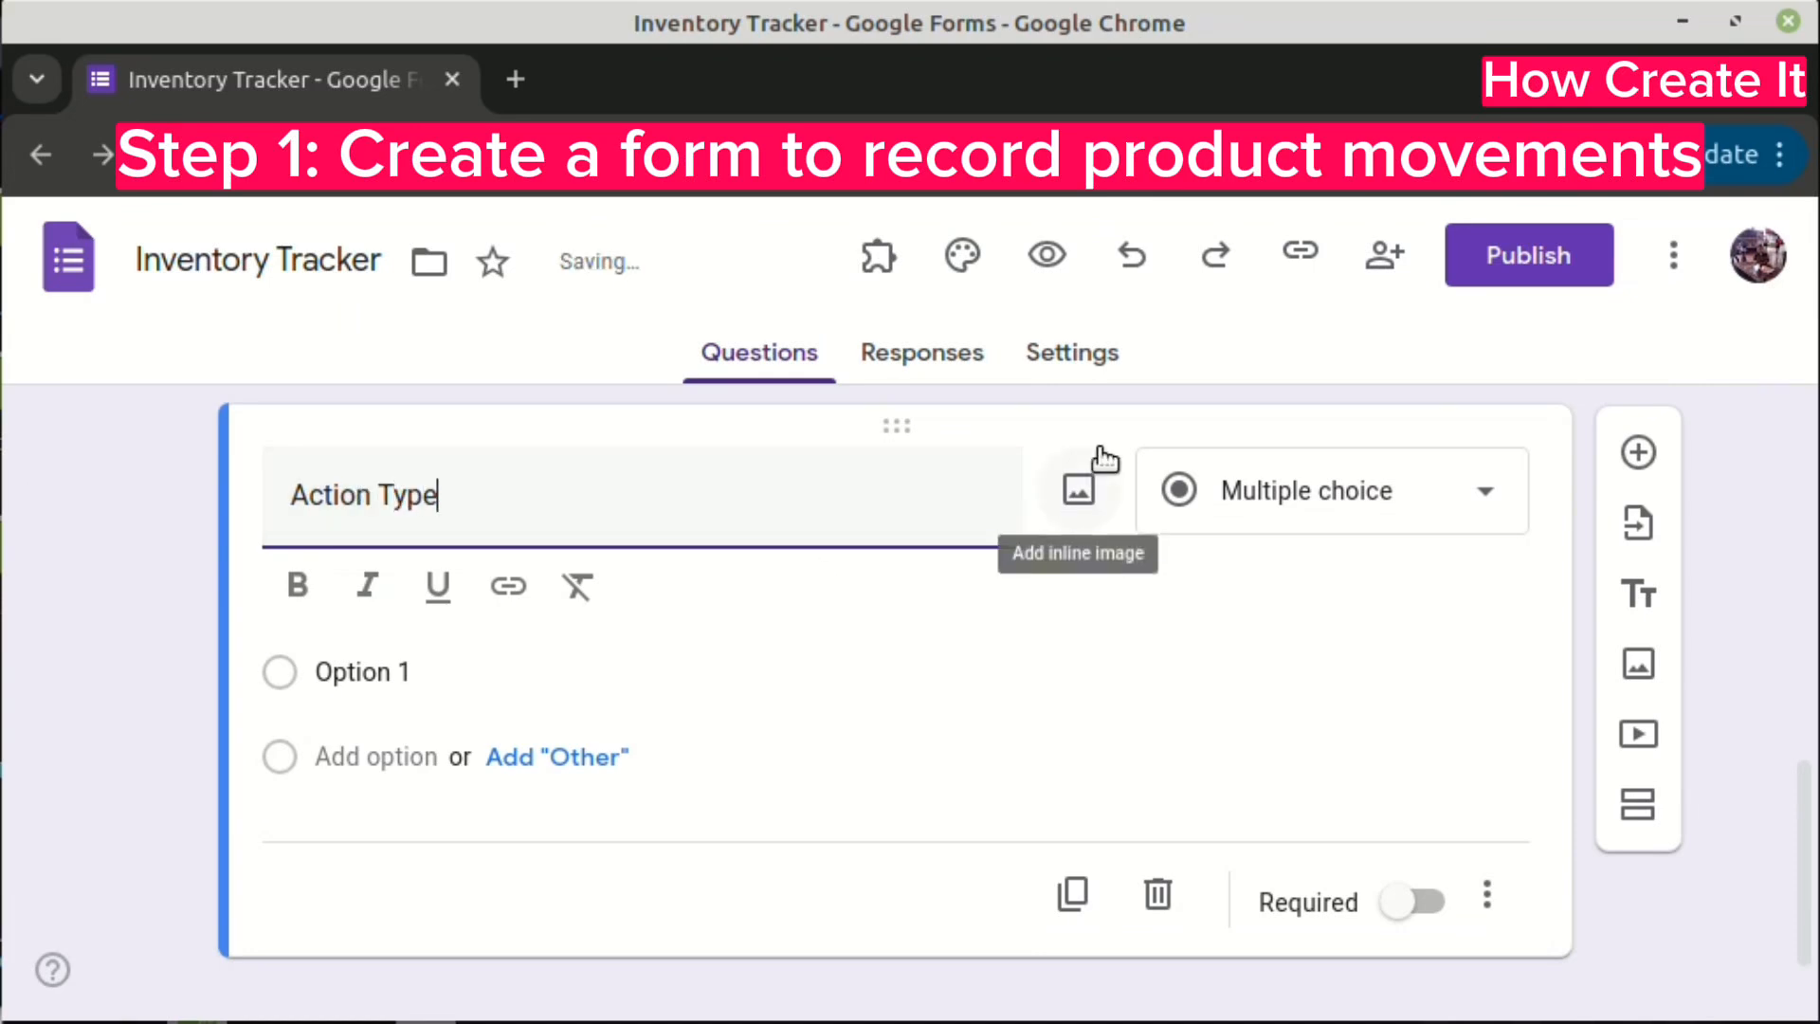
left_click(1416, 905)
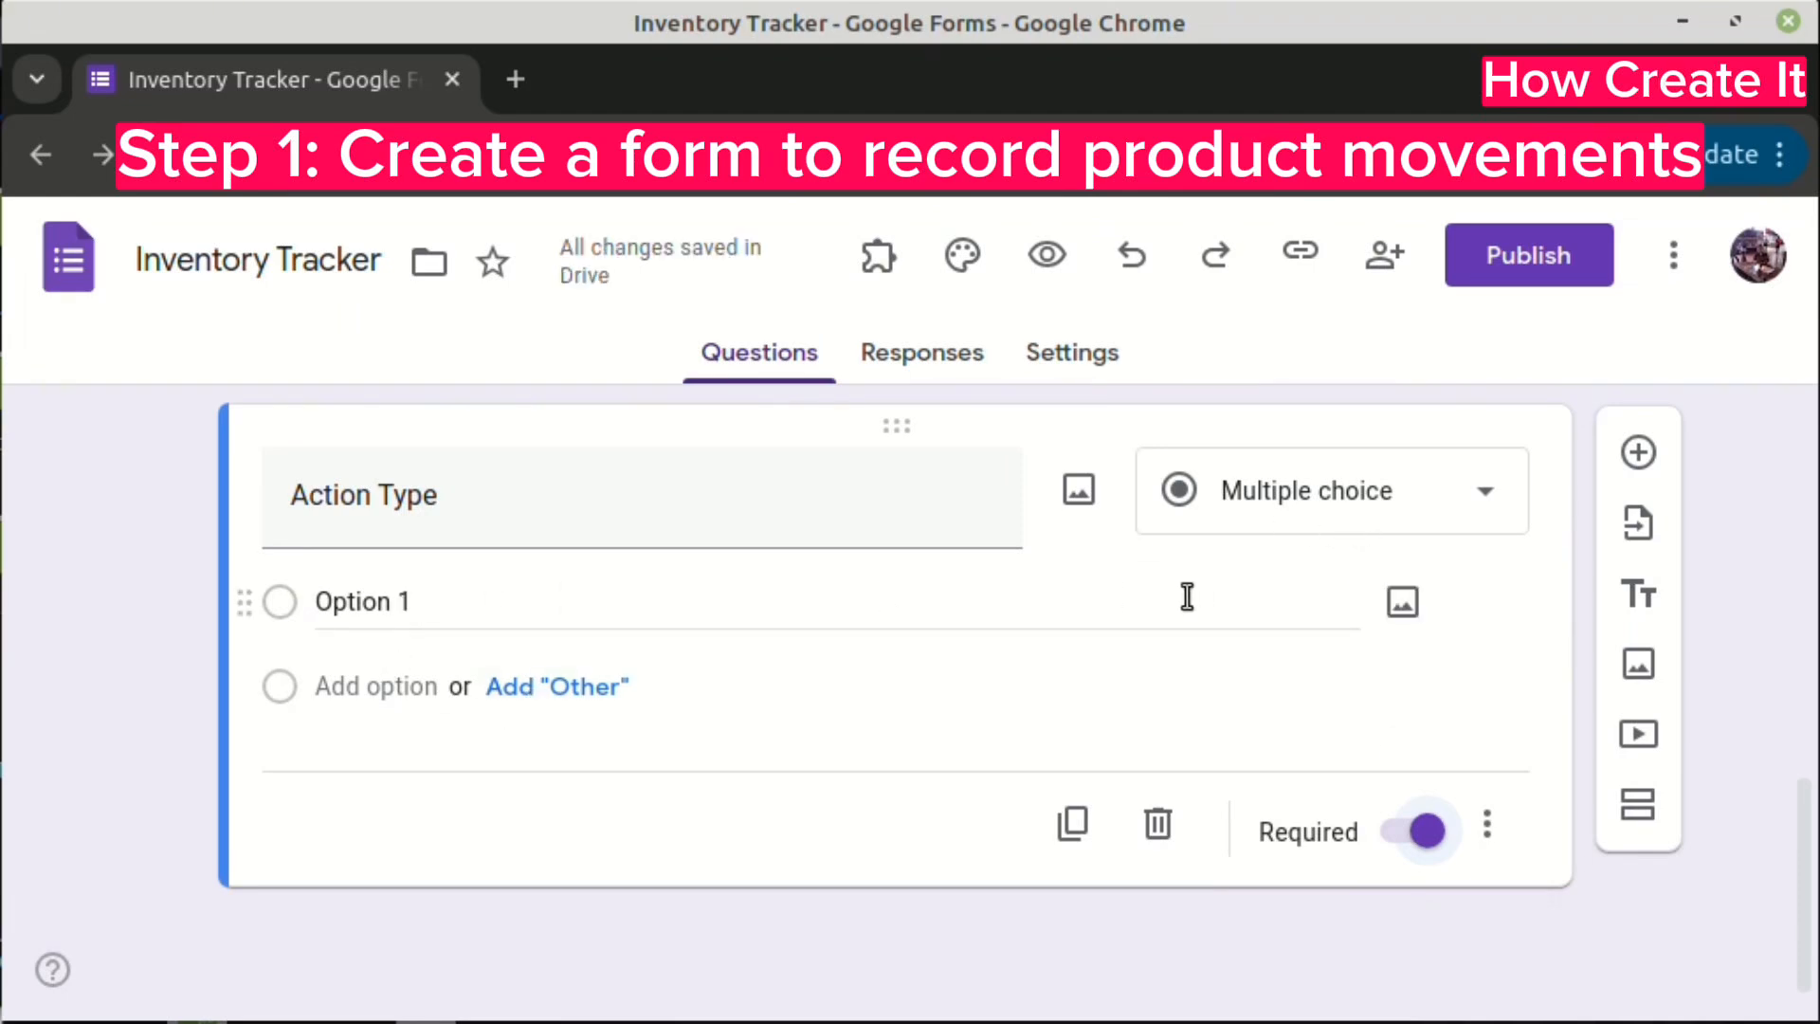
- Change the Action Type question to a drop-down with the options Add and Remove
left_click(1233, 493)
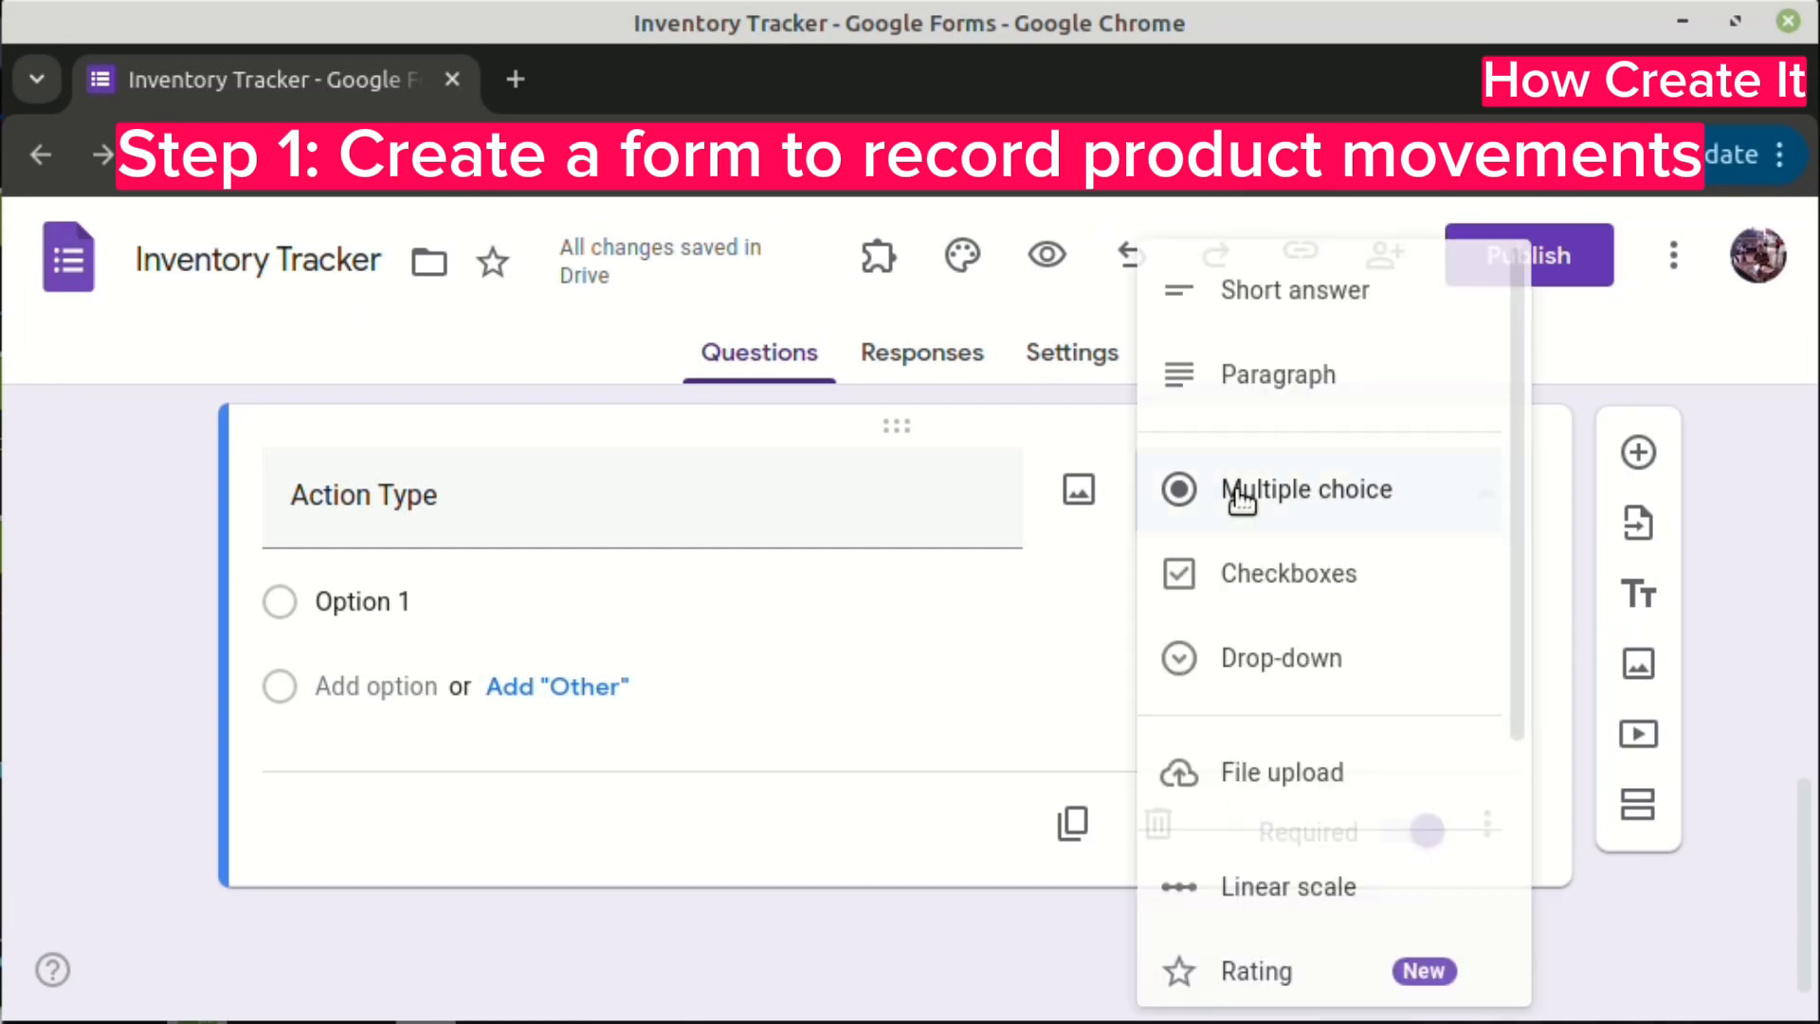
left_click(1277, 661)
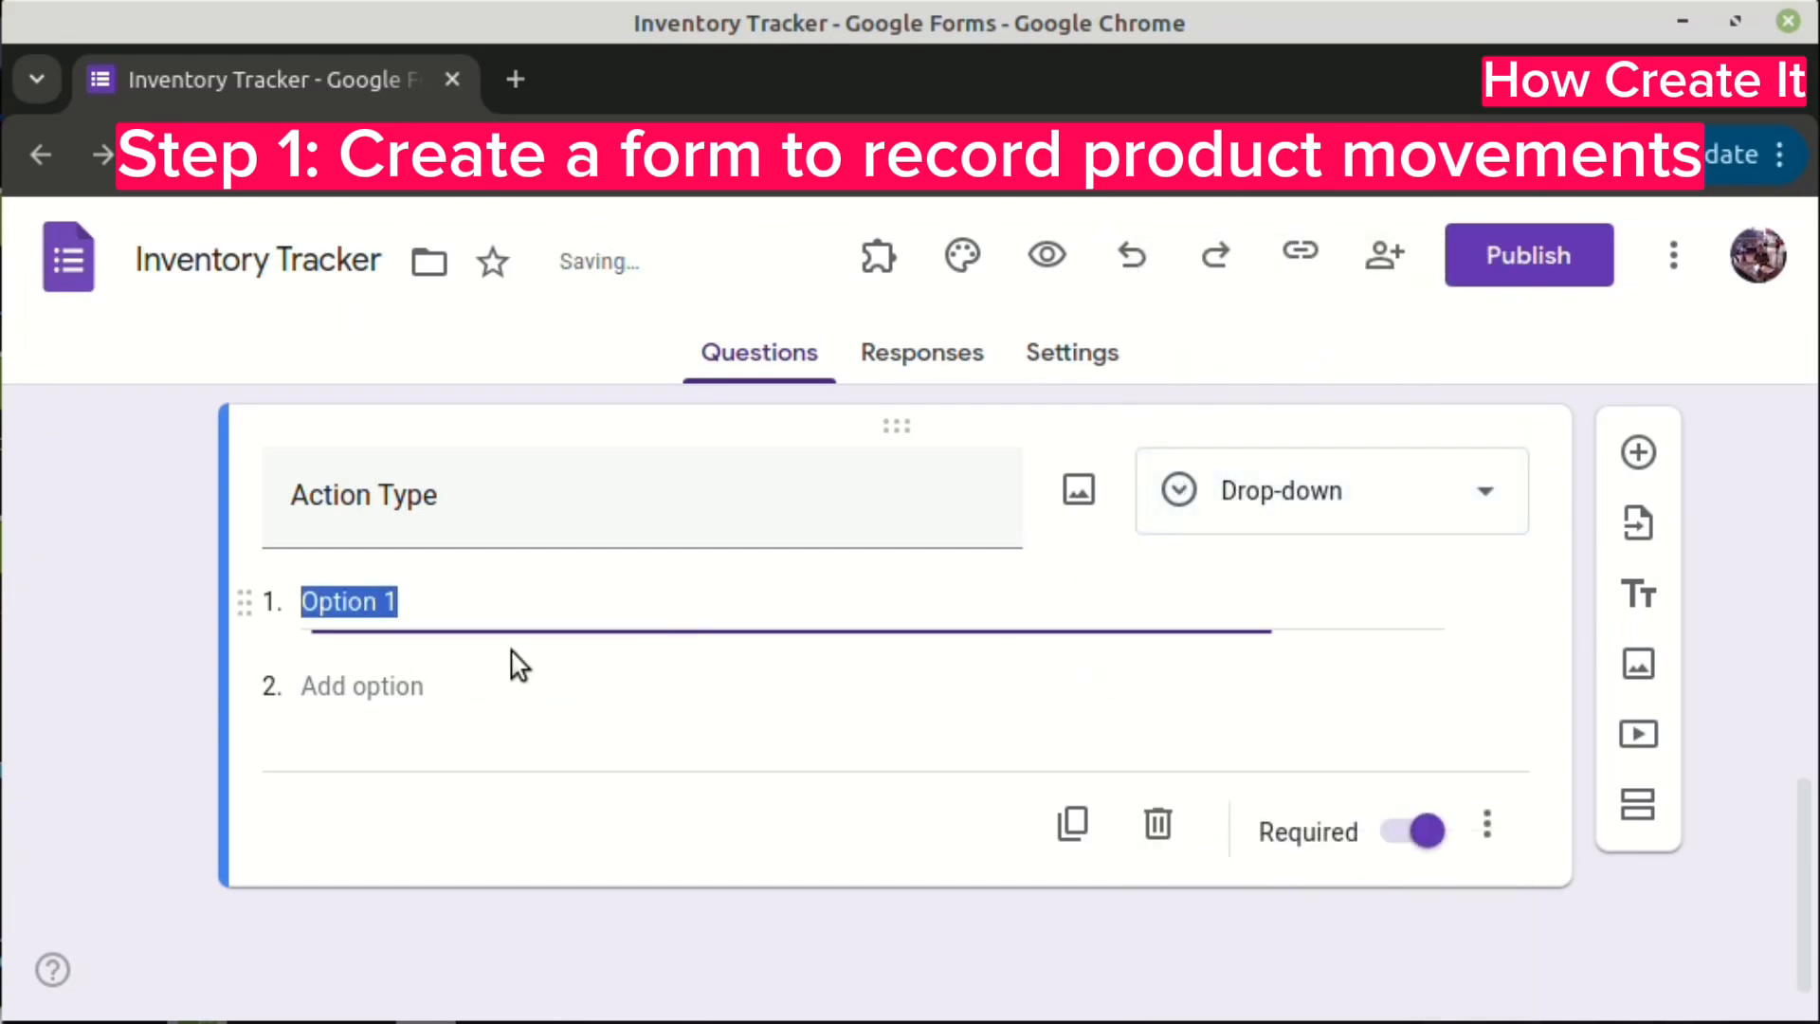
type("Add")
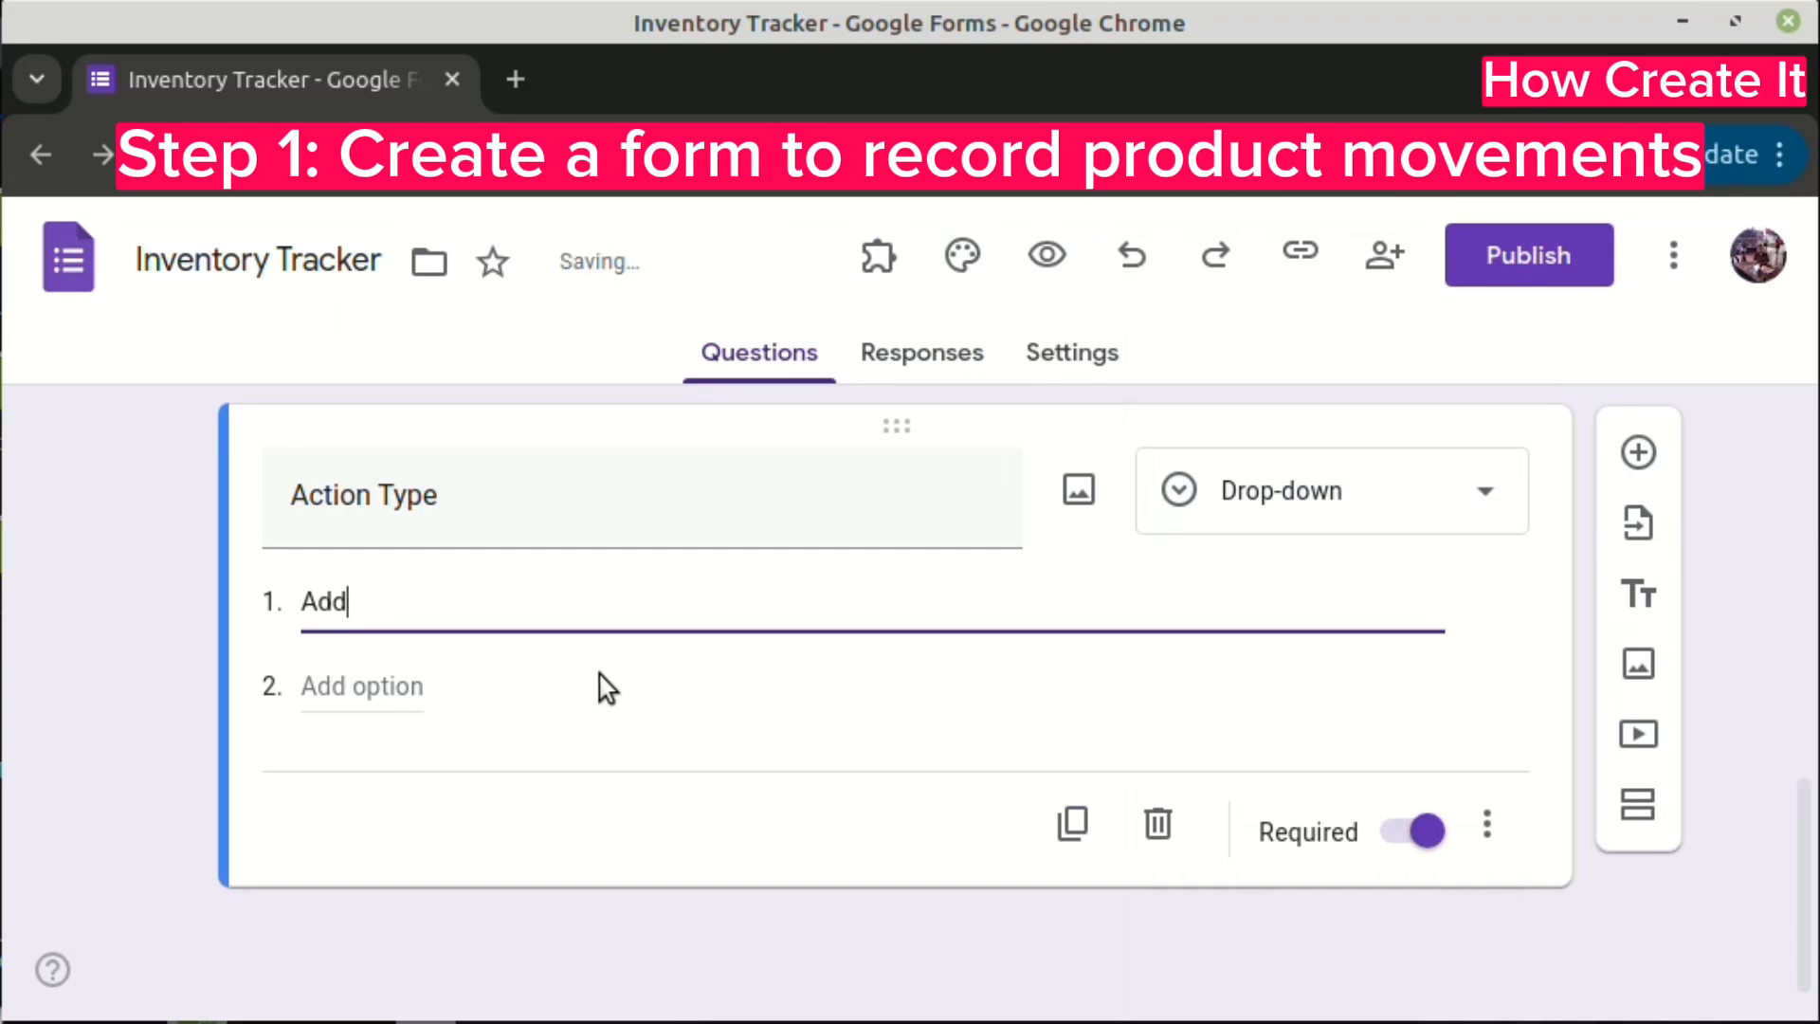
left_click(366, 683)
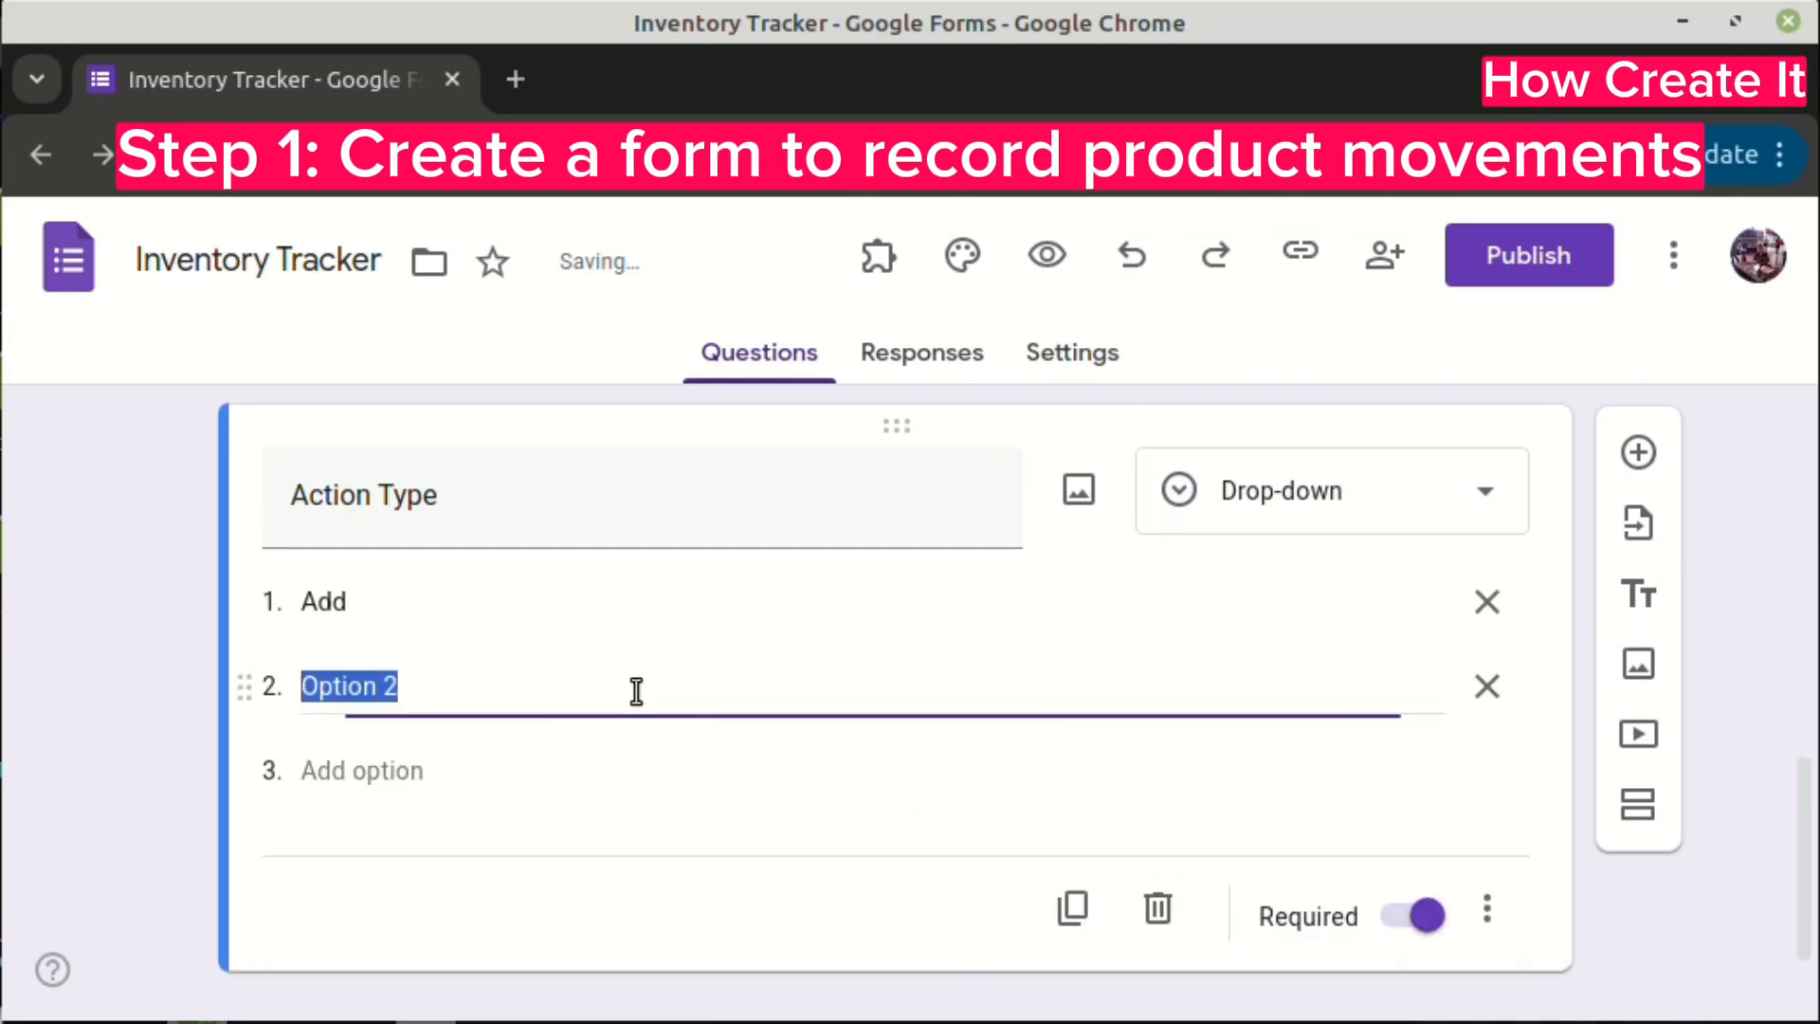
type("Re")
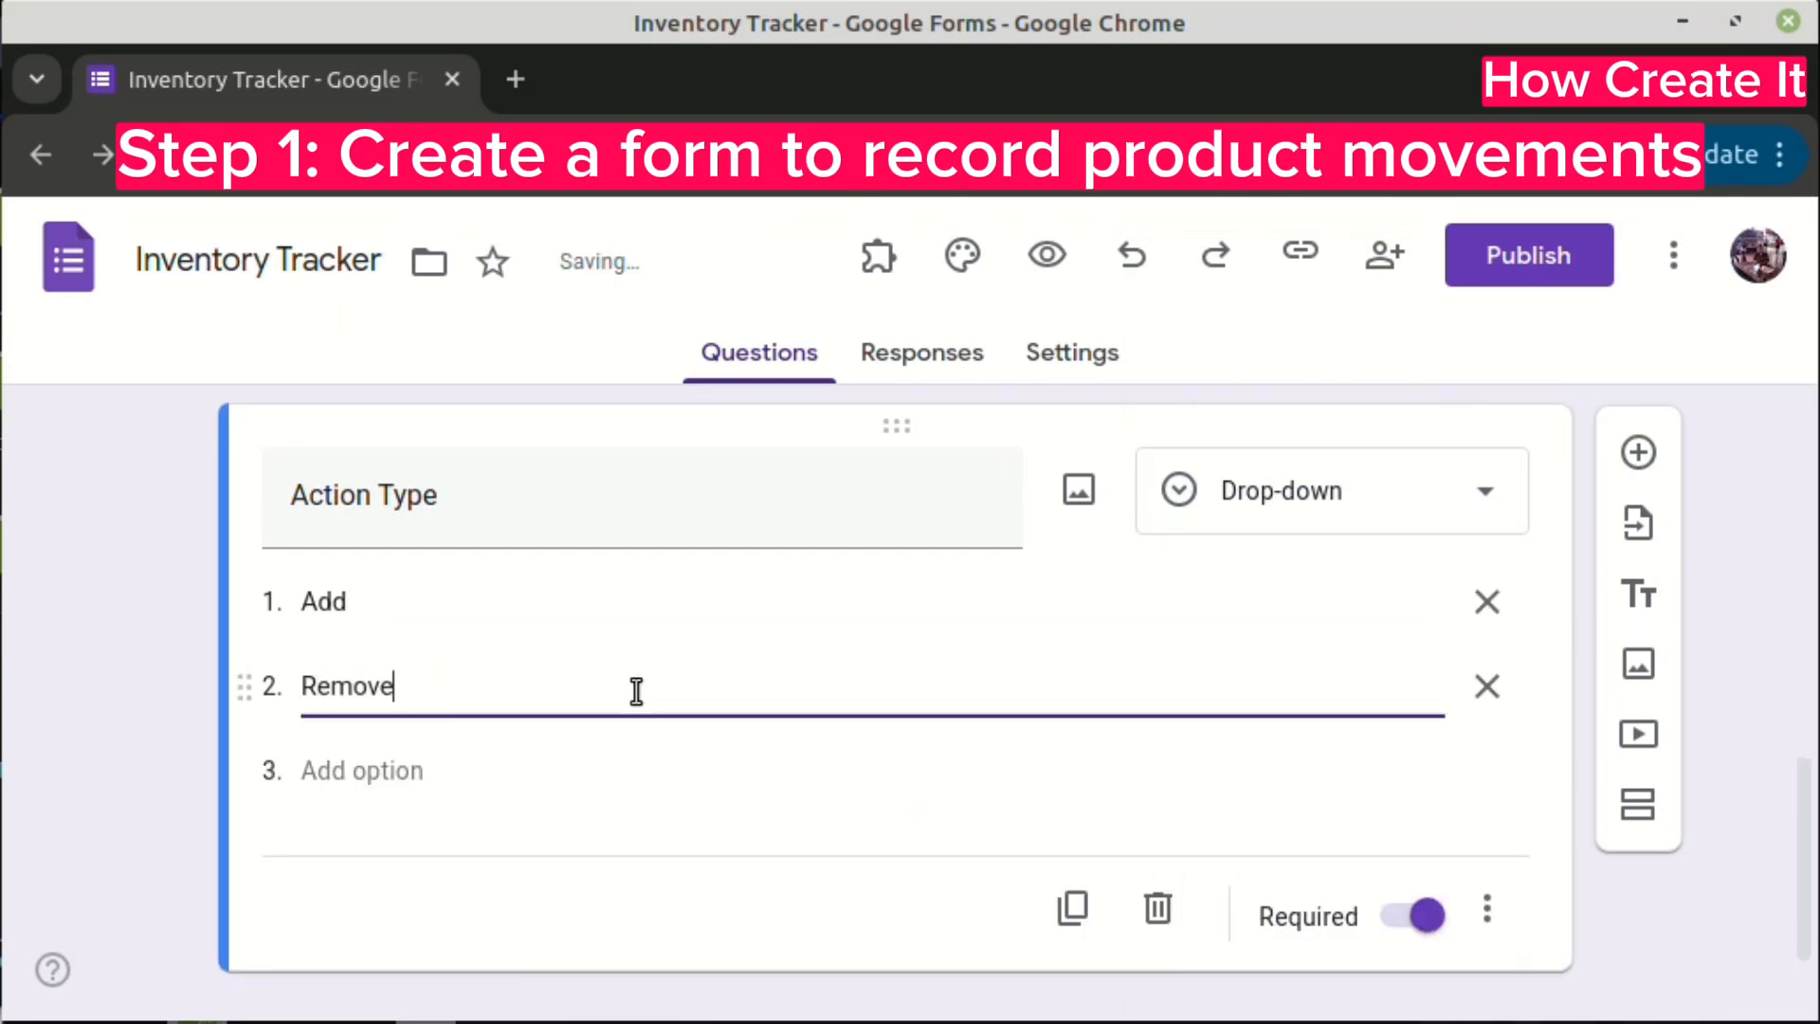
type("move")
- Add a required question named "Date" below Action Type and set its answer type to Date
left_click(1638, 453)
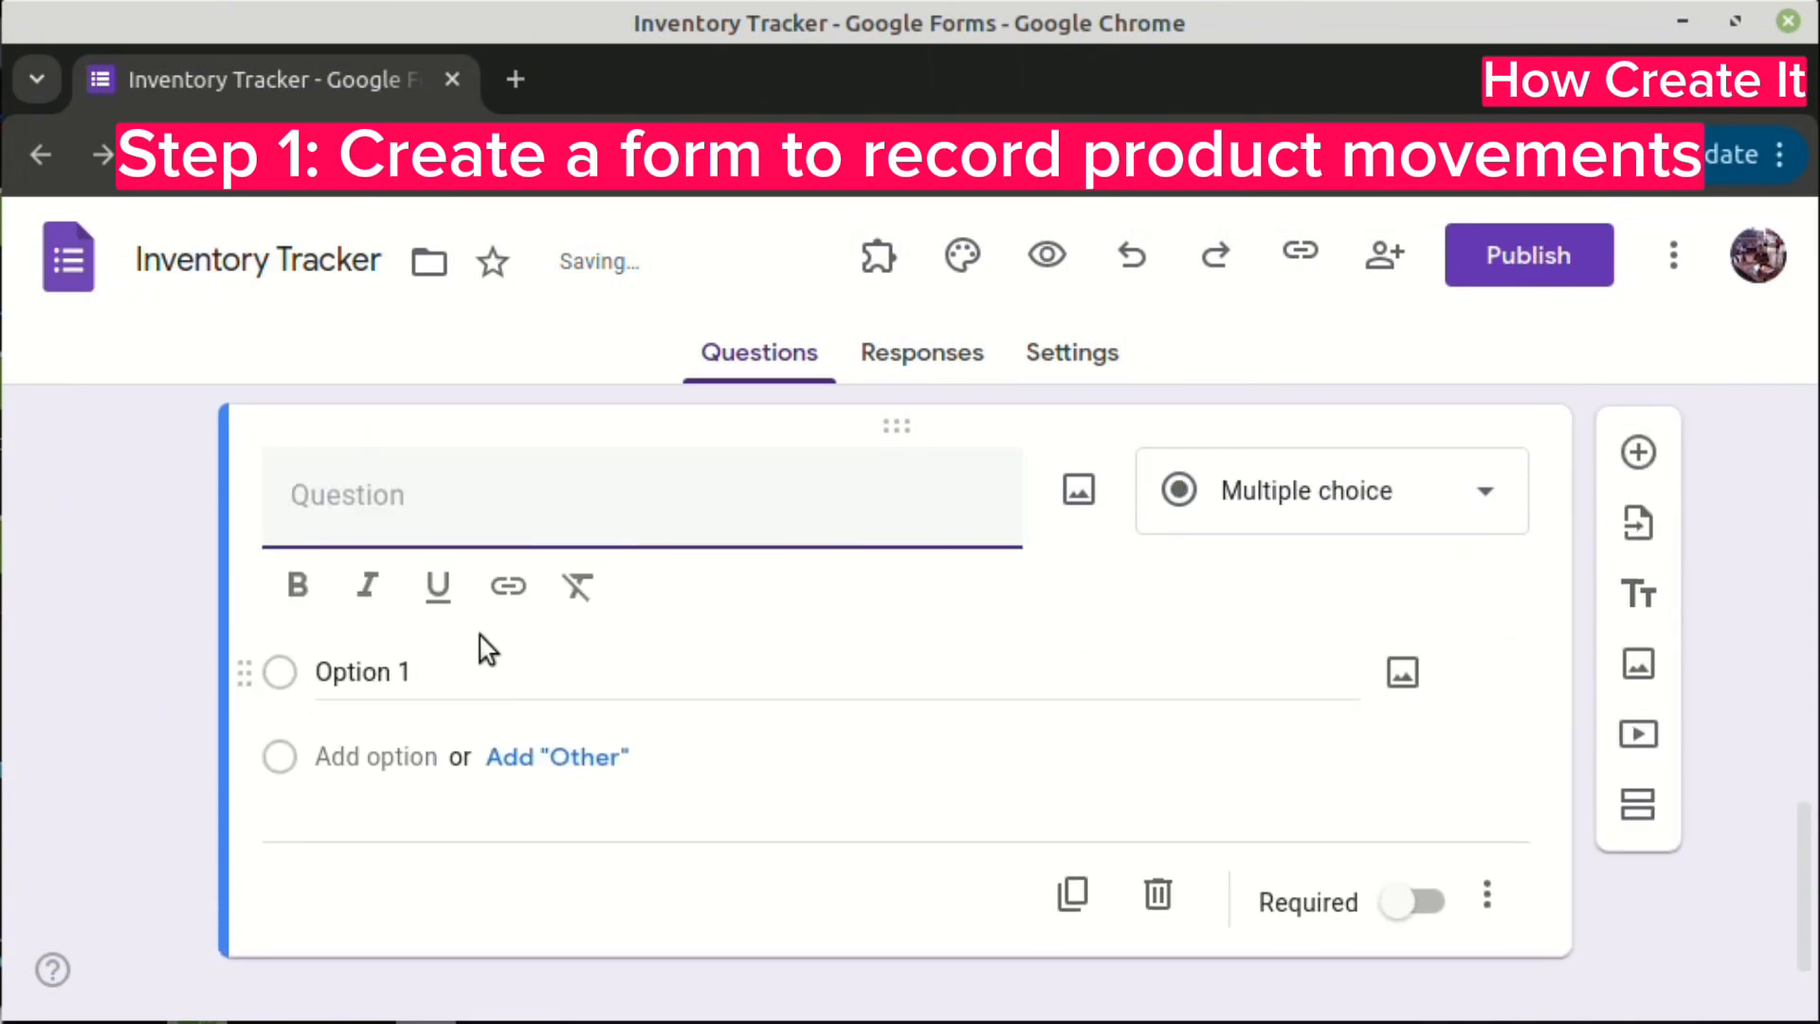
type("Date")
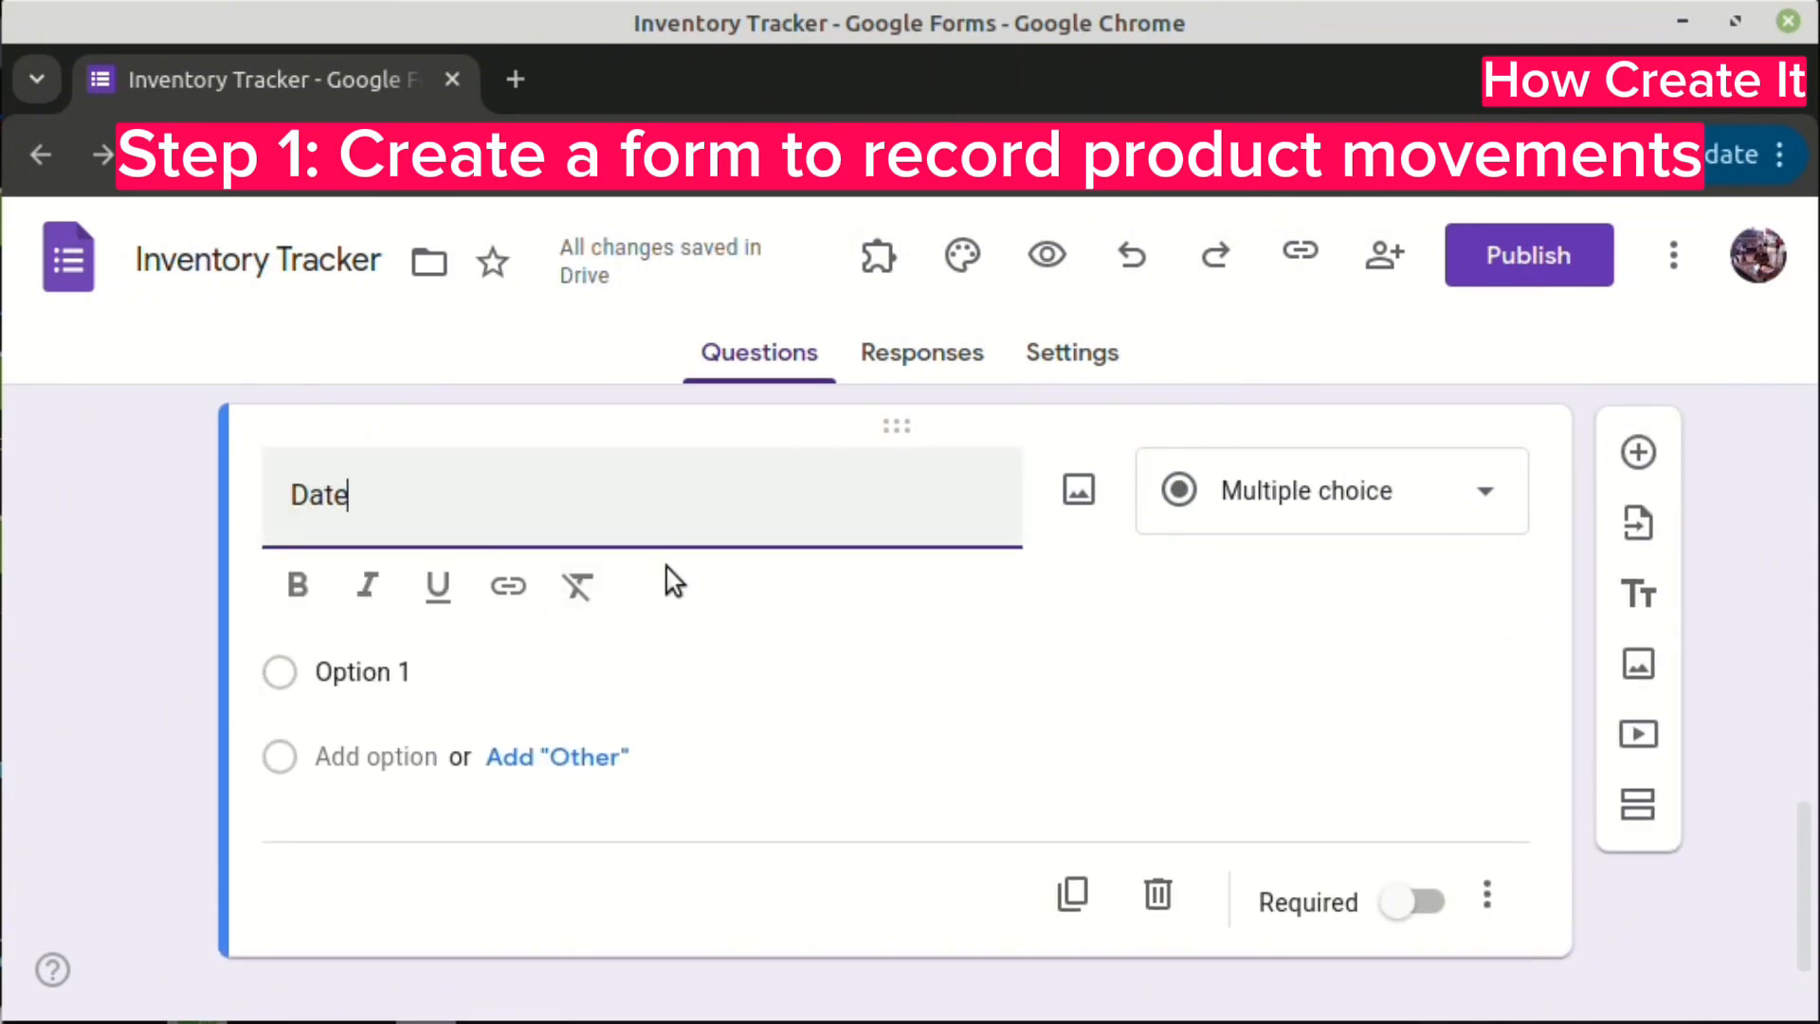
left_click(1382, 500)
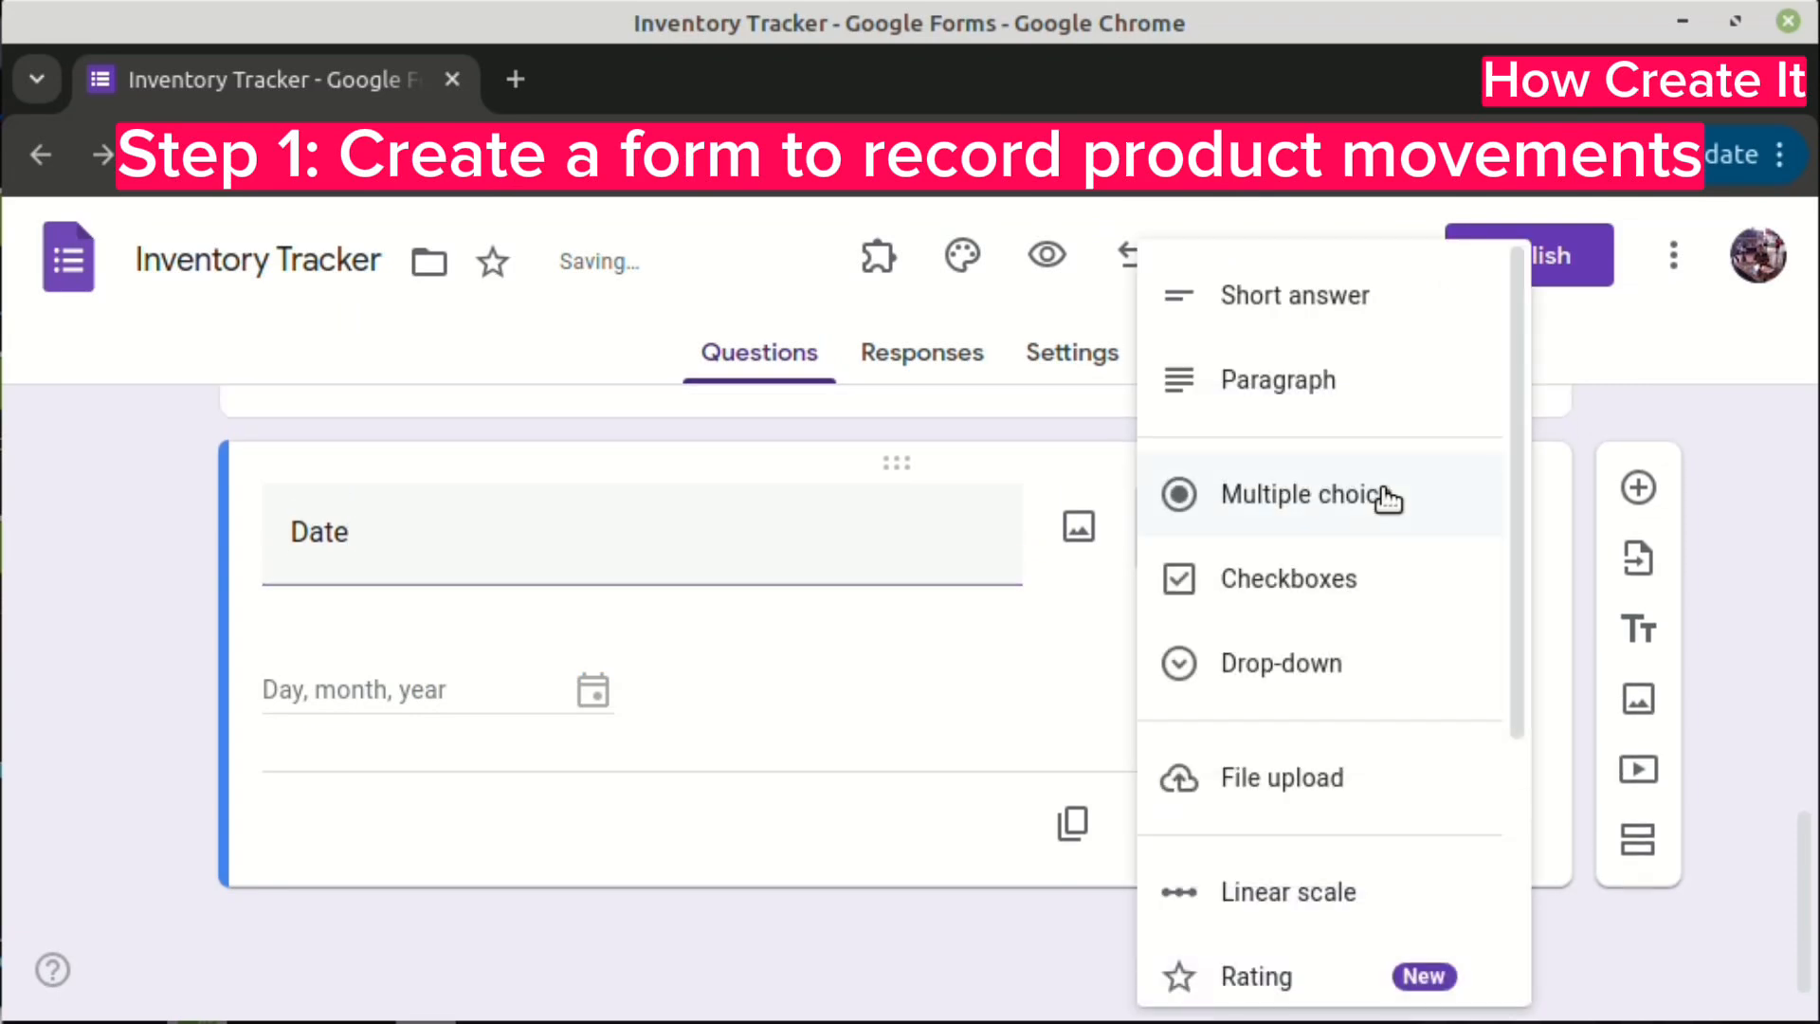
scroll(1294, 778, "down", 4)
left_click(1280, 867)
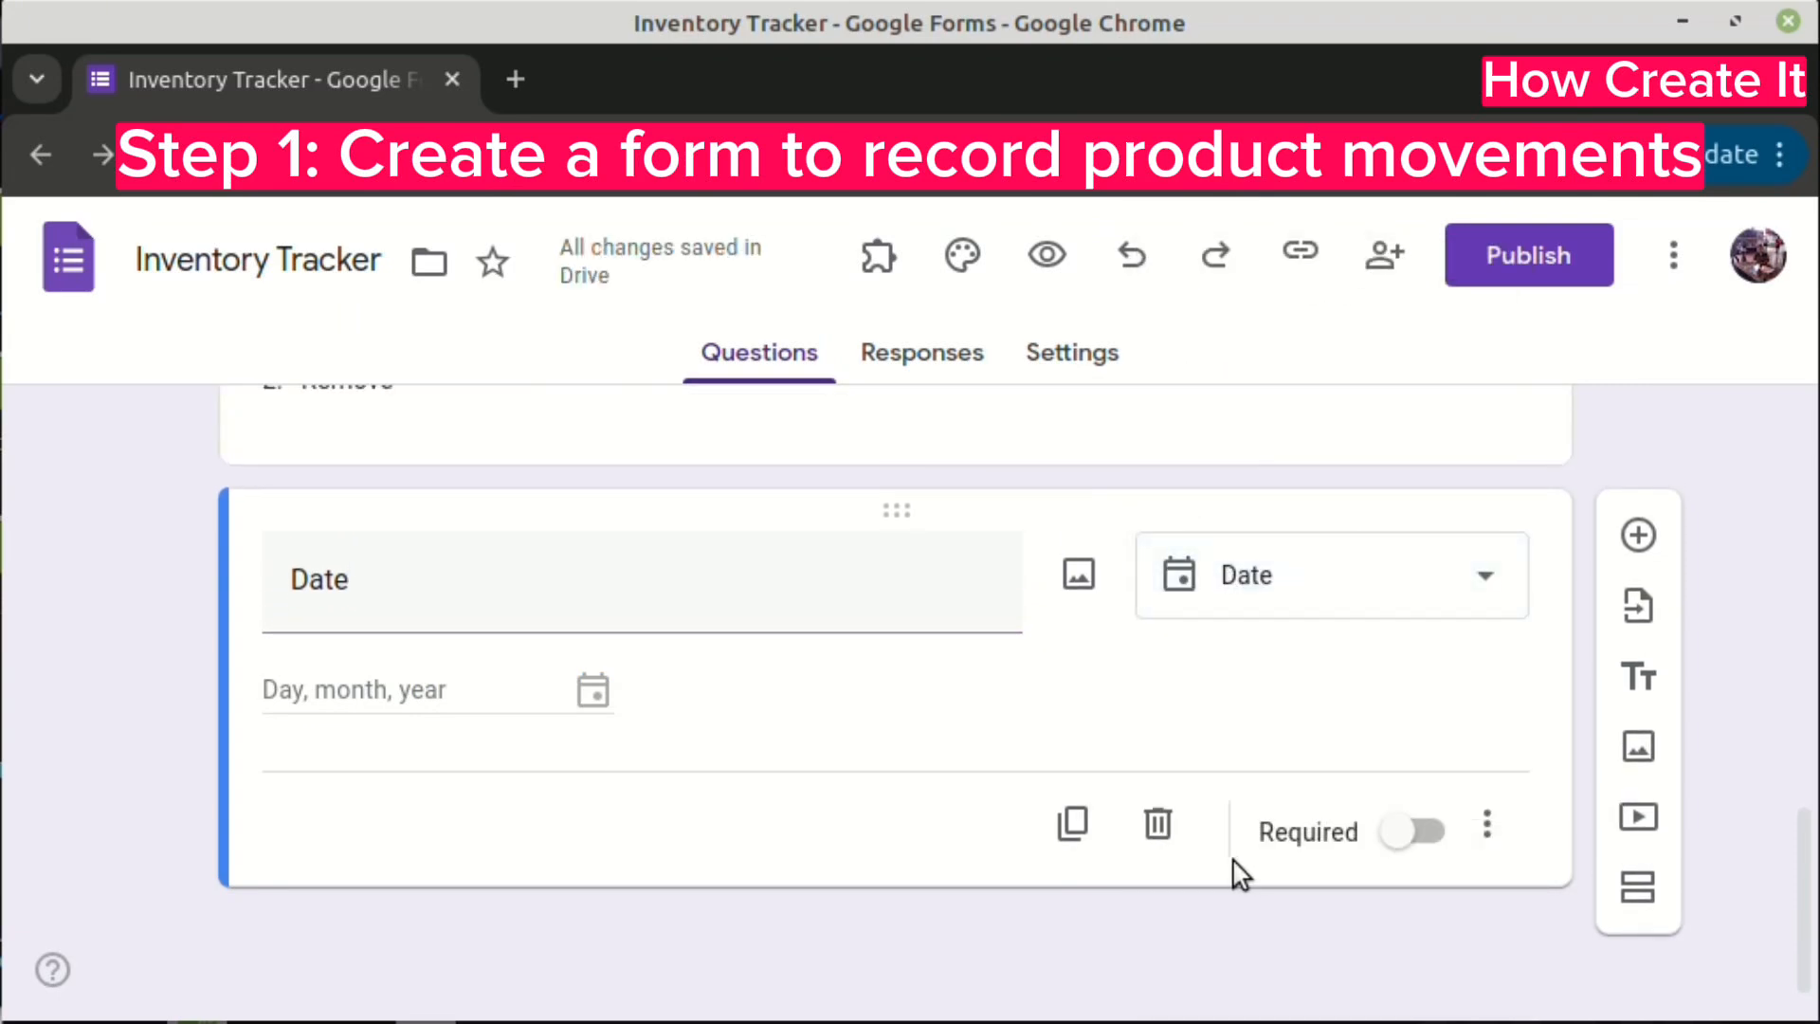
left_click(1413, 833)
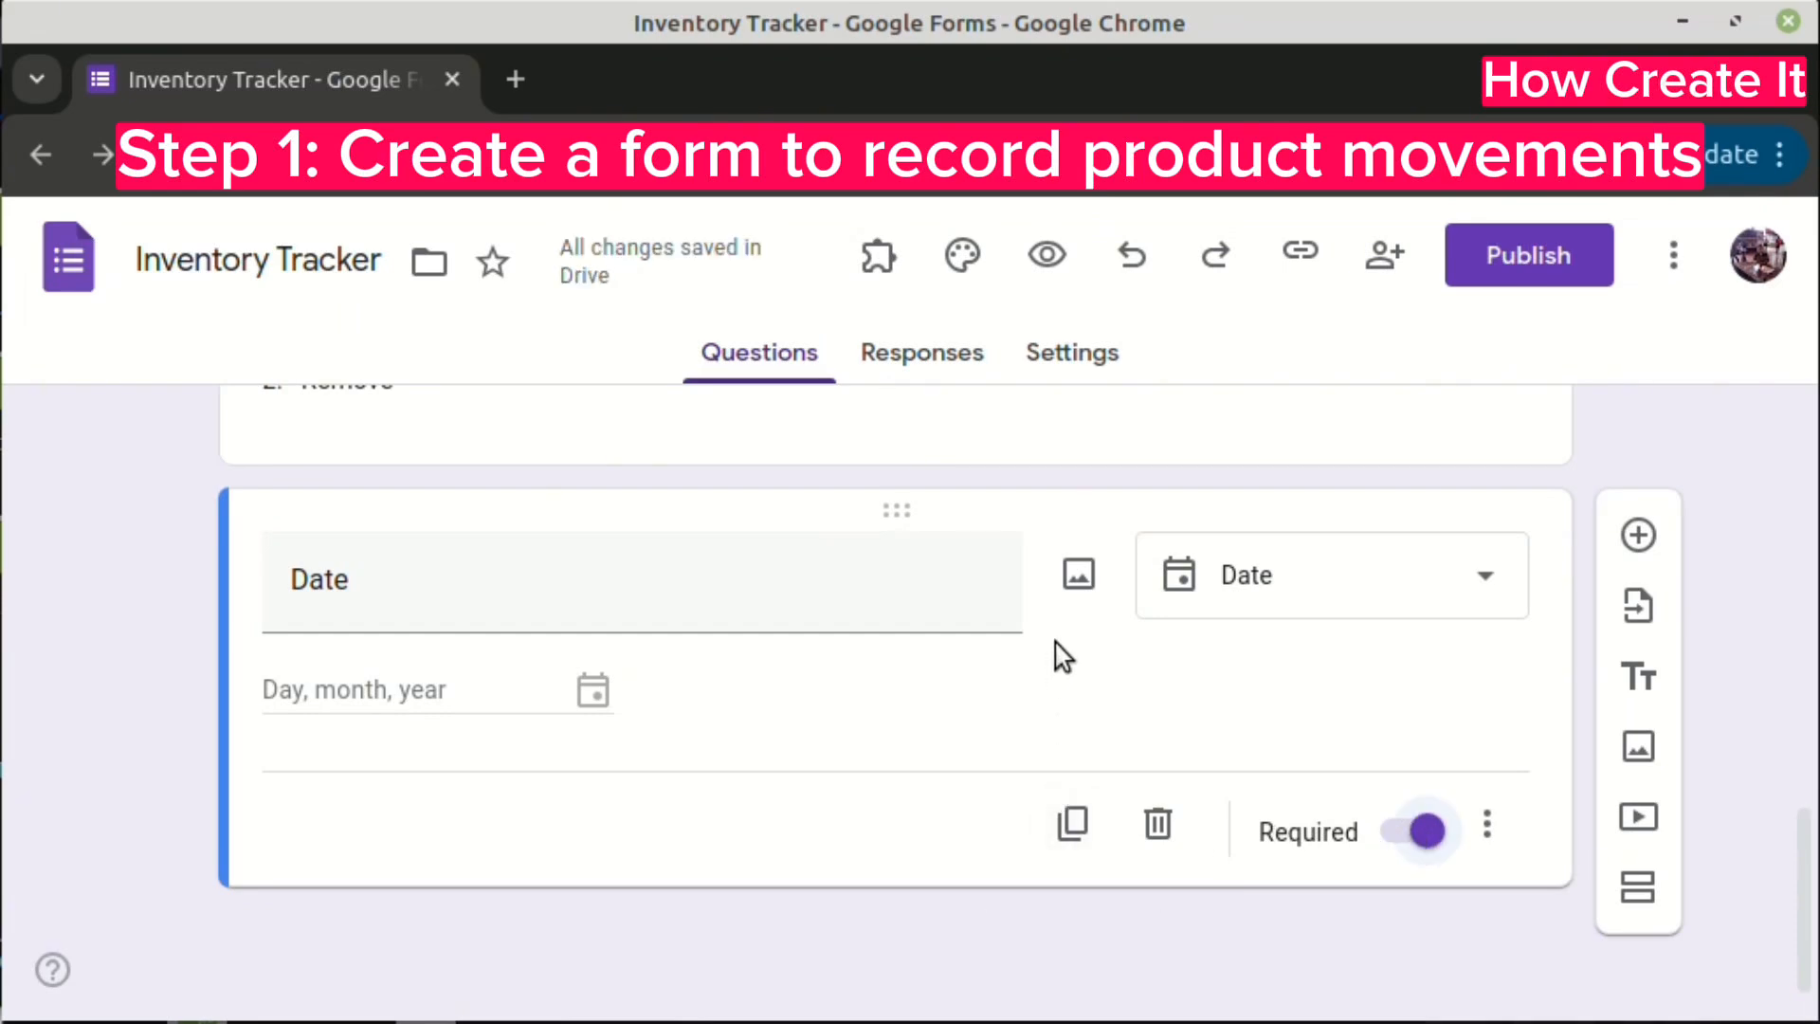
- Link the form's responses to a new Google Sheets spreadsheet named "Inventory Tracker (Responses)"
scroll(1103, 703, "up", 1)
scroll(1103, 703, "up", 15)
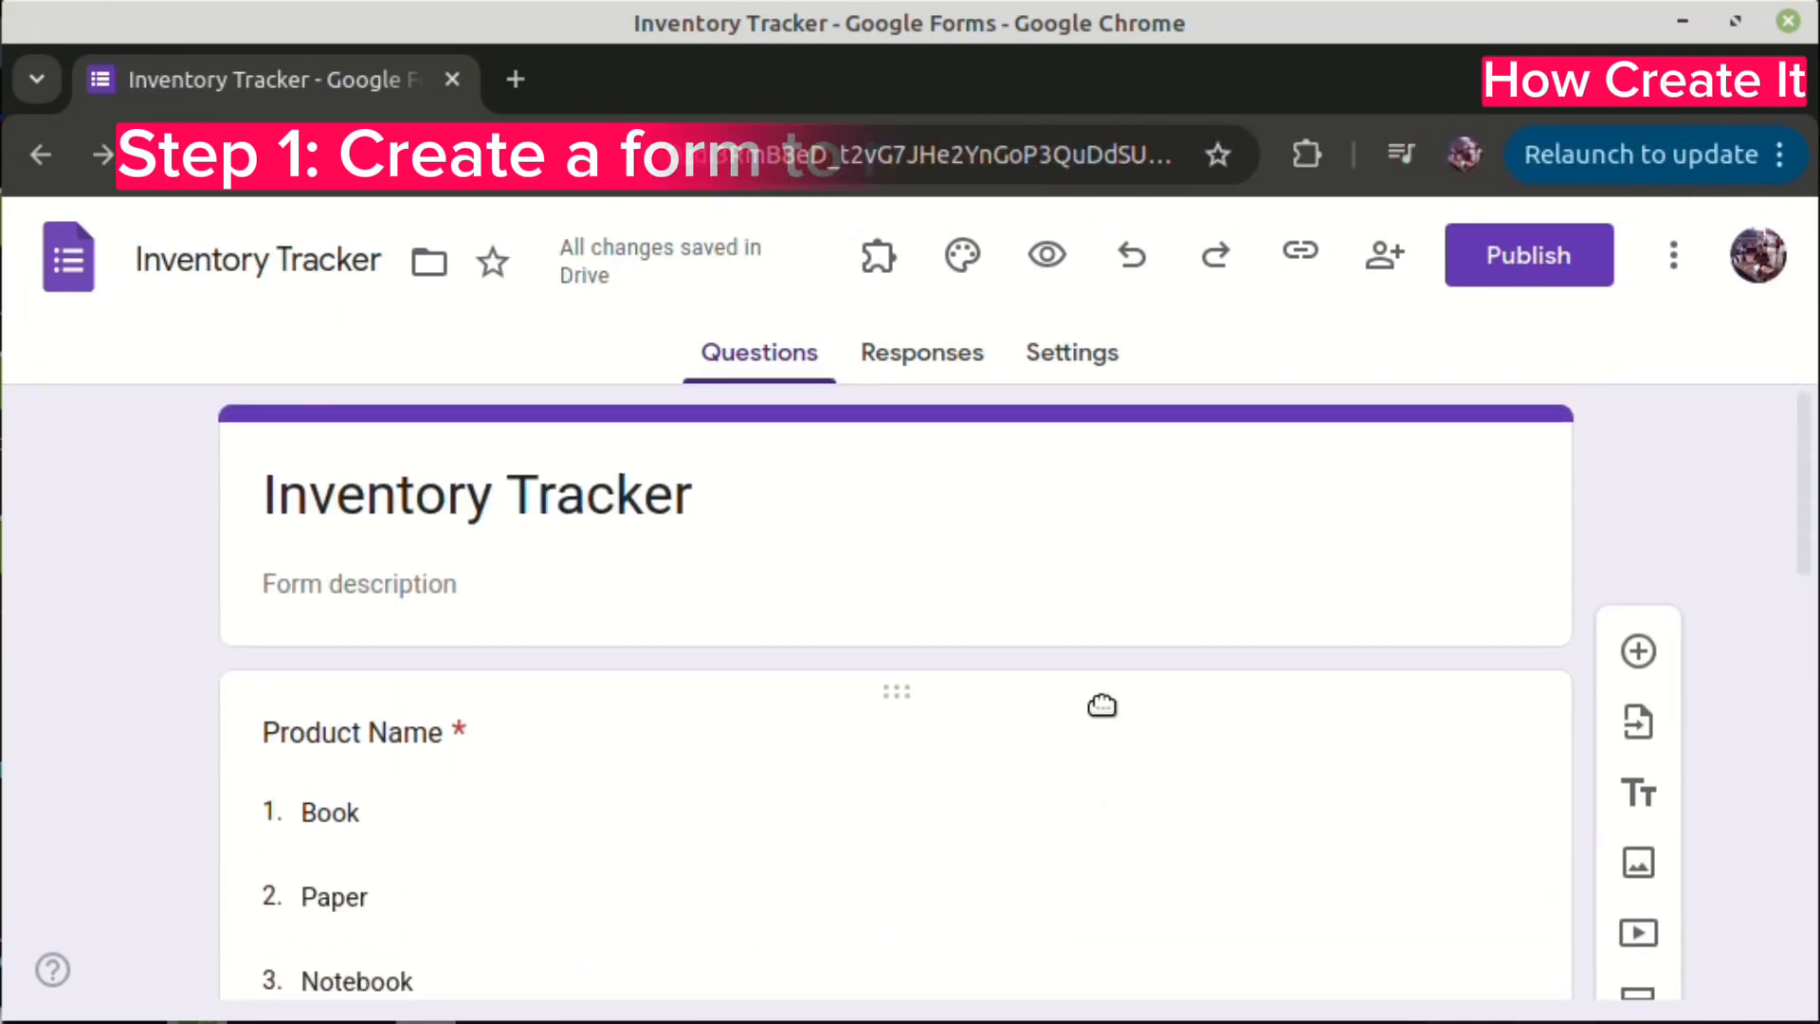
left_click(898, 352)
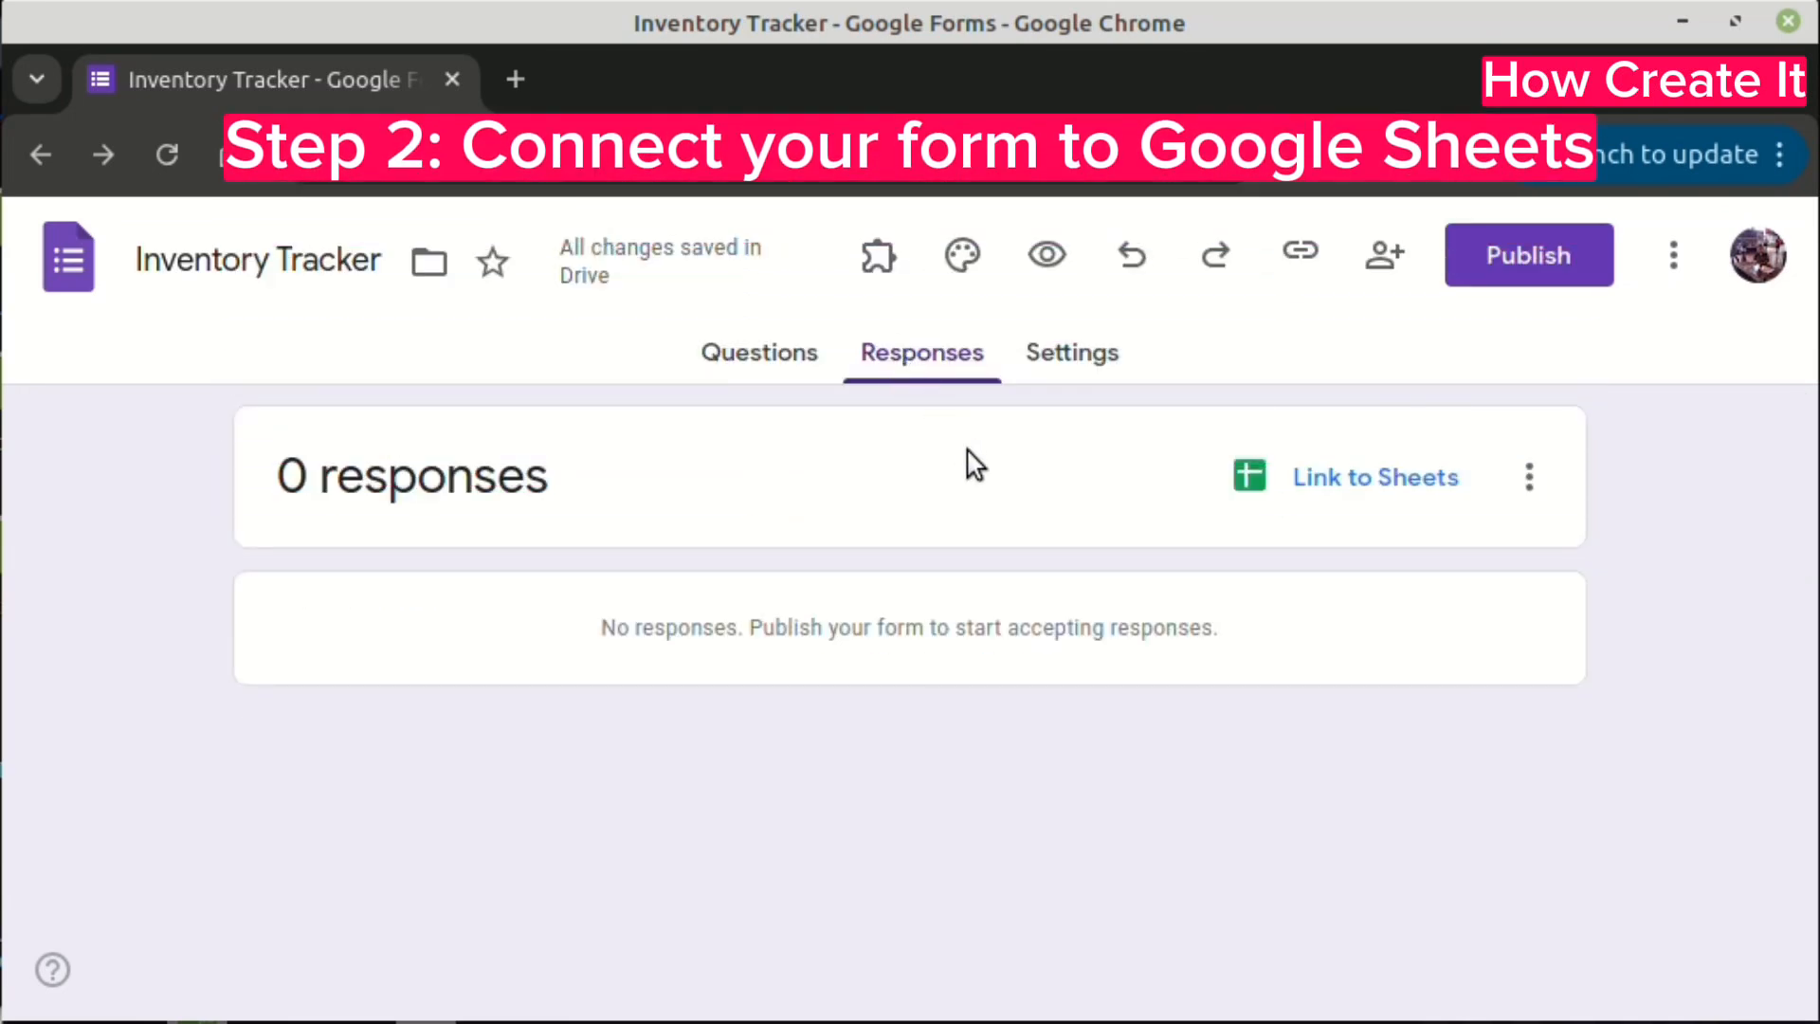
left_click(1319, 488)
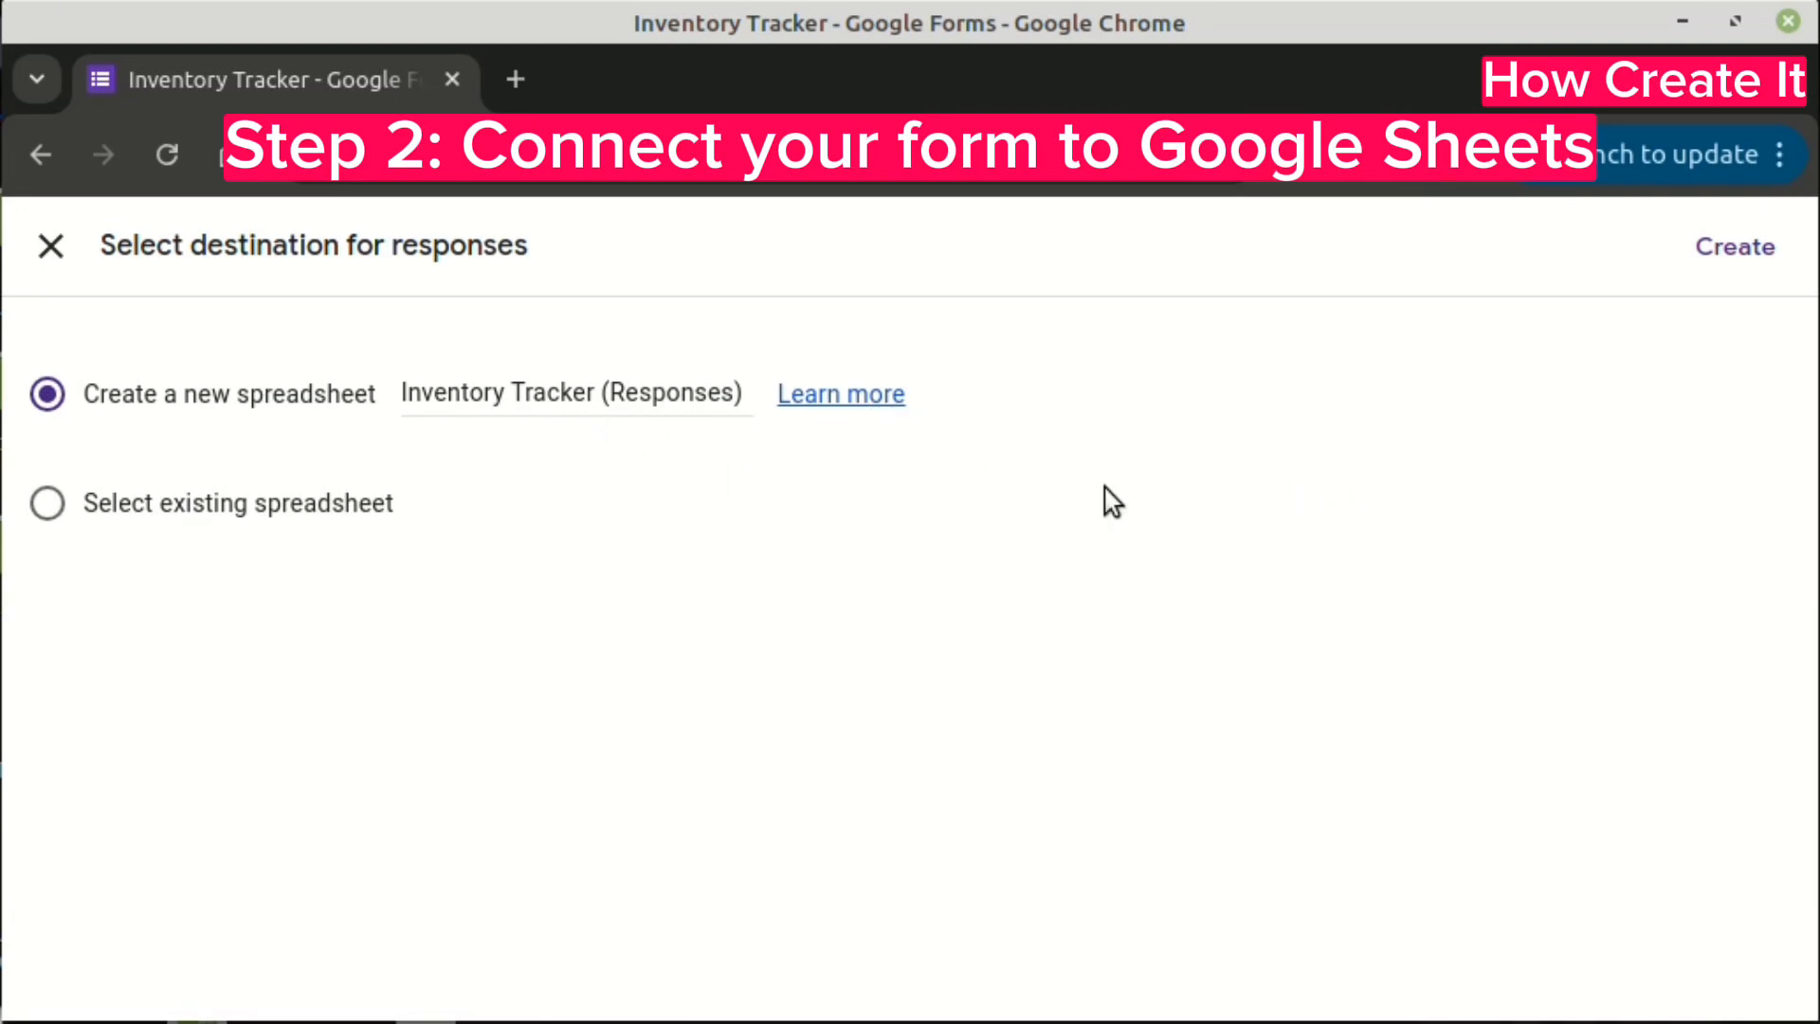
left_click(1737, 250)
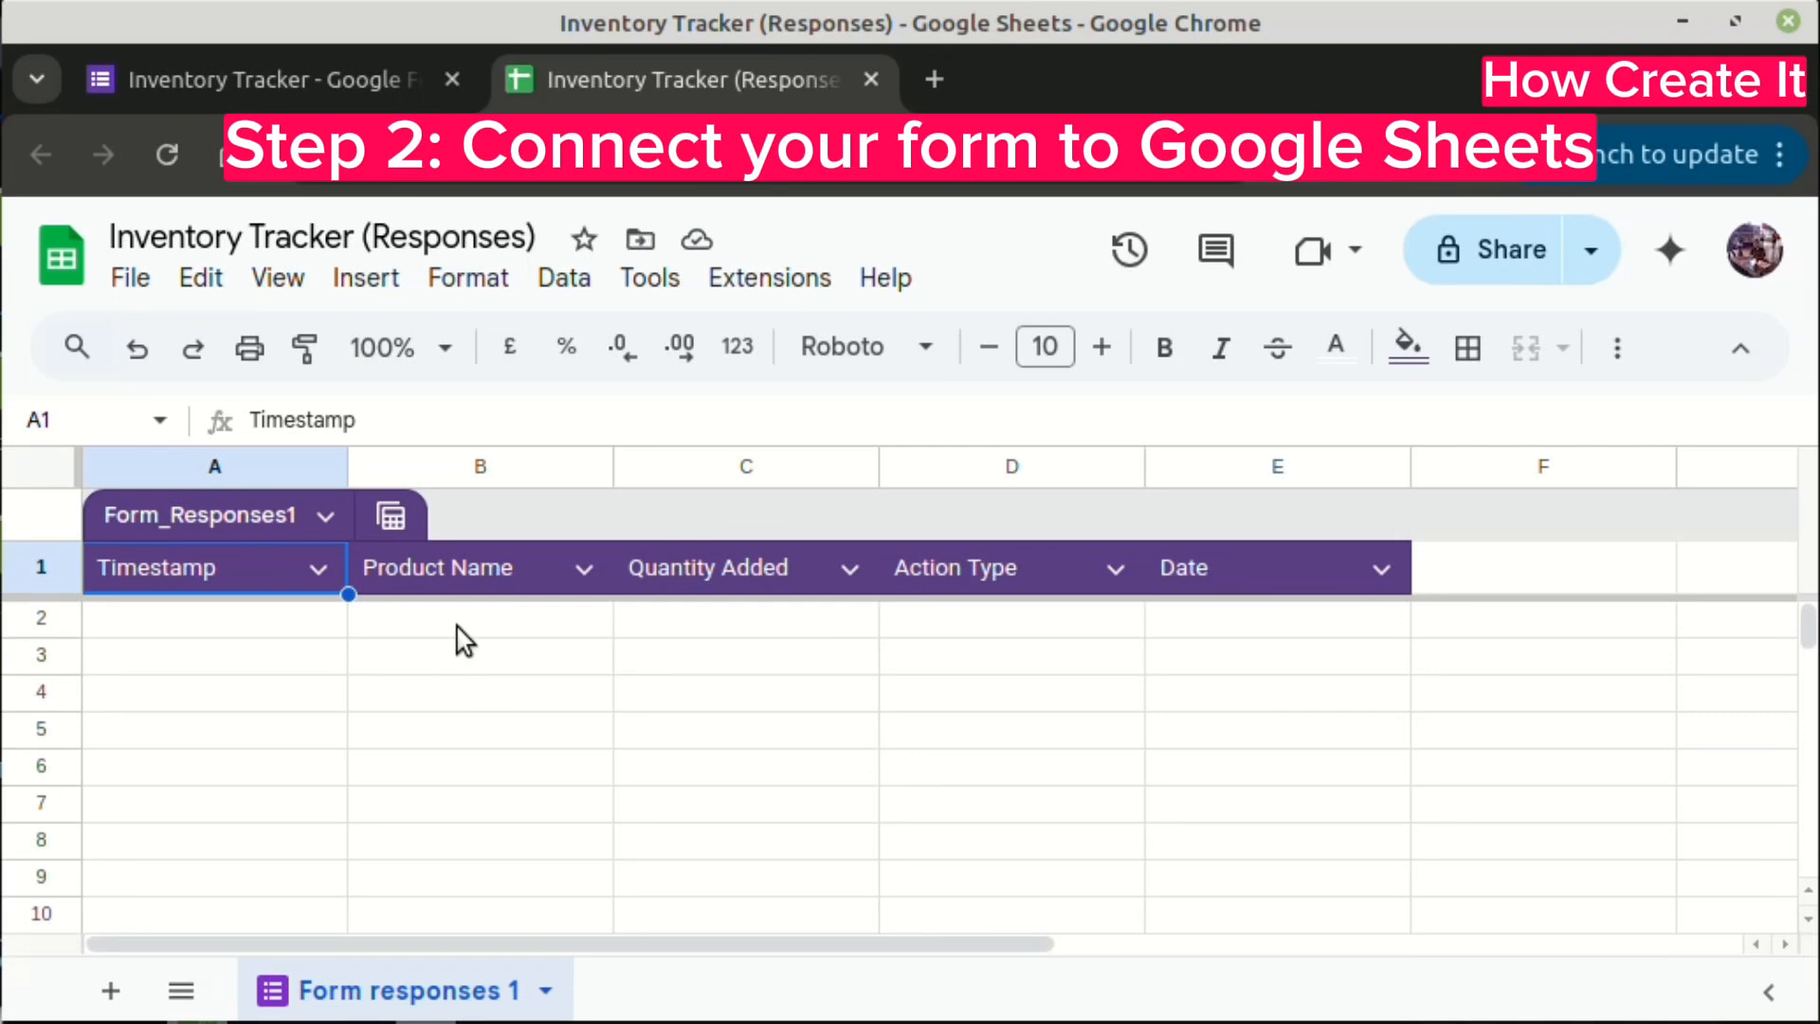
left_click(521, 664)
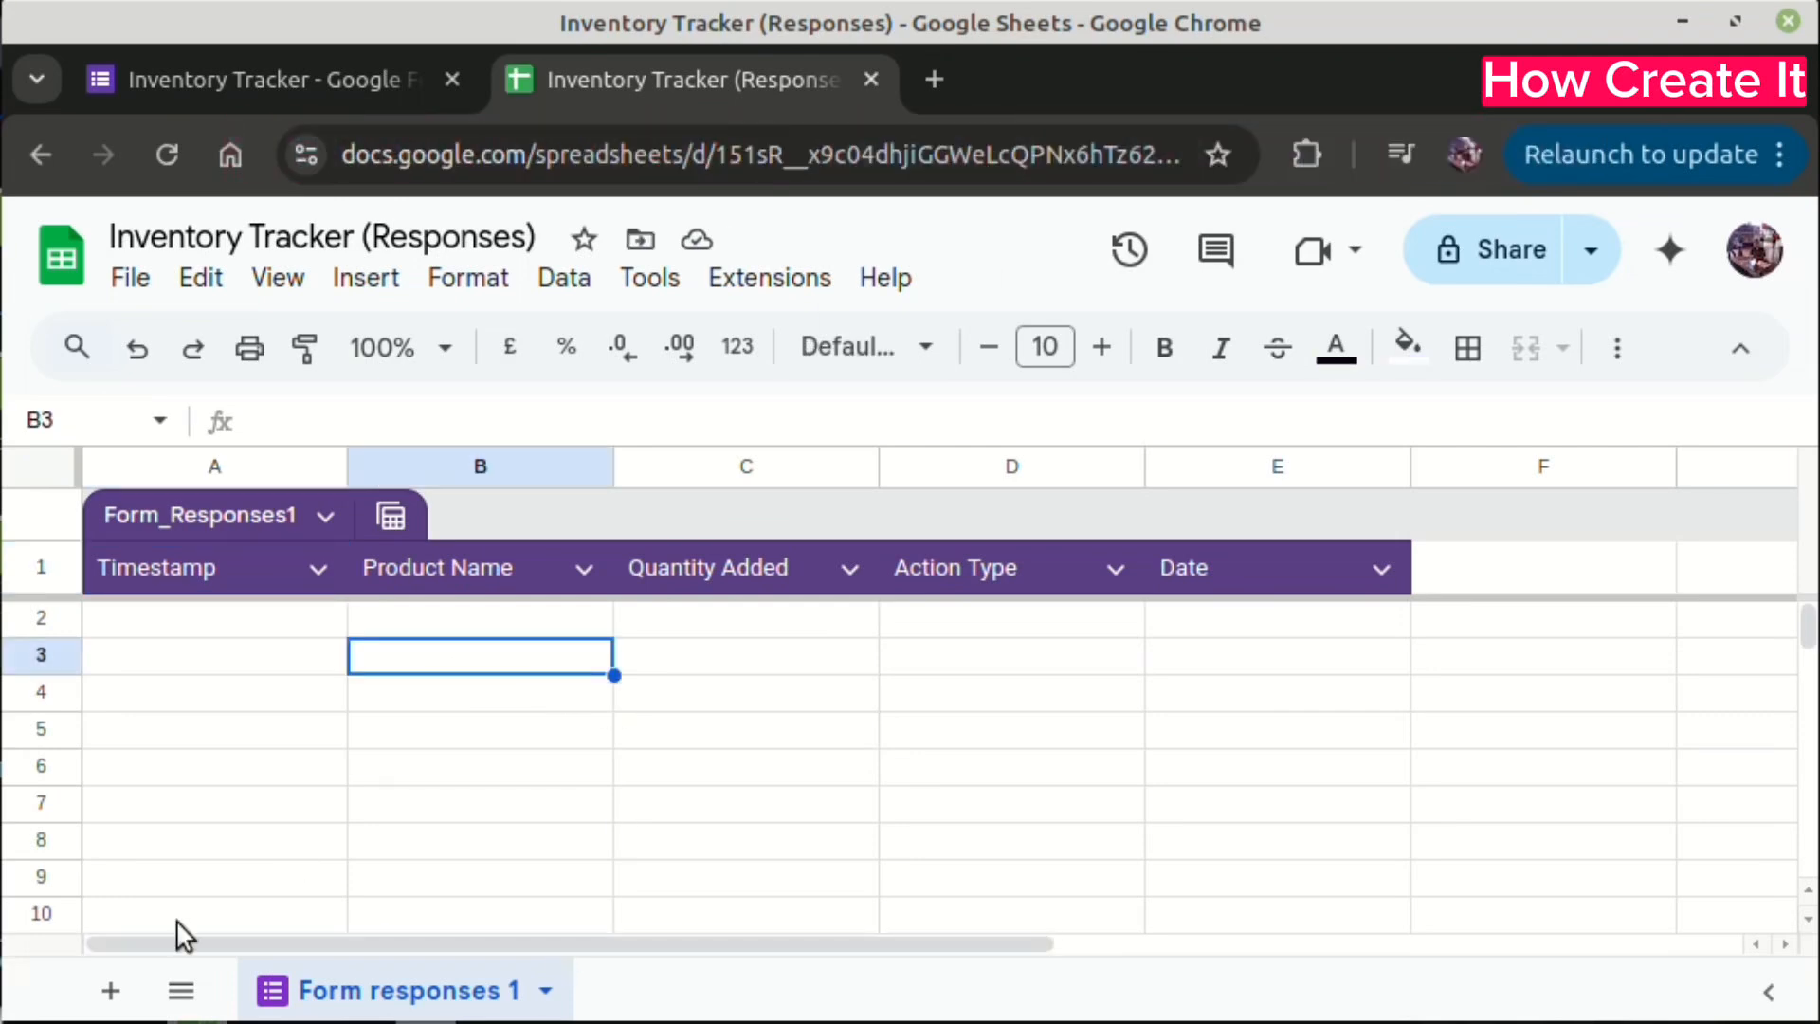
- Add a new sheet to the responses spreadsheet and rename it "Inventory"
left_click(121, 992)
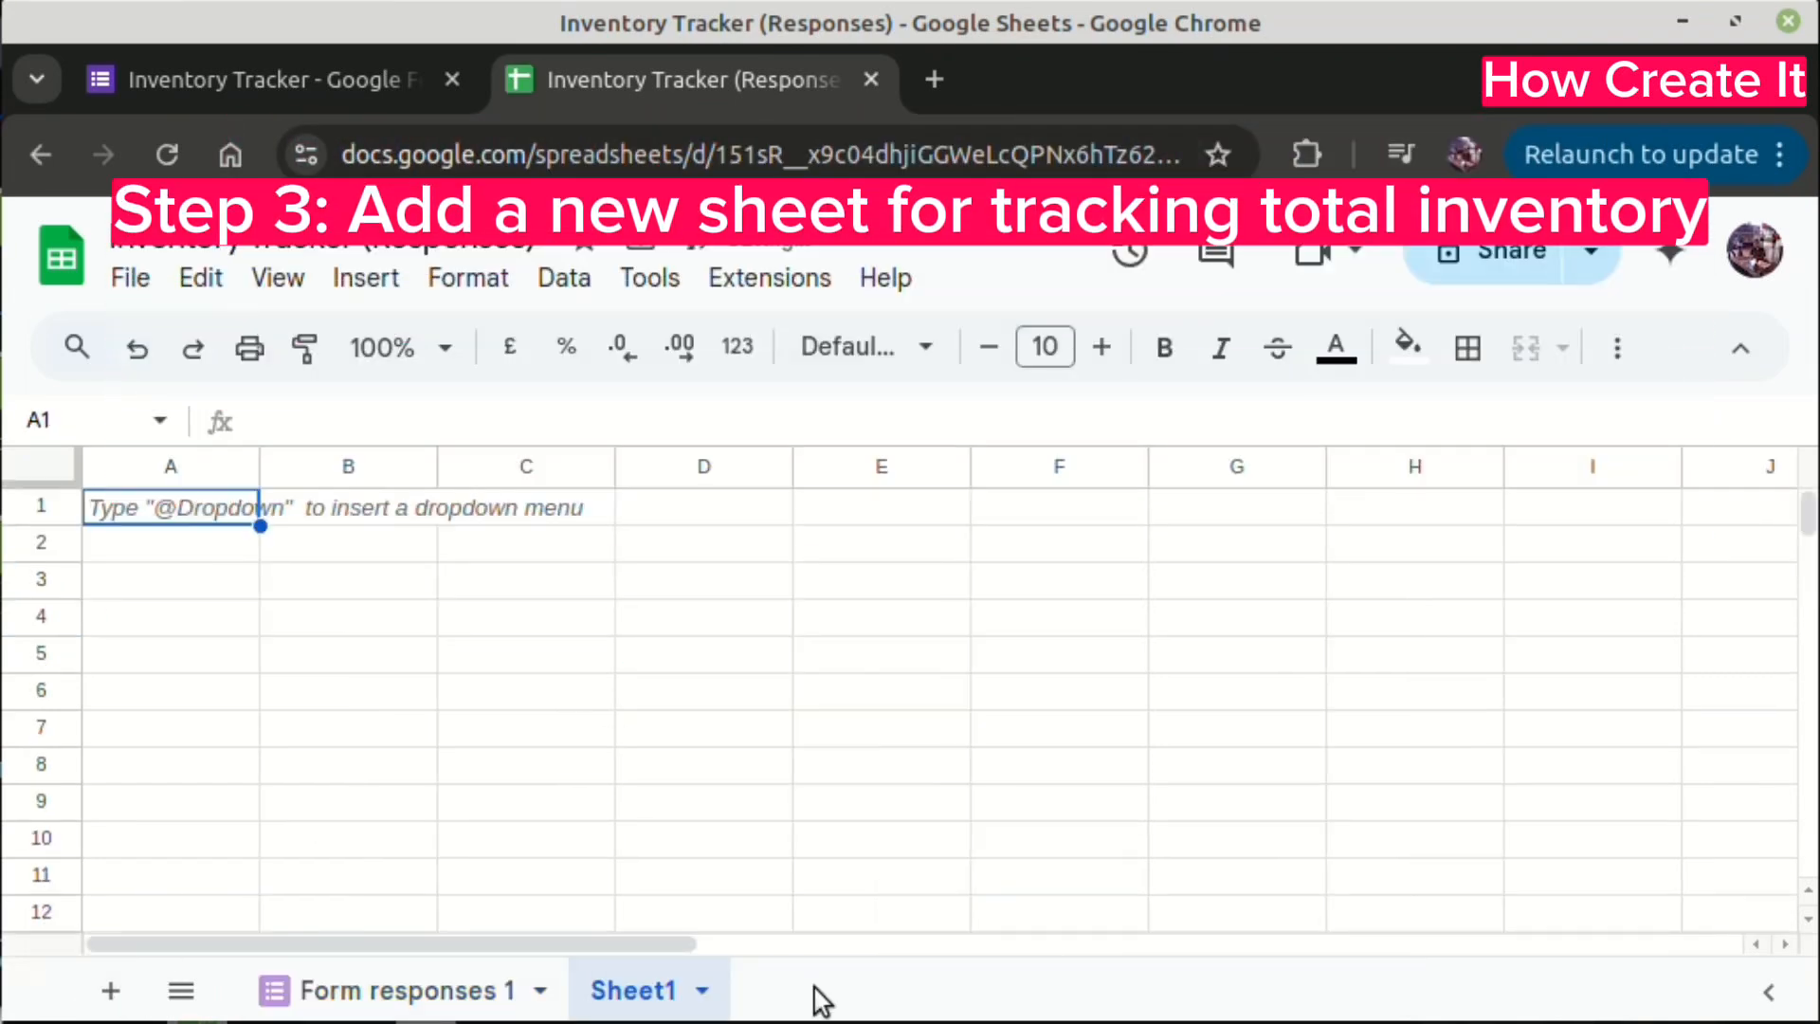
left_click(702, 991)
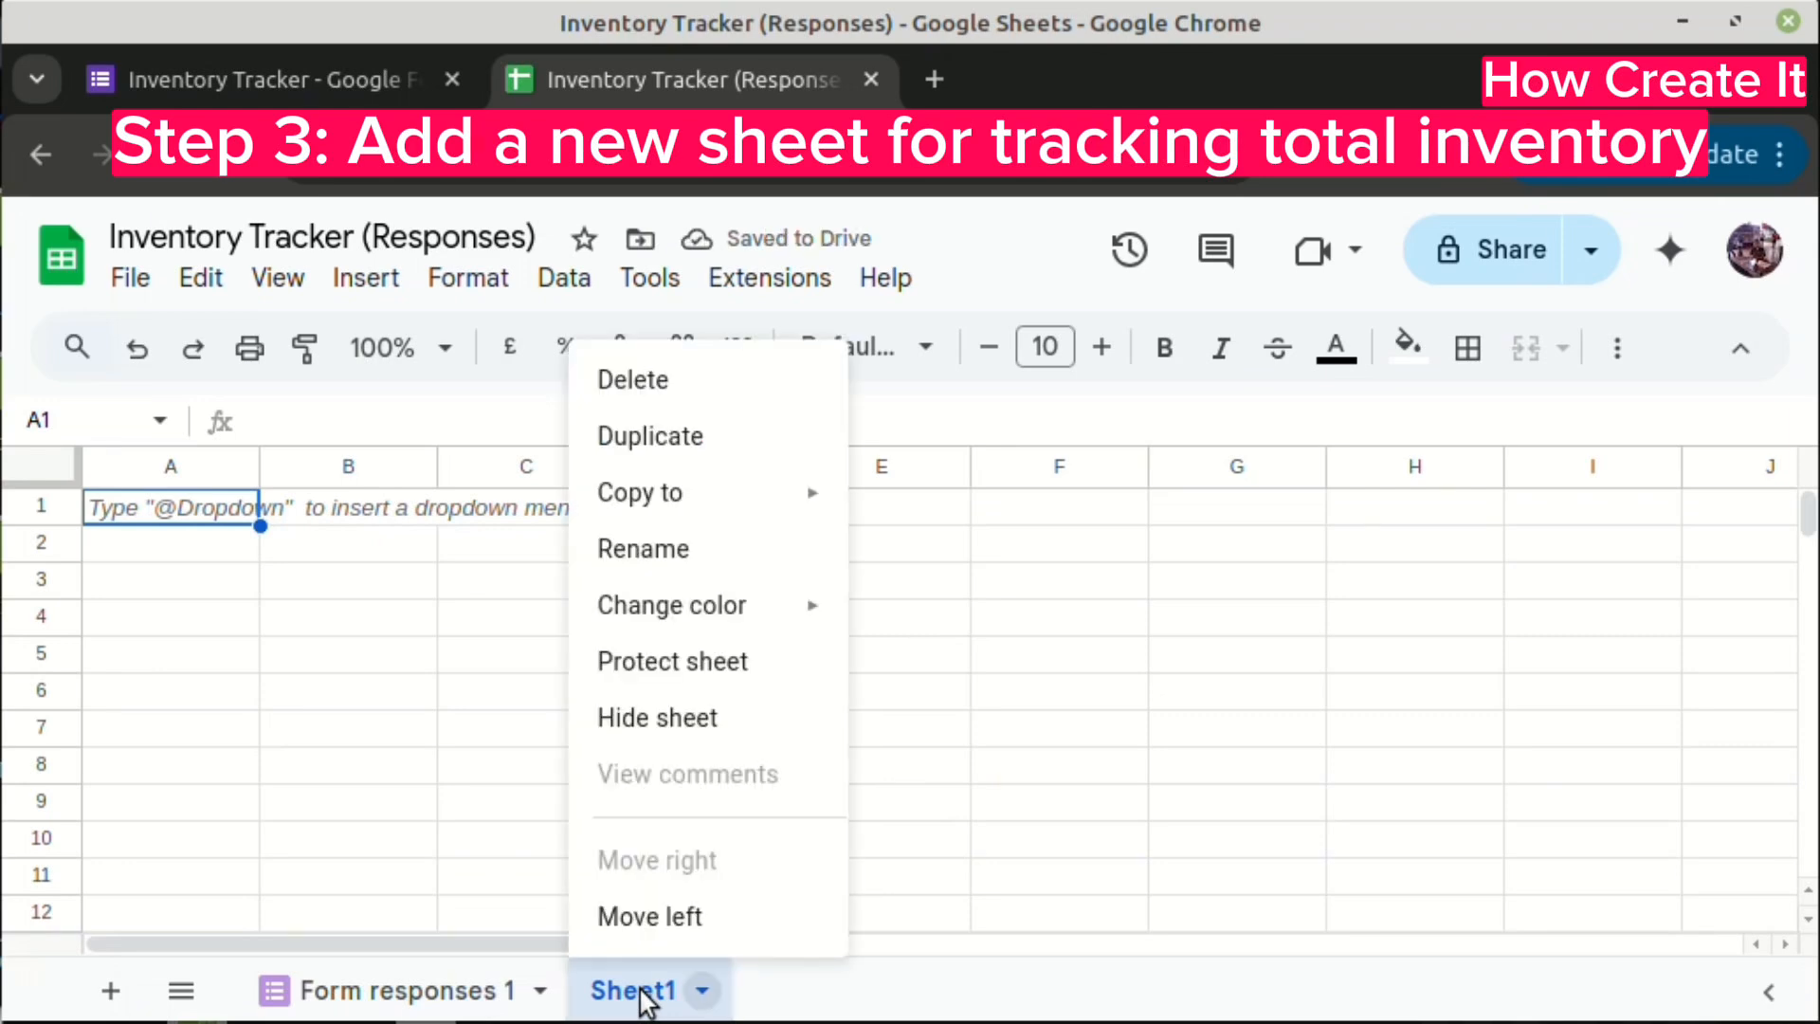
left_click(662, 574)
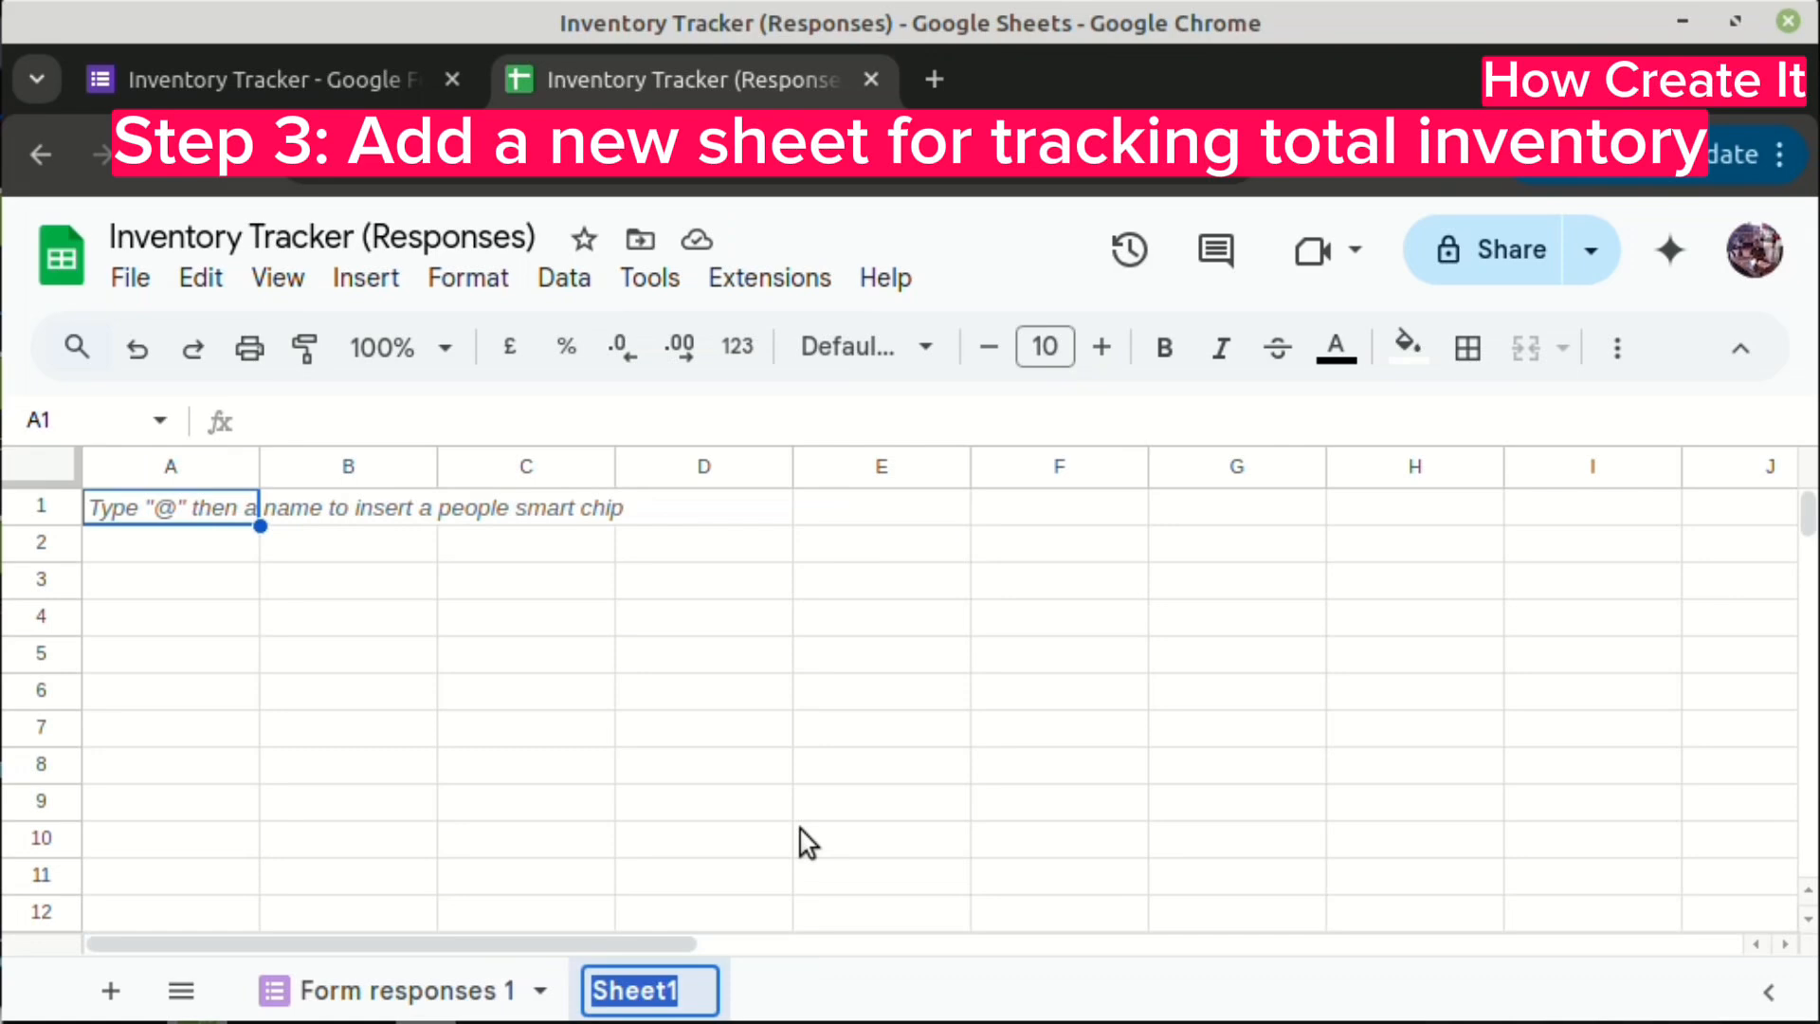
type("Inventory")
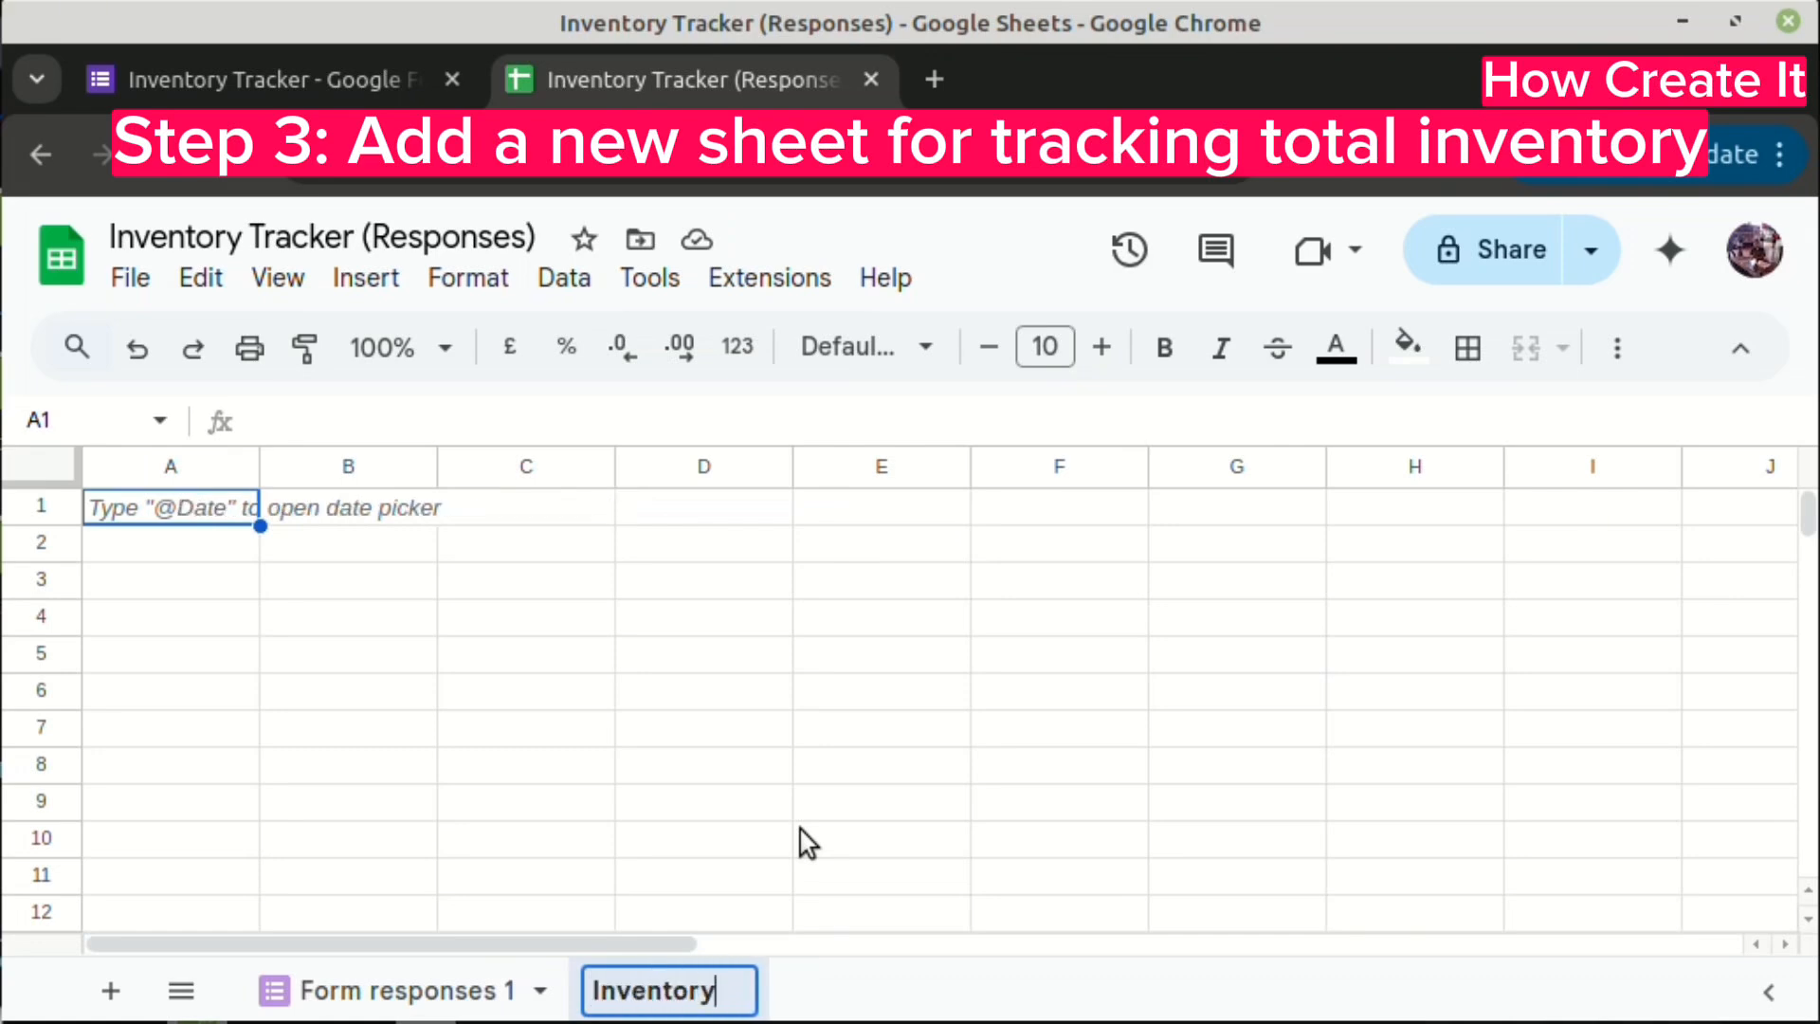
left_click(802, 839)
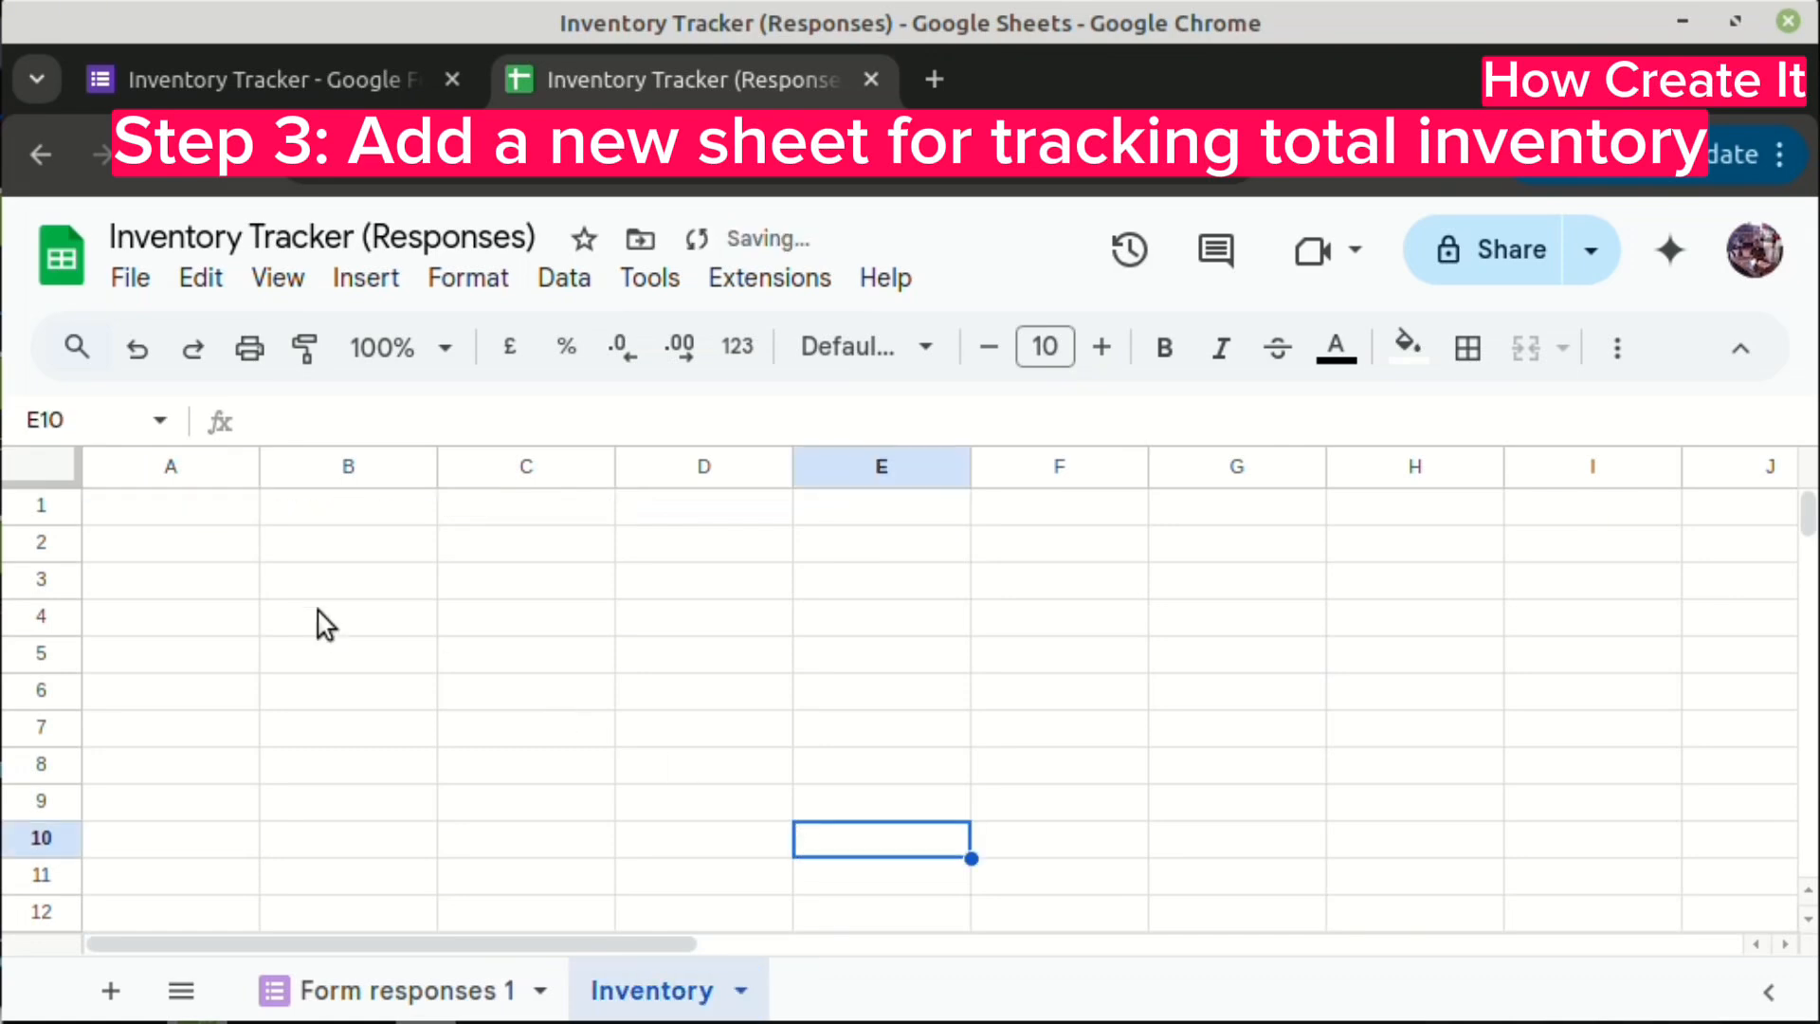
- Enter the headers "Product Name" in A1 and "Total Quantity" in B1 of the Inventory sheet
left_click(172, 508)
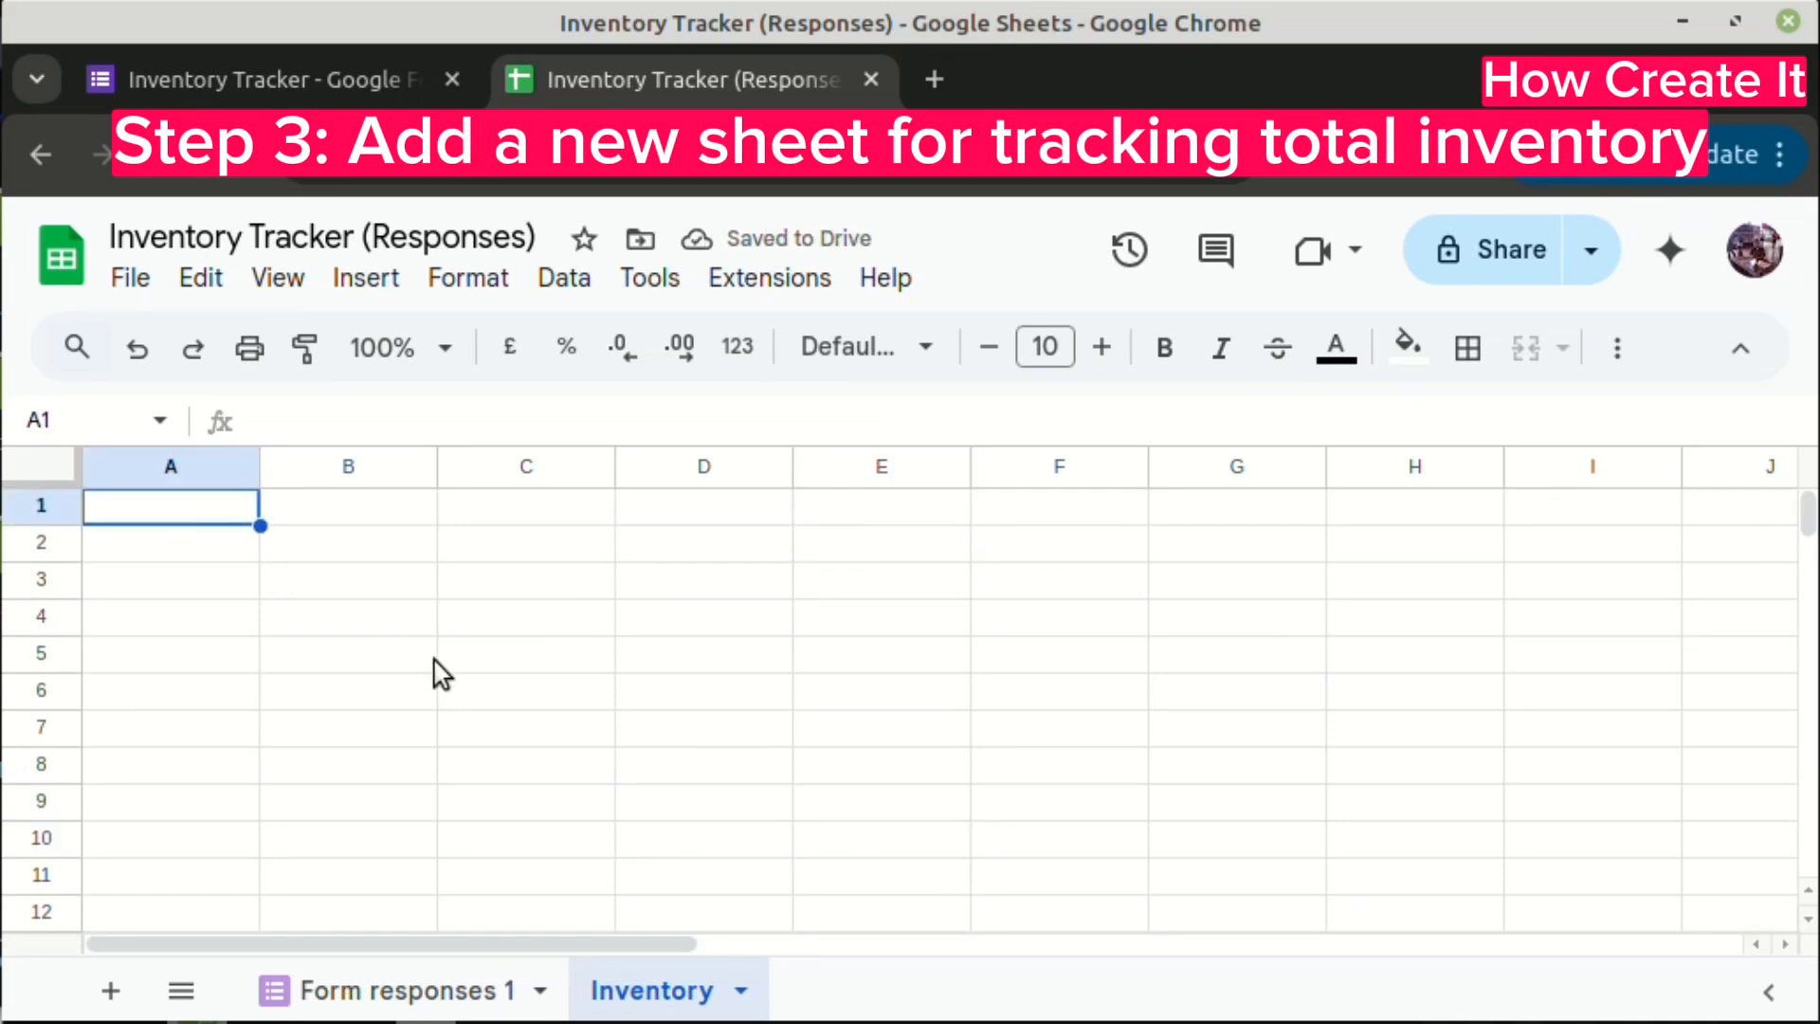
type("Pr")
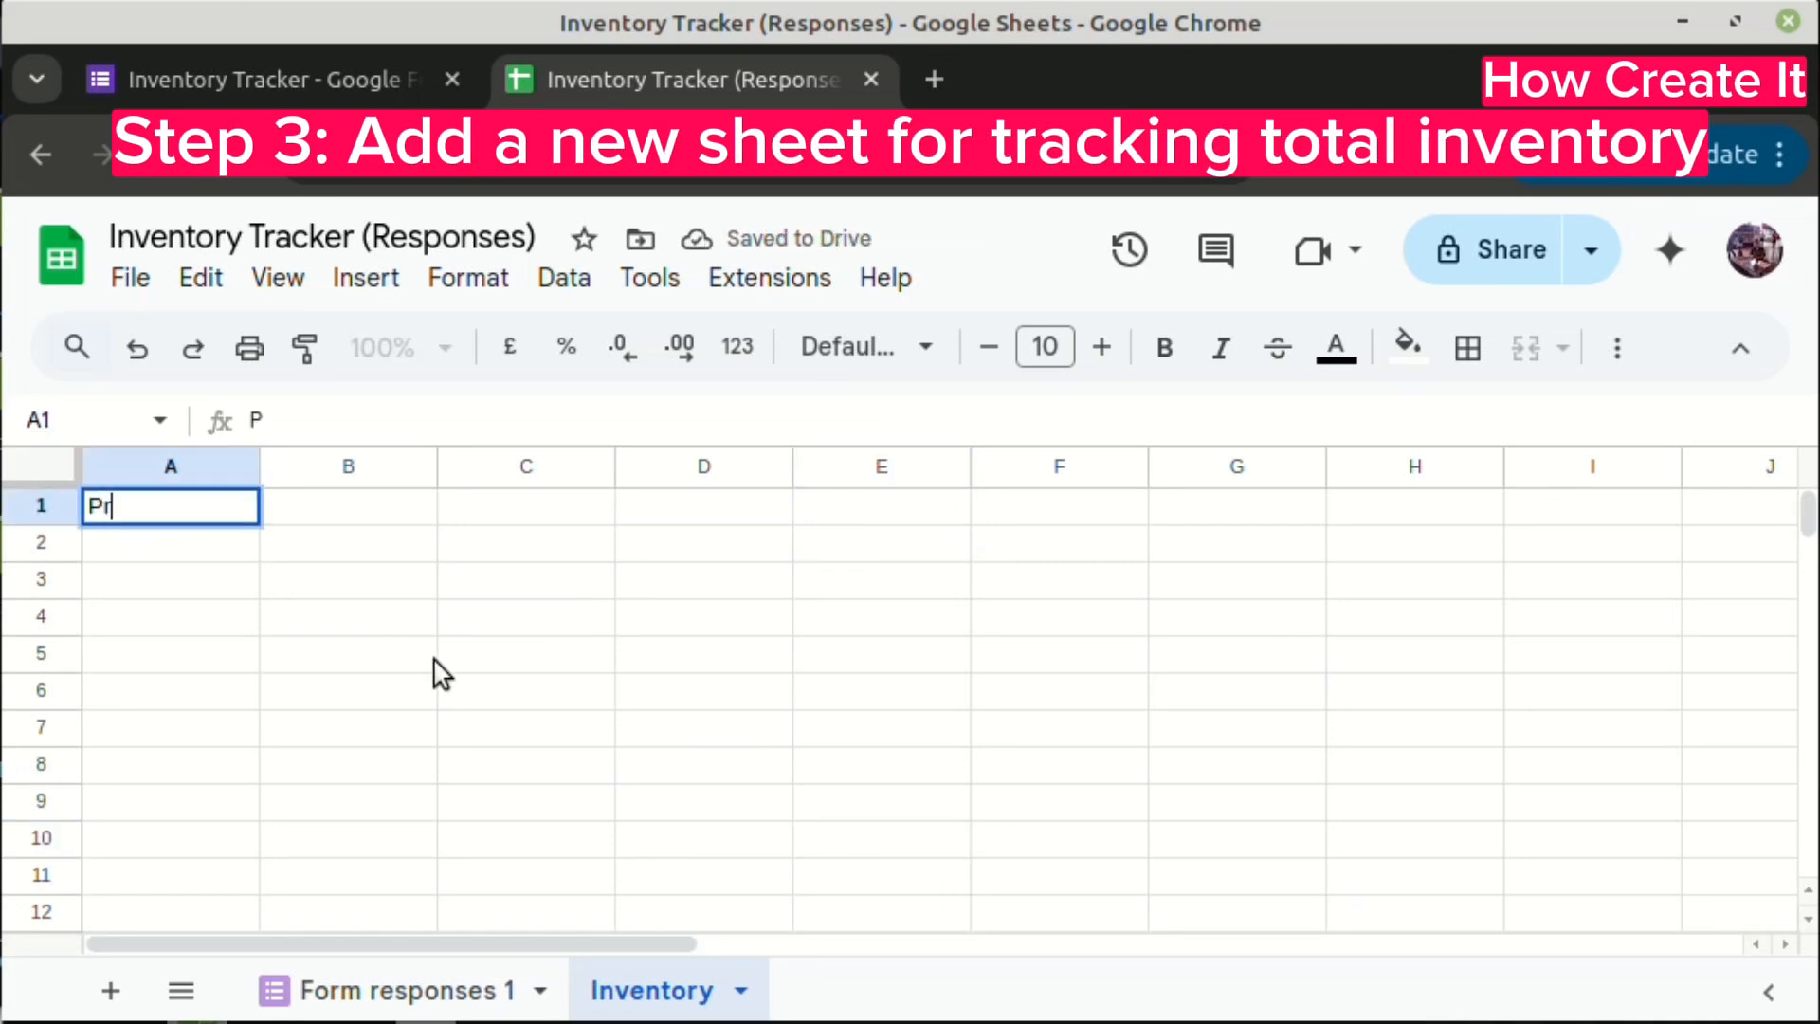
type("oduc")
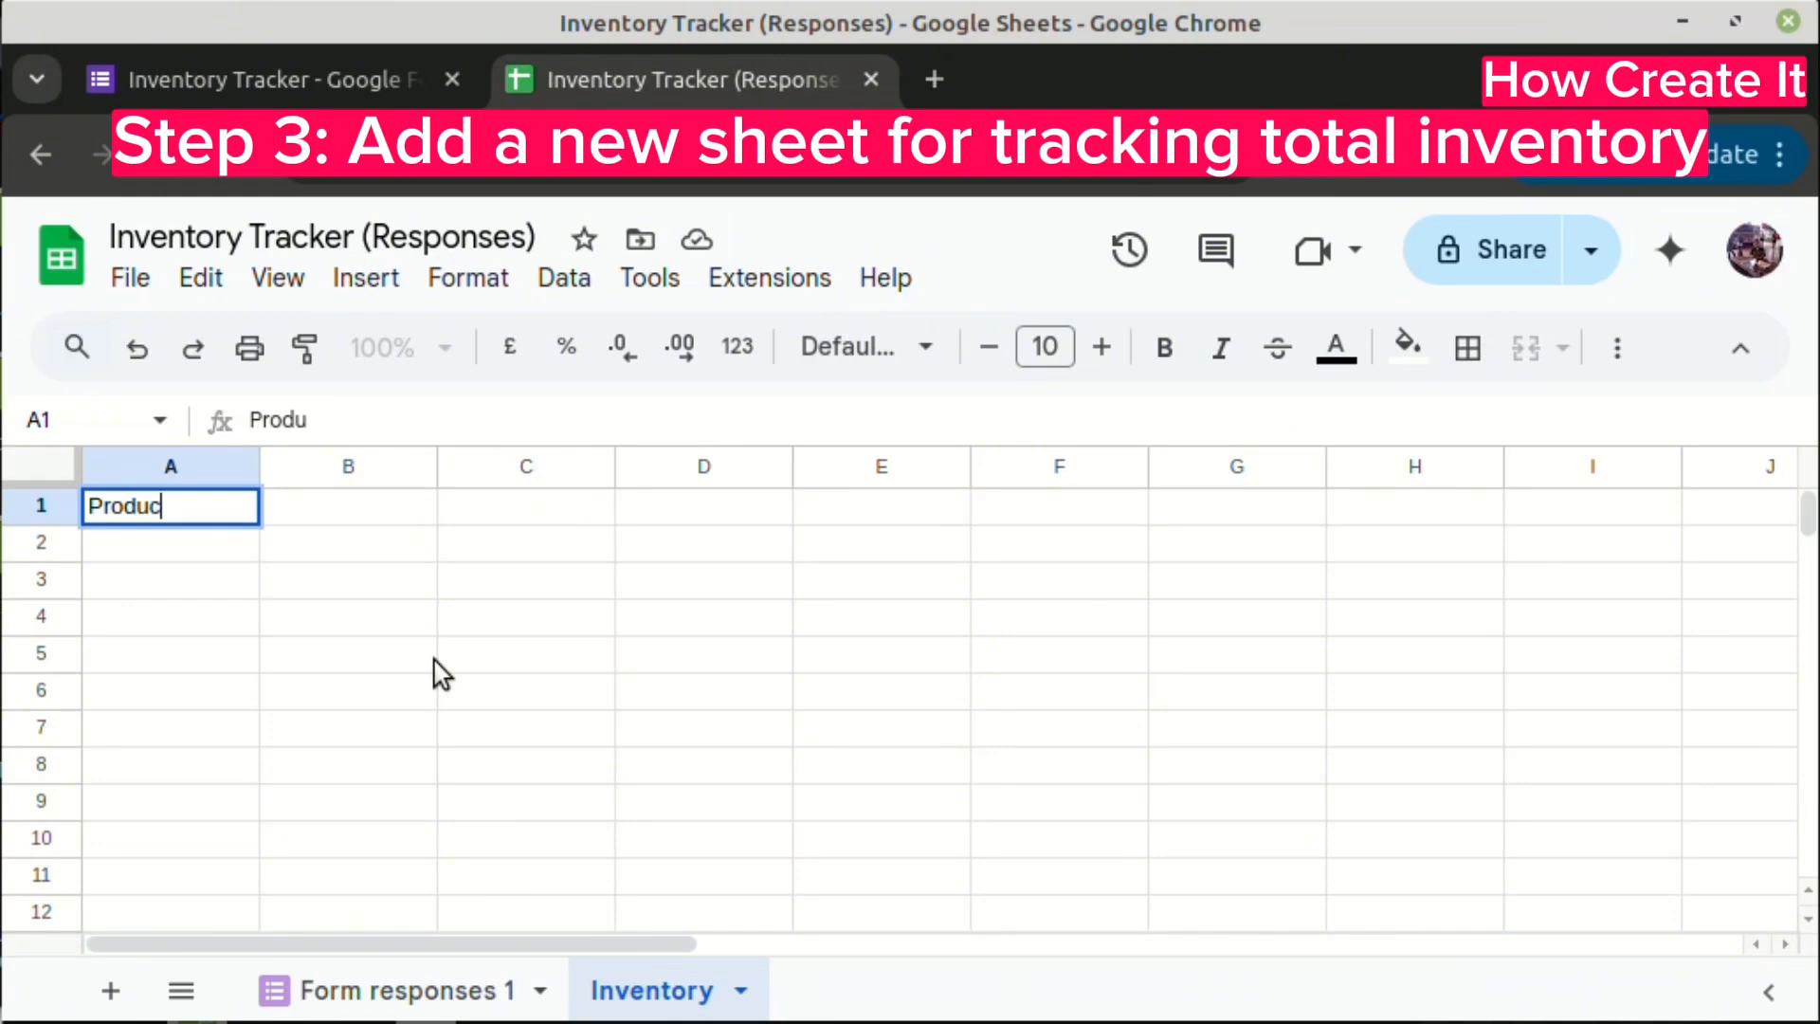
type("t Name")
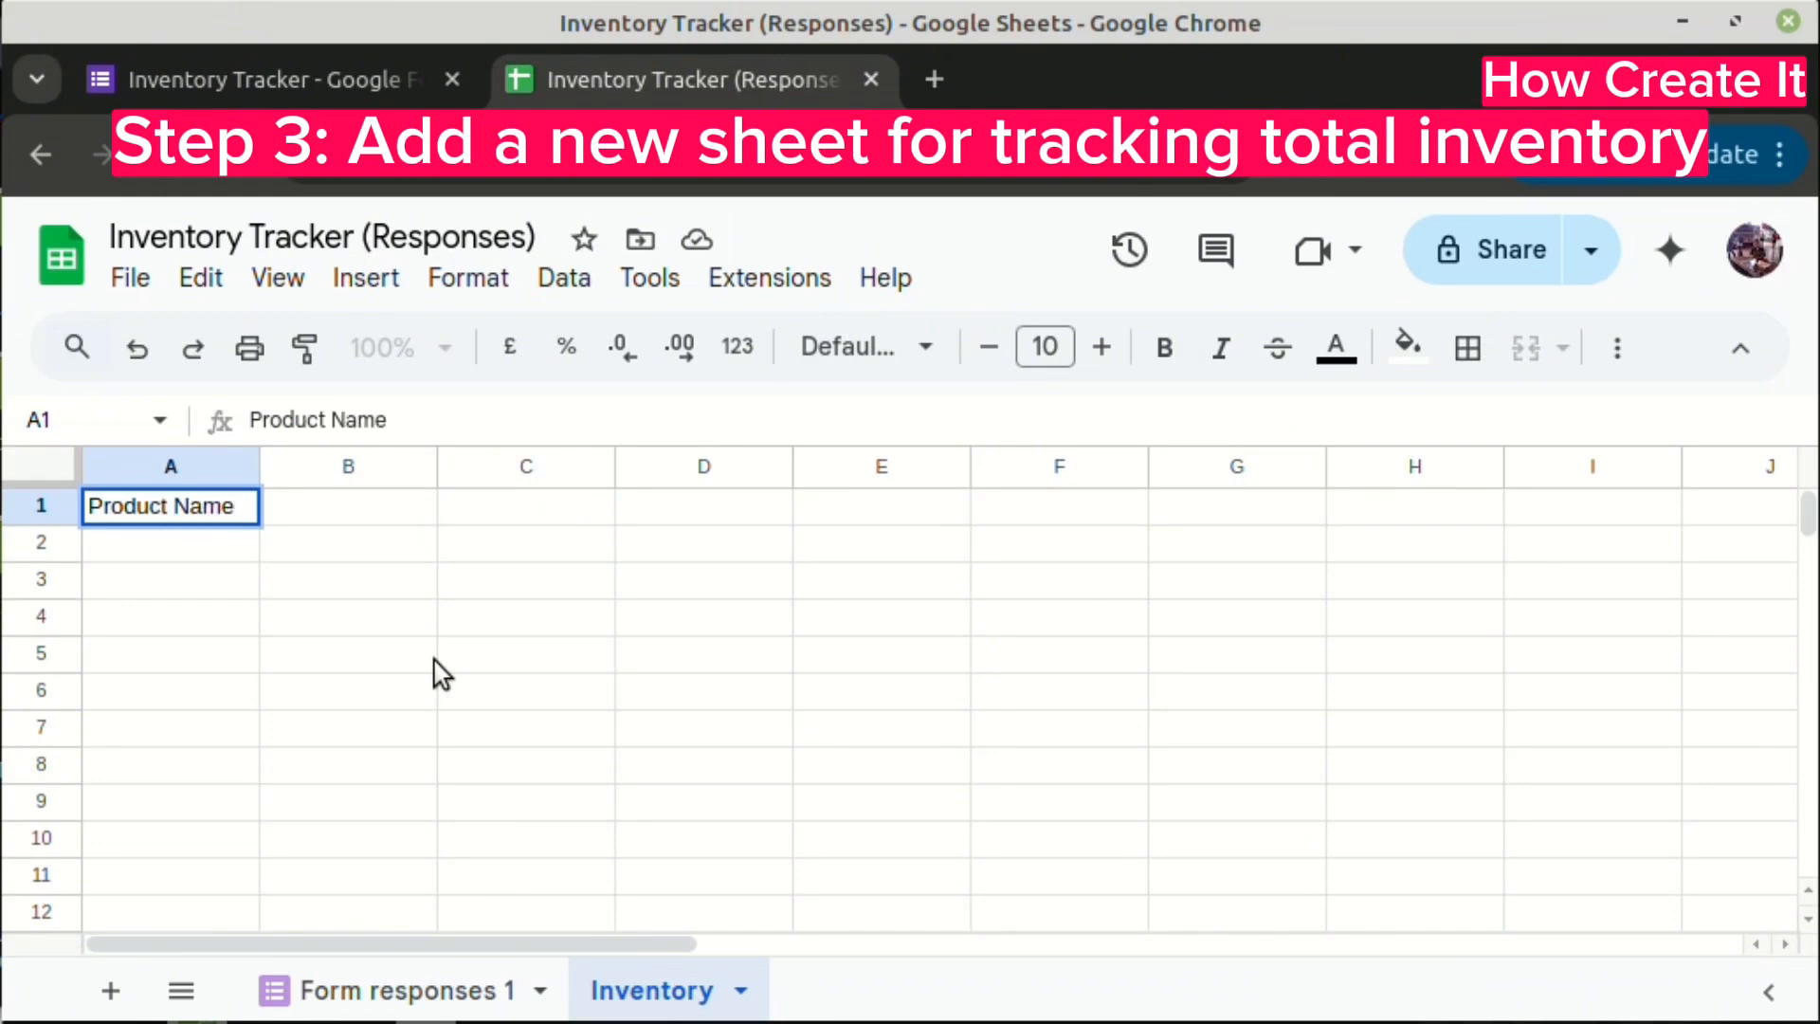
key("Tab")
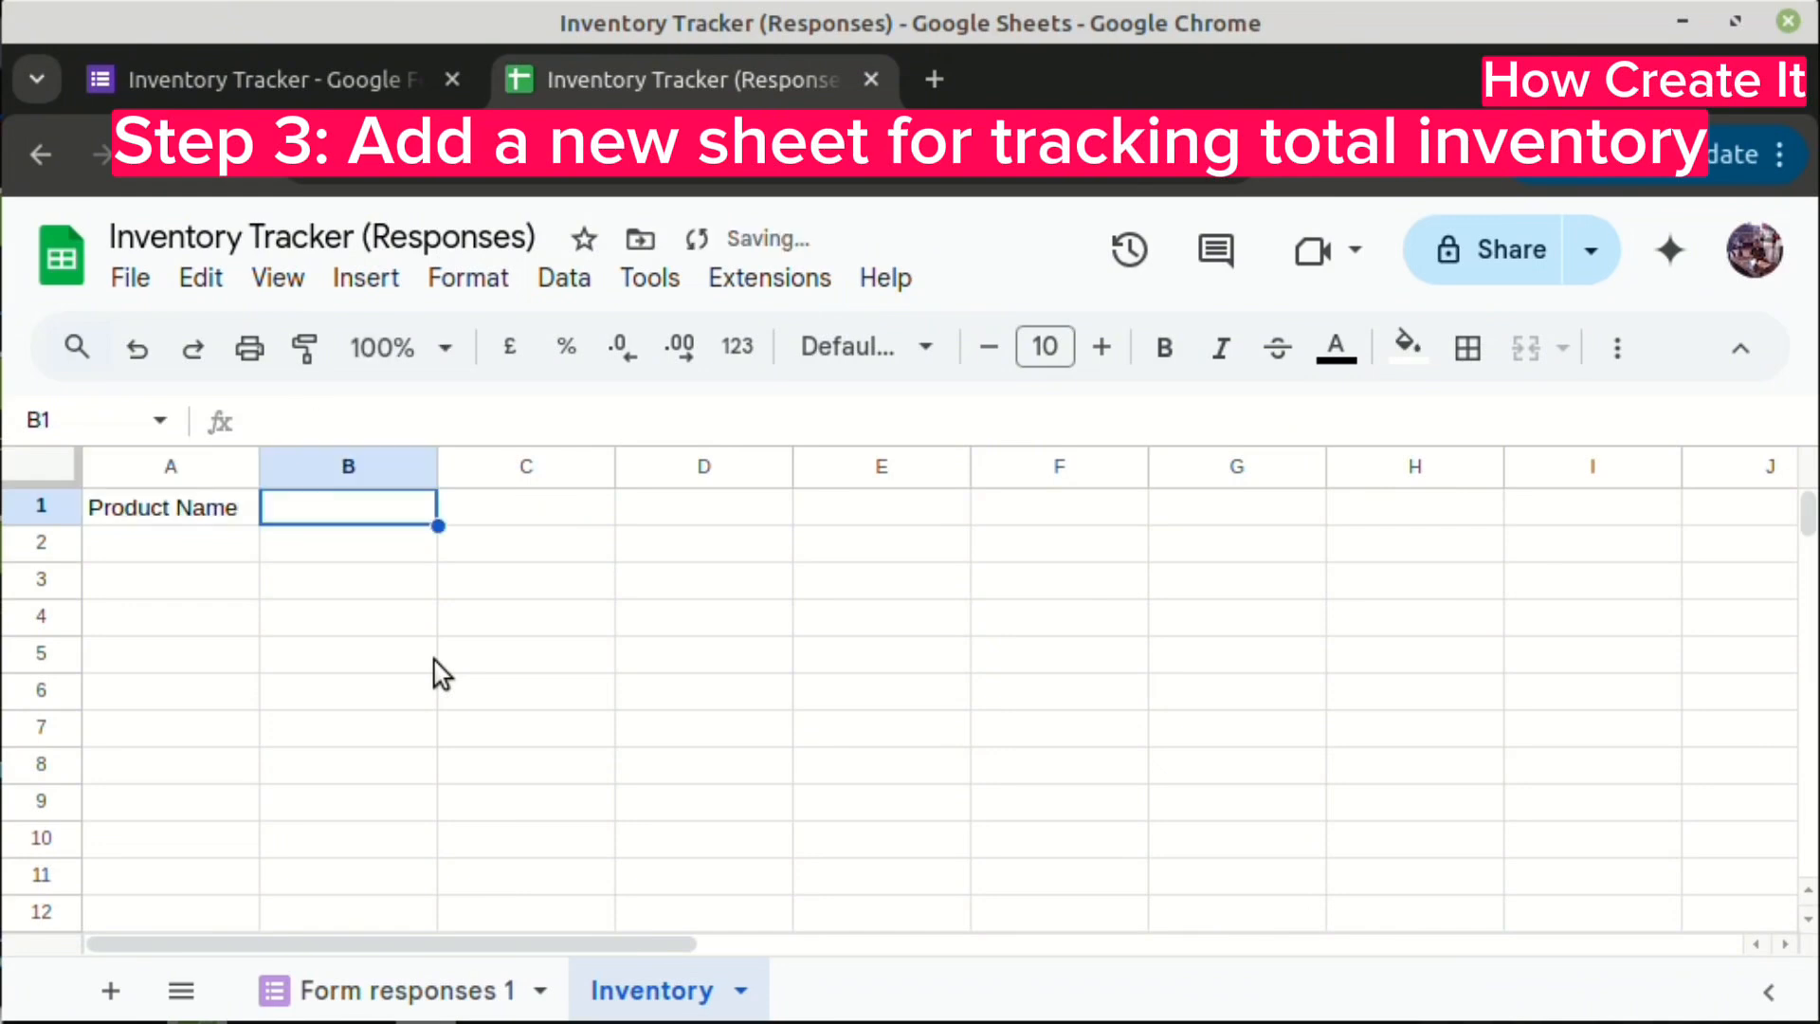
type("Total Quantity")
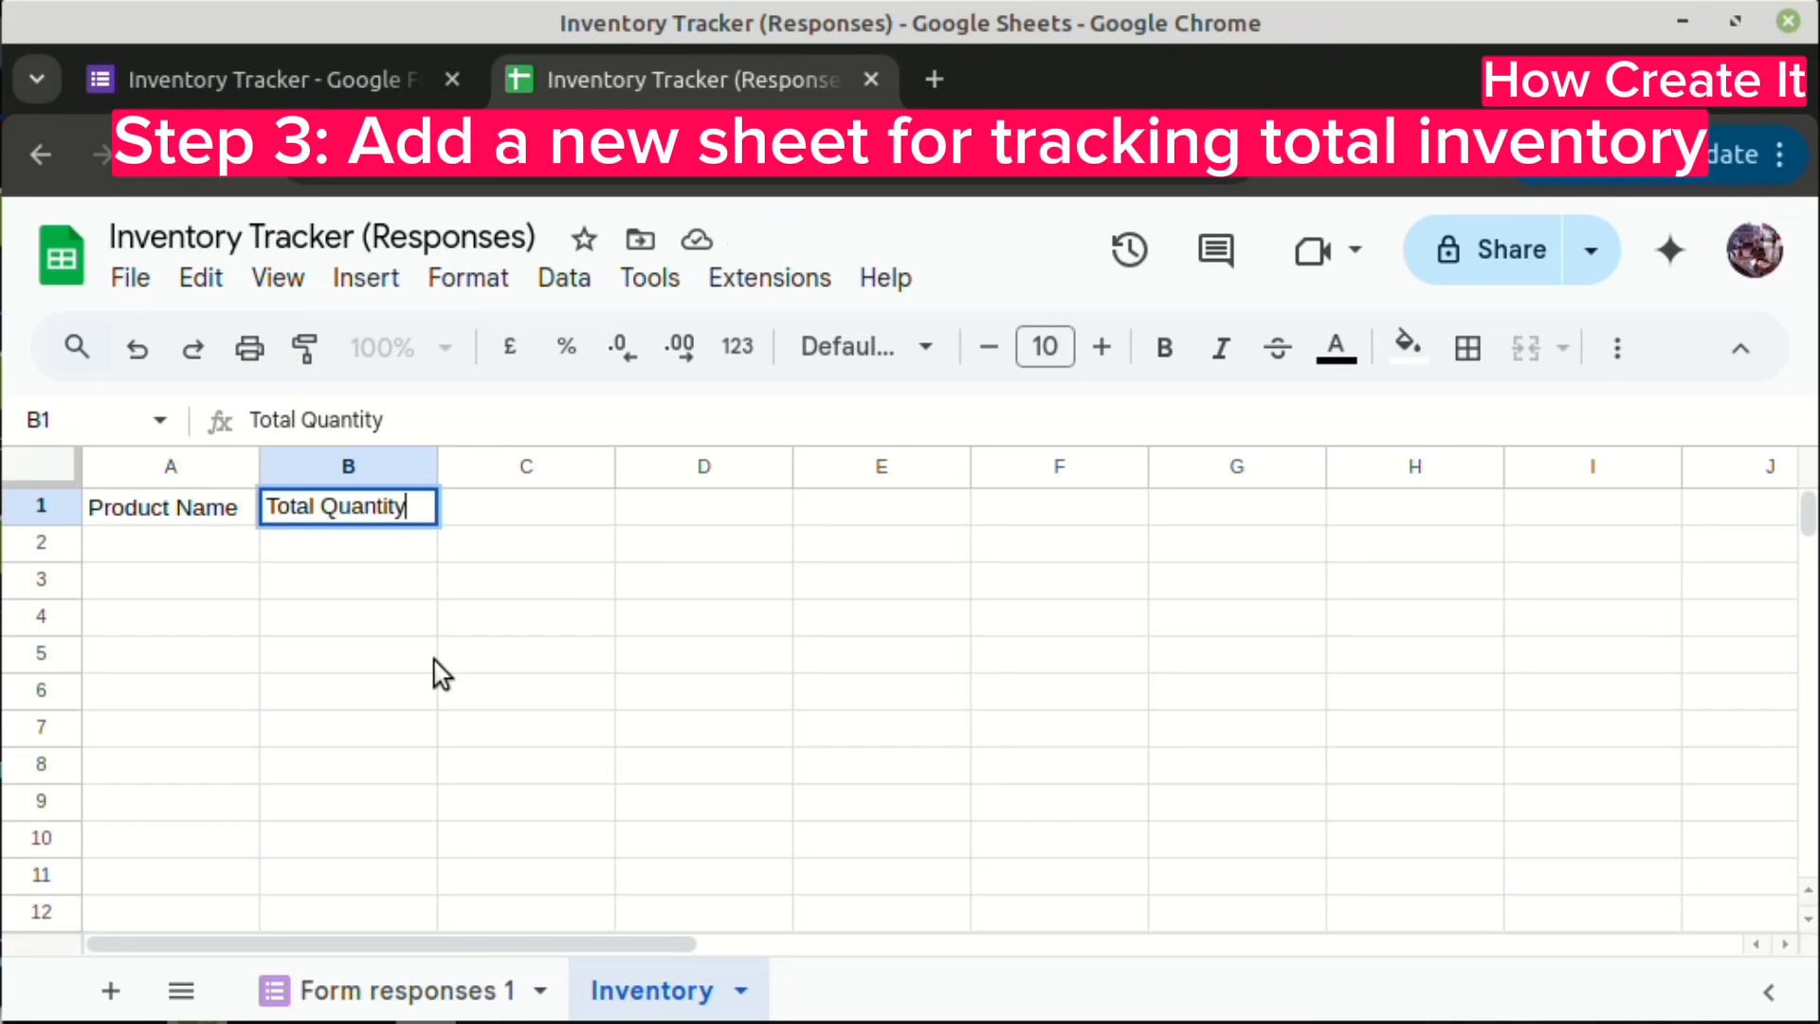
left_click(434, 660)
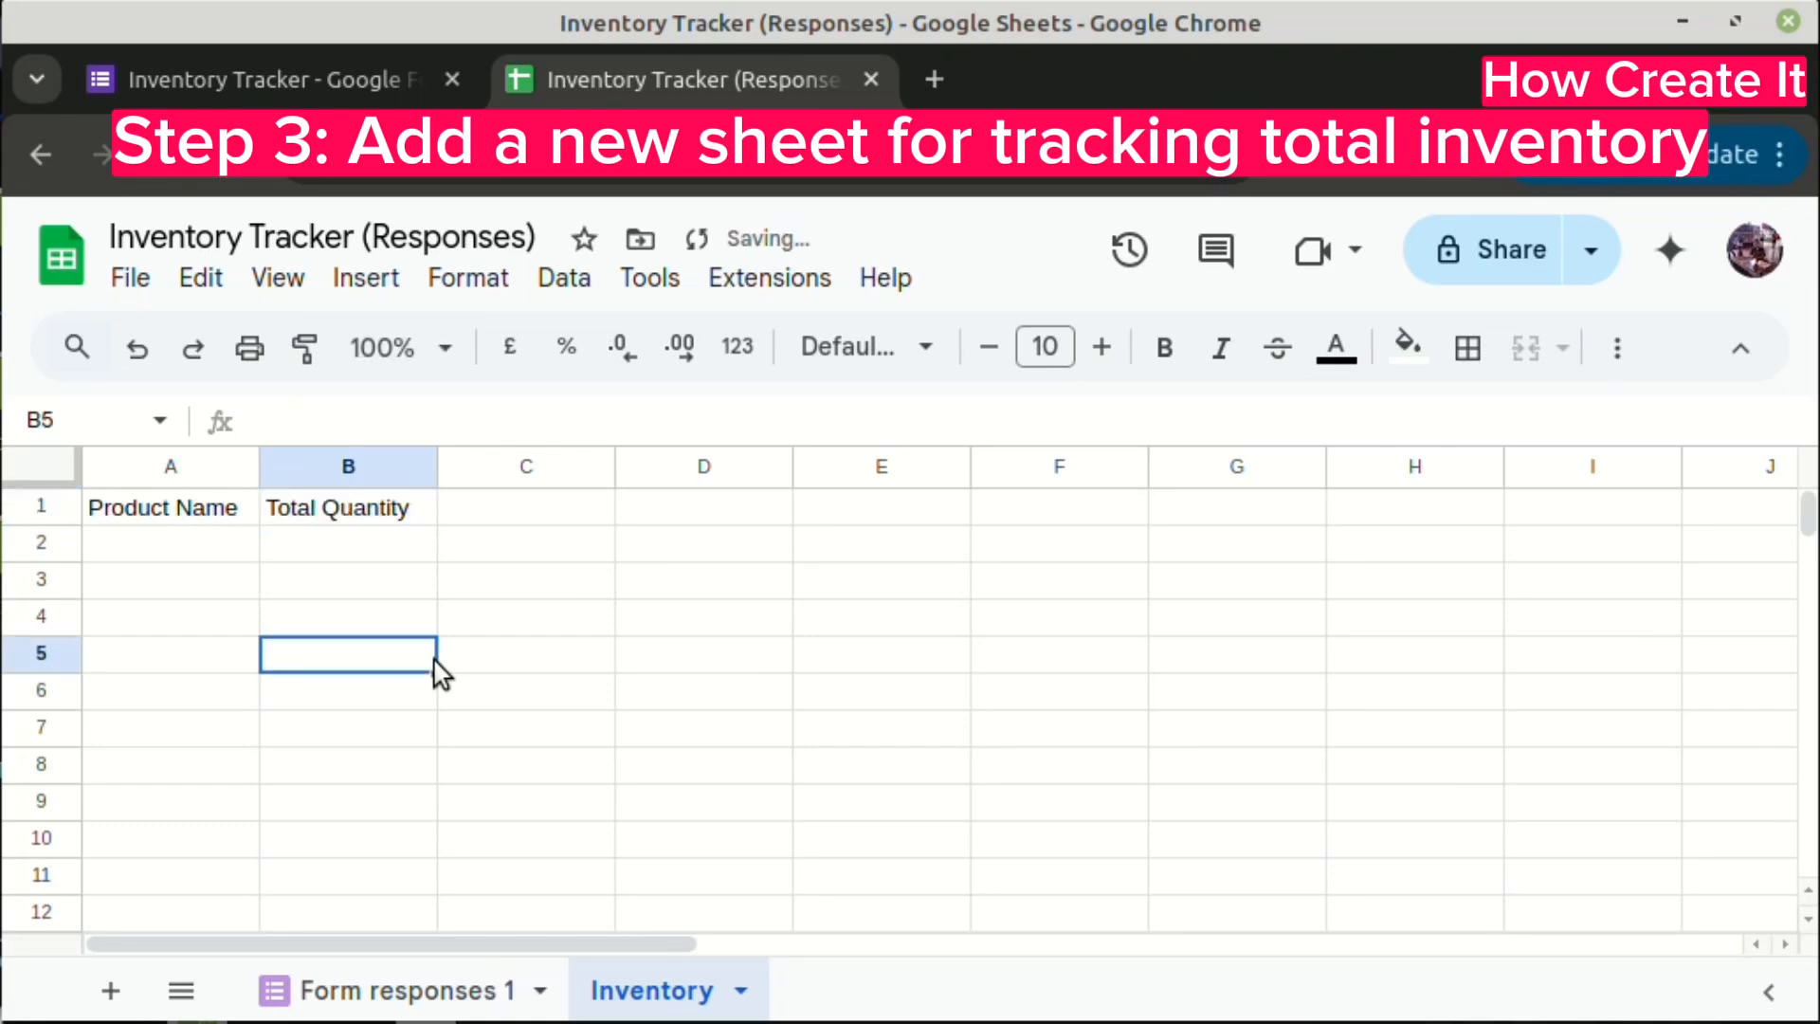
- List the products Book, Paper, Notebook and Marker in cells A2 to A5 under Product Name
left_click(226, 547)
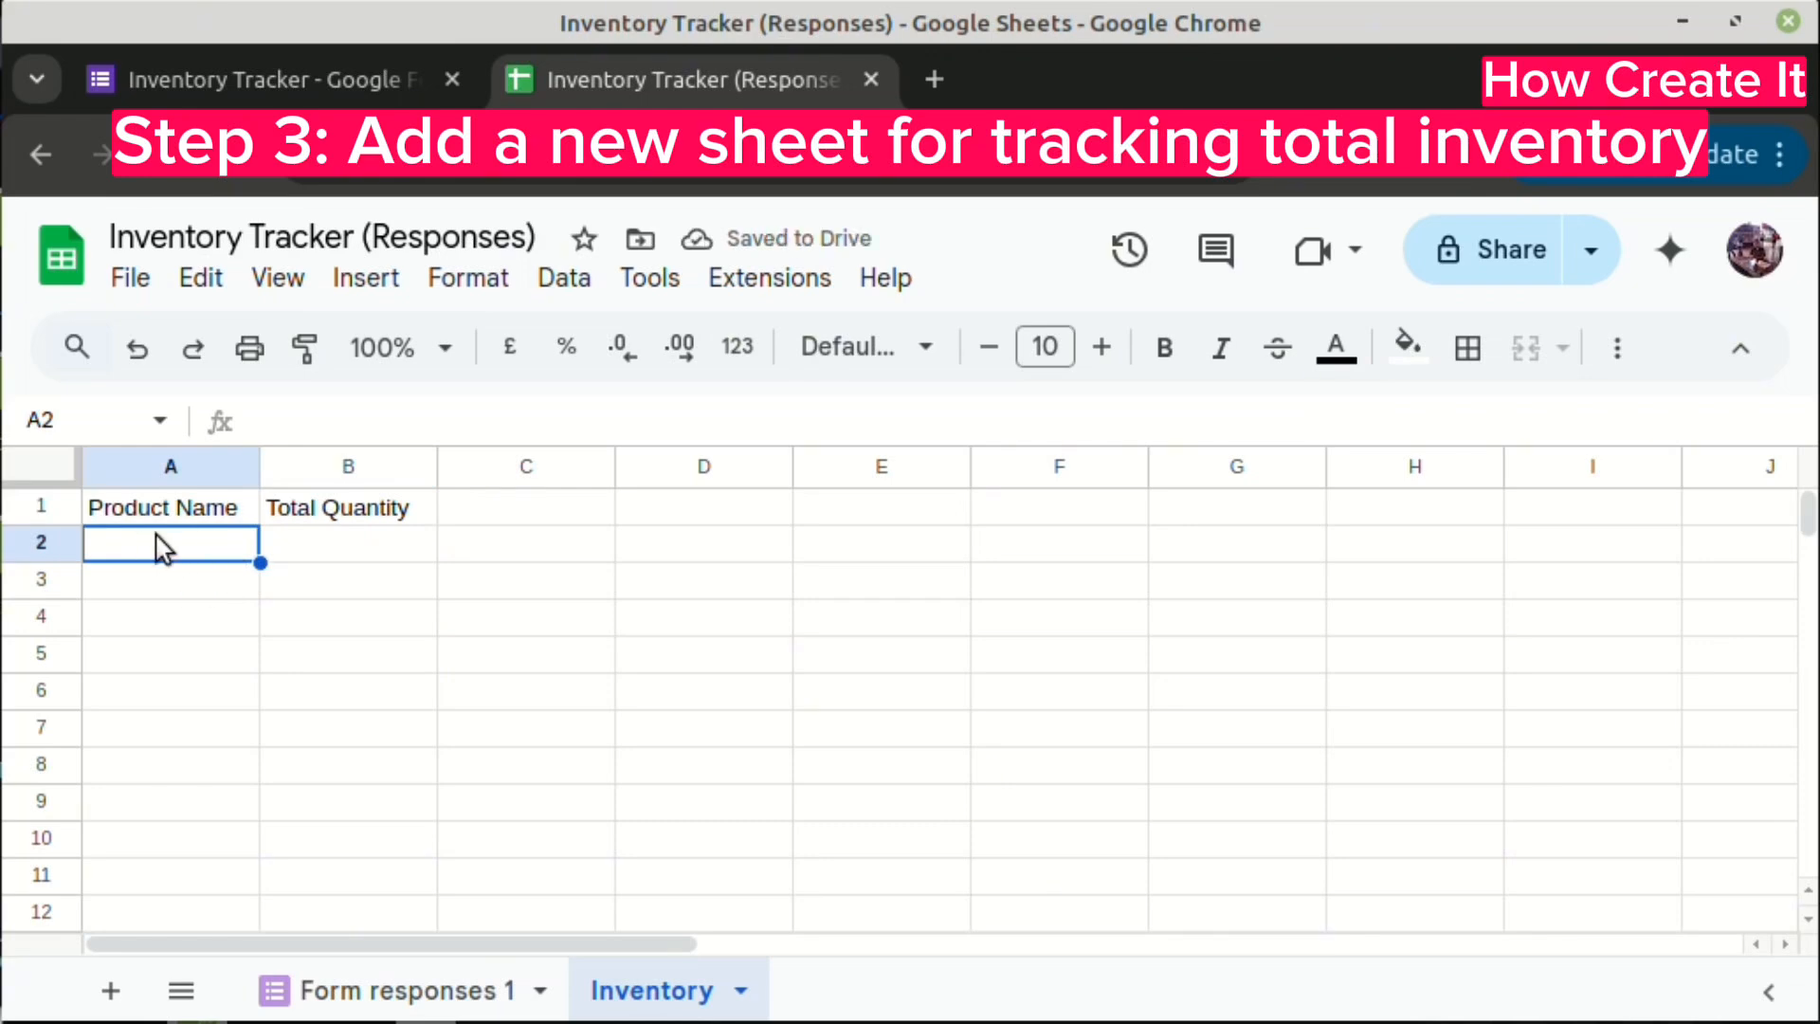
type("Book")
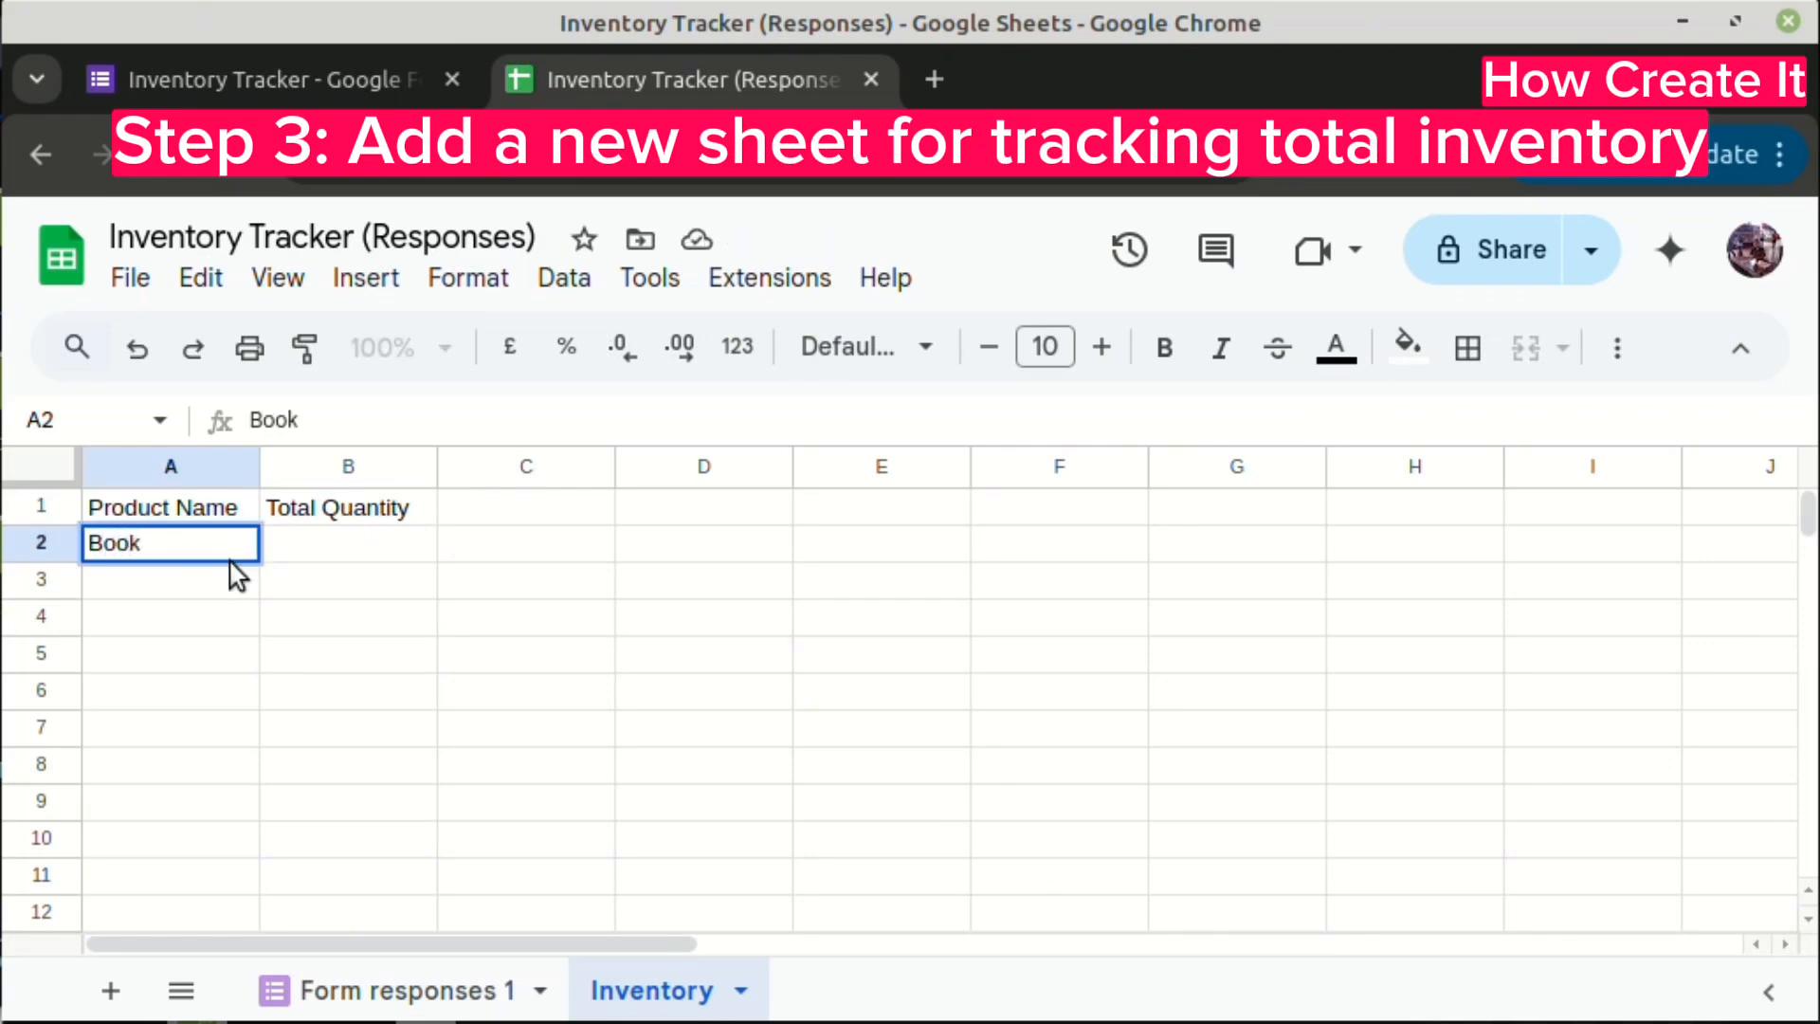
key("Return")
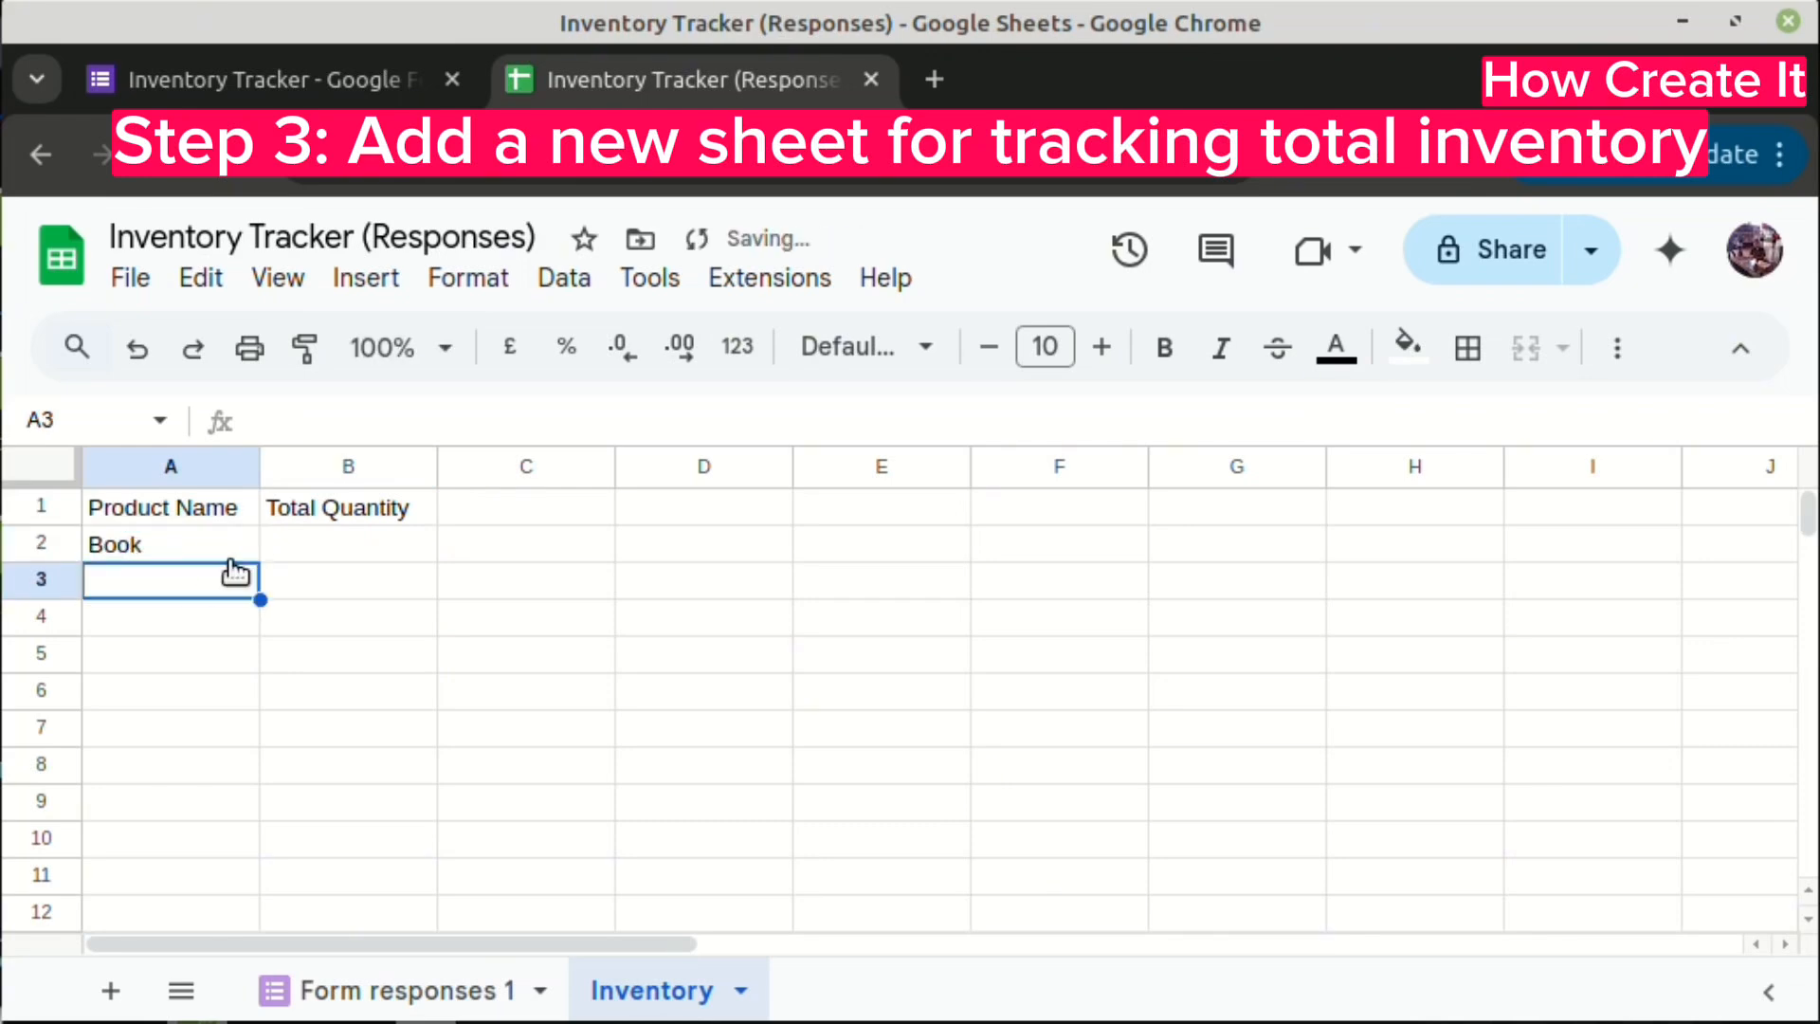
type("Paper")
key("Return")
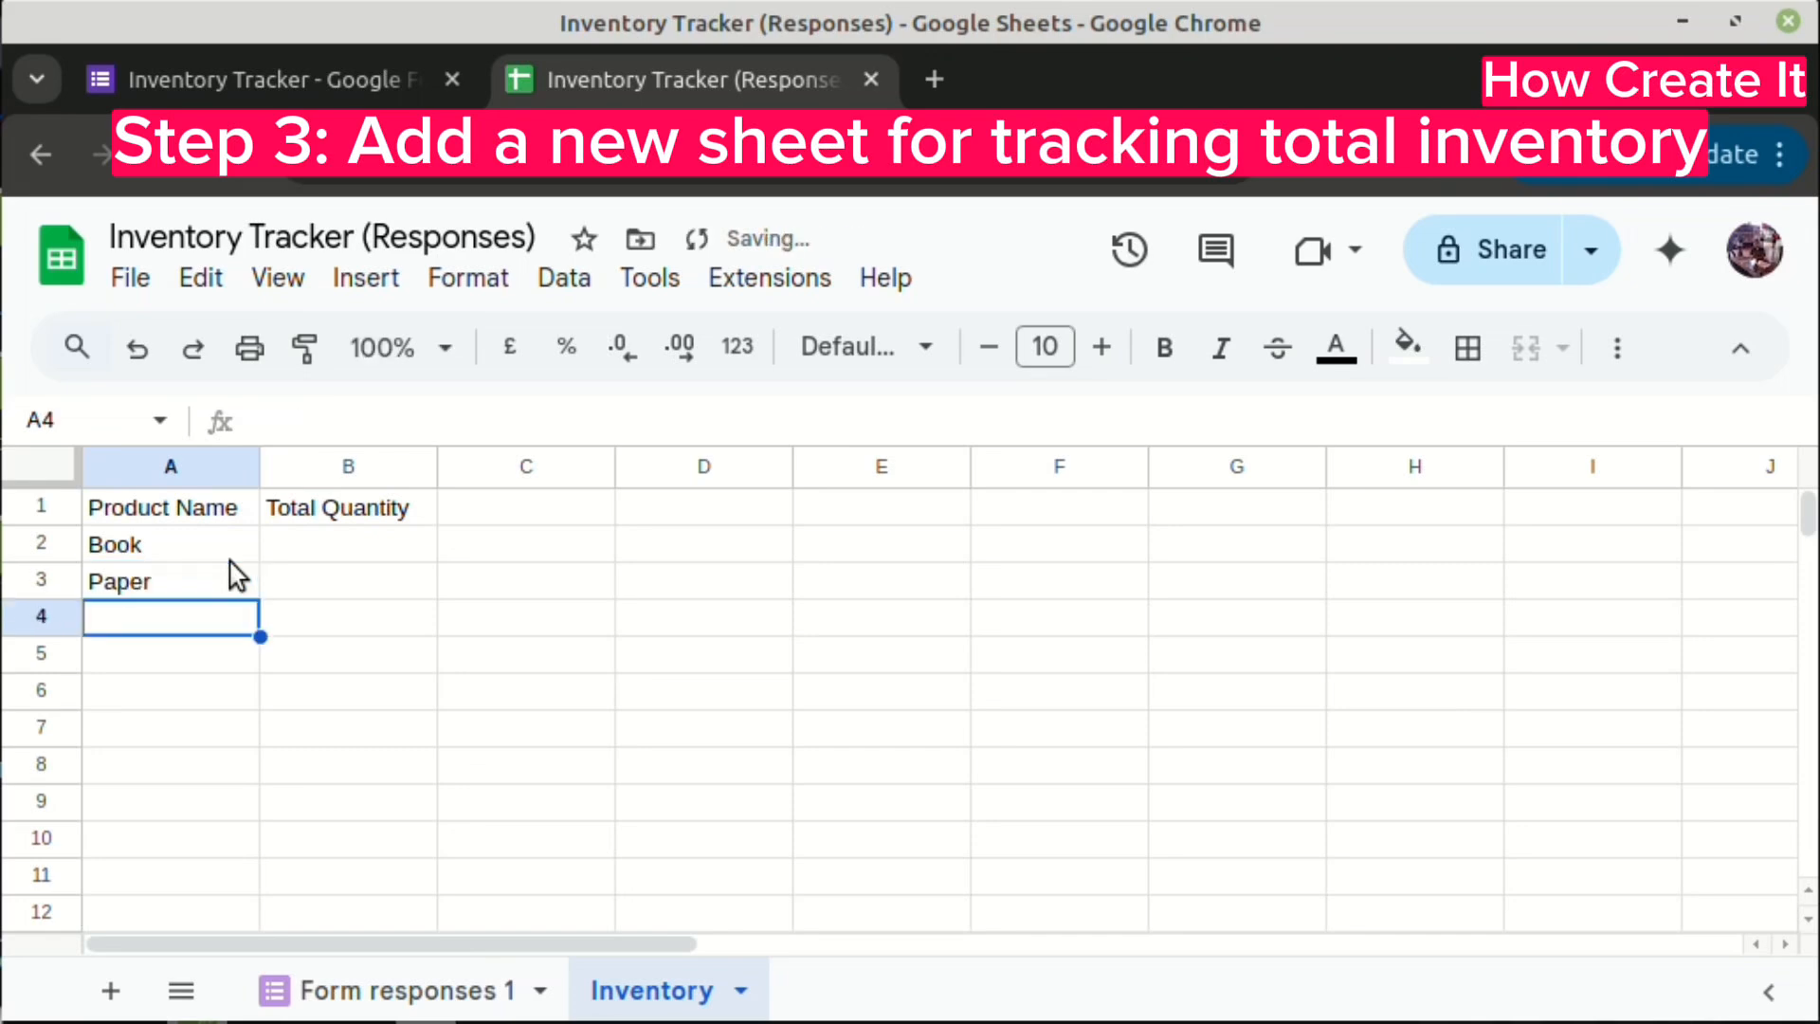
type("Notebook")
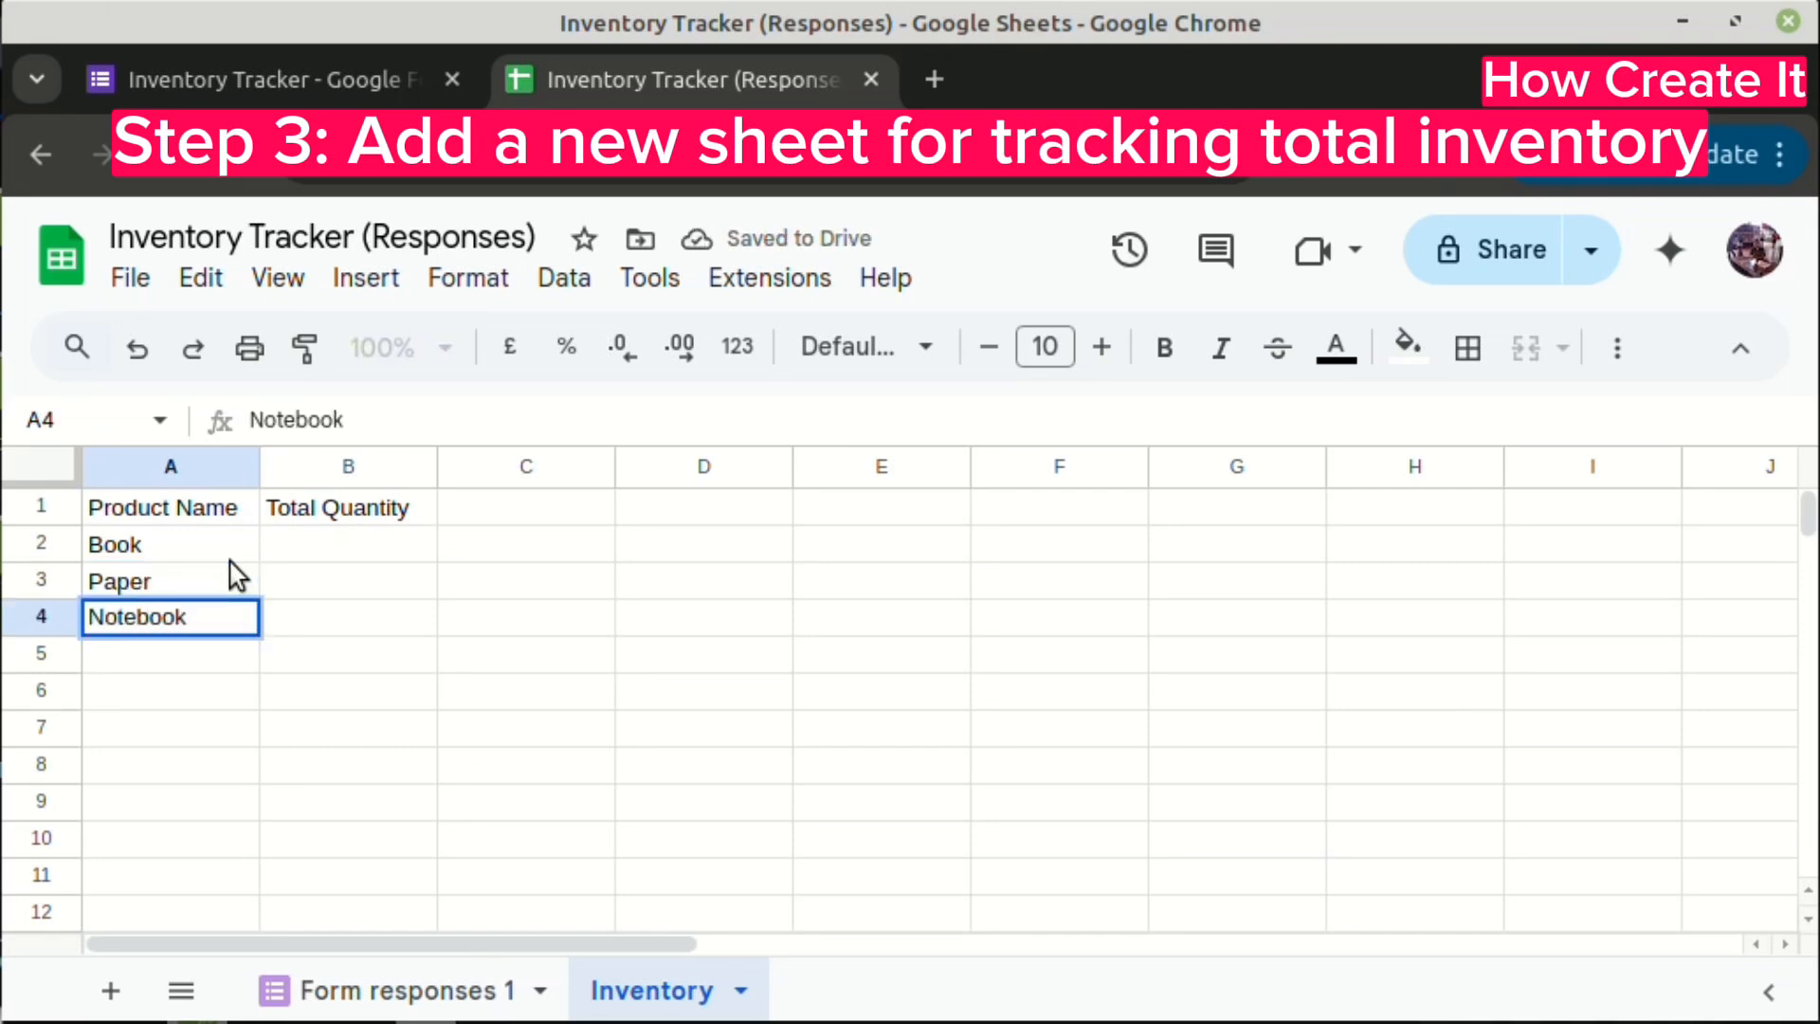
key("Return")
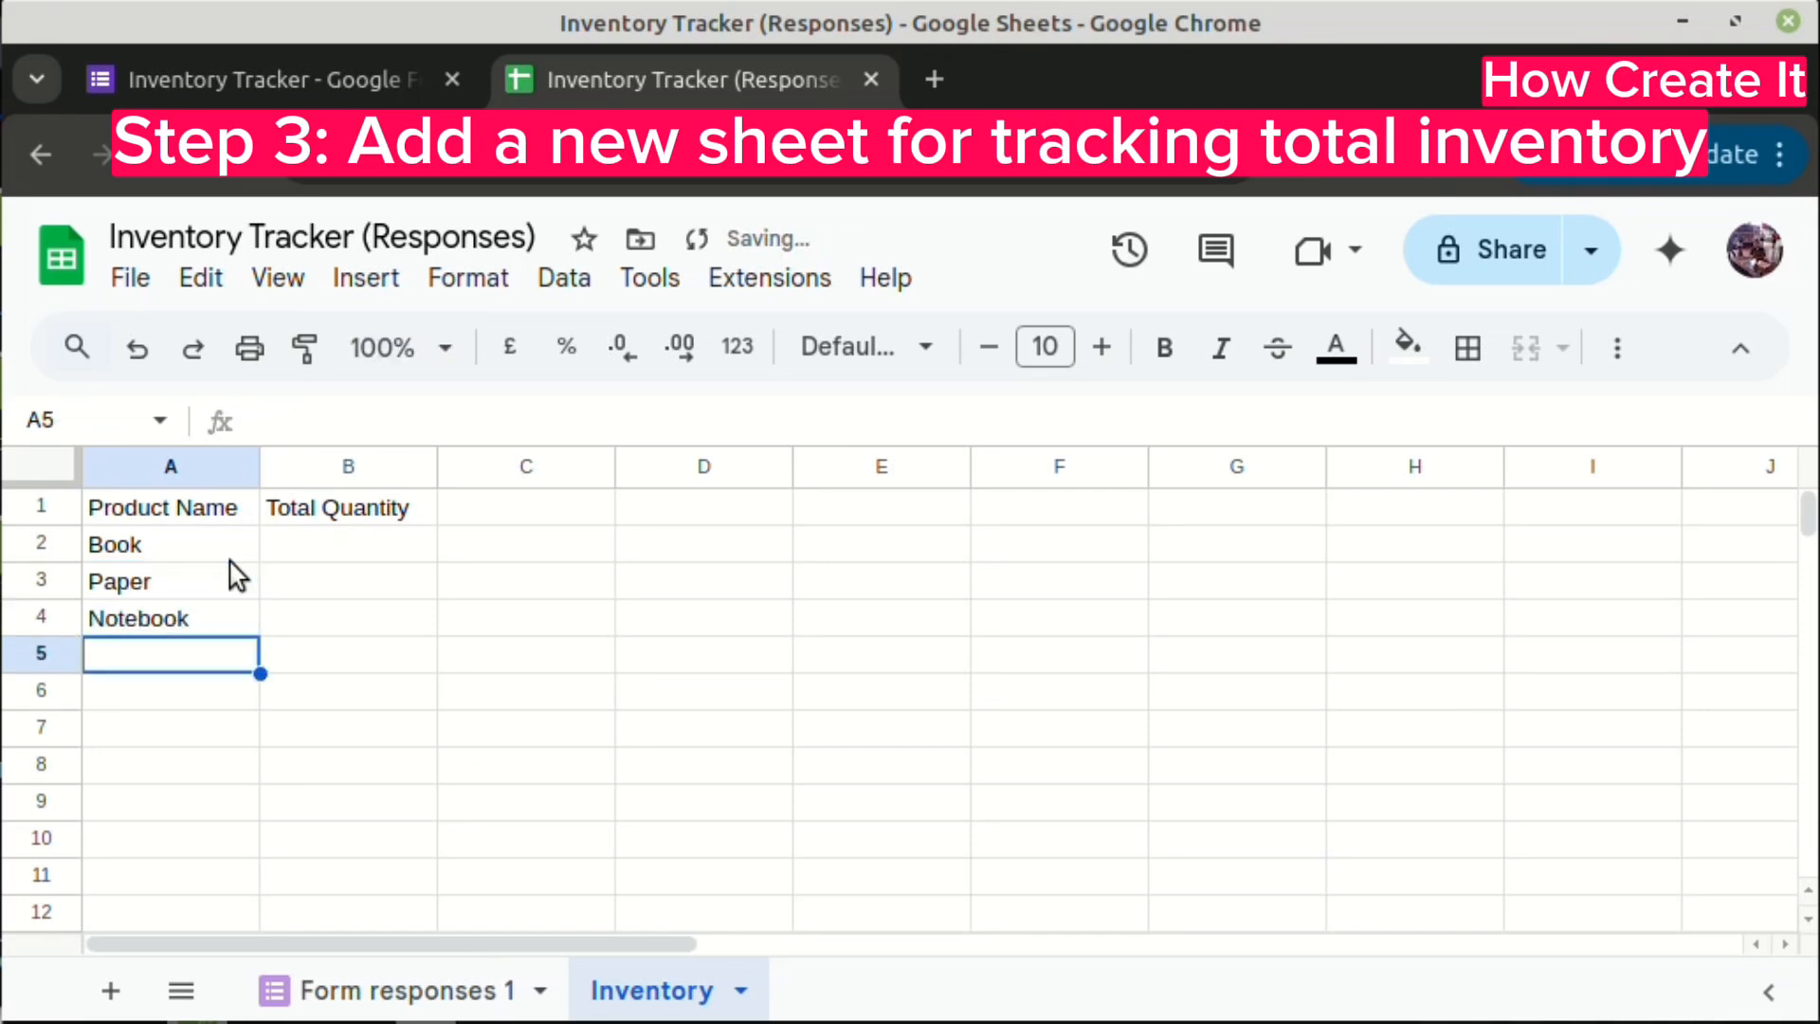
type("Marker")
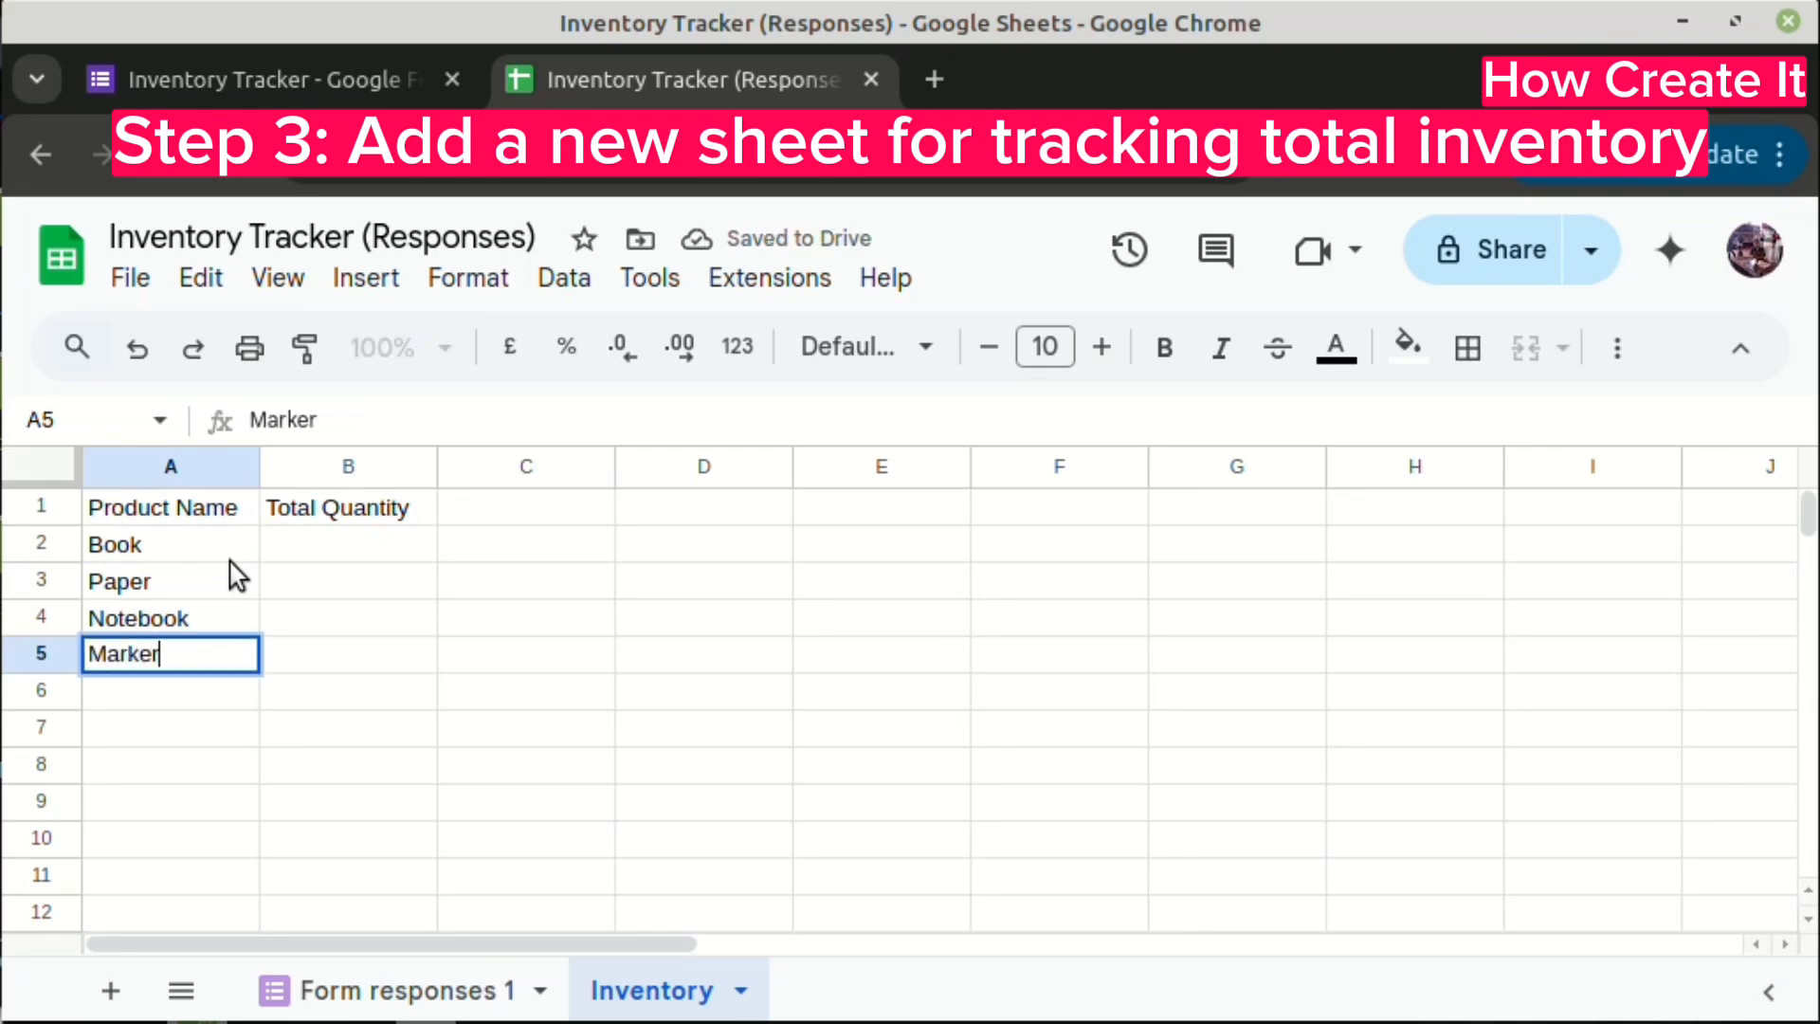
key("Return")
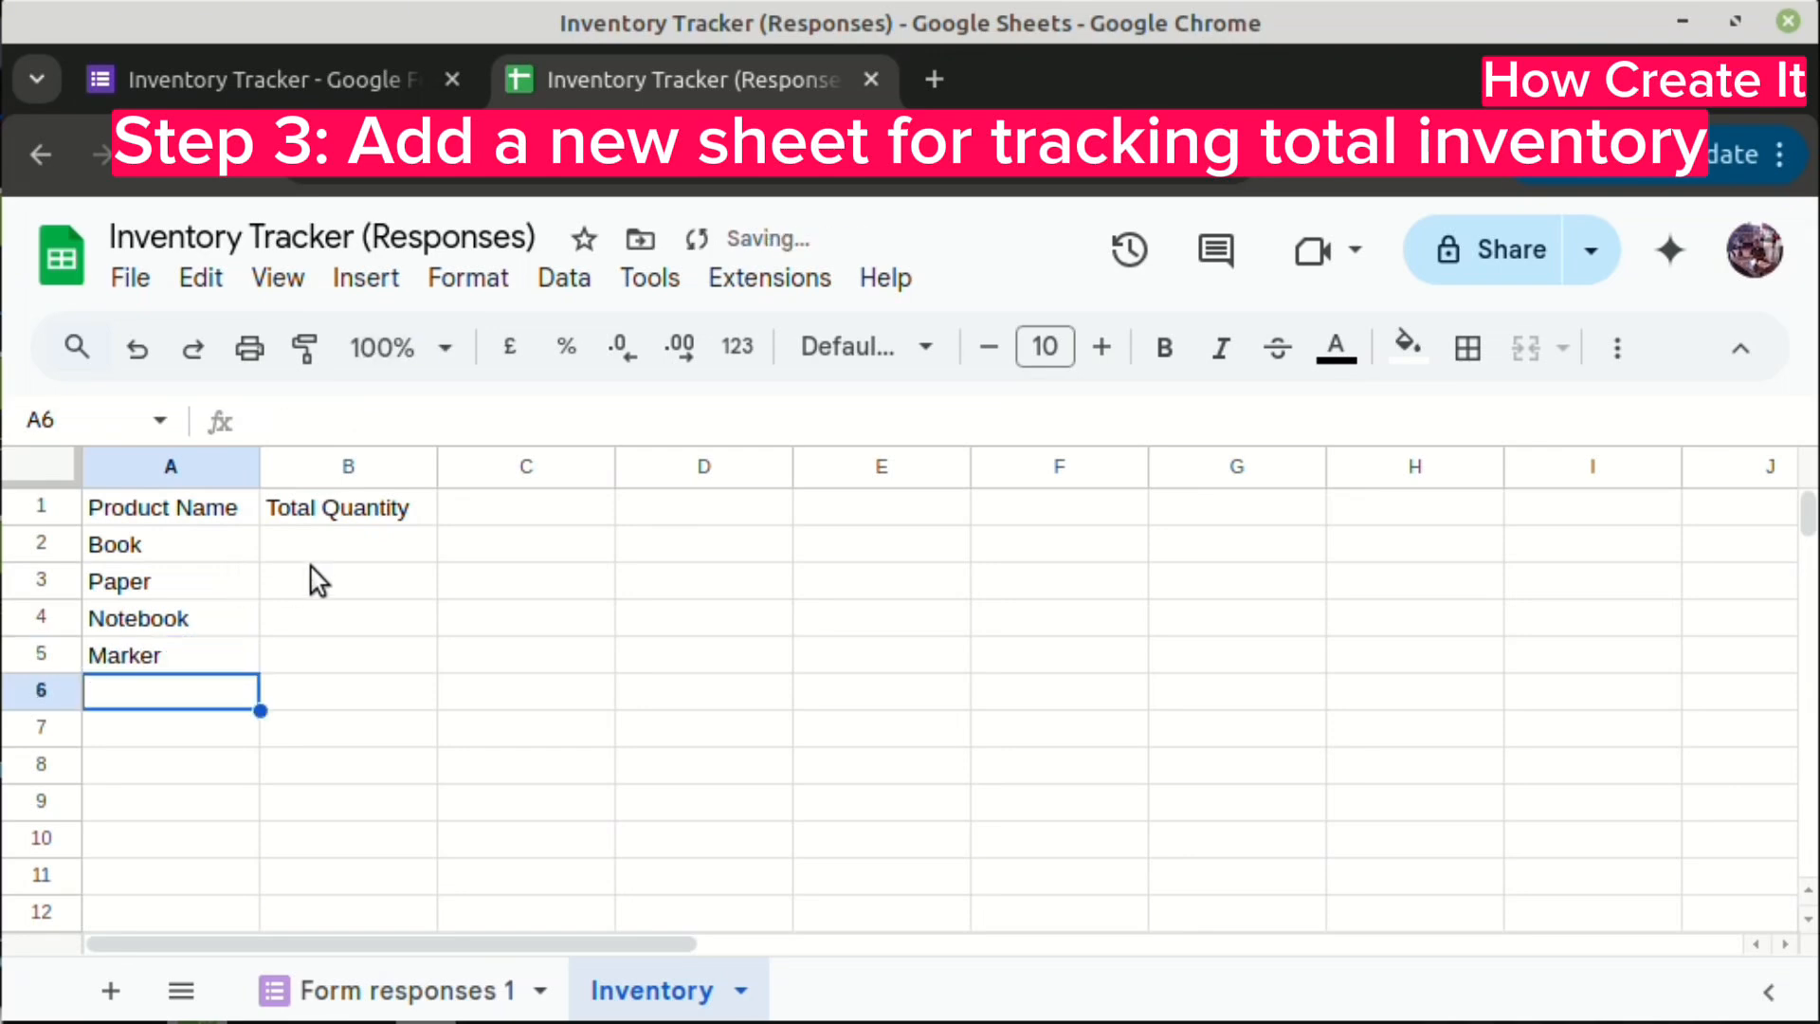
- Copy the SUMIFS formula subtracting "Remove" from "Add" quantities out of the unsaved text document and paste it into cell B2 of the Inventory sheet
left_click(358, 540)
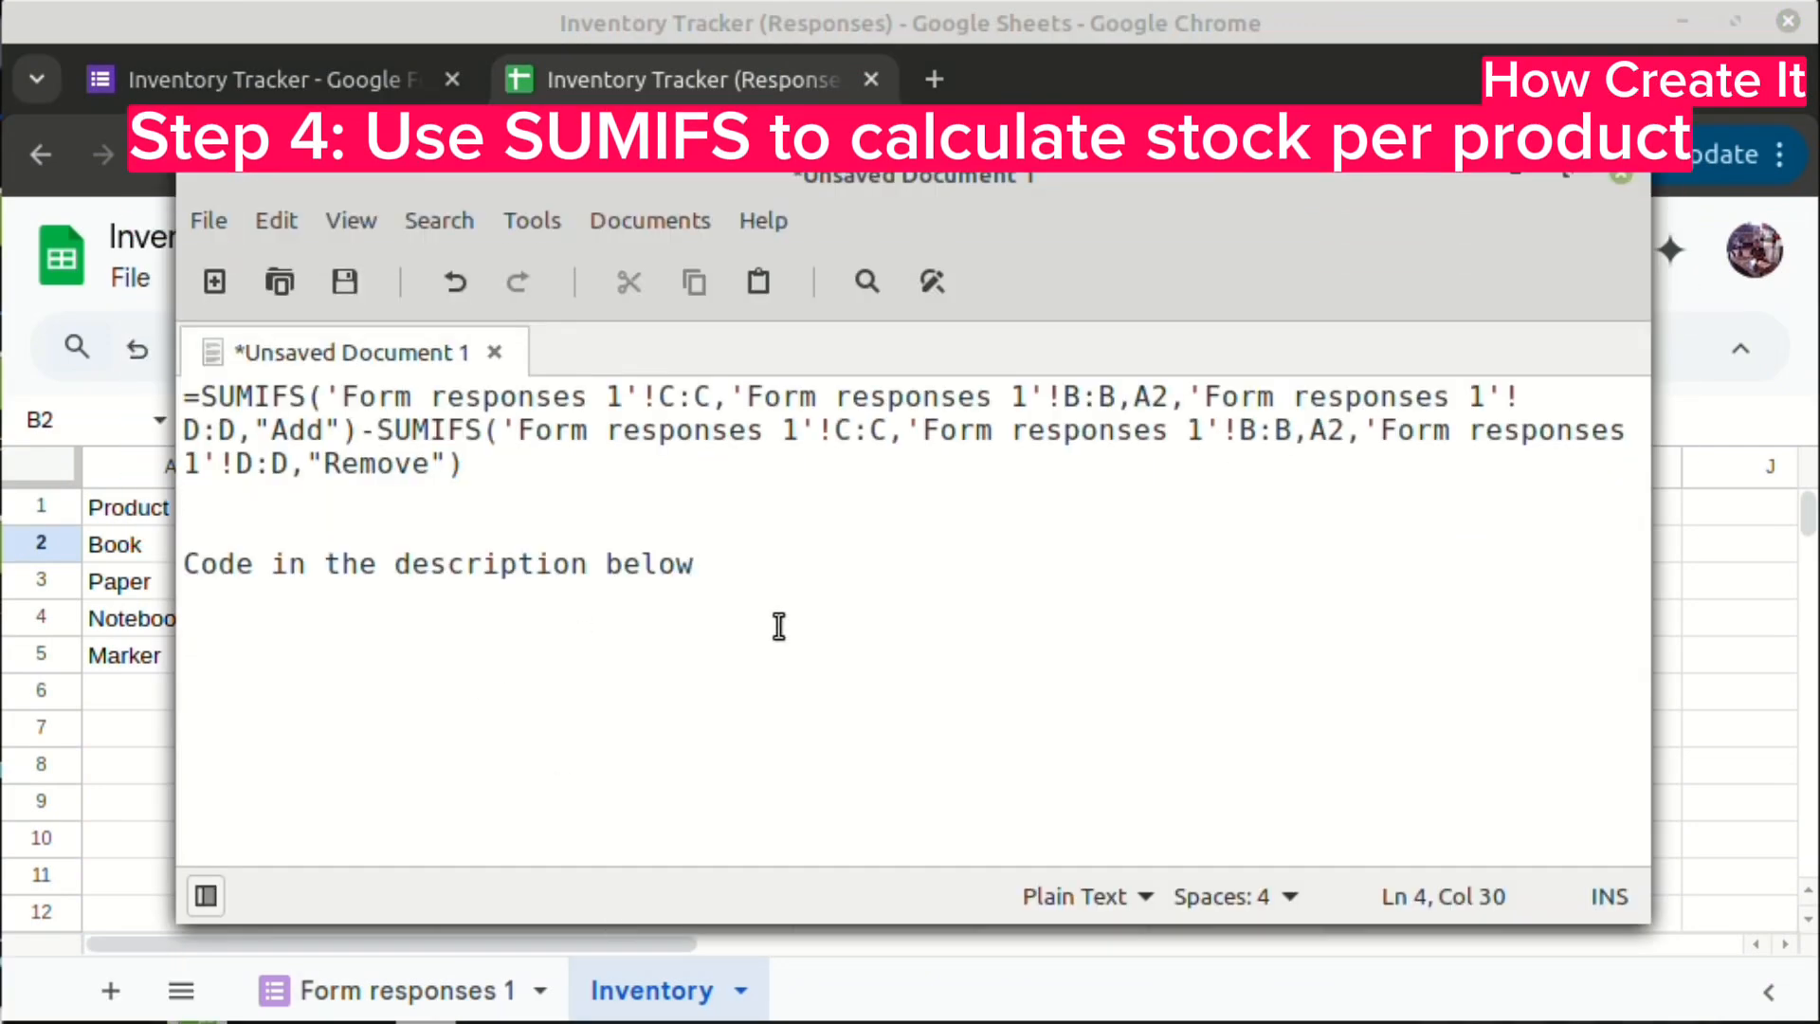
left_click_drag(736, 573, 110, 559)
left_click(581, 500)
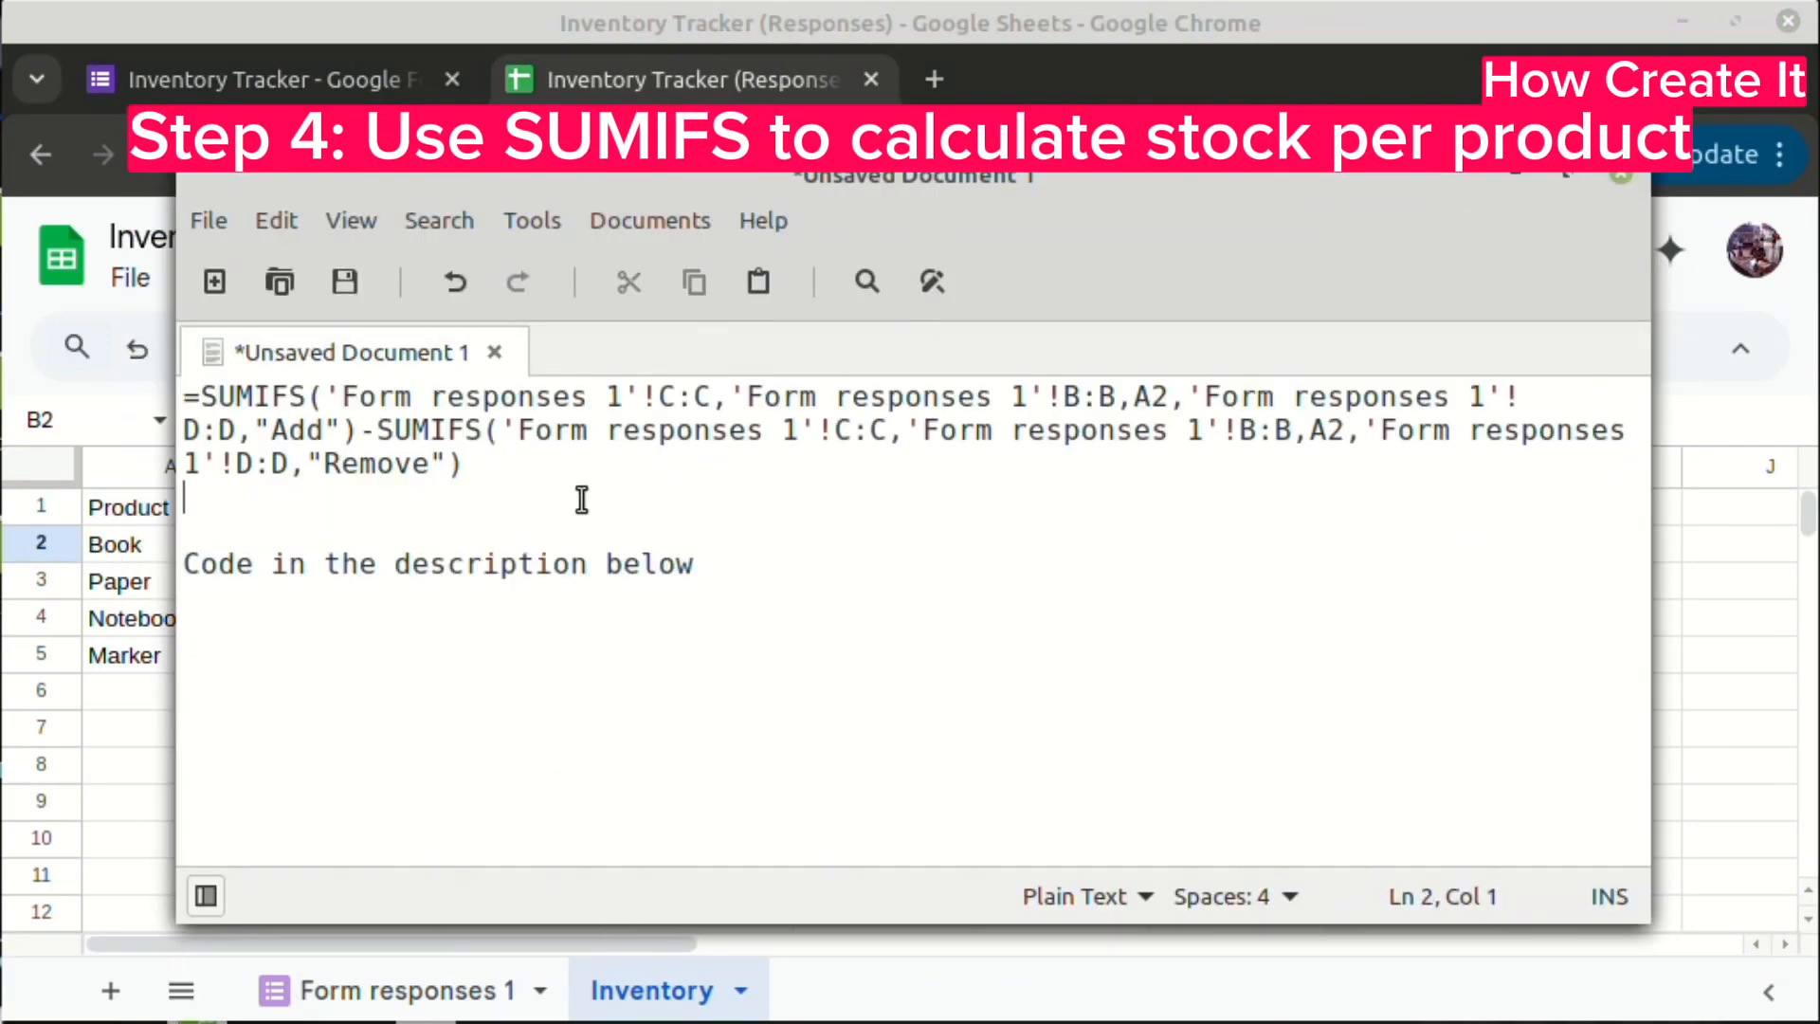
left_click_drag(497, 464, 130, 363)
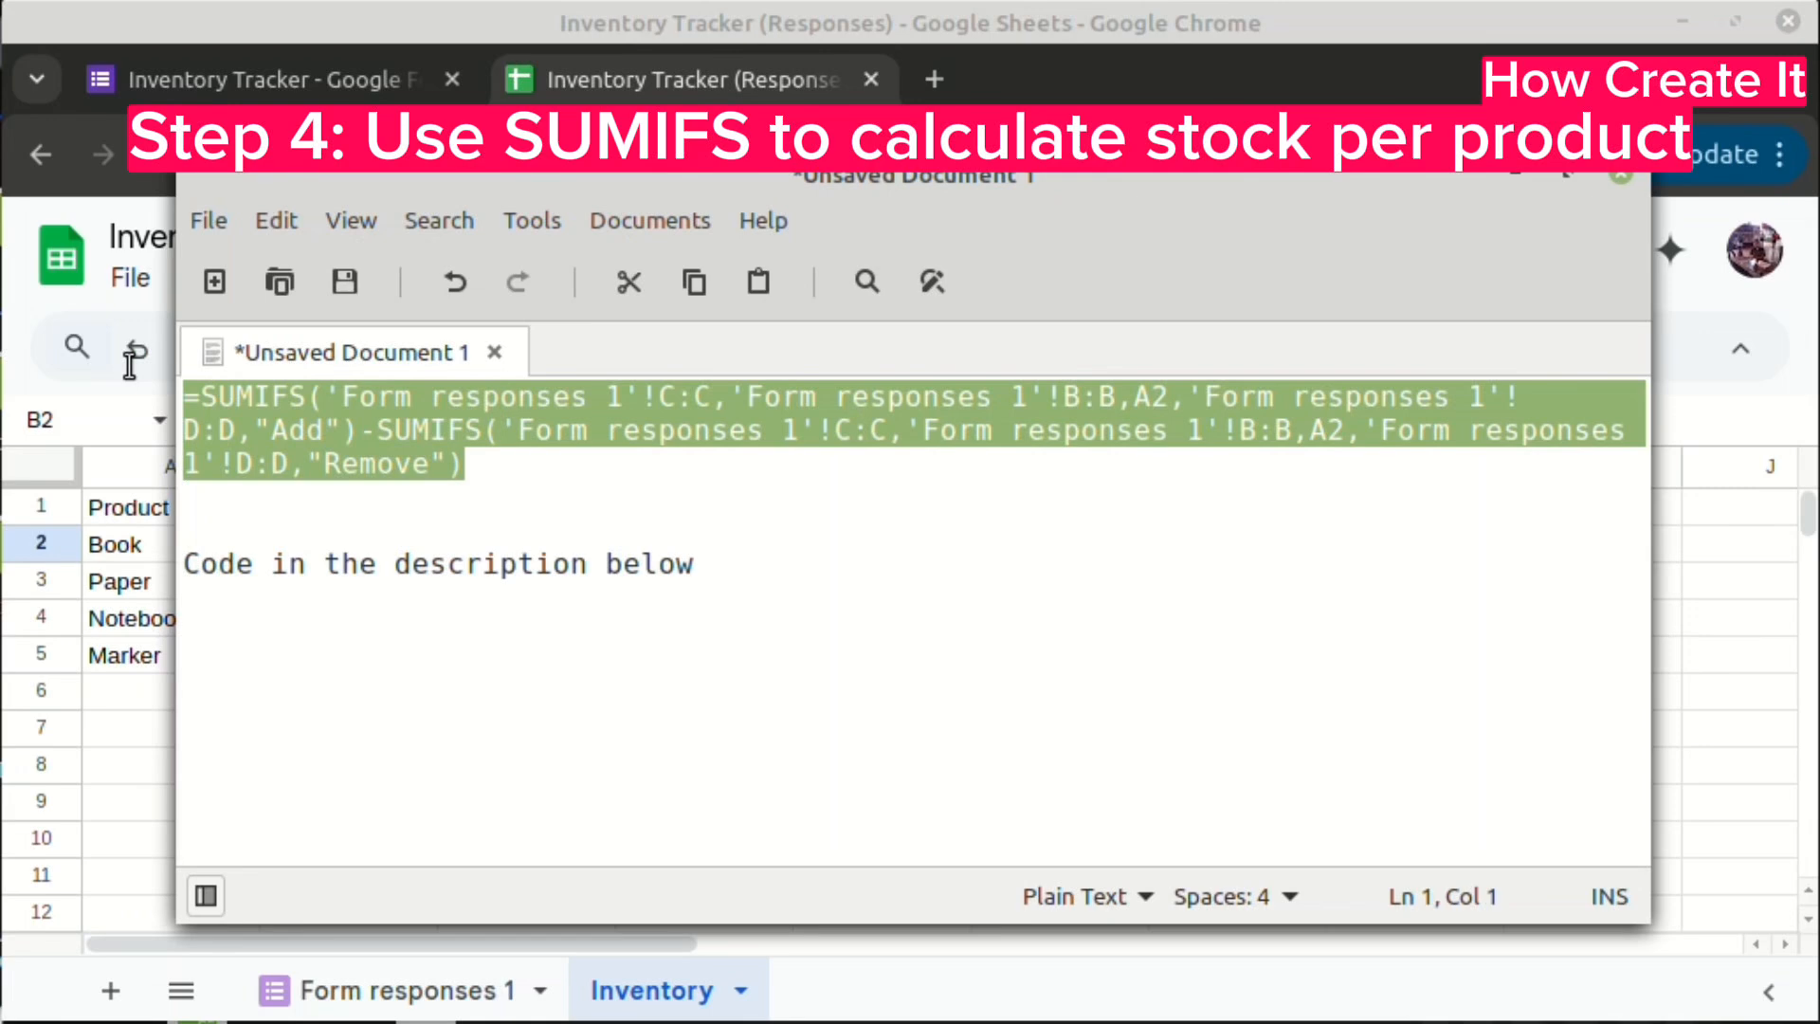
right_click(313, 382)
left_click(393, 560)
left_click(364, 11)
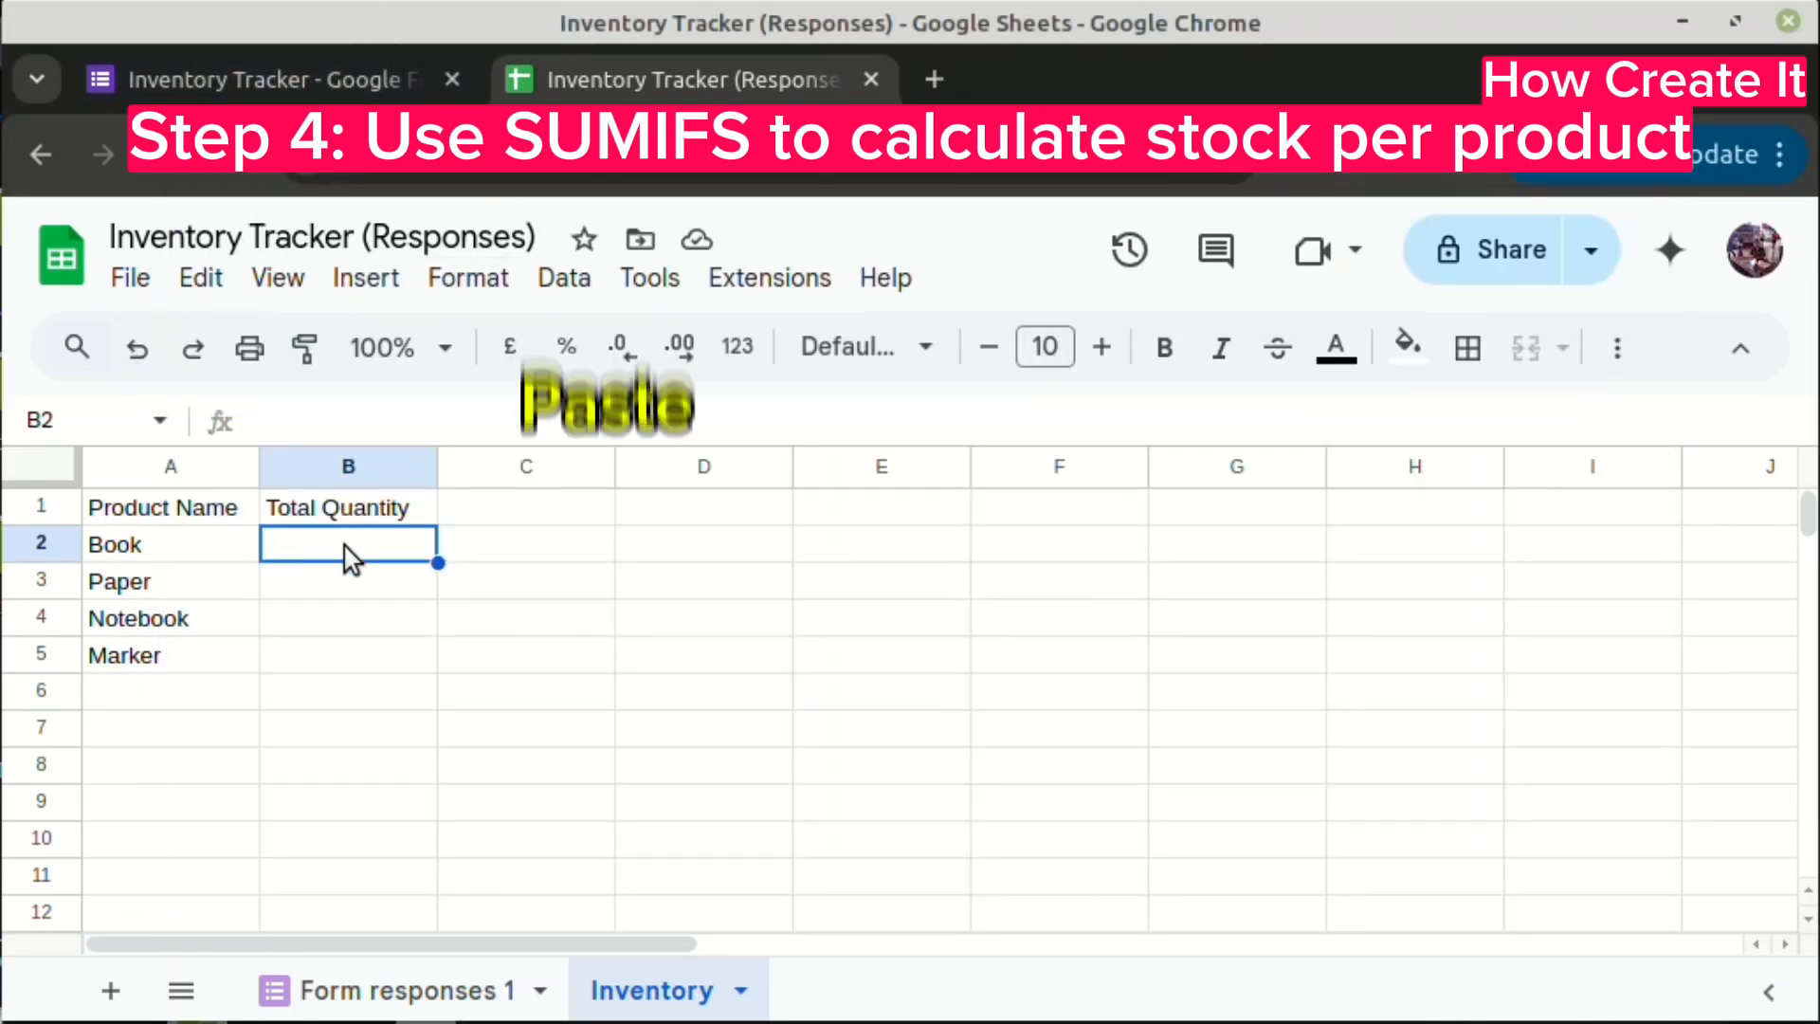
key("ctrl+v")
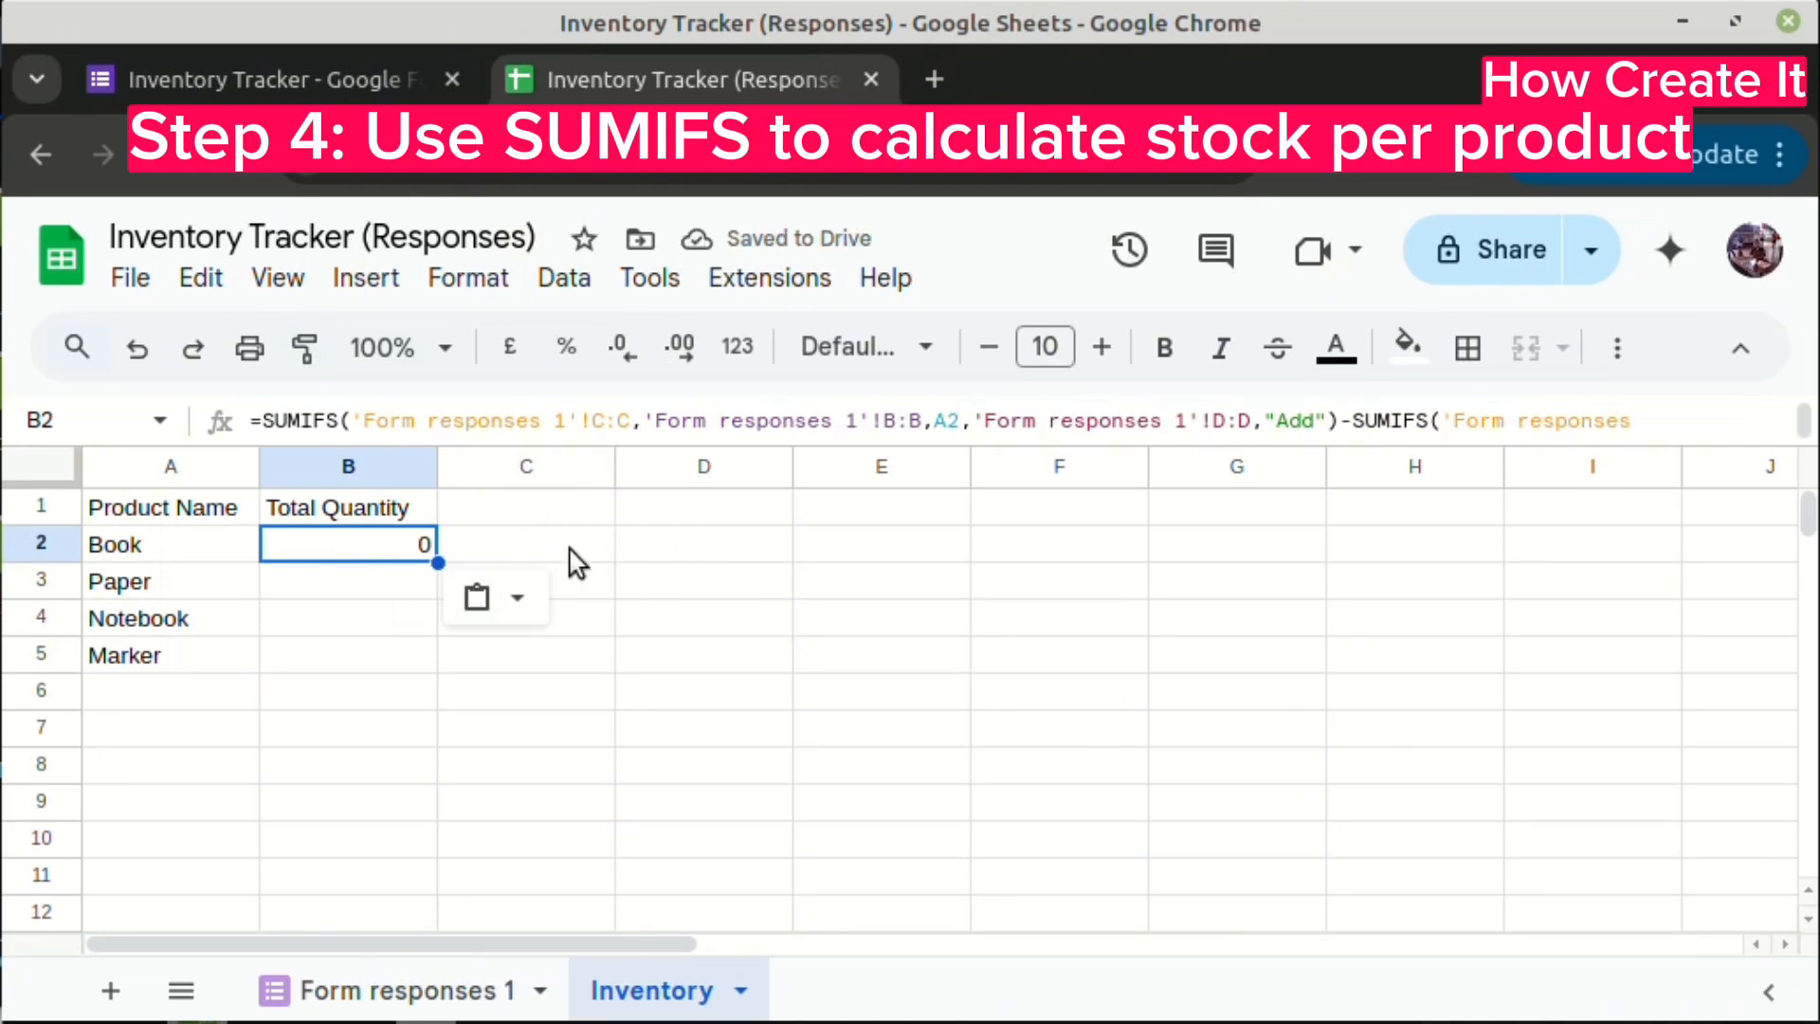
key("Right")
key("Right")
left_click(391, 552)
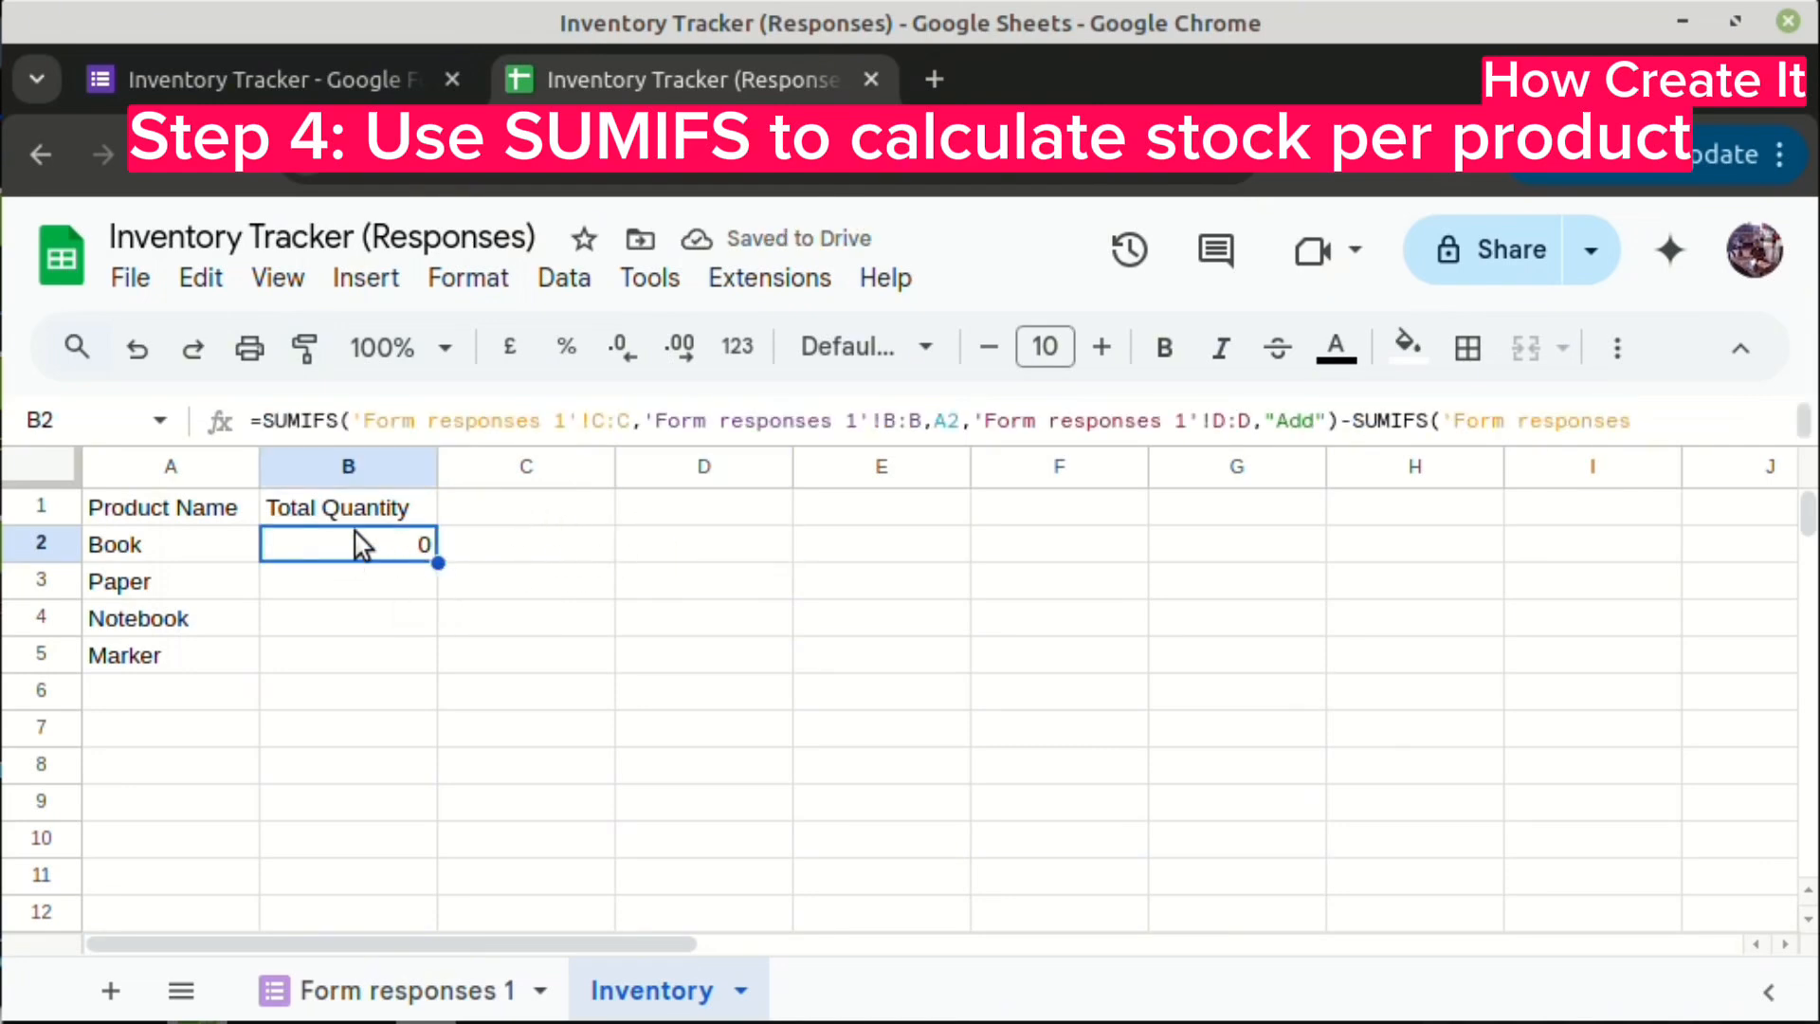
right_click(346, 554)
left_click(446, 495)
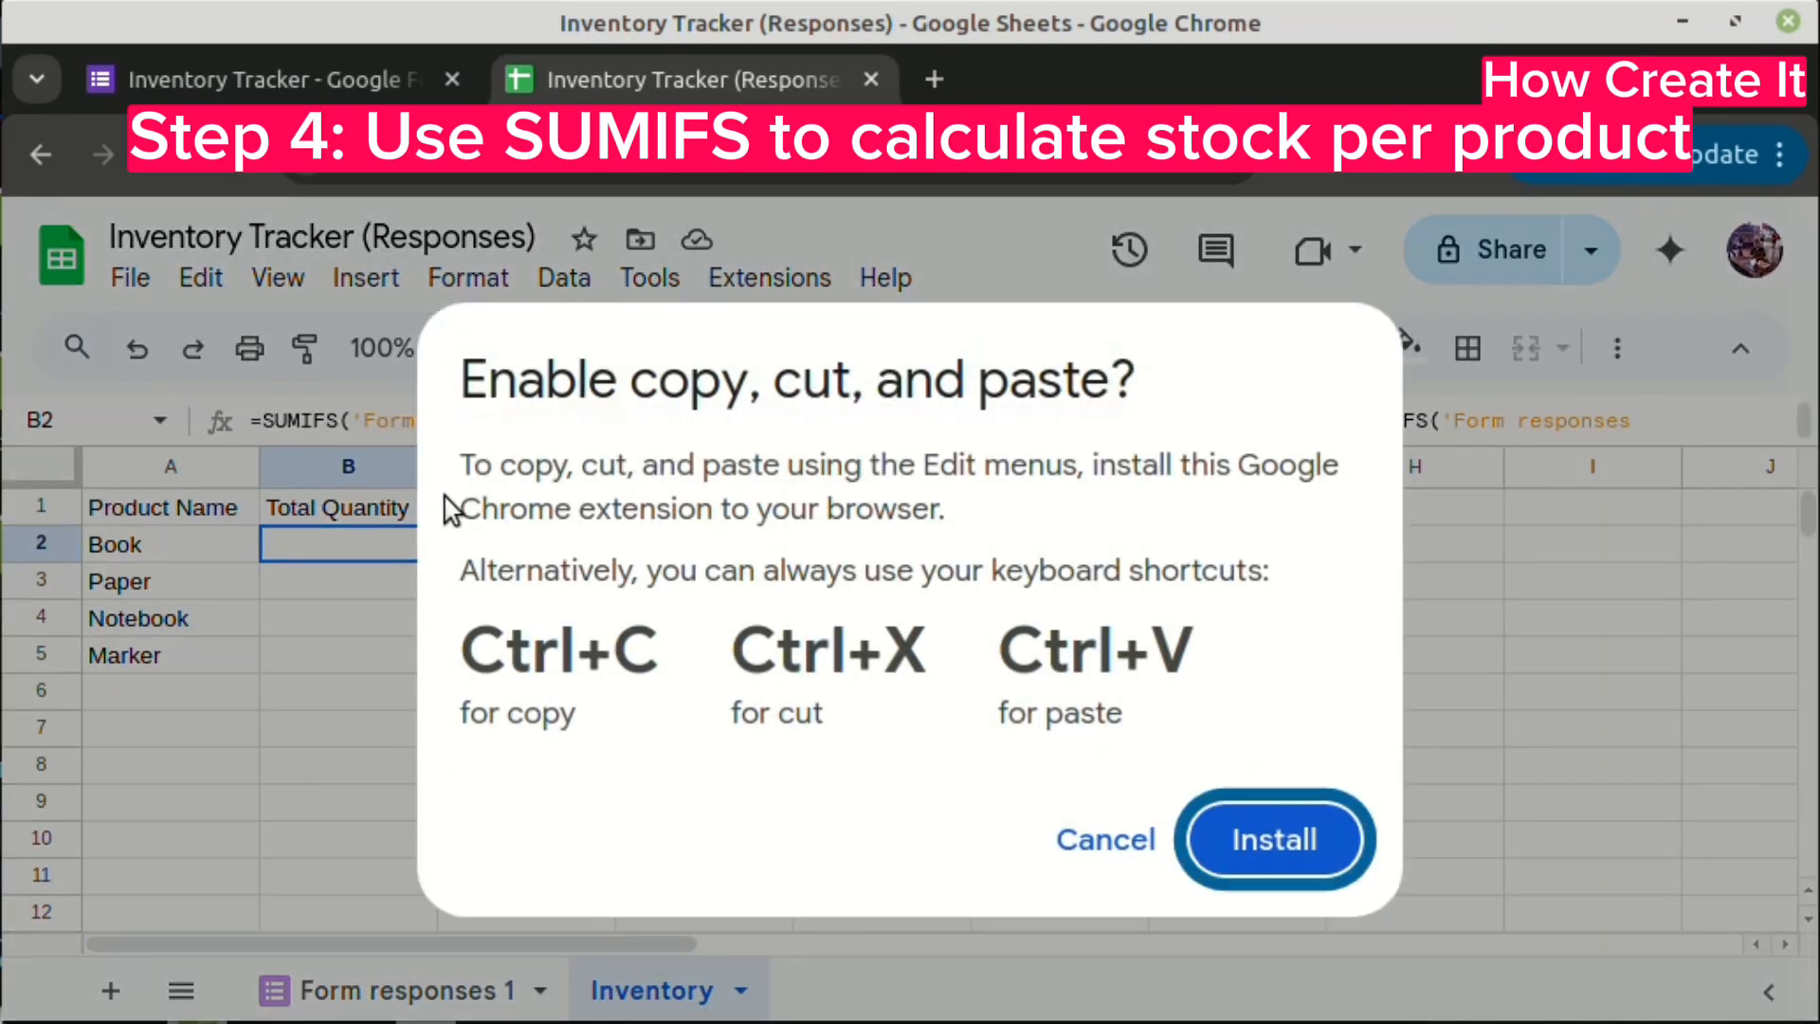
left_click(1138, 841)
- Fill the SUMIFS formula from cell B2 down through B5 for the remaining products
left_click(389, 589)
key("Up")
left_click_drag(437, 559, 439, 664)
left_click(592, 567)
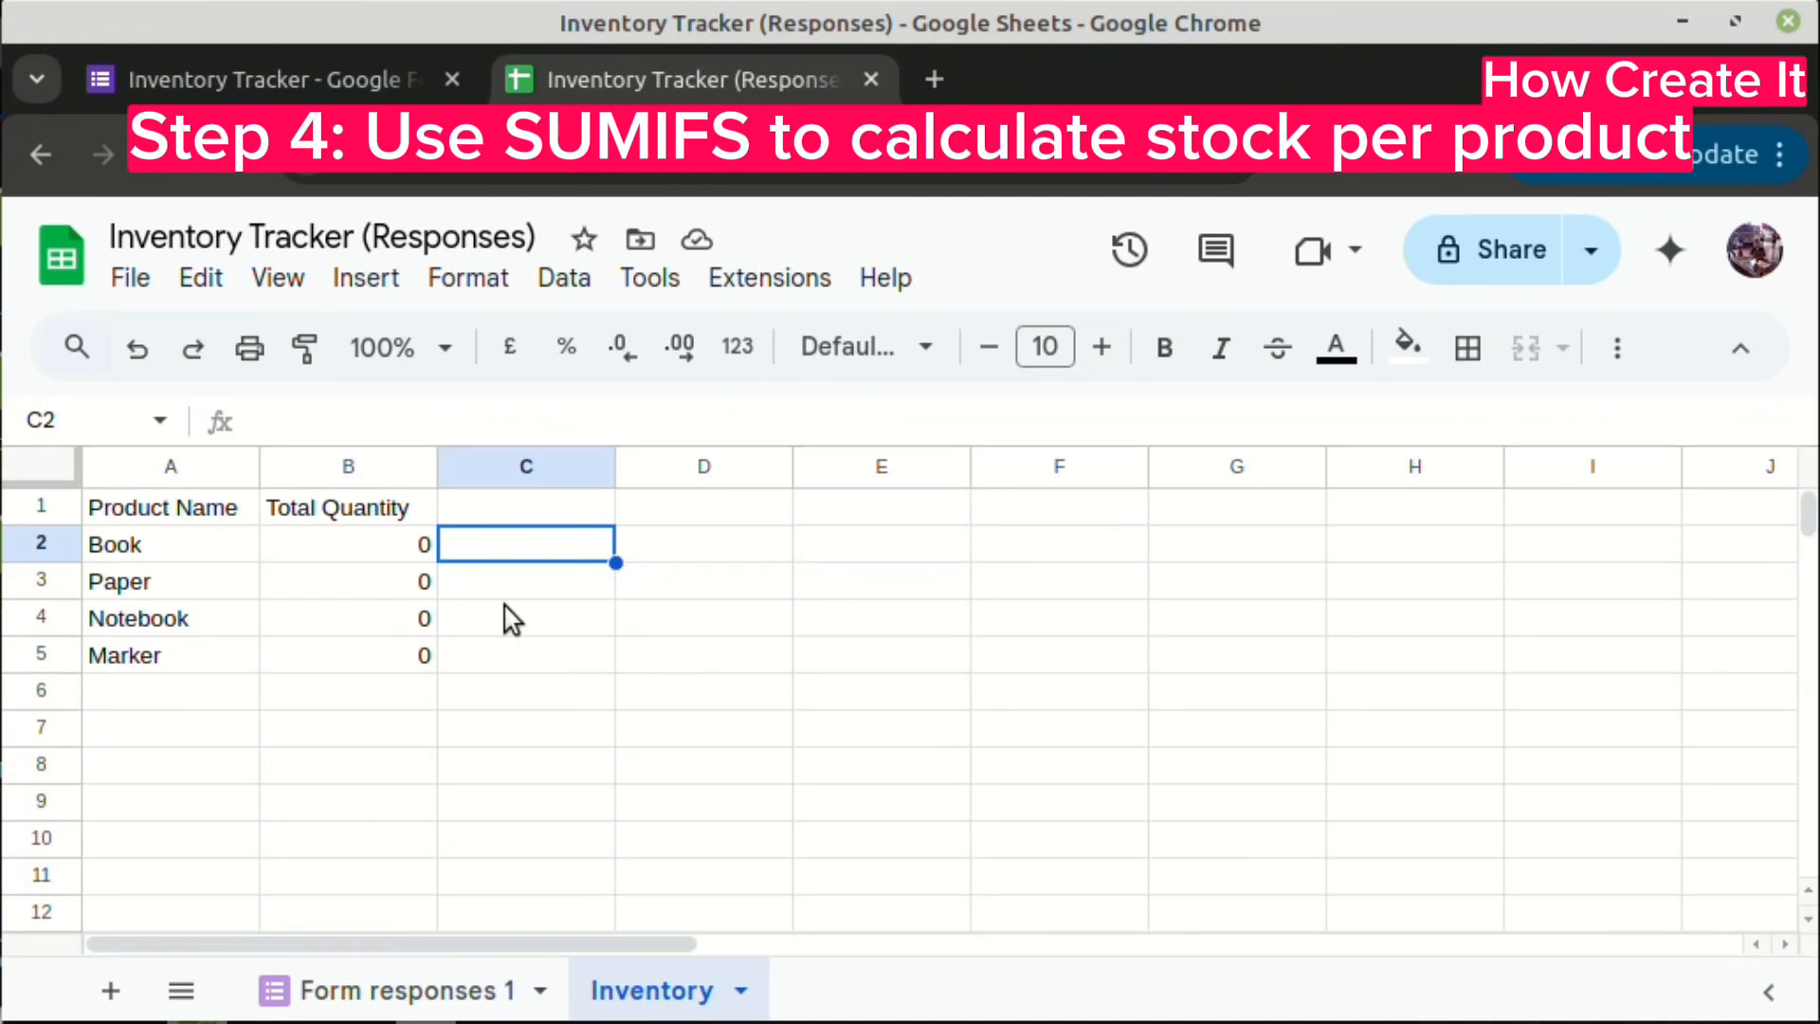
- Switch to the Inventory Tracker form editor and publish the form
left_click(251, 94)
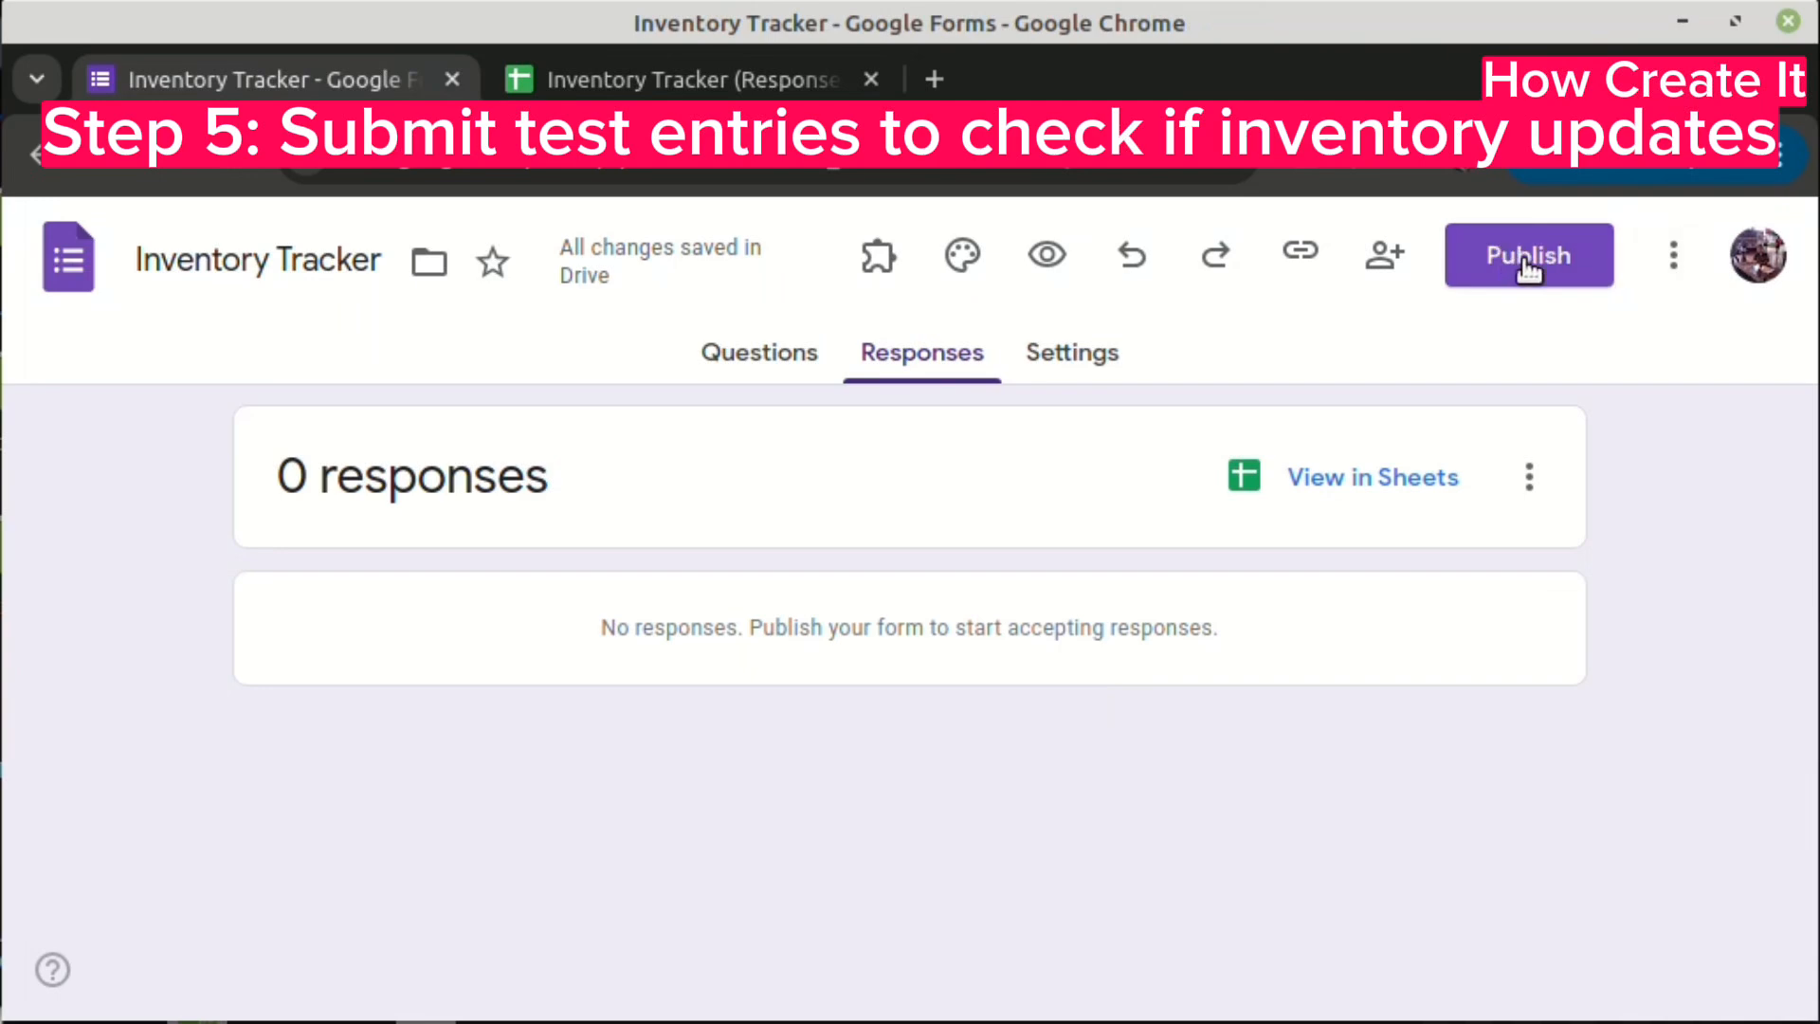
left_click(1528, 261)
left_click(1199, 806)
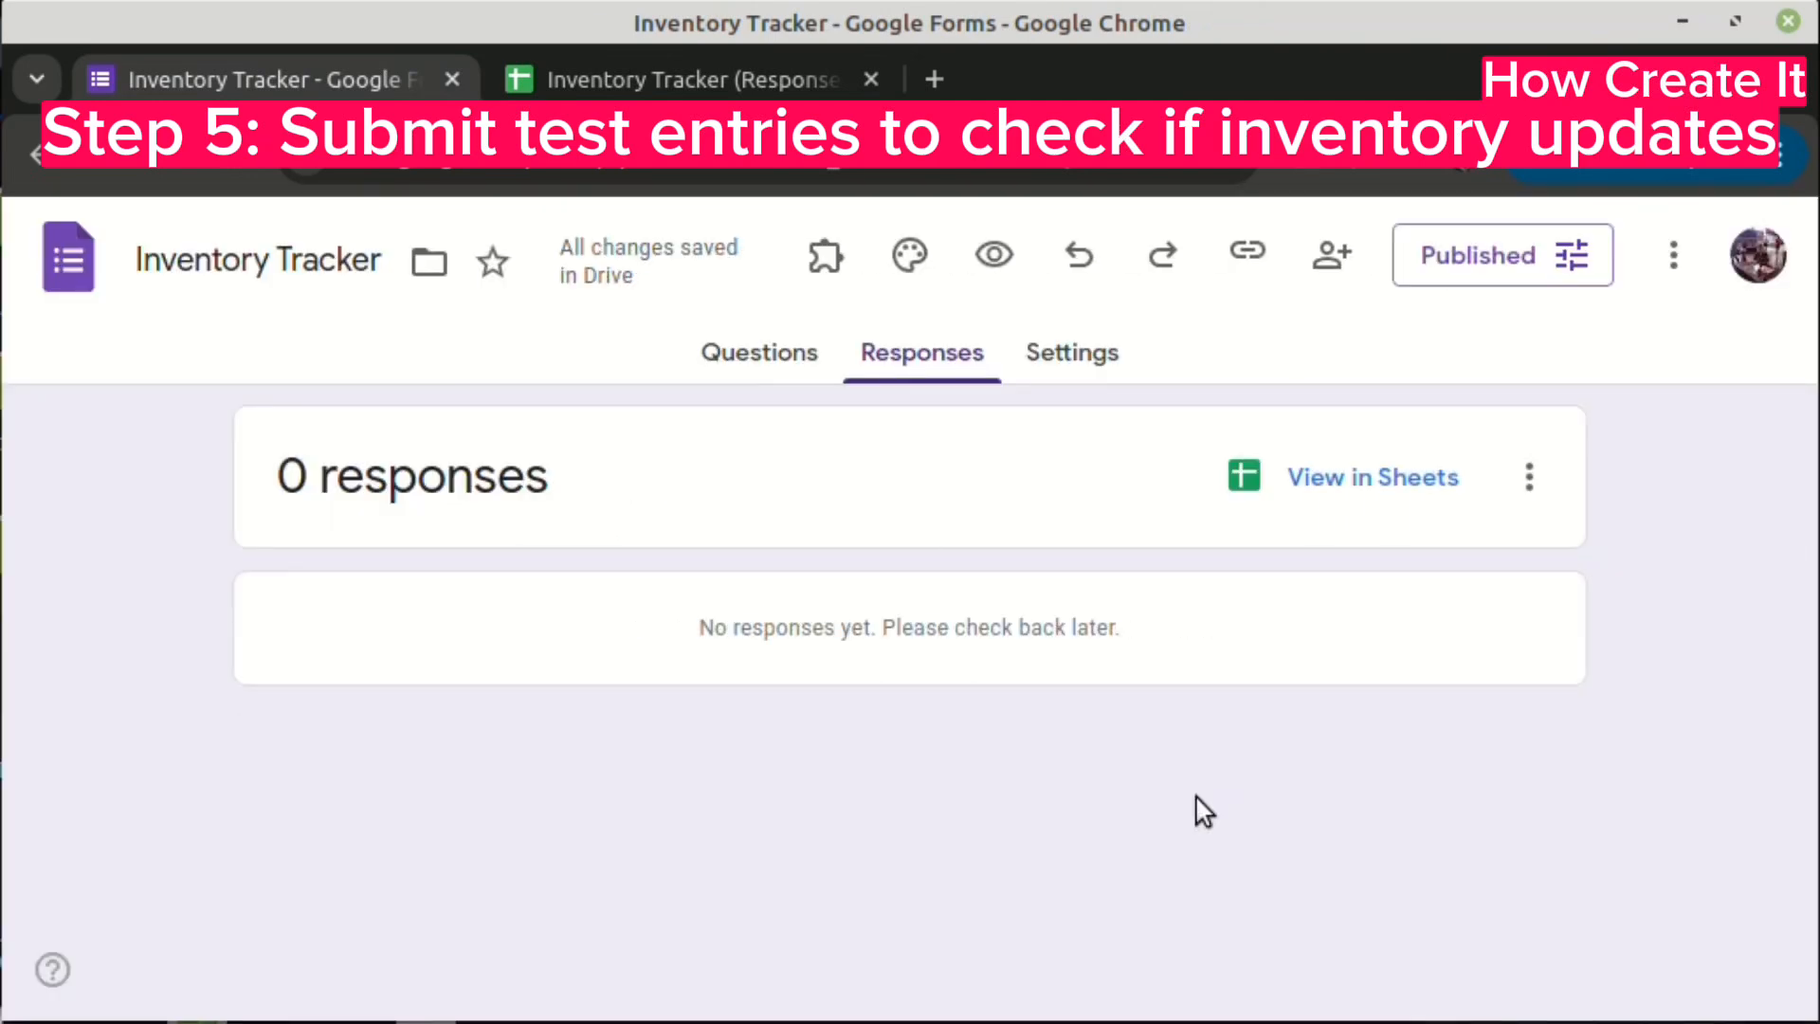
- Copy the form's responder link as a shortened URL and save the published options
left_click(1506, 268)
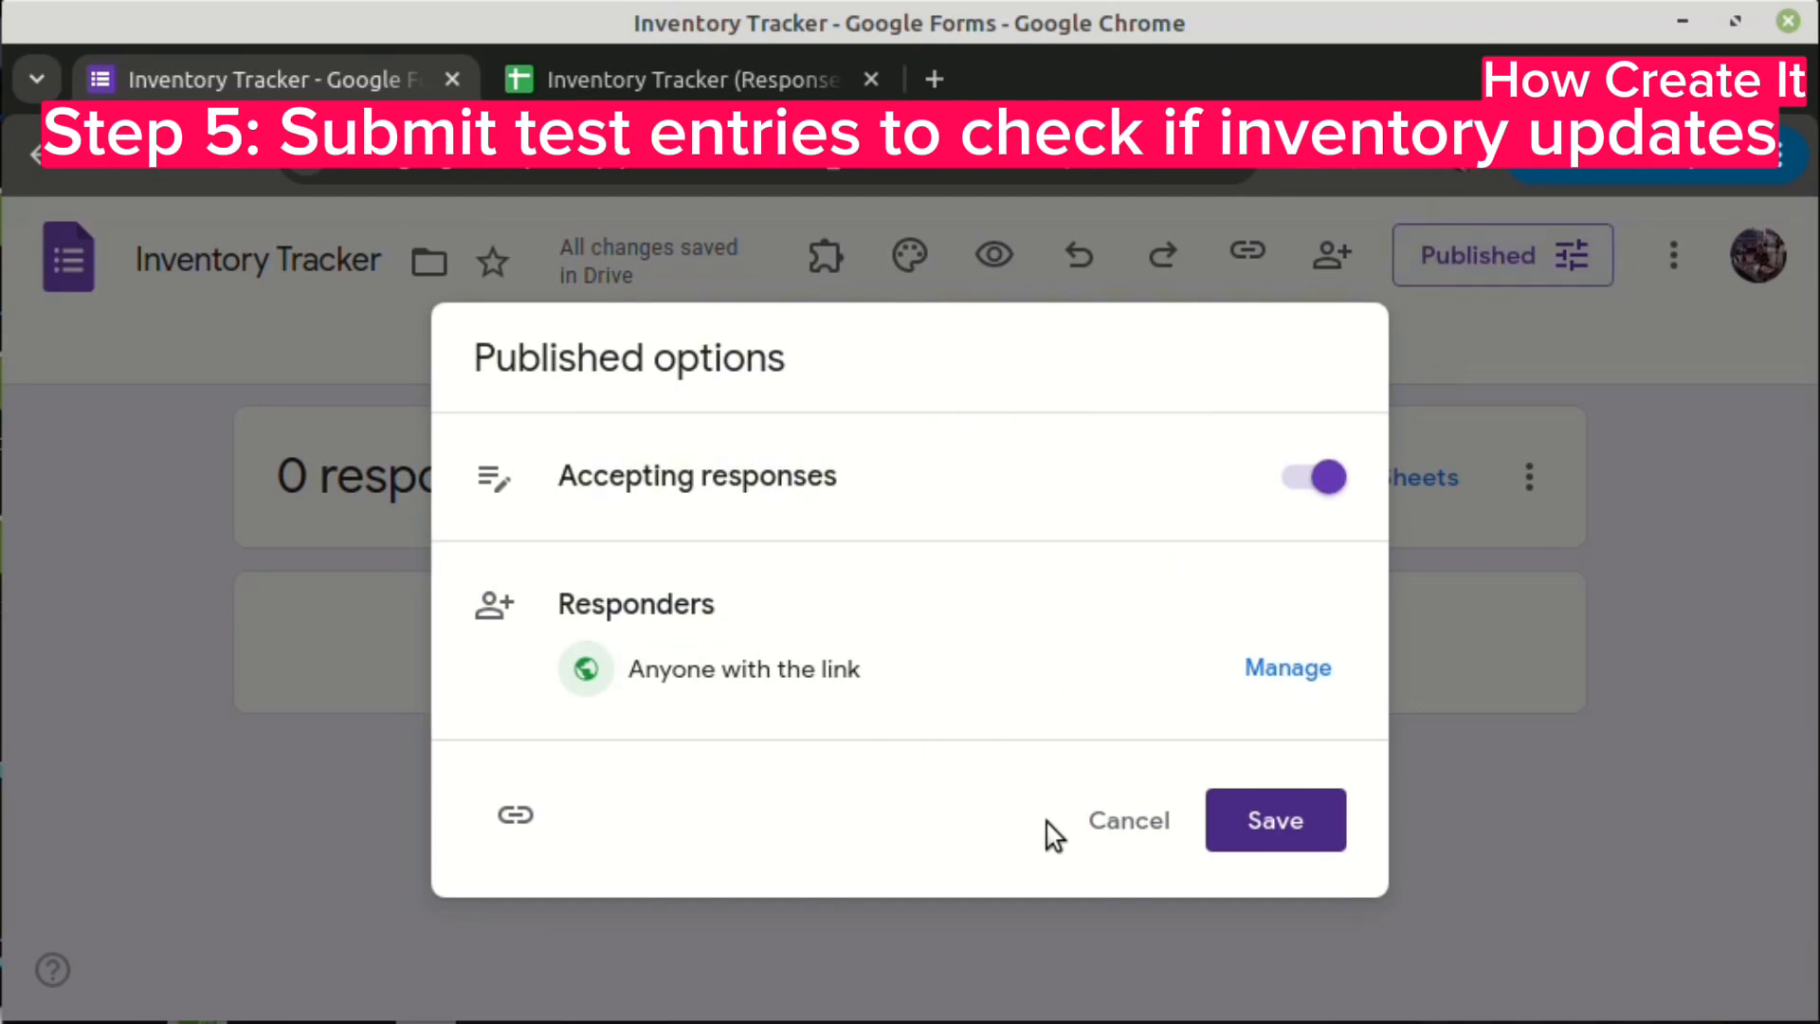
left_click(512, 819)
left_click(528, 718)
left_click(981, 720)
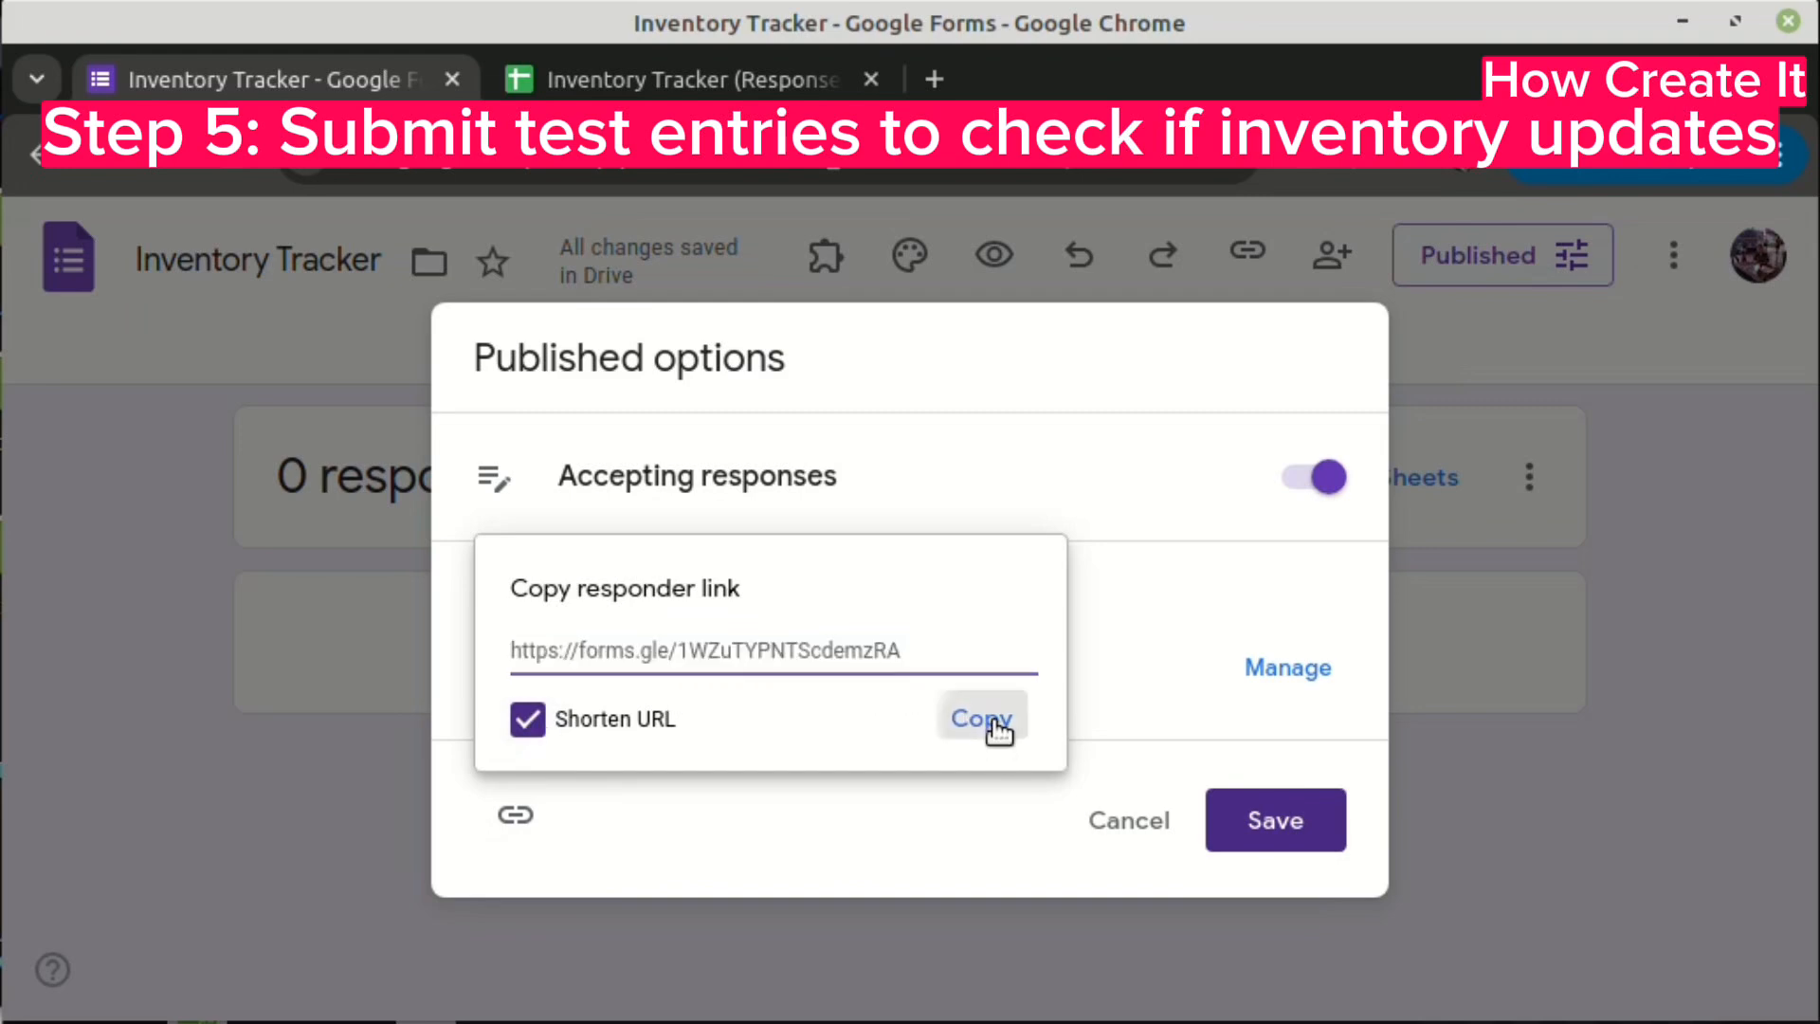
left_click(1301, 832)
- Open the copied responder link in a new browser tab
left_click(934, 78)
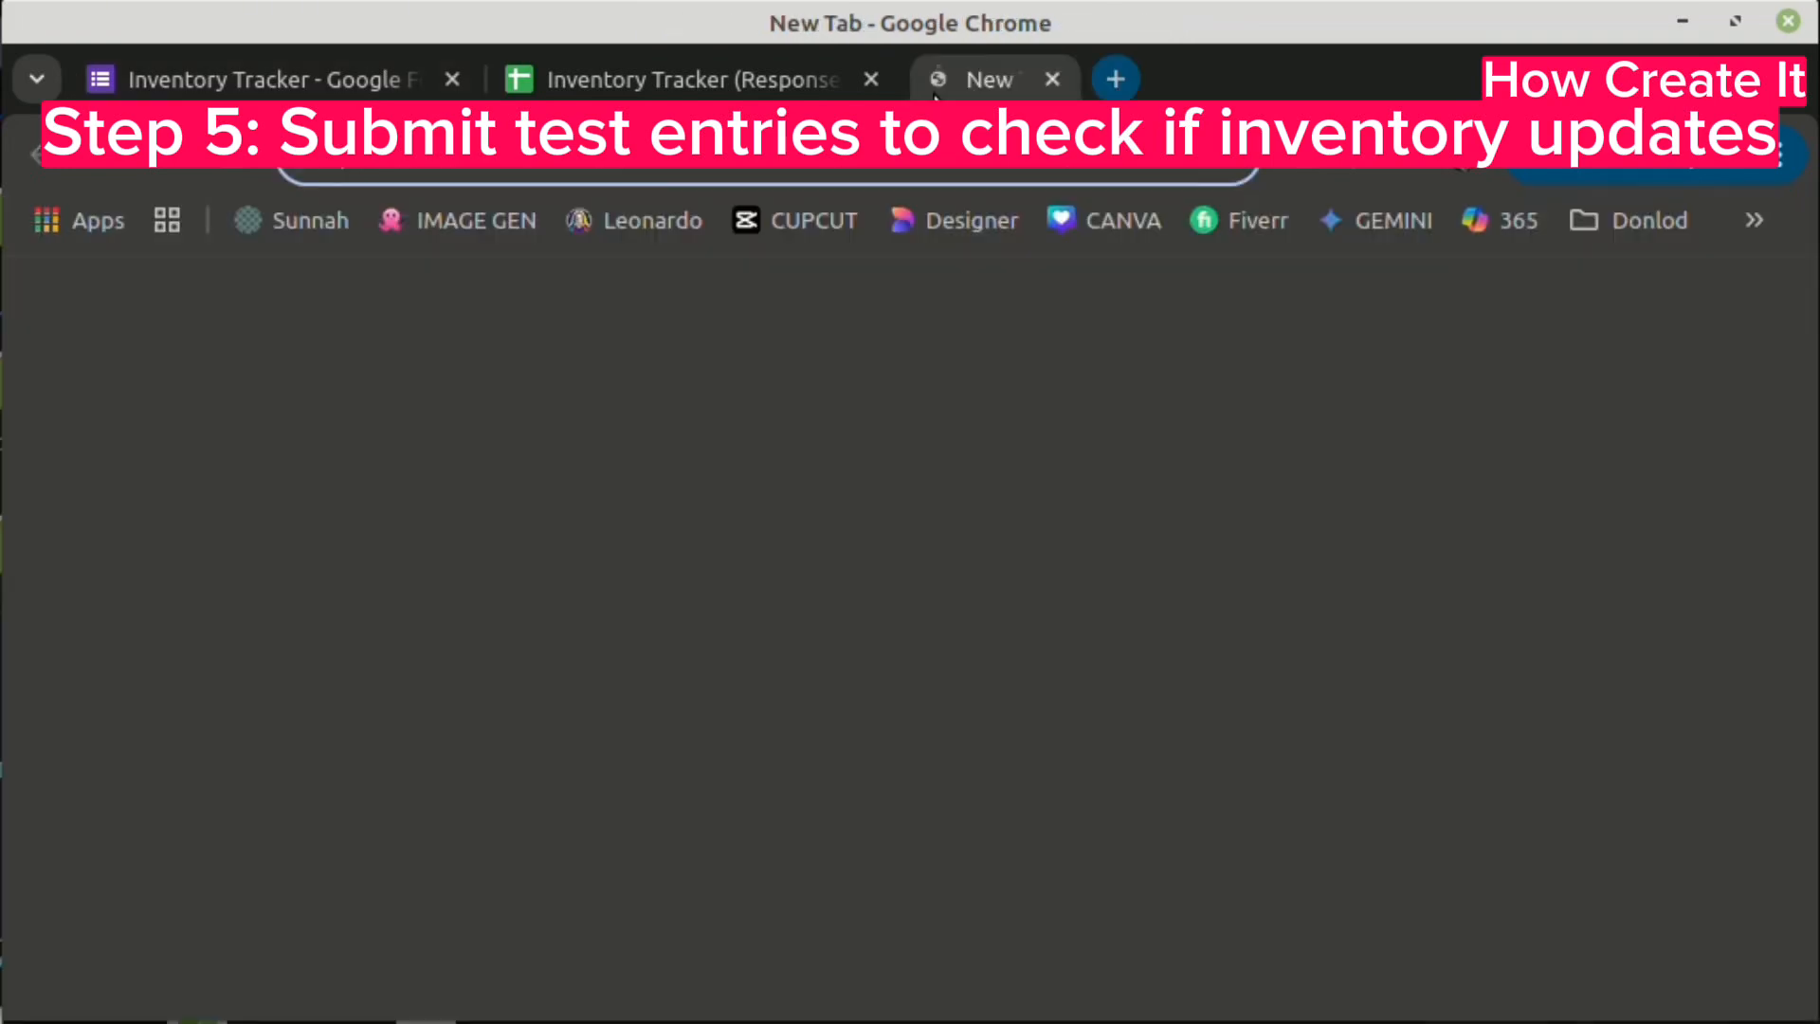
key("ctrl+v")
key("Return")
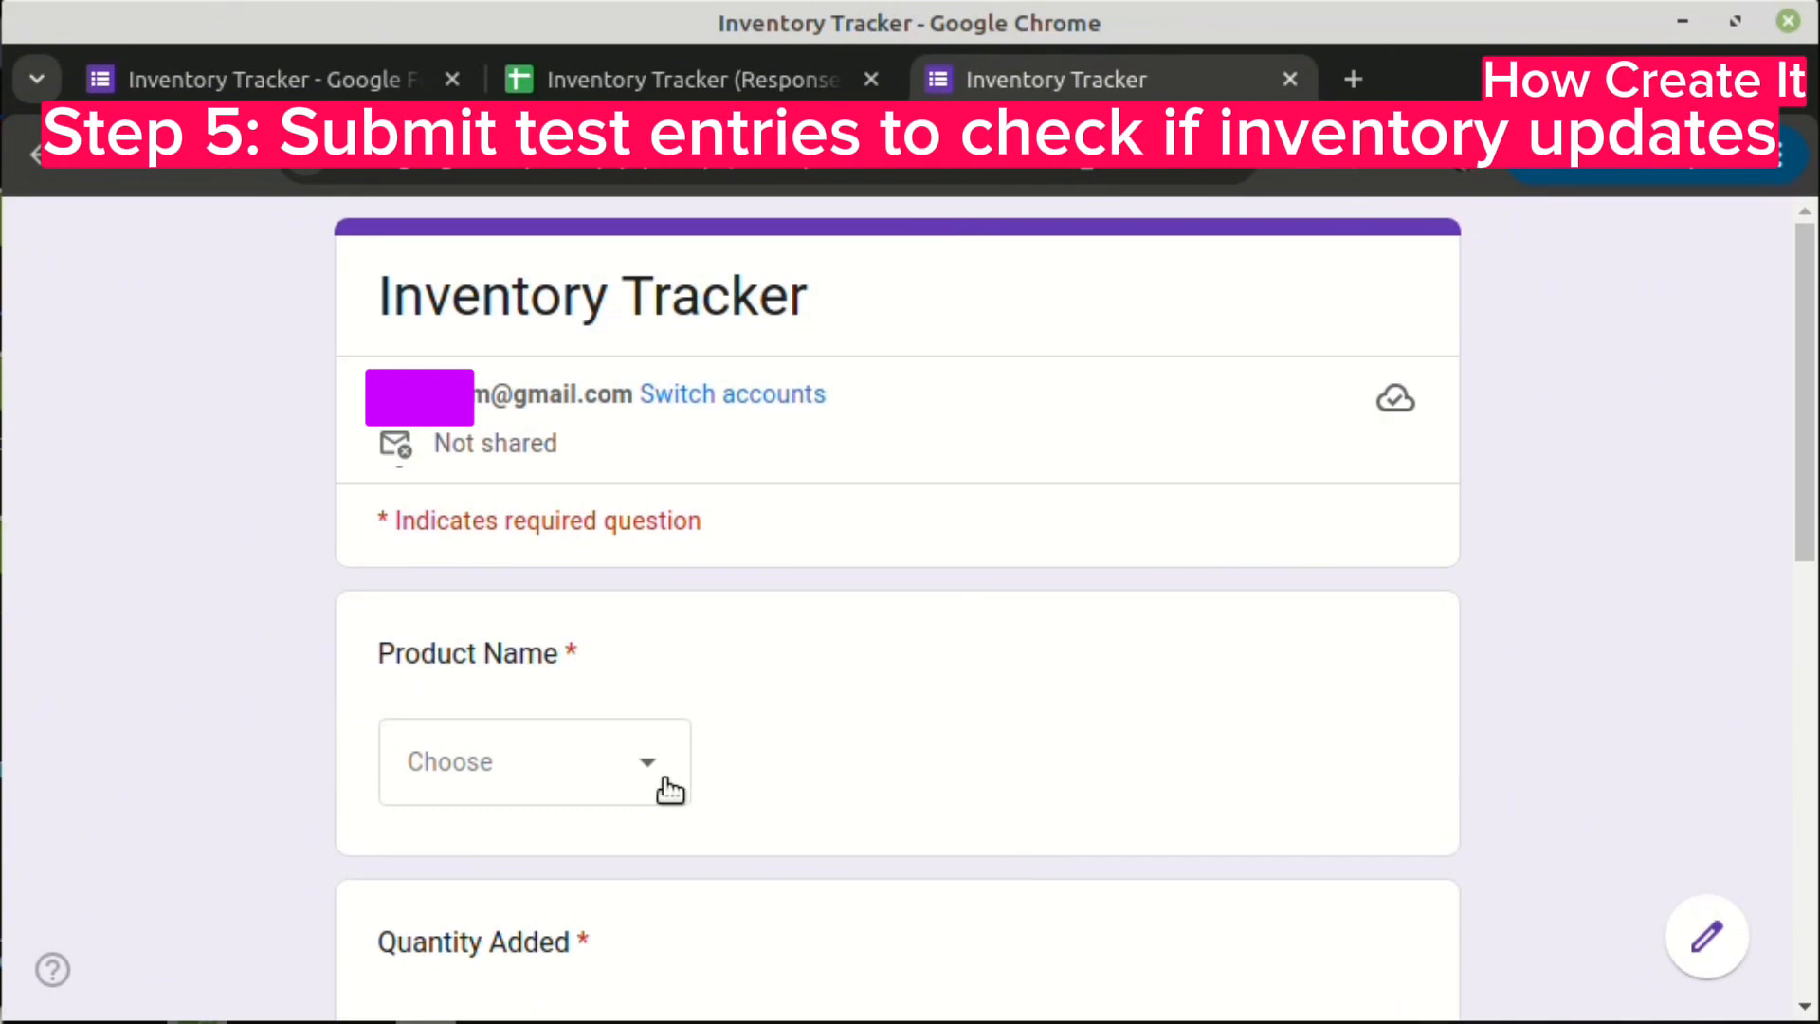
- Choose Book as the Product Name and enter 100 as the Quantity Added in the form
left_click(607, 785)
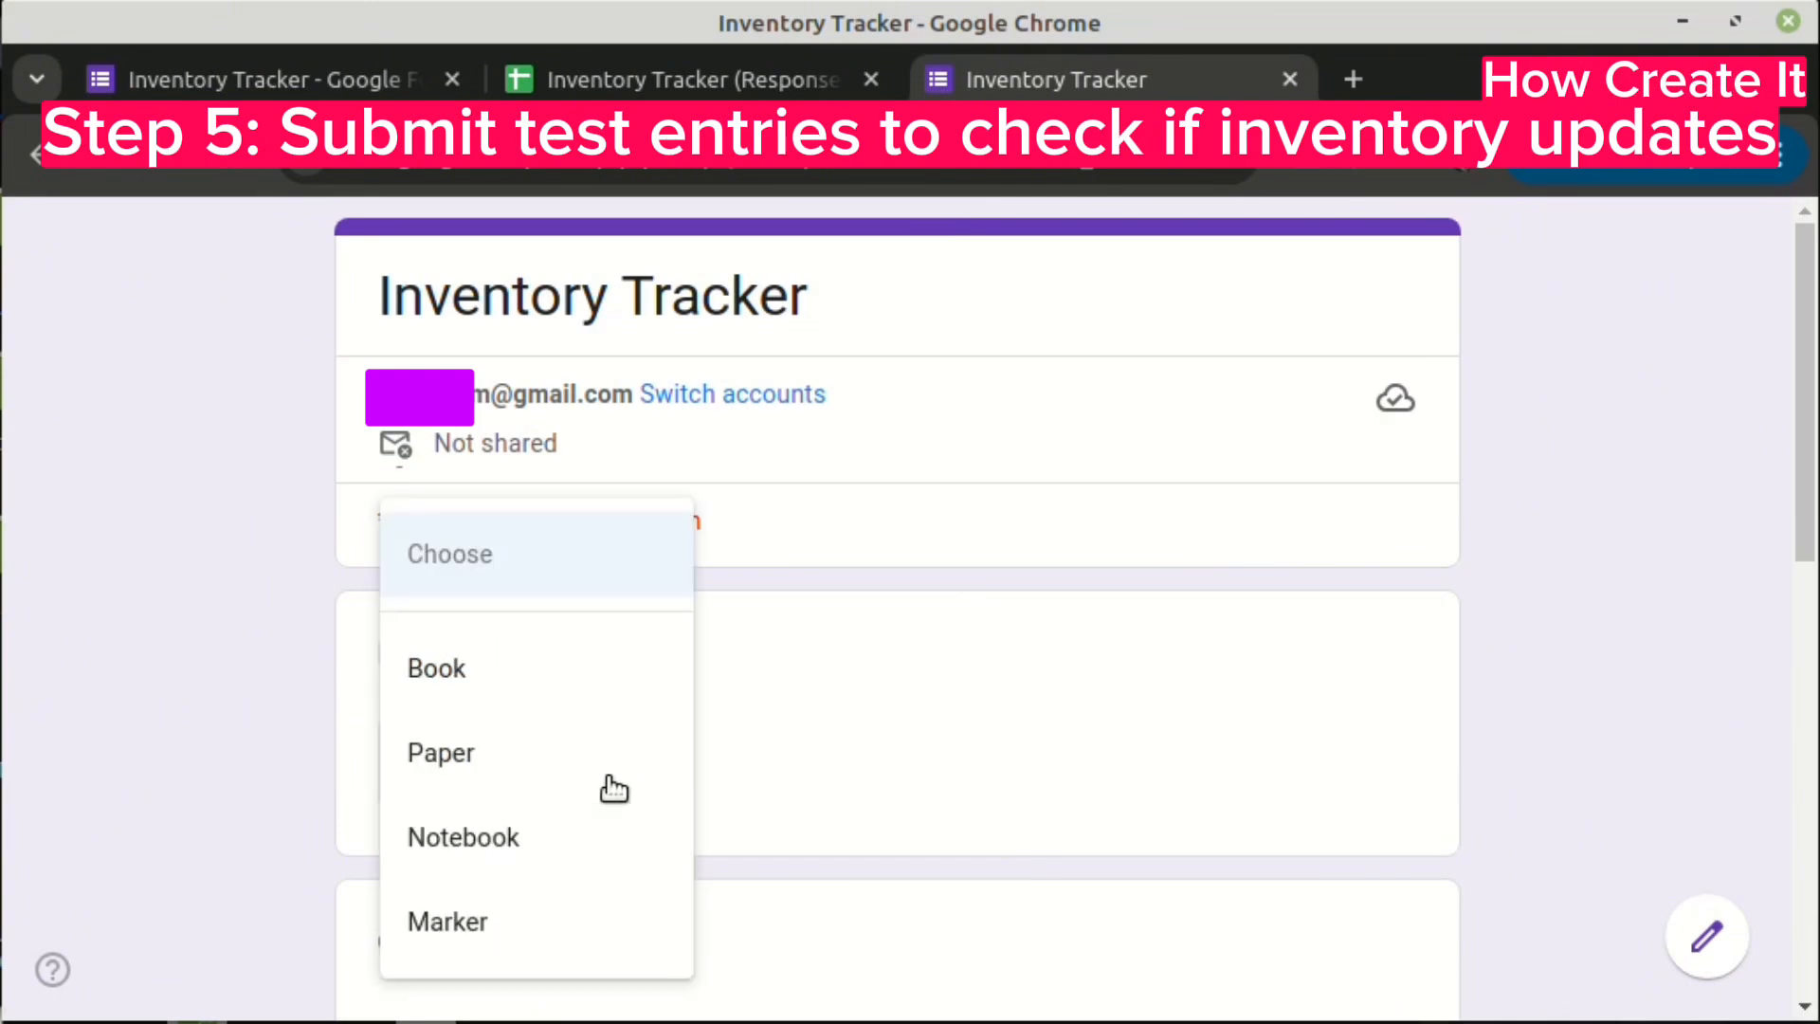
left_click(455, 678)
scroll(492, 622, "down", 4)
left_click(495, 623)
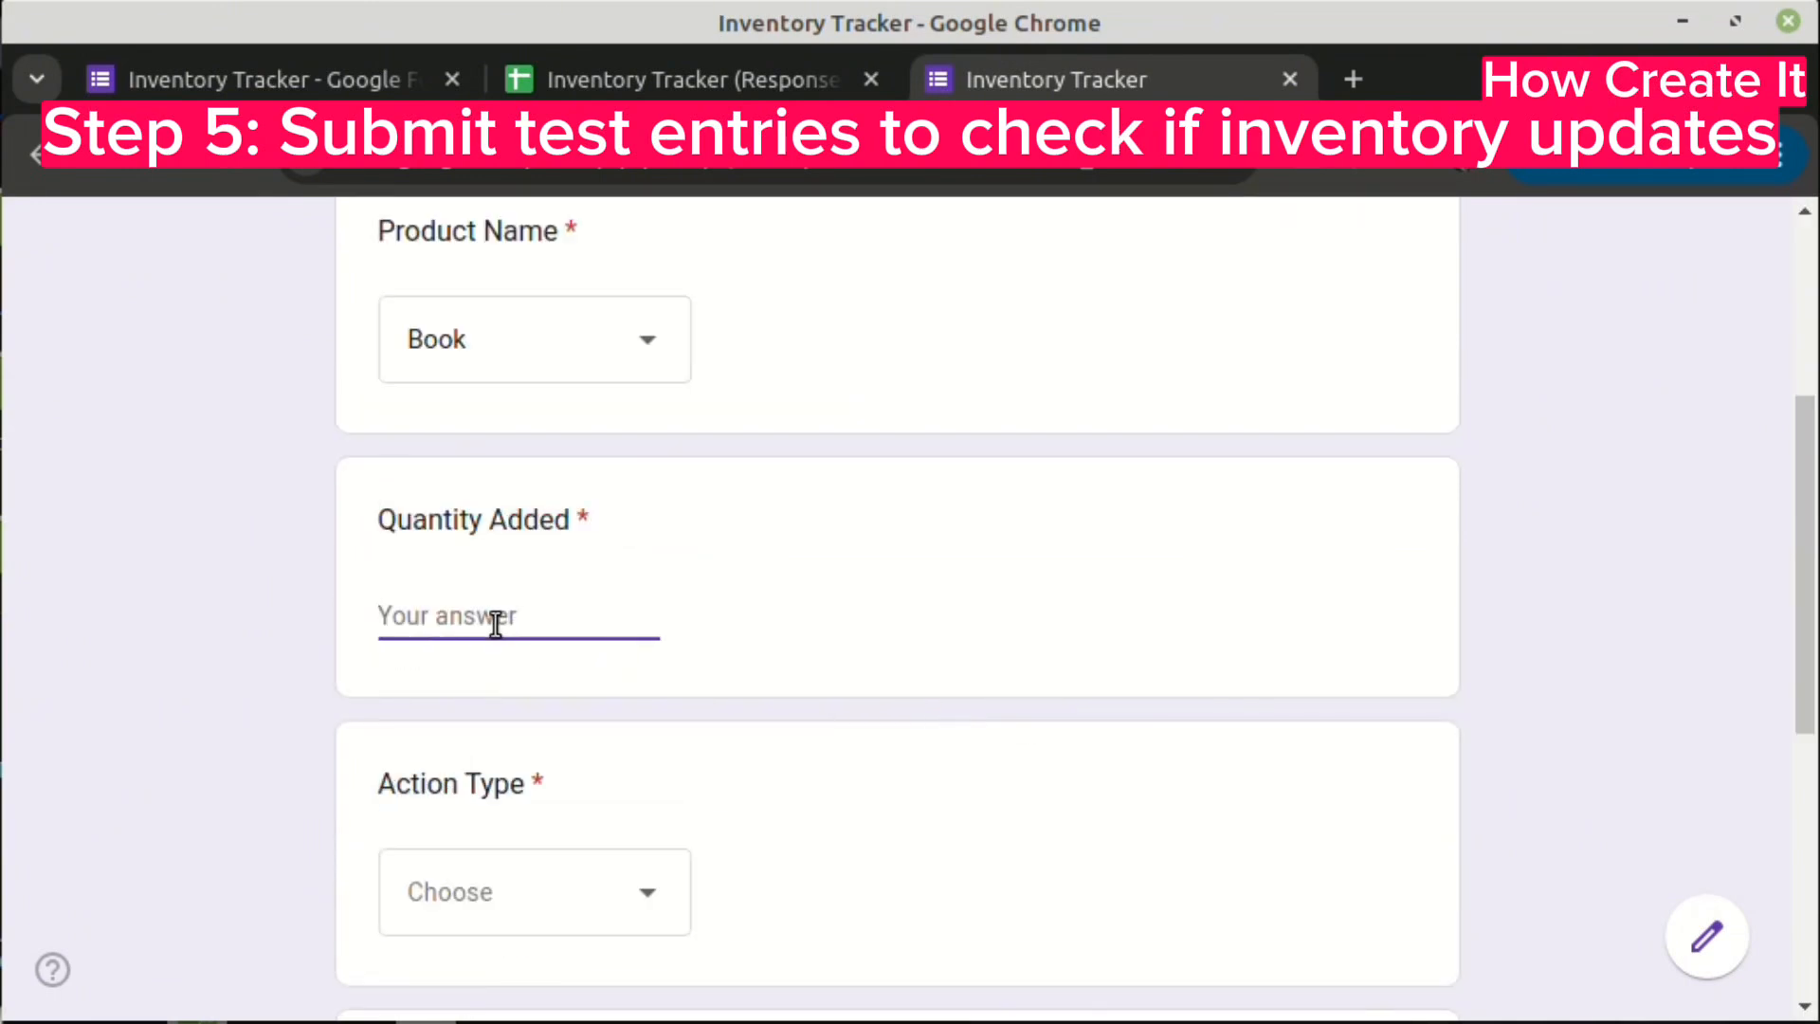
type("100")
- Set the Action Type to Add and the date to 05/27/2025, and submit the Book response
left_click(475, 891)
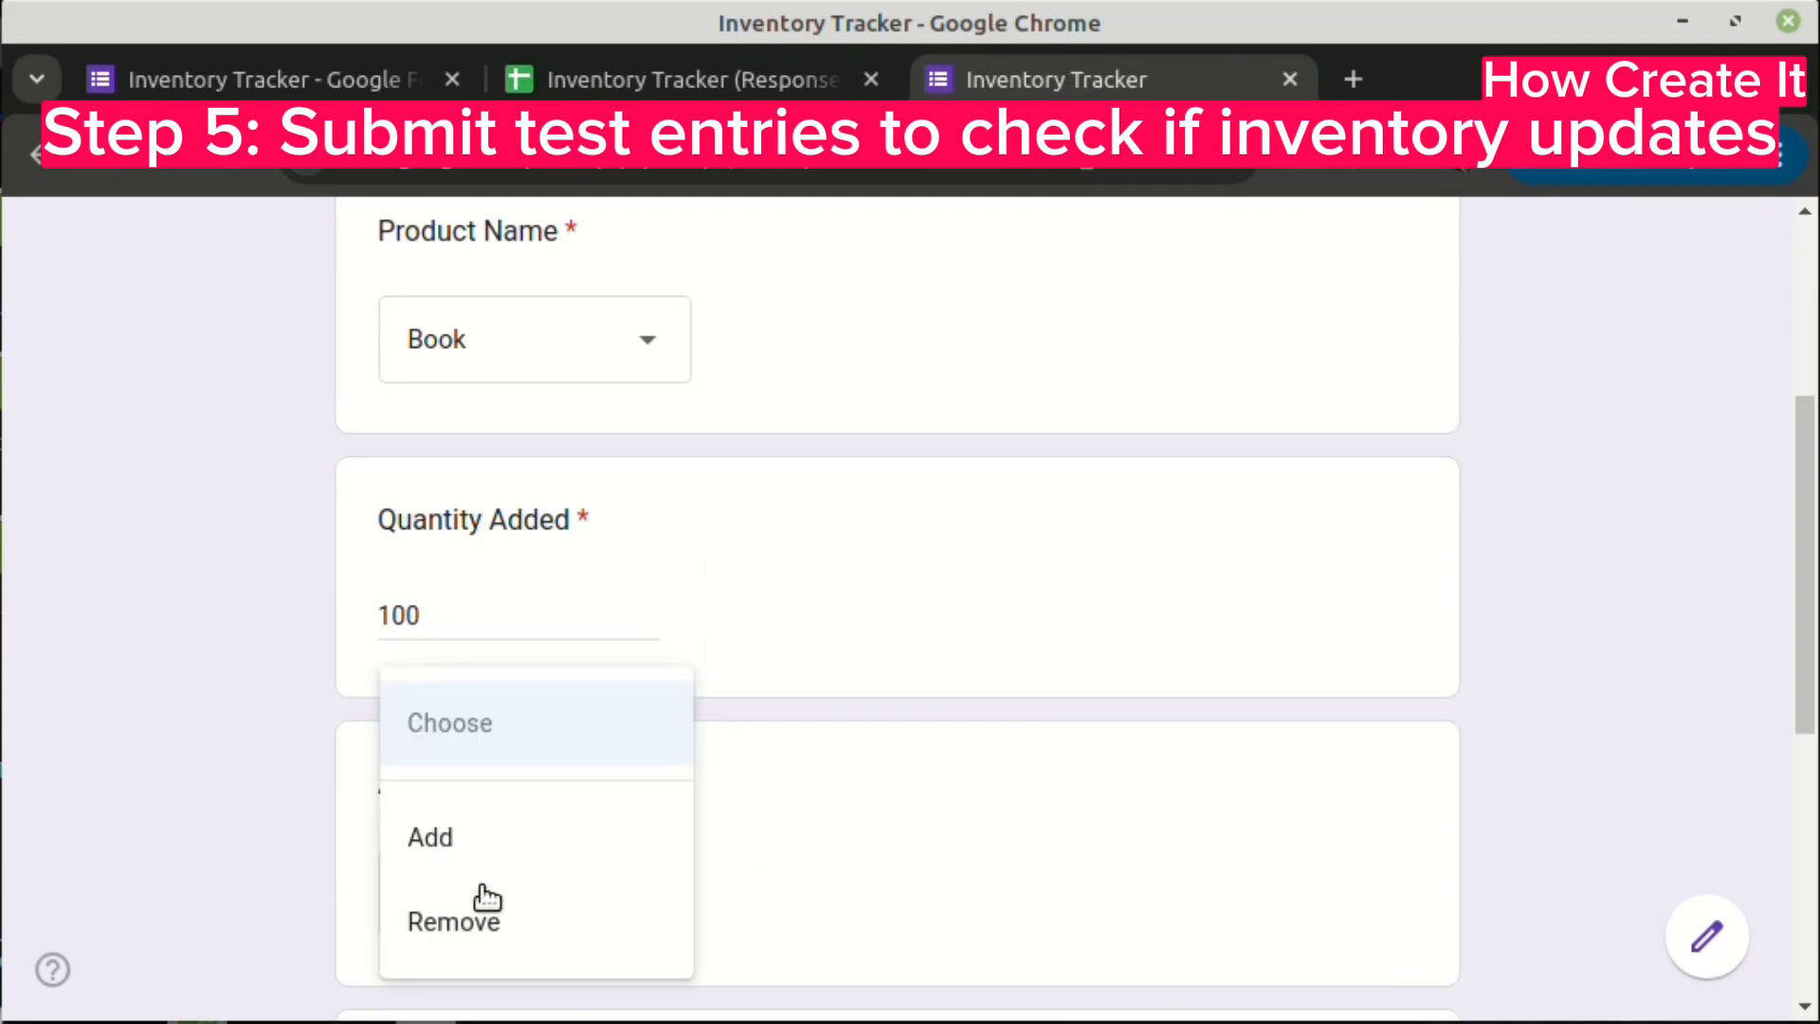
left_click(446, 858)
scroll(943, 727, "down", 6)
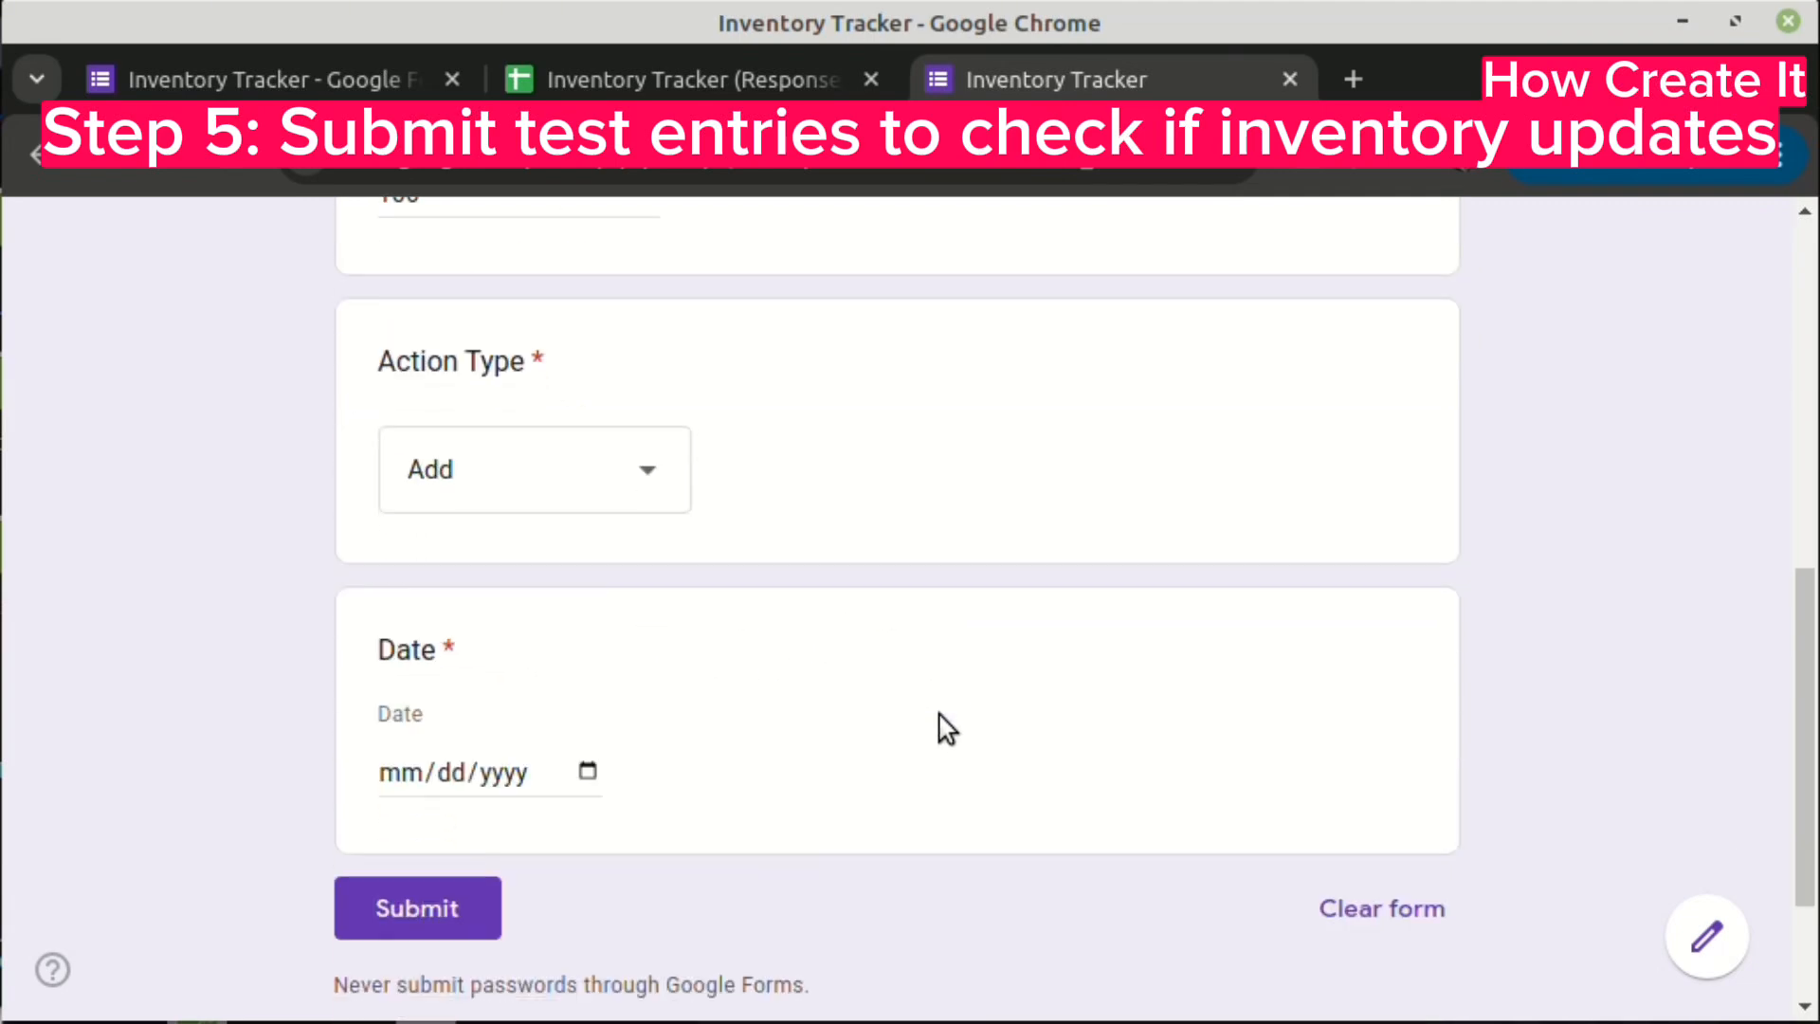
left_click(593, 559)
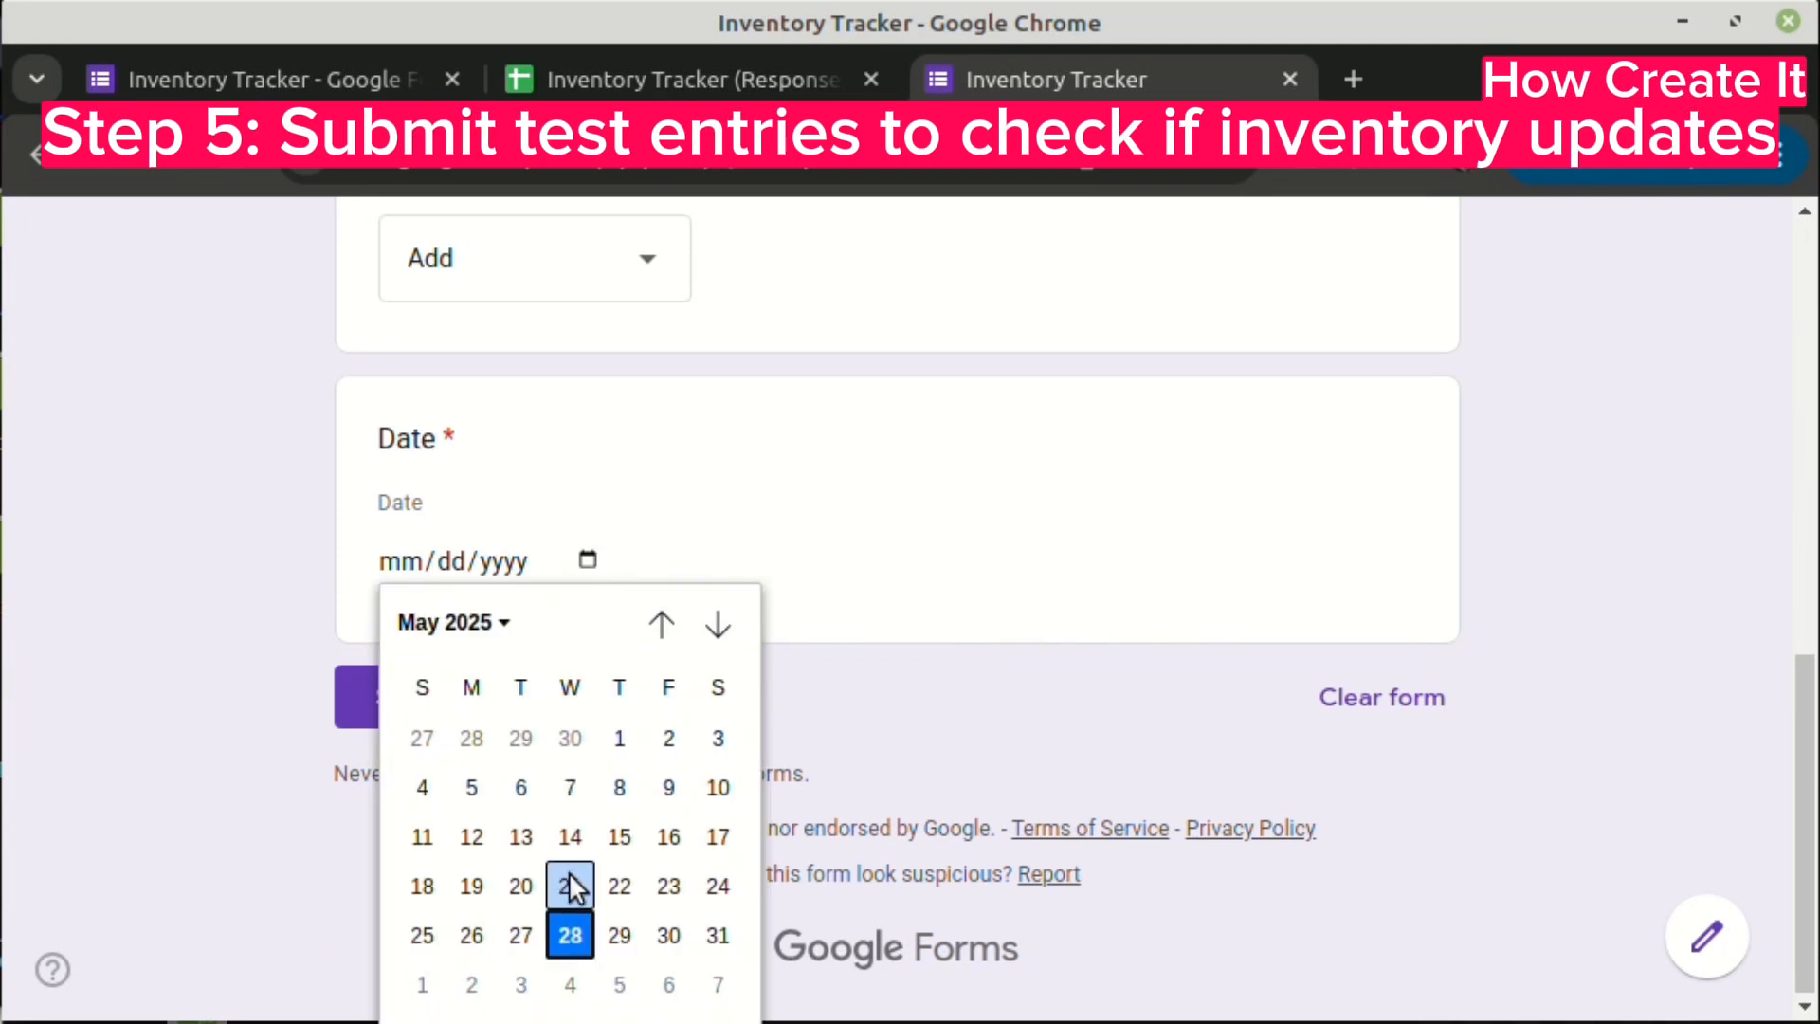
left_click(521, 936)
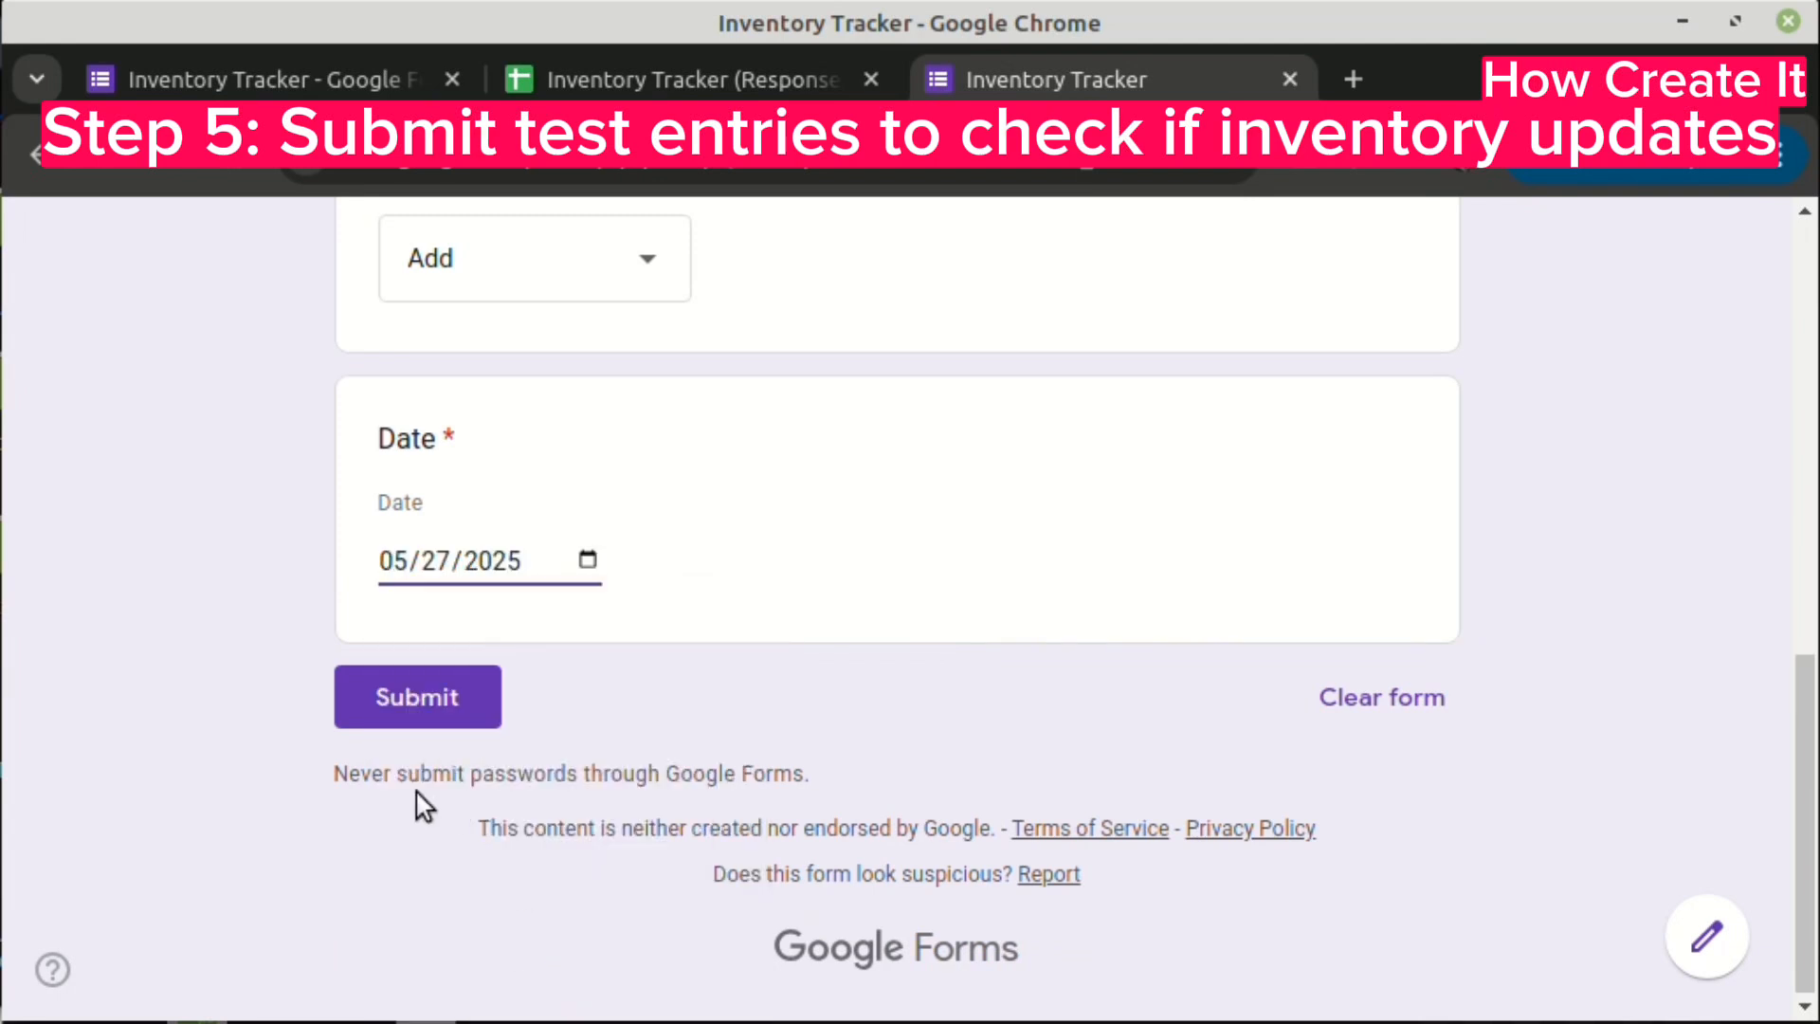
left_click(414, 706)
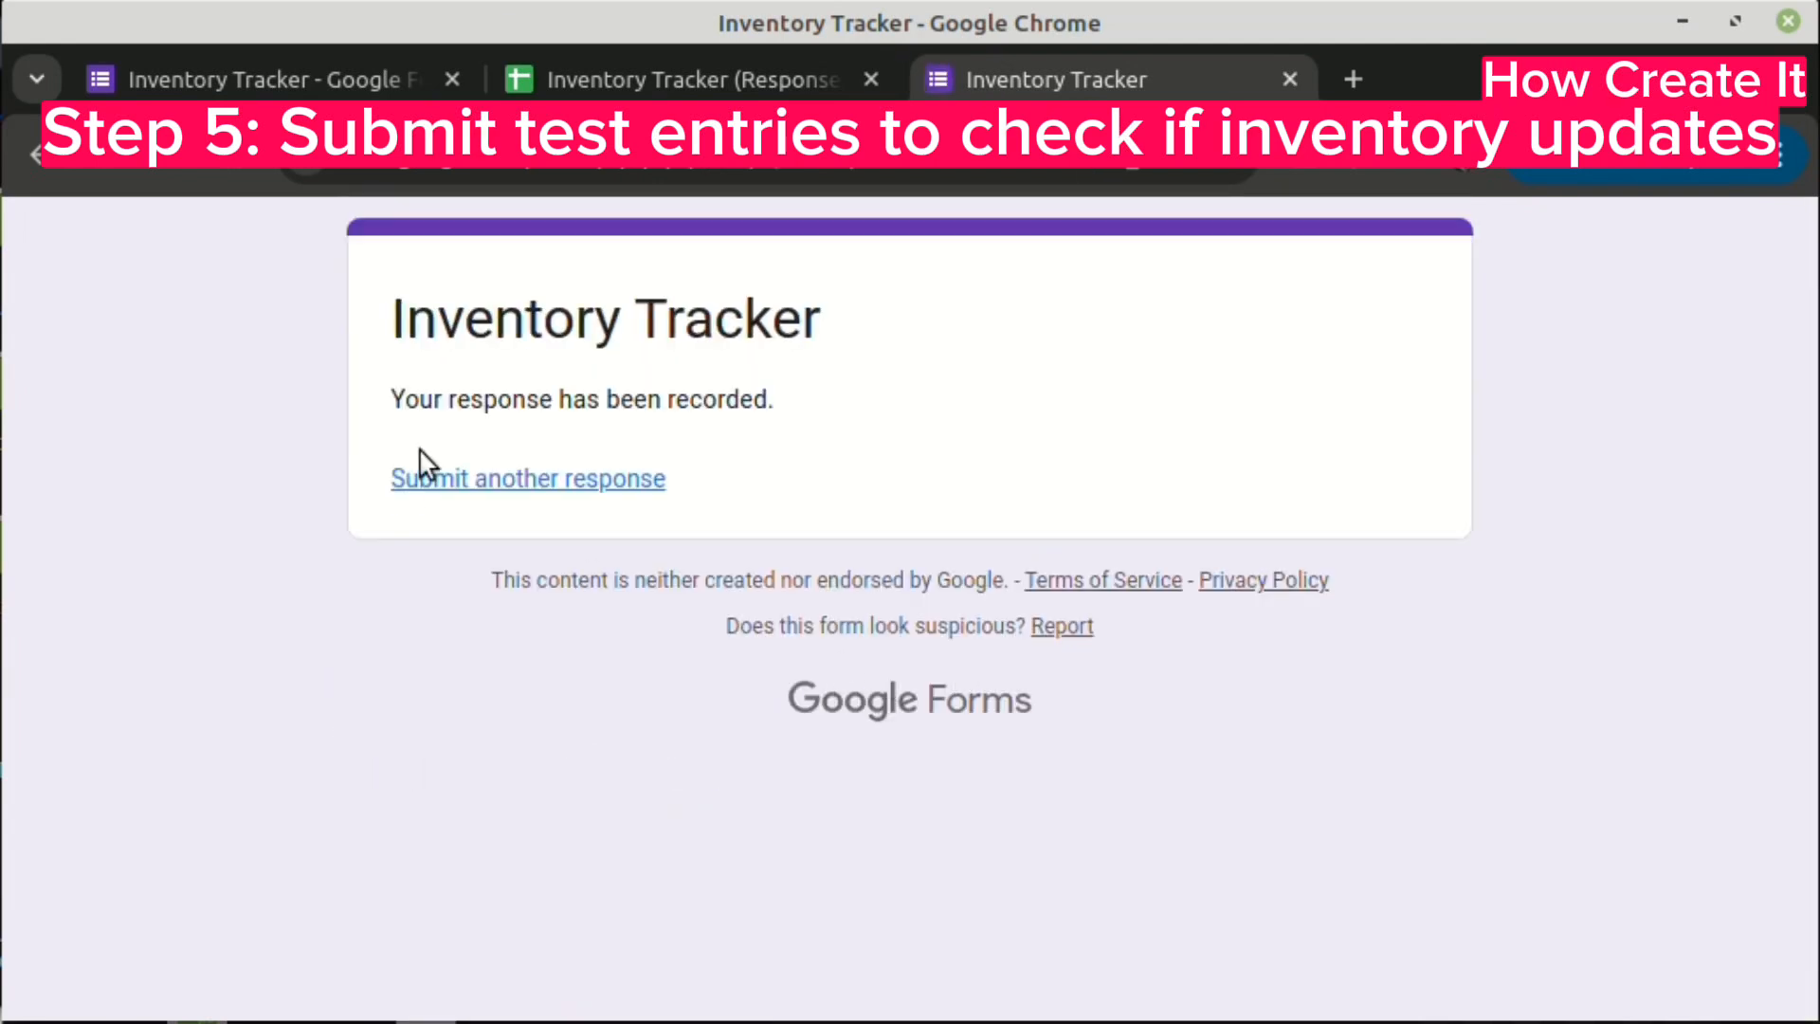
- Check the Book total in the Inventory sheet against its recorded entry in the Form responses 1 sheet
left_click(654, 80)
left_click(374, 541)
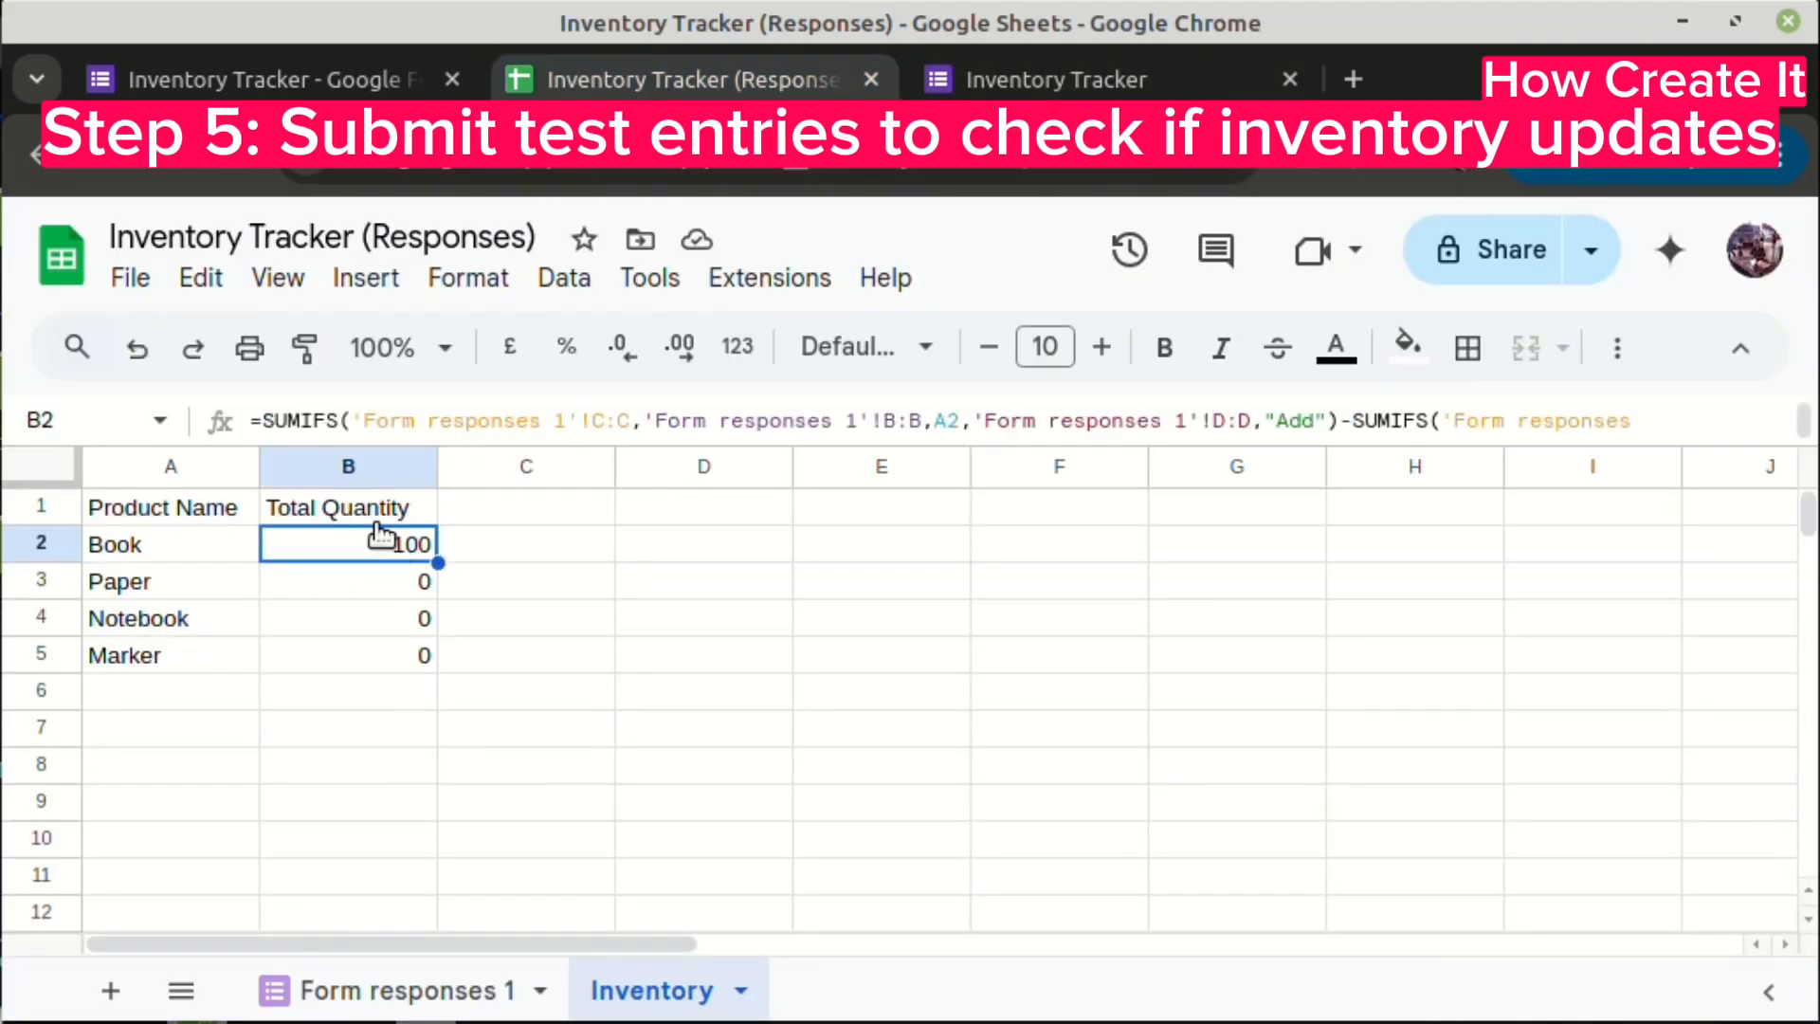
left_click(365, 996)
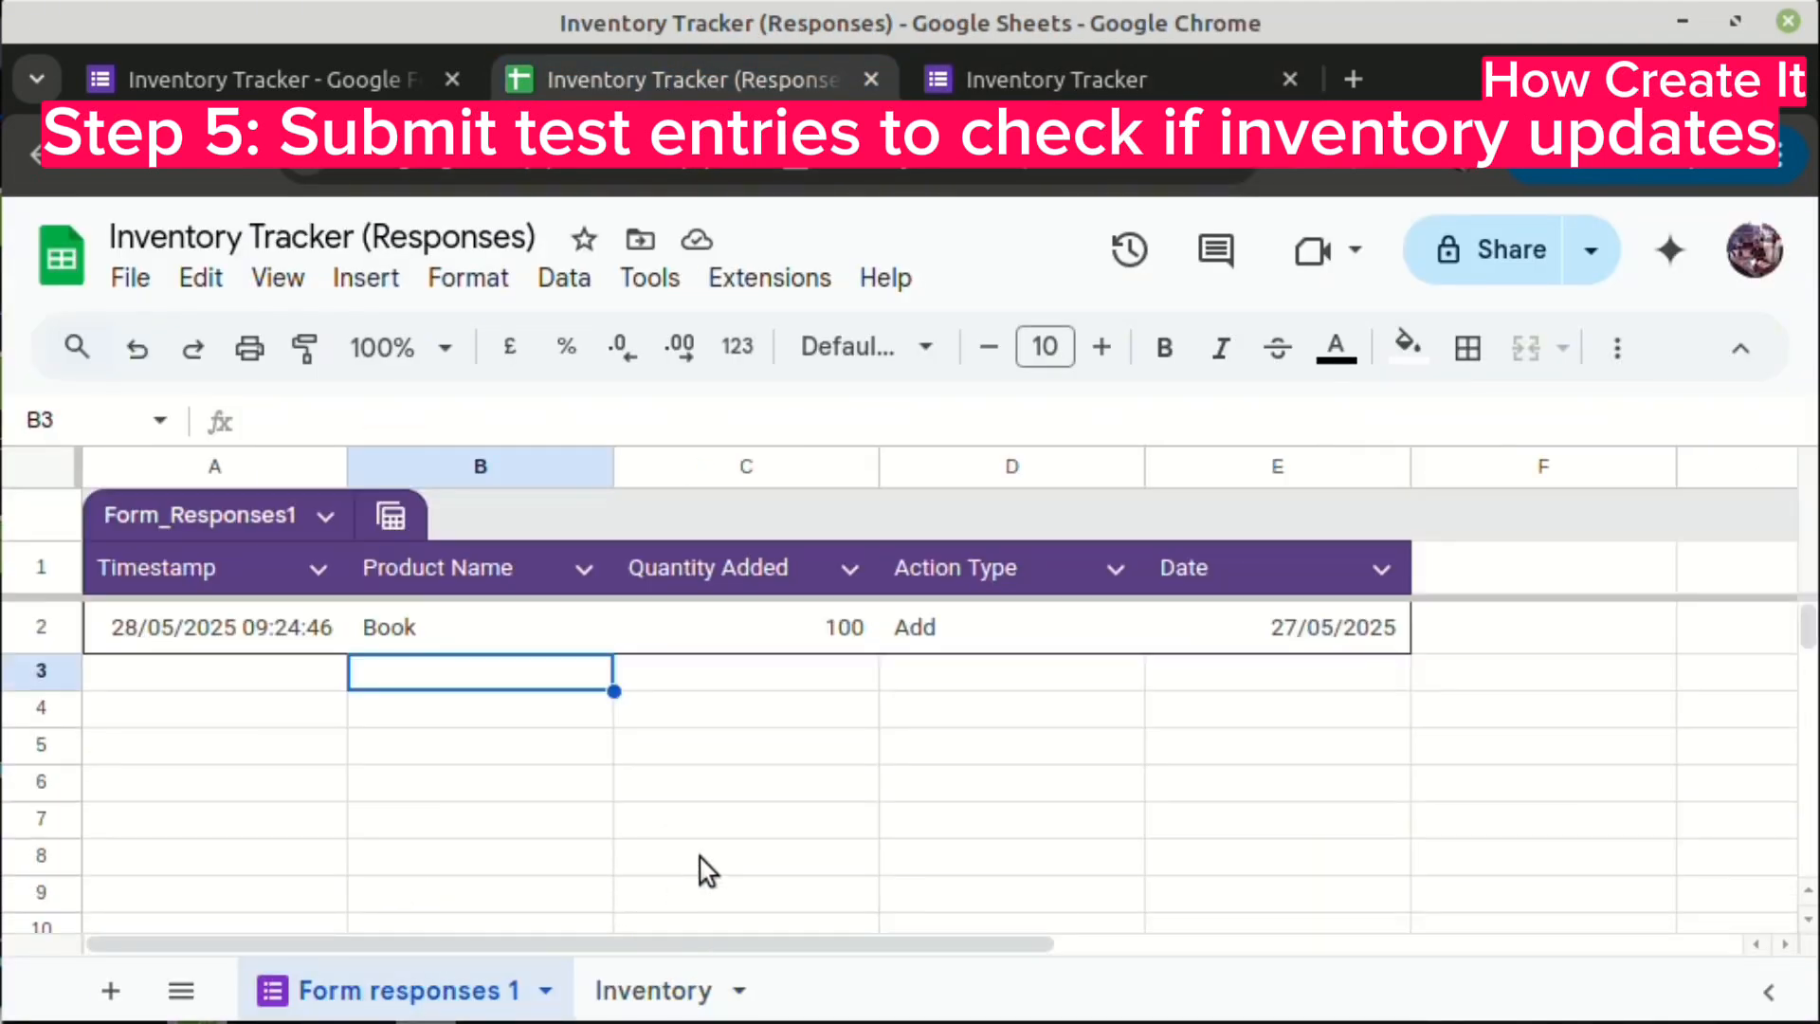
left_click(718, 856)
left_click(439, 647)
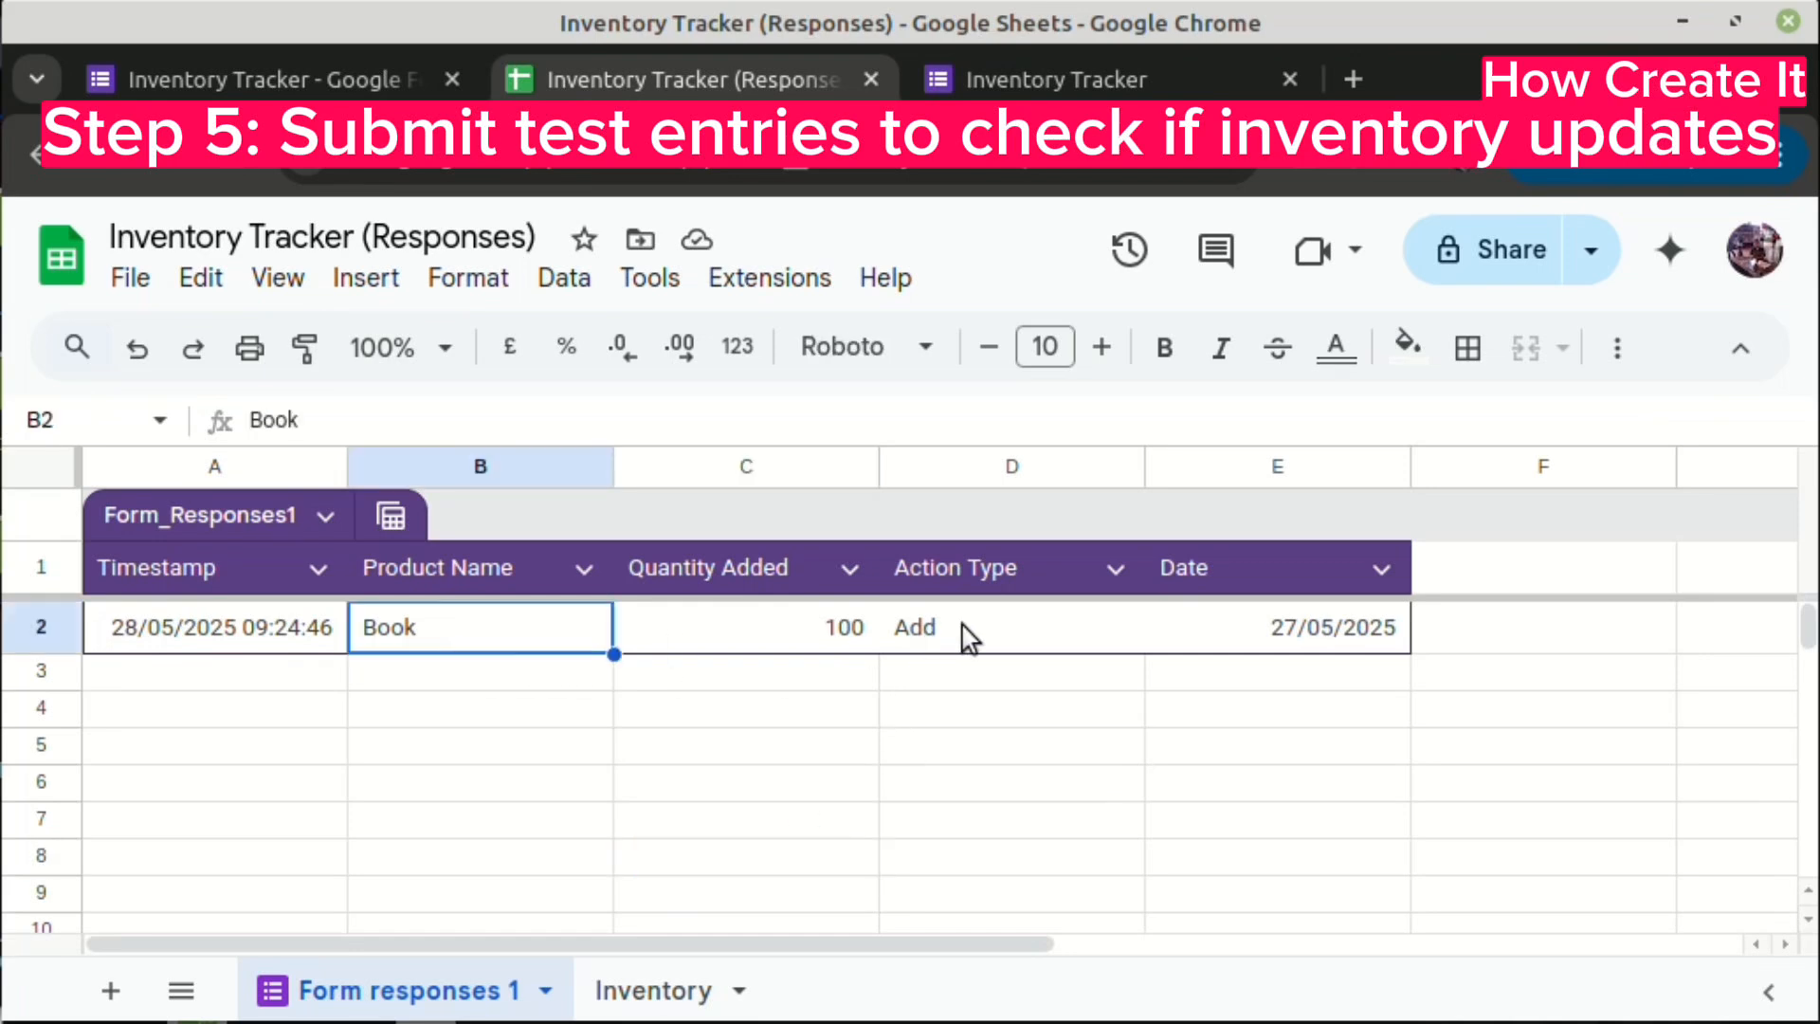
left_click(961, 633)
left_click(631, 989)
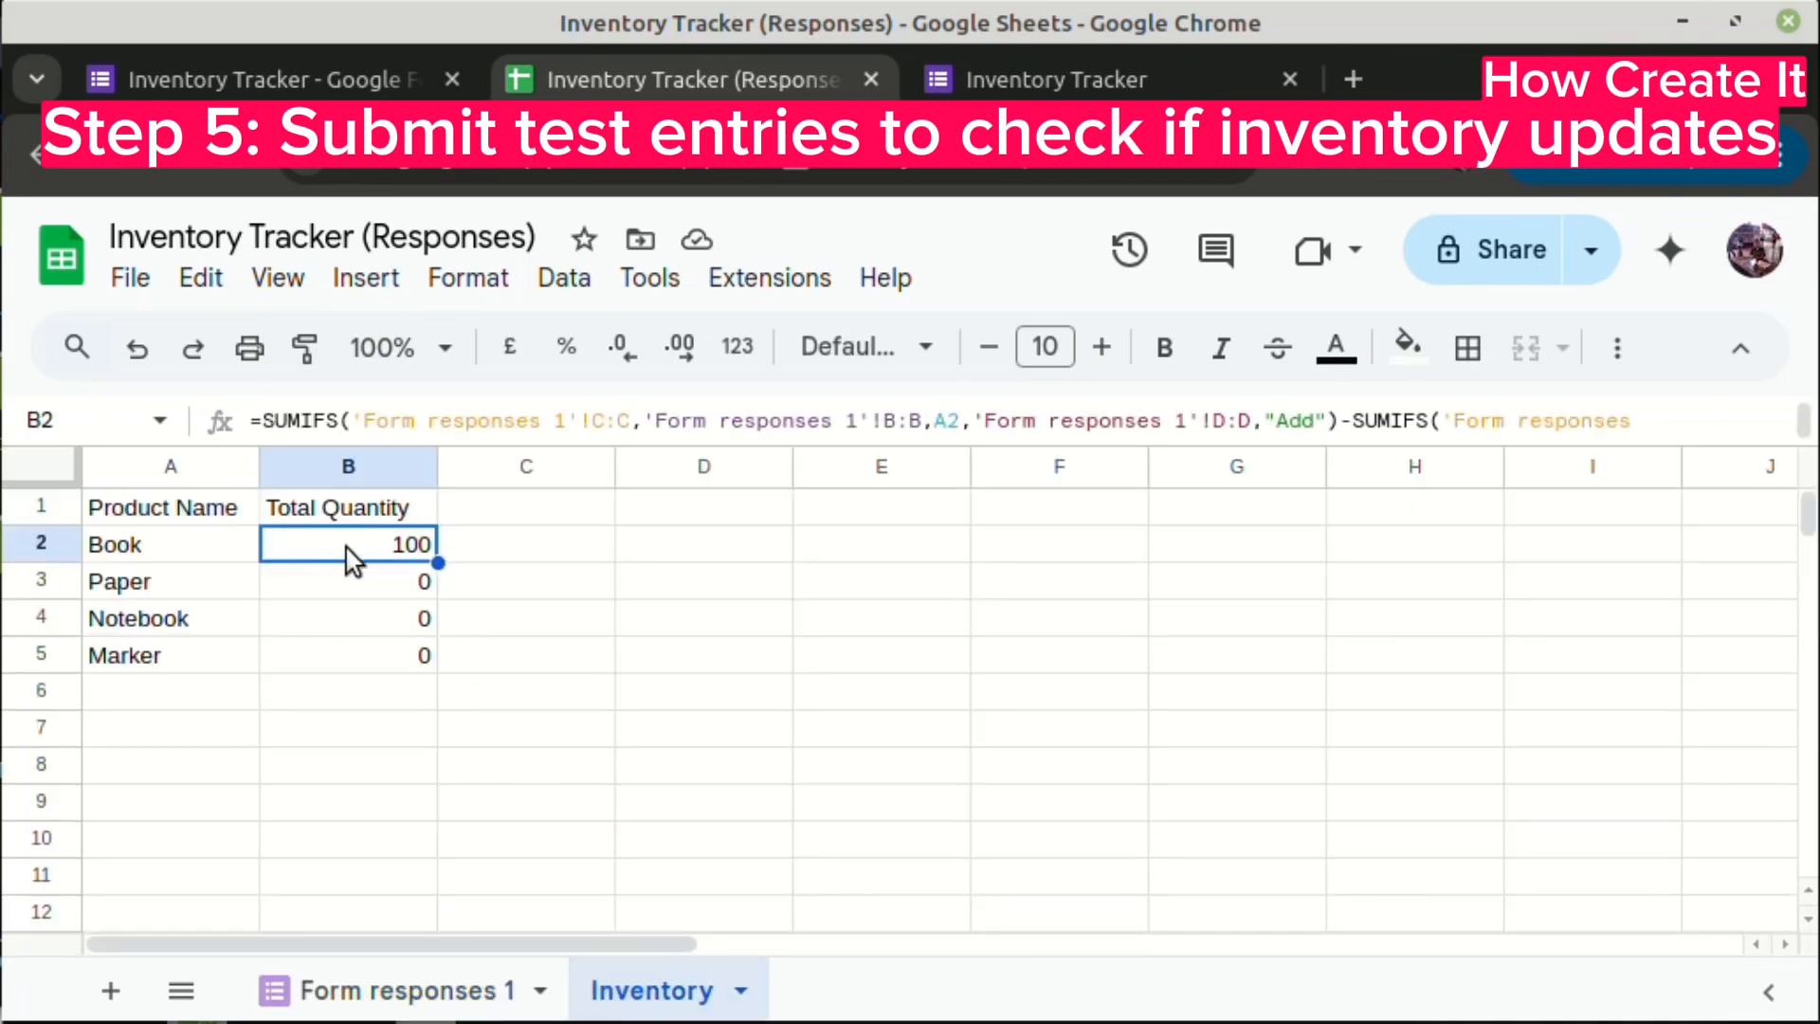
- Start another form response with Paper as the Product Name and 120 as the Quantity Added
left_click(1077, 77)
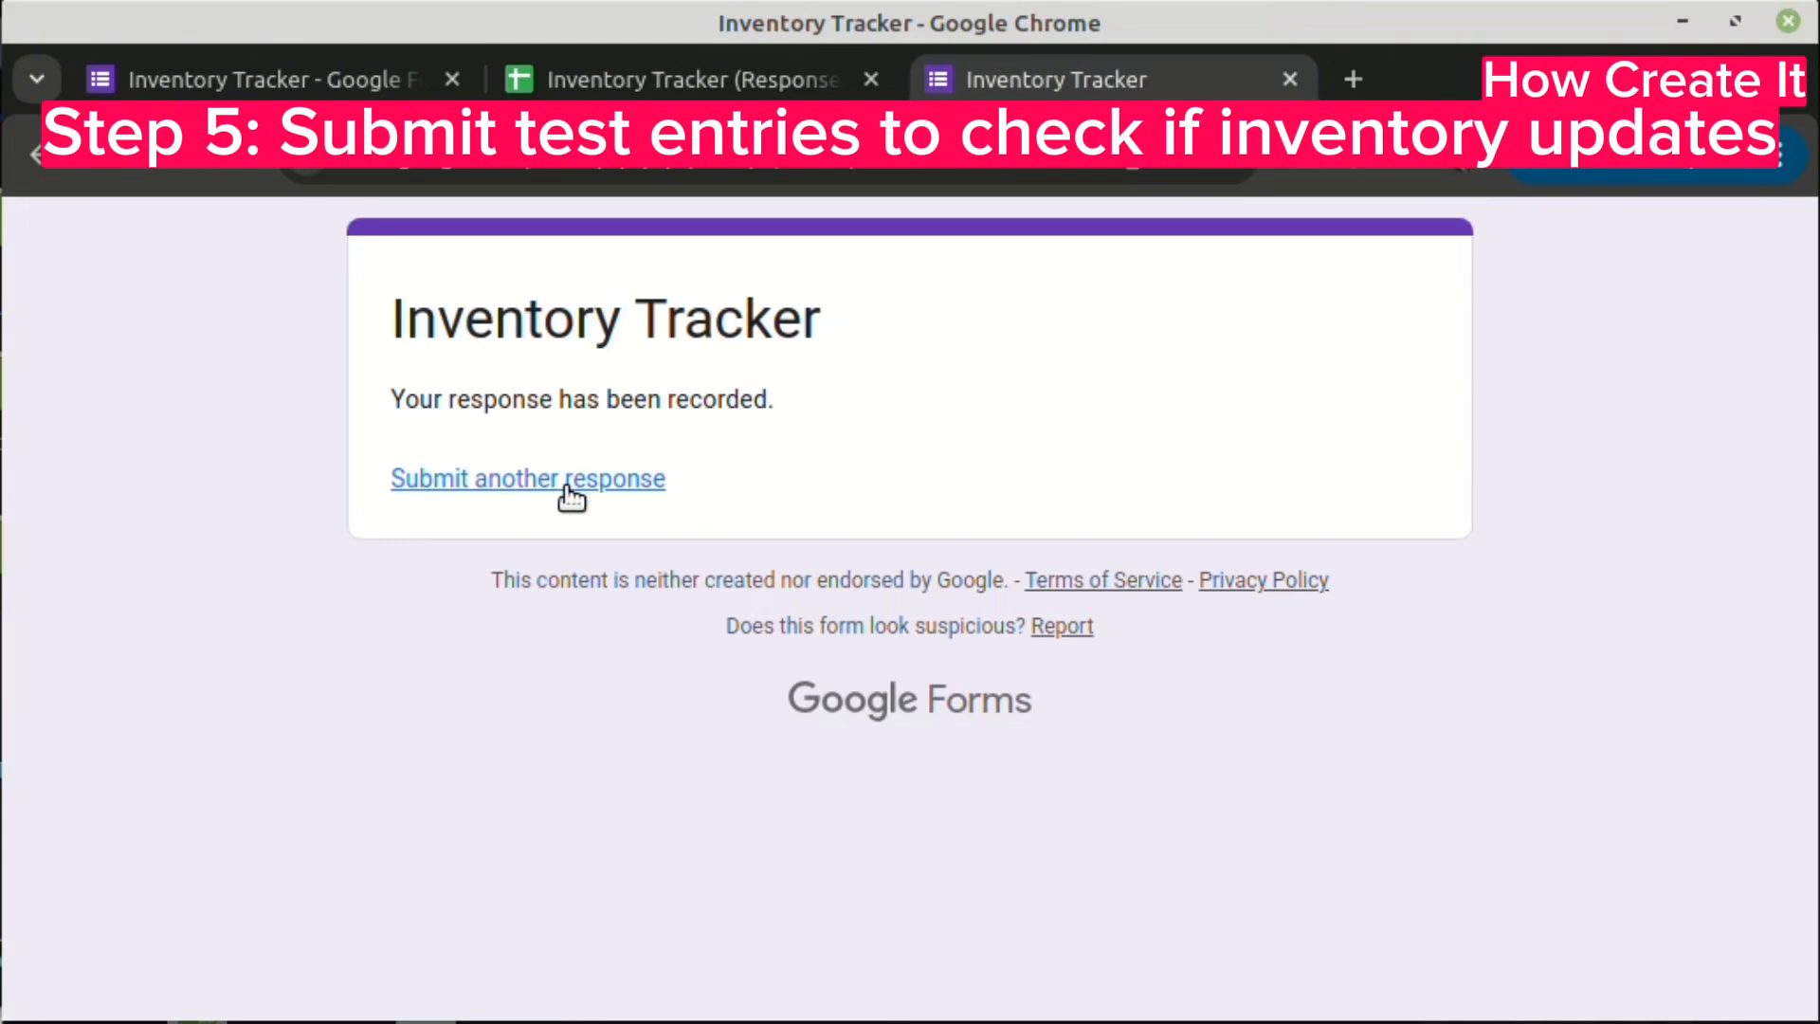
left_click(536, 479)
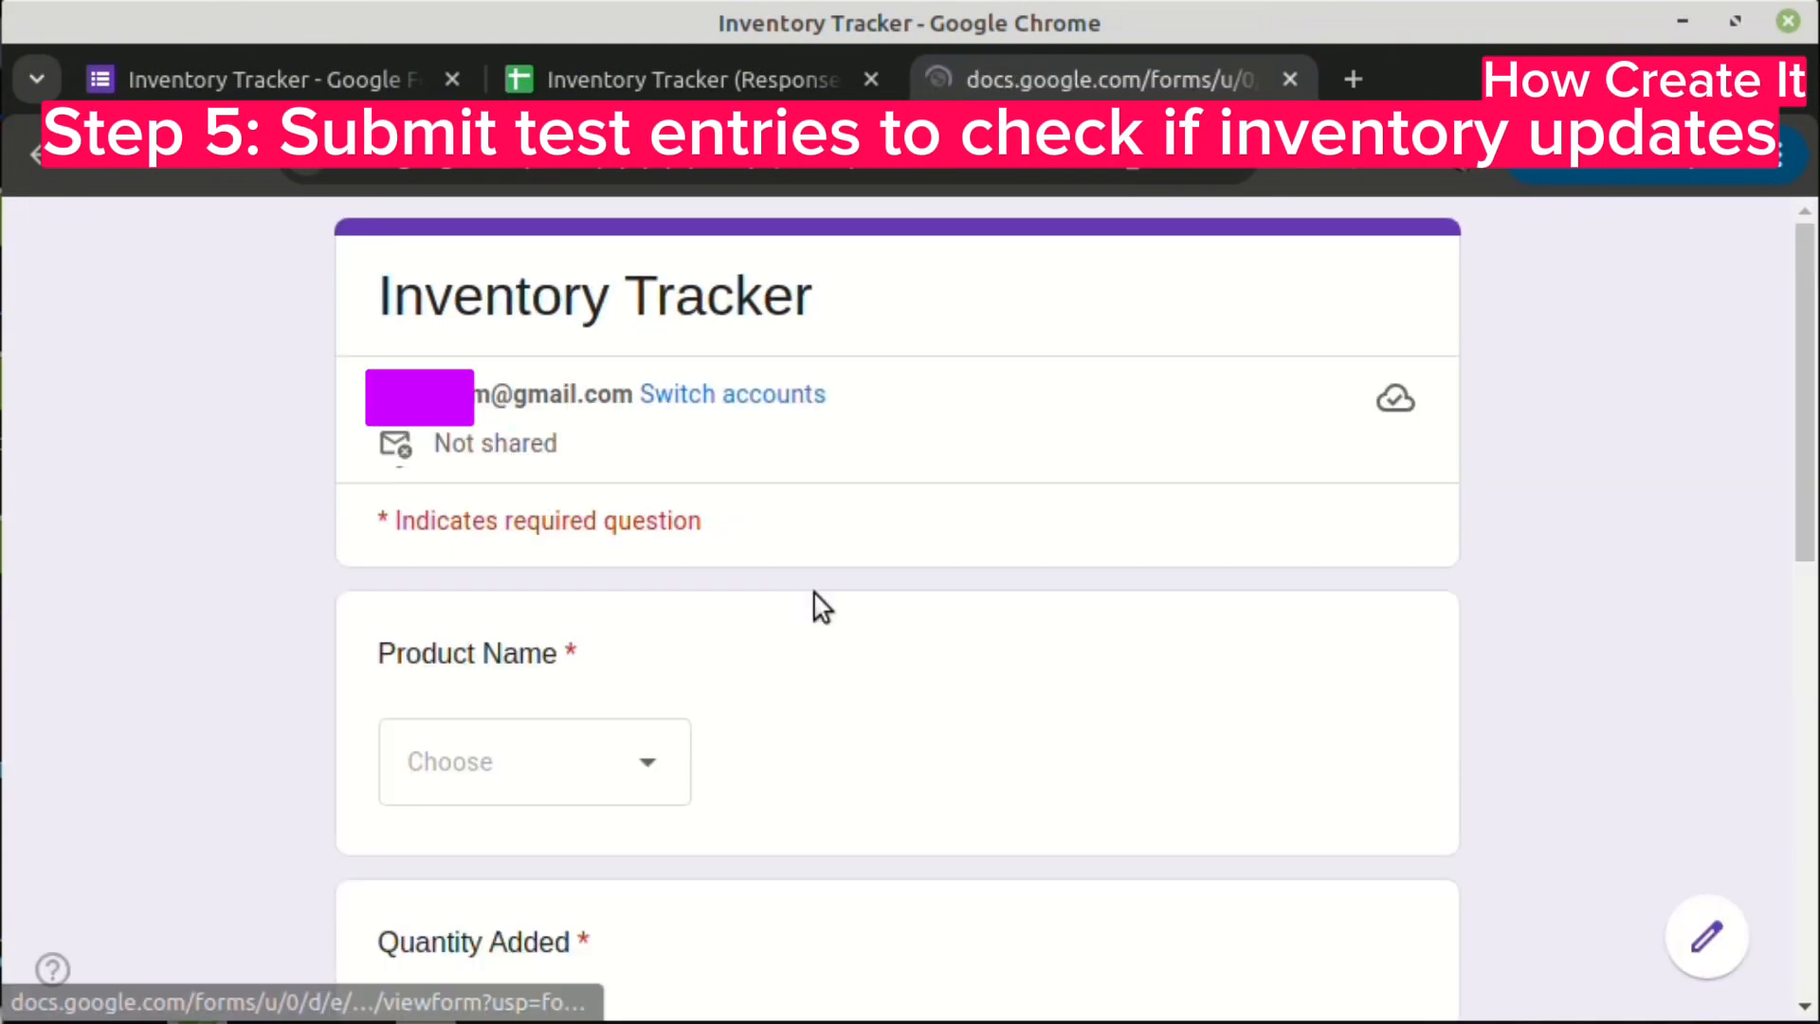
left_click(541, 772)
left_click(446, 752)
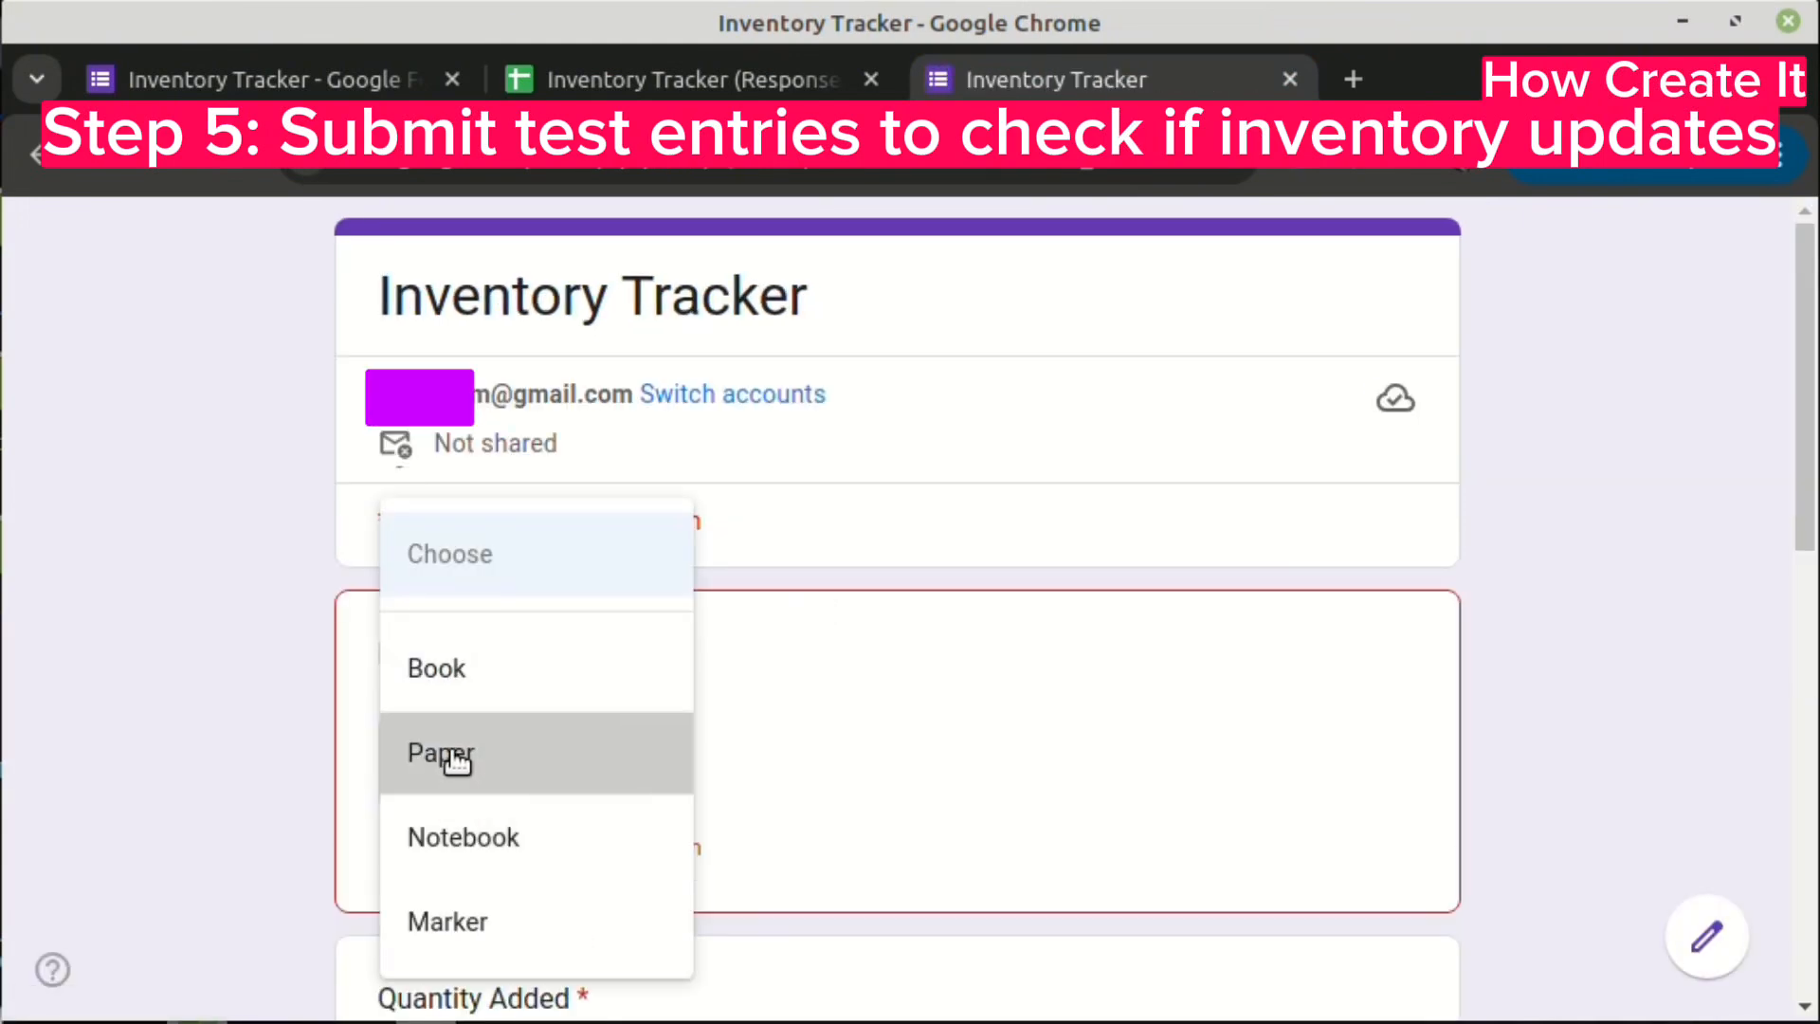
scroll(471, 625, "down", 4)
left_click(469, 617)
type("120")
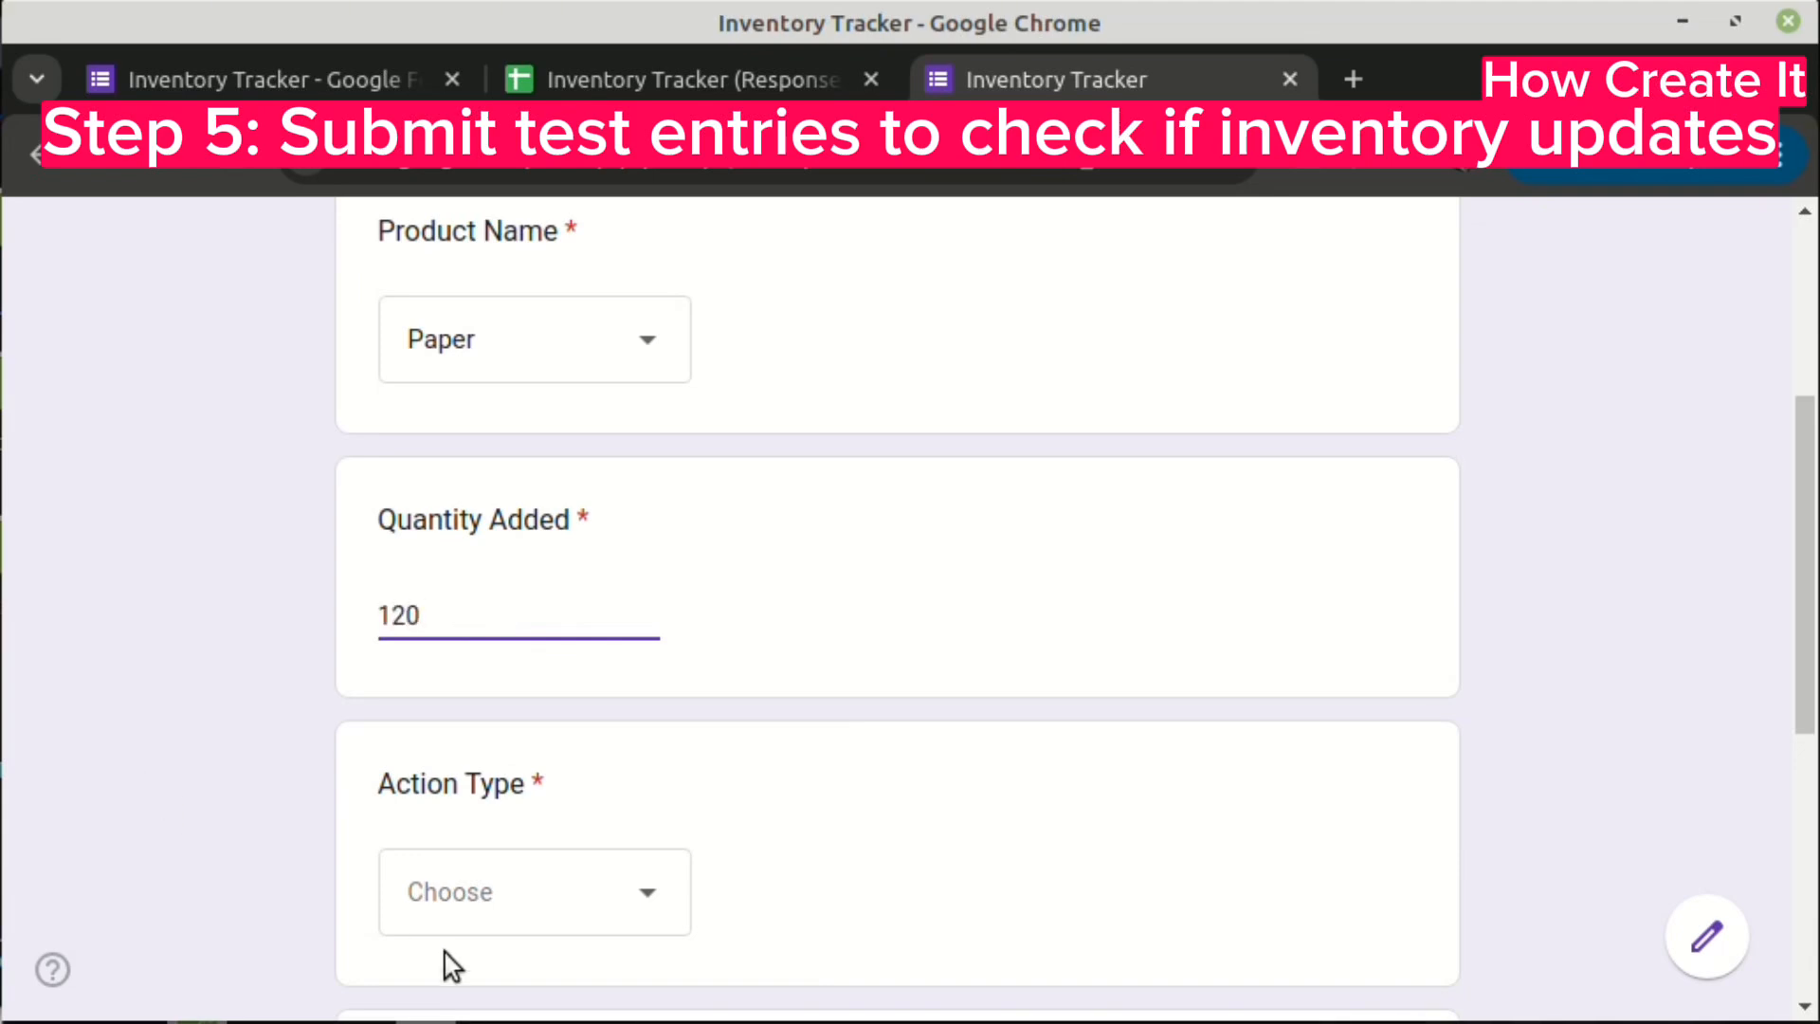
- Set the Action Type to Add and the date to 05/26/2025, and submit the Paper response
left_click(497, 889)
left_click(455, 849)
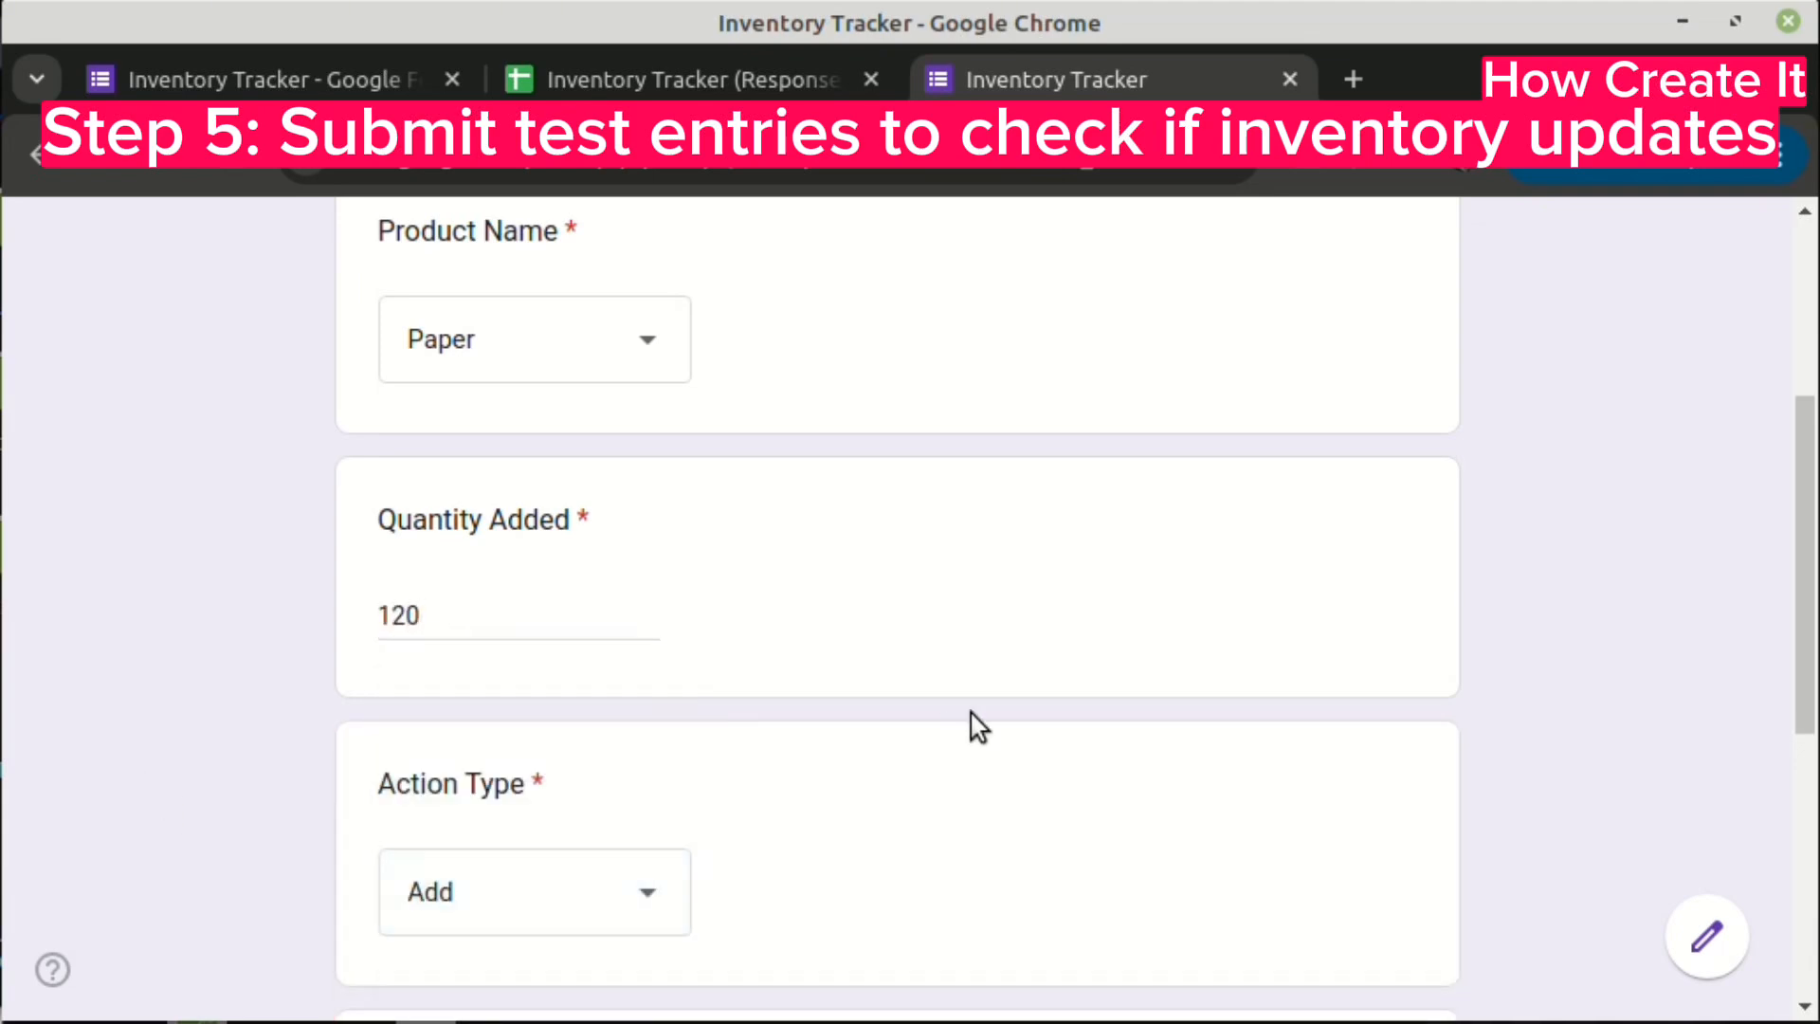
scroll(977, 727, "down", 4)
left_click(588, 772)
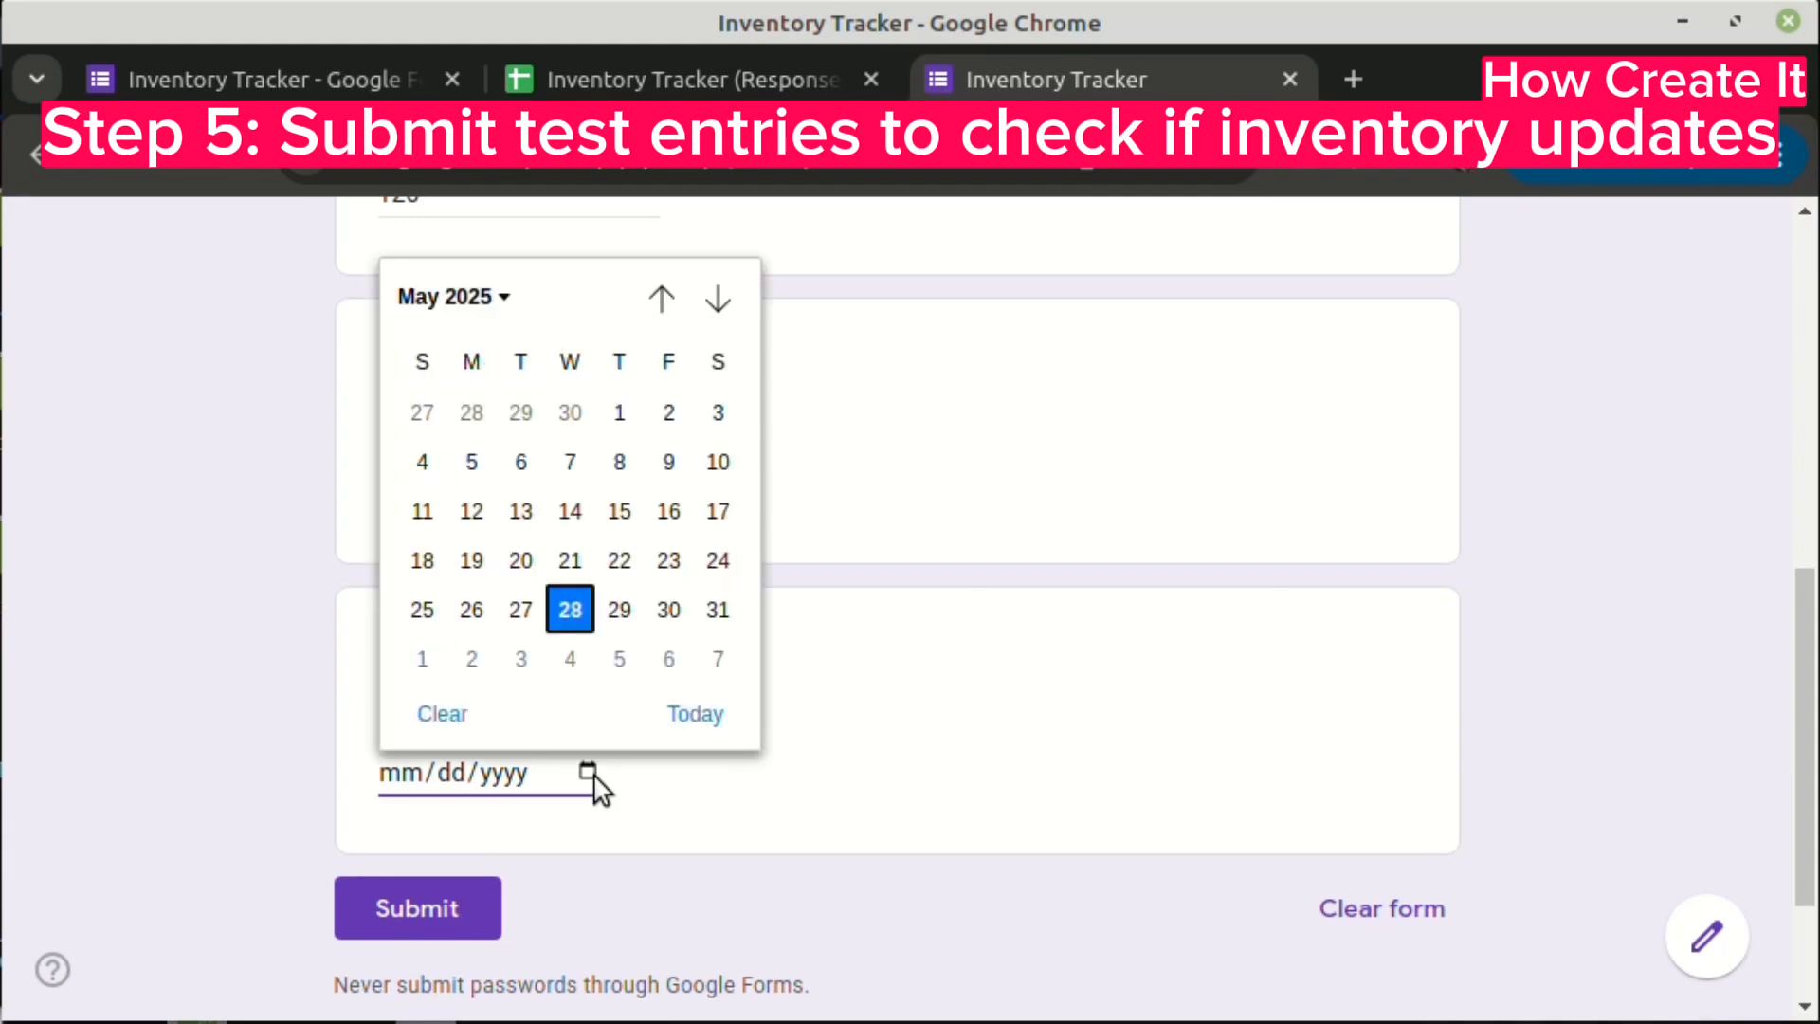
left_click(457, 610)
left_click(411, 899)
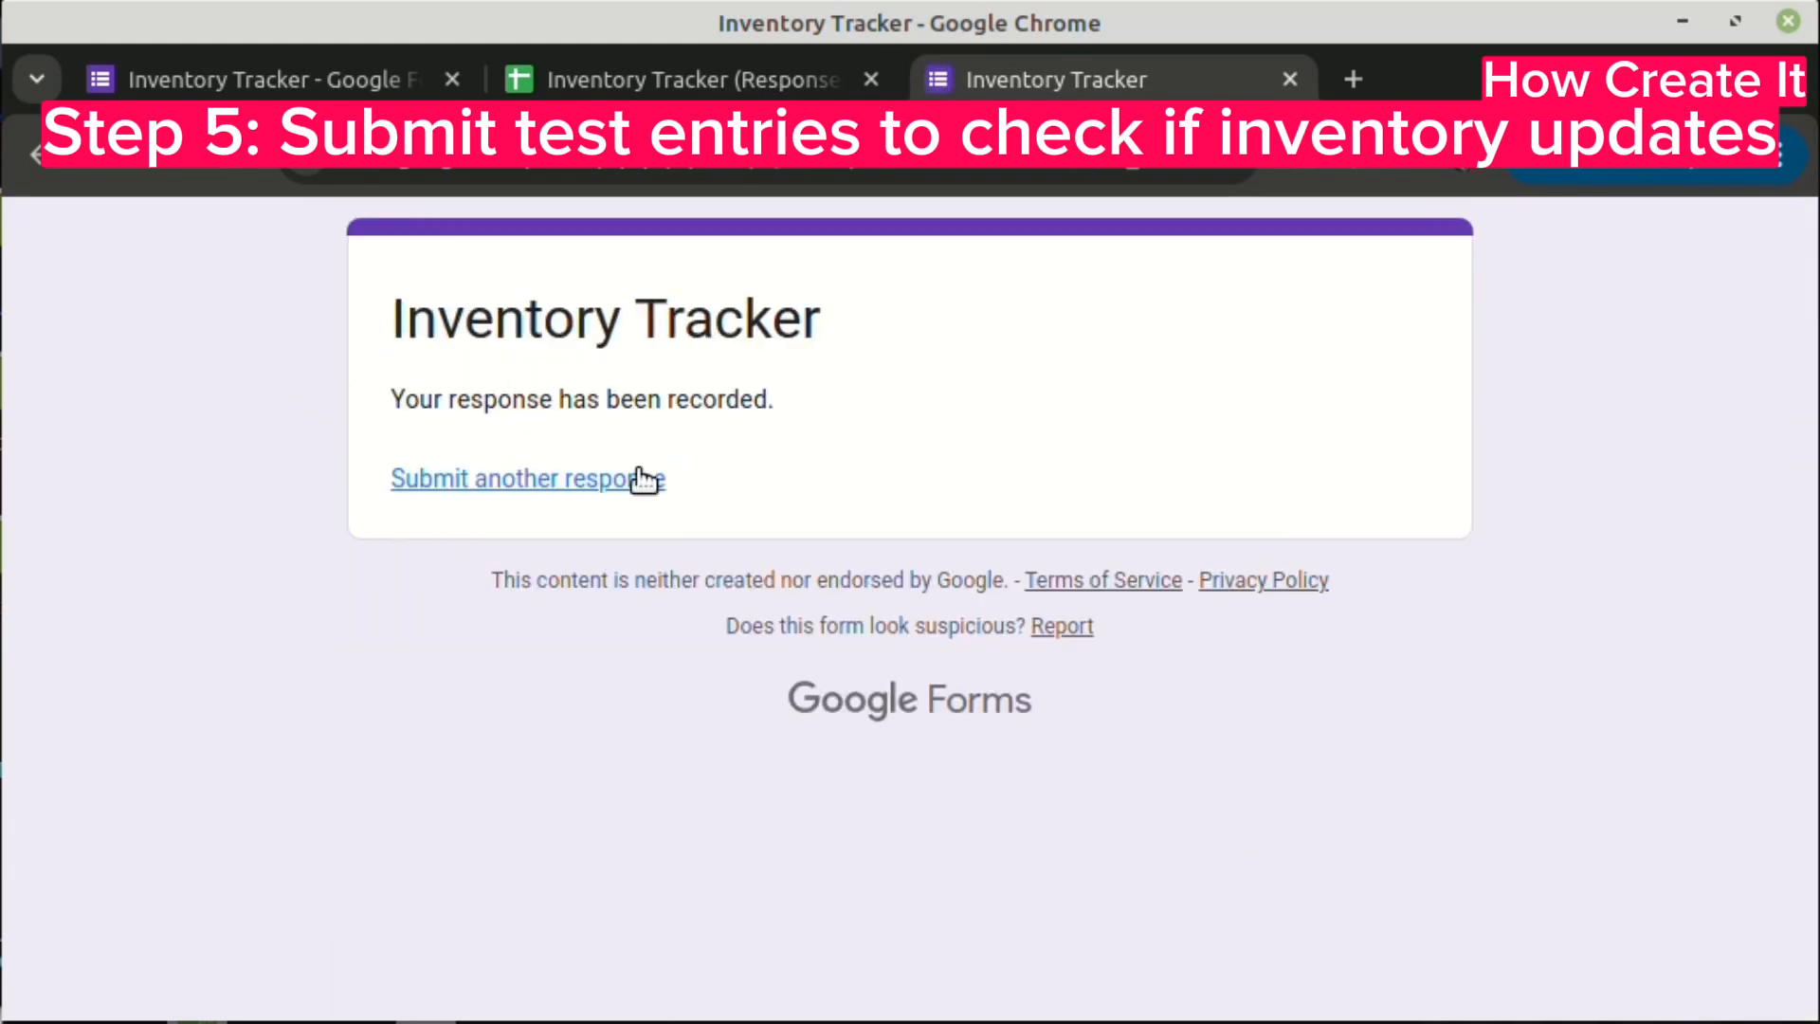
- Check the Paper and Book totals in the Inventory sheet and their action types in the Form responses 1 sheet
left_click(740, 76)
left_click(492, 593)
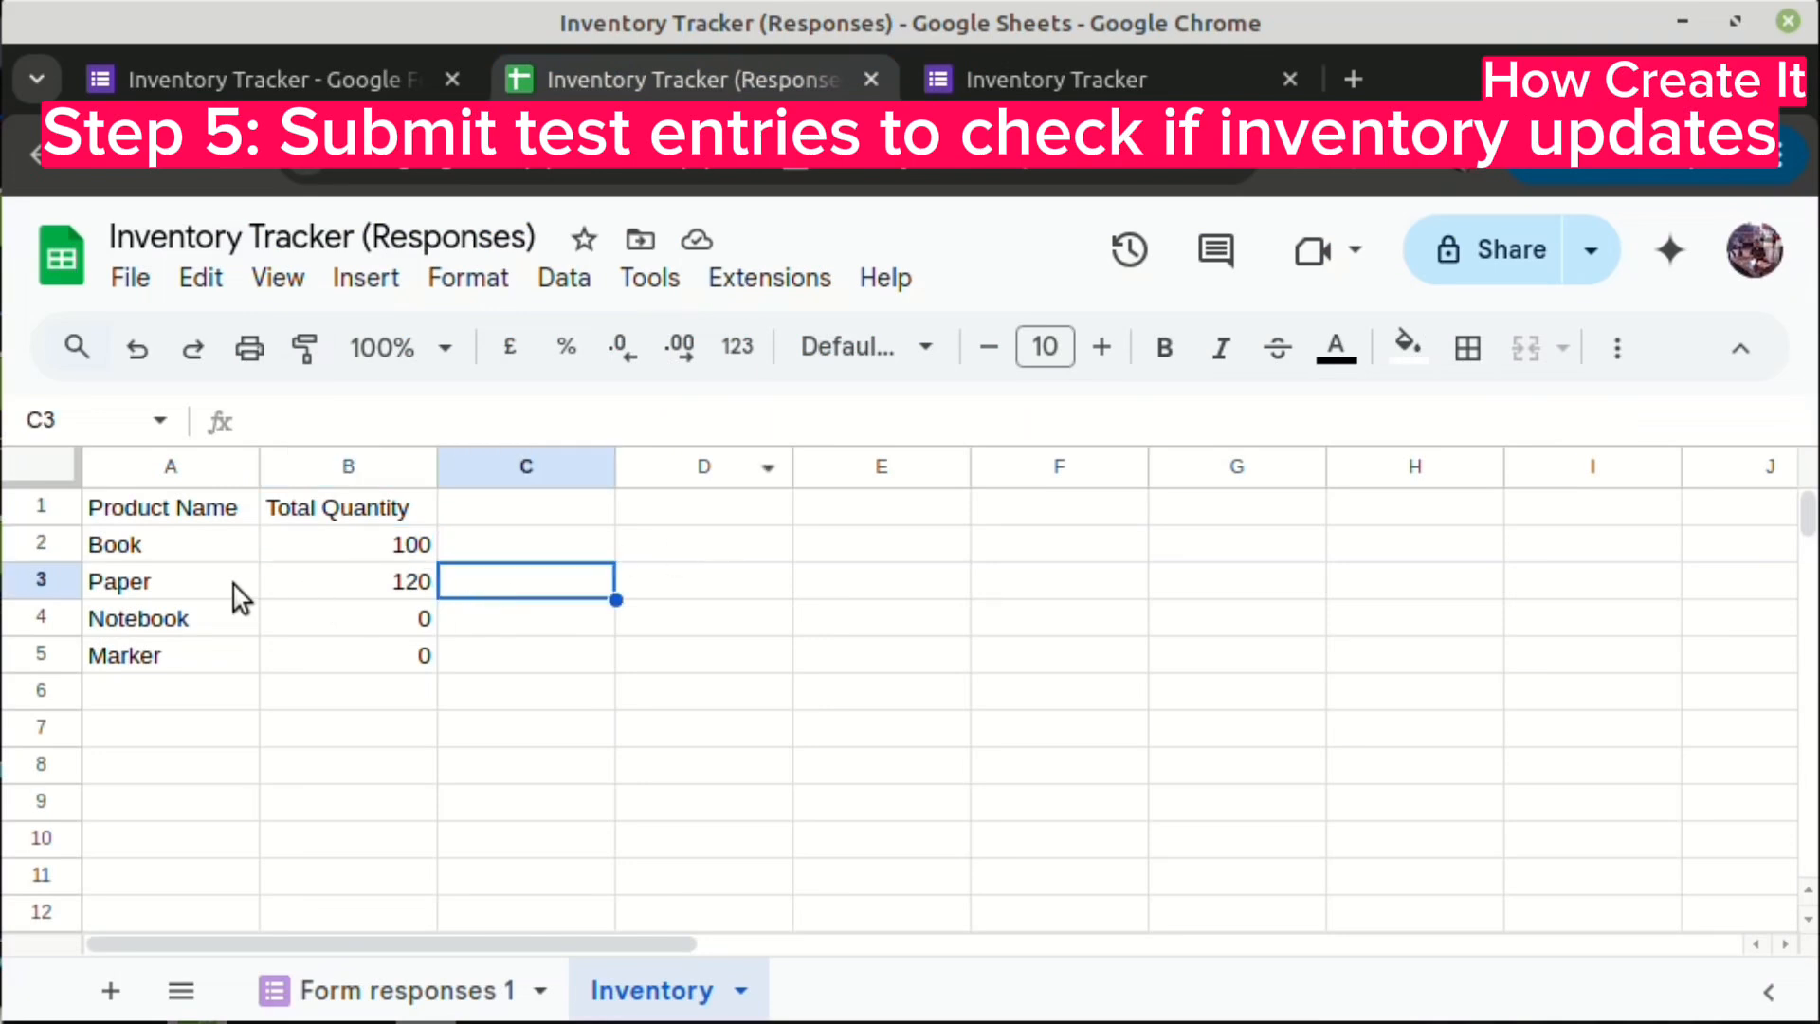
left_click(351, 595)
left_click(355, 555)
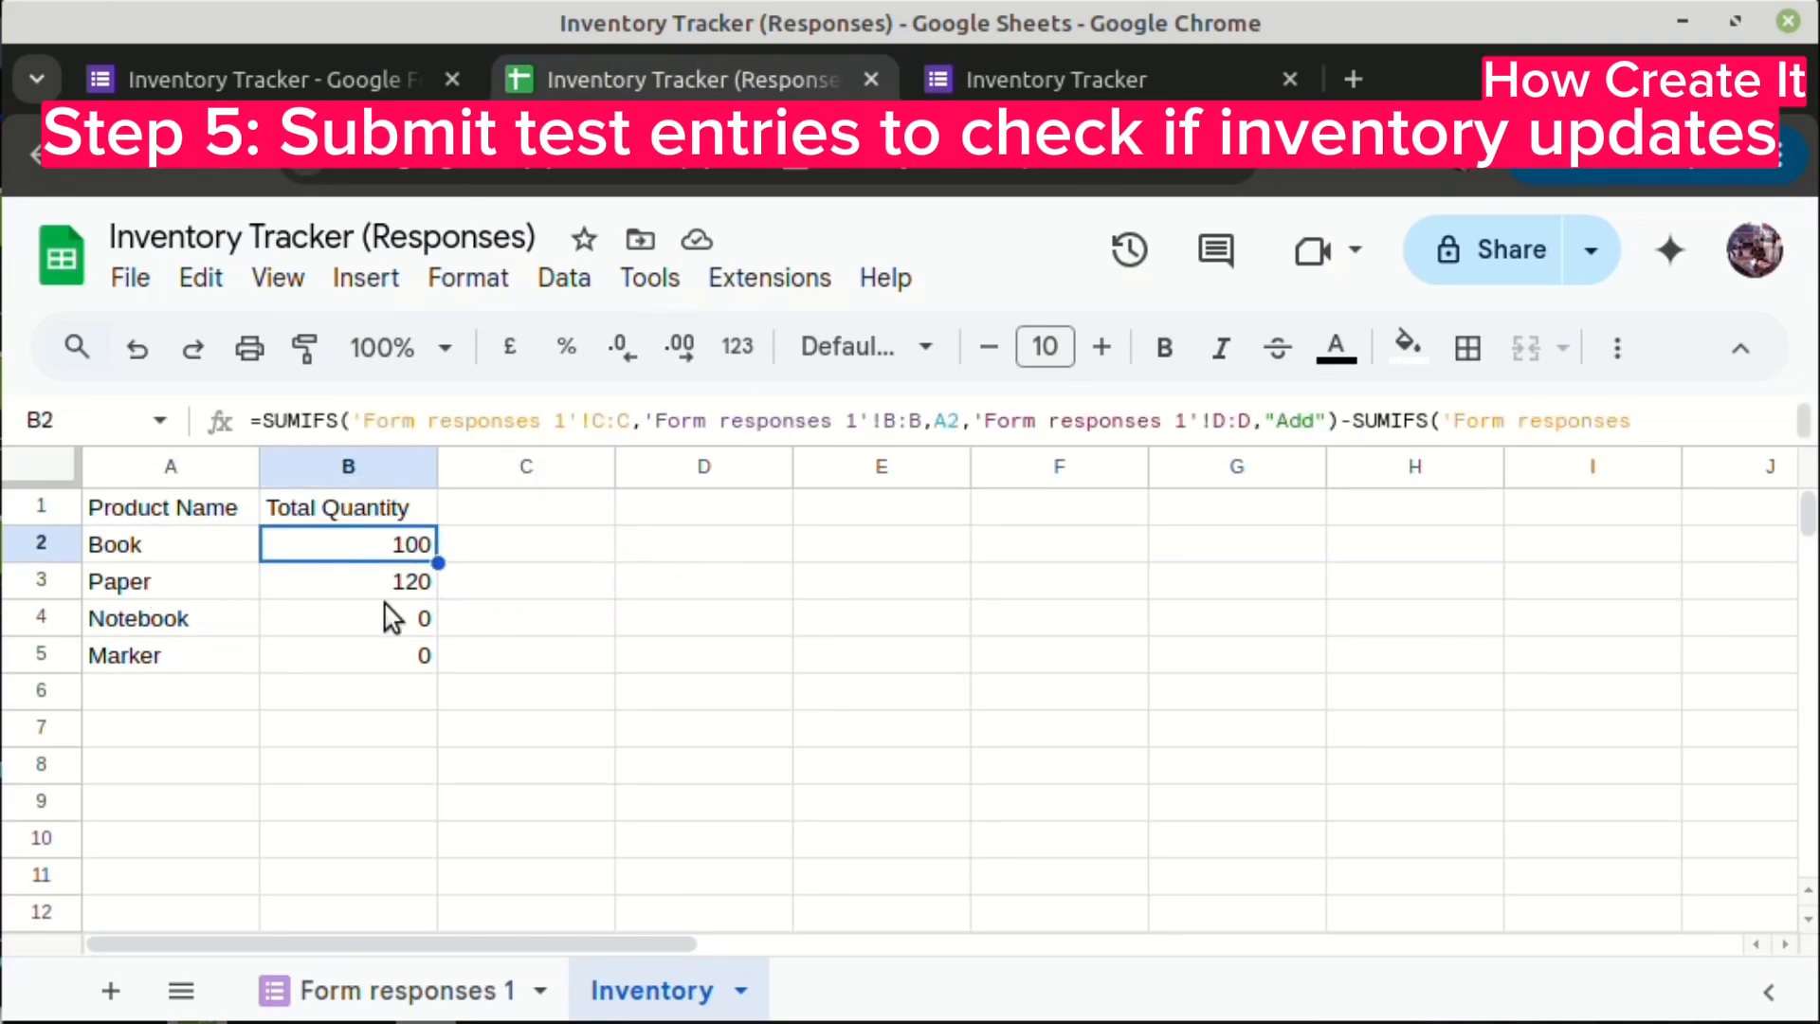
left_click(359, 988)
left_click(787, 811)
left_click(948, 621)
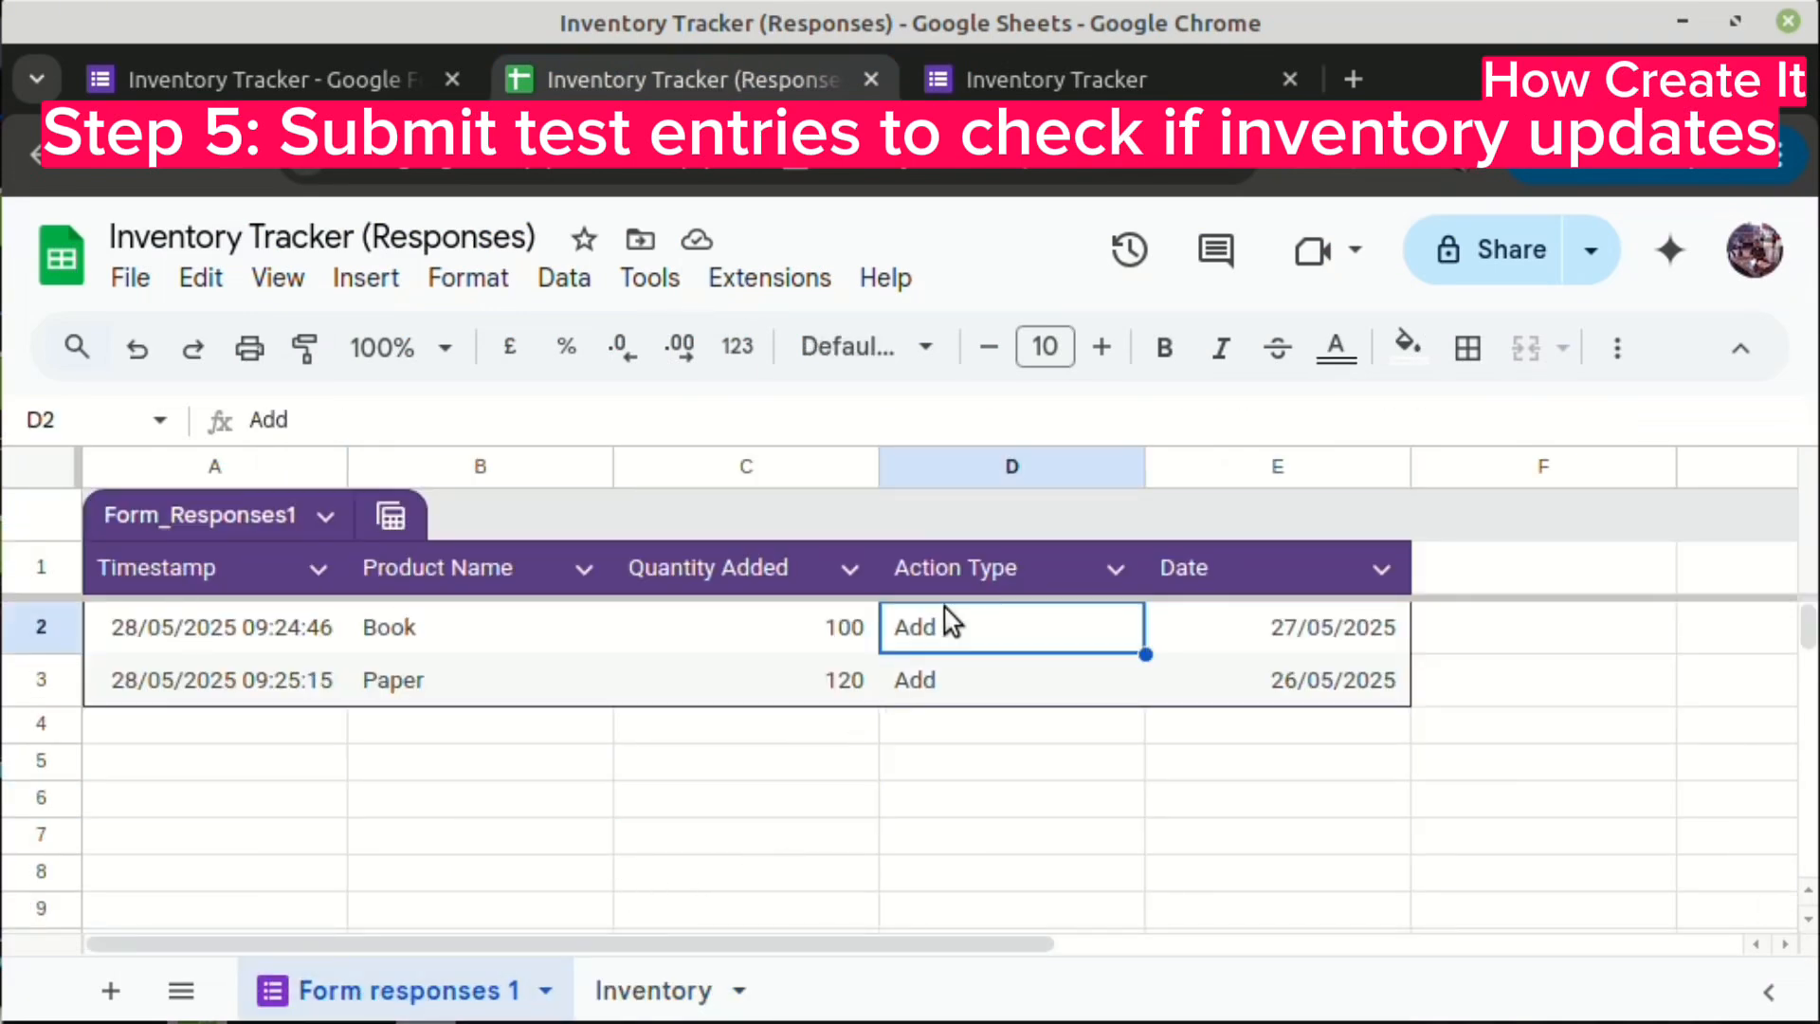
left_click(948, 678)
left_click(948, 761)
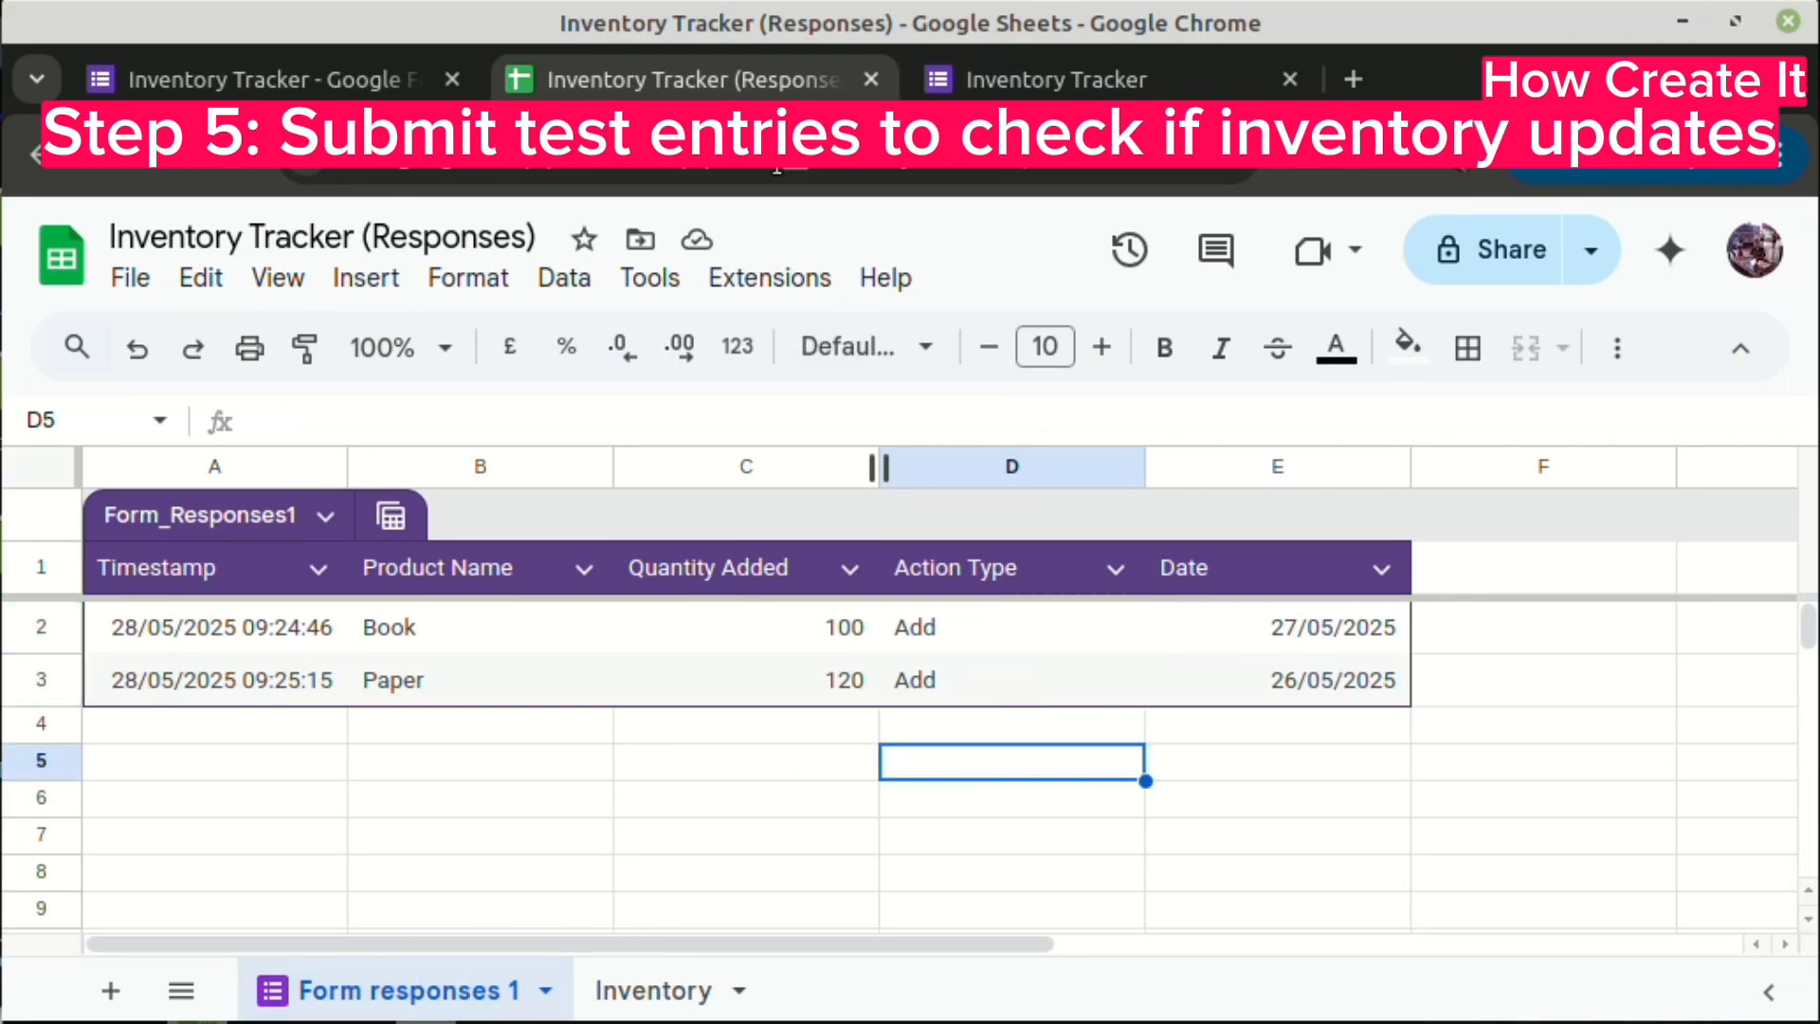
- Start another form response with Book as the Product Name and 25 as the Quantity Added
left_click(1075, 76)
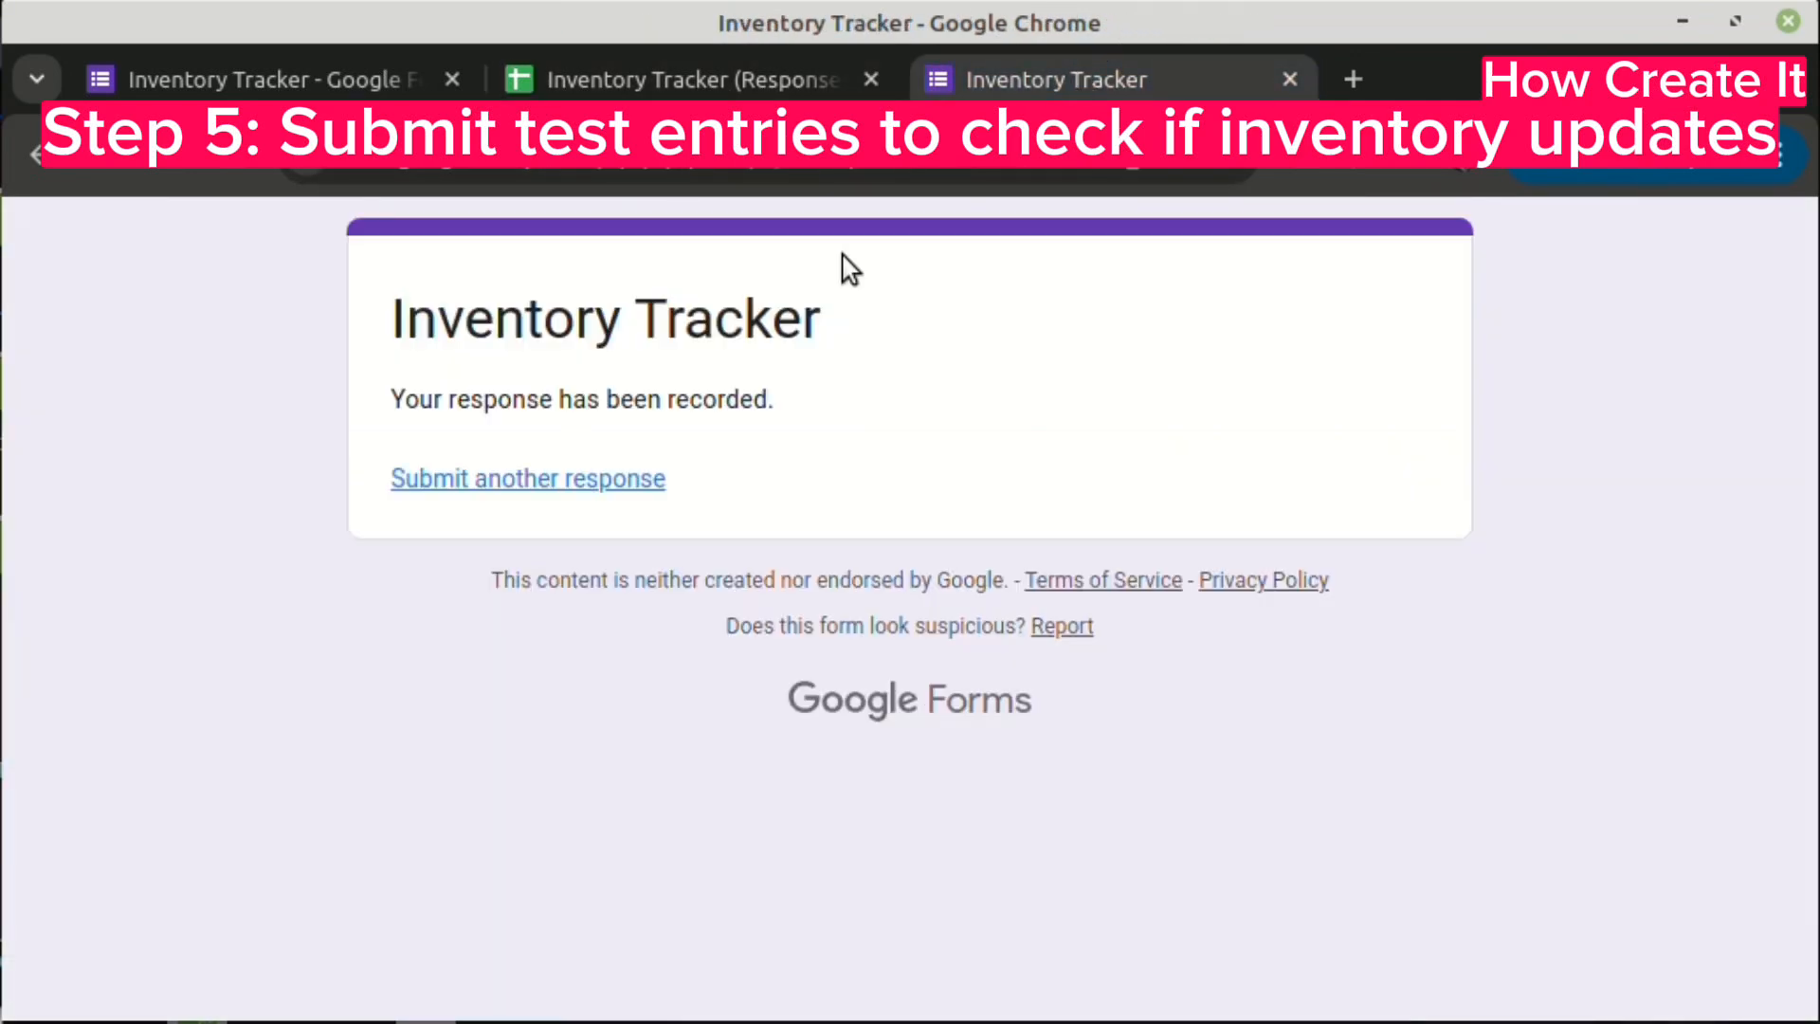
left_click(559, 478)
left_click(539, 758)
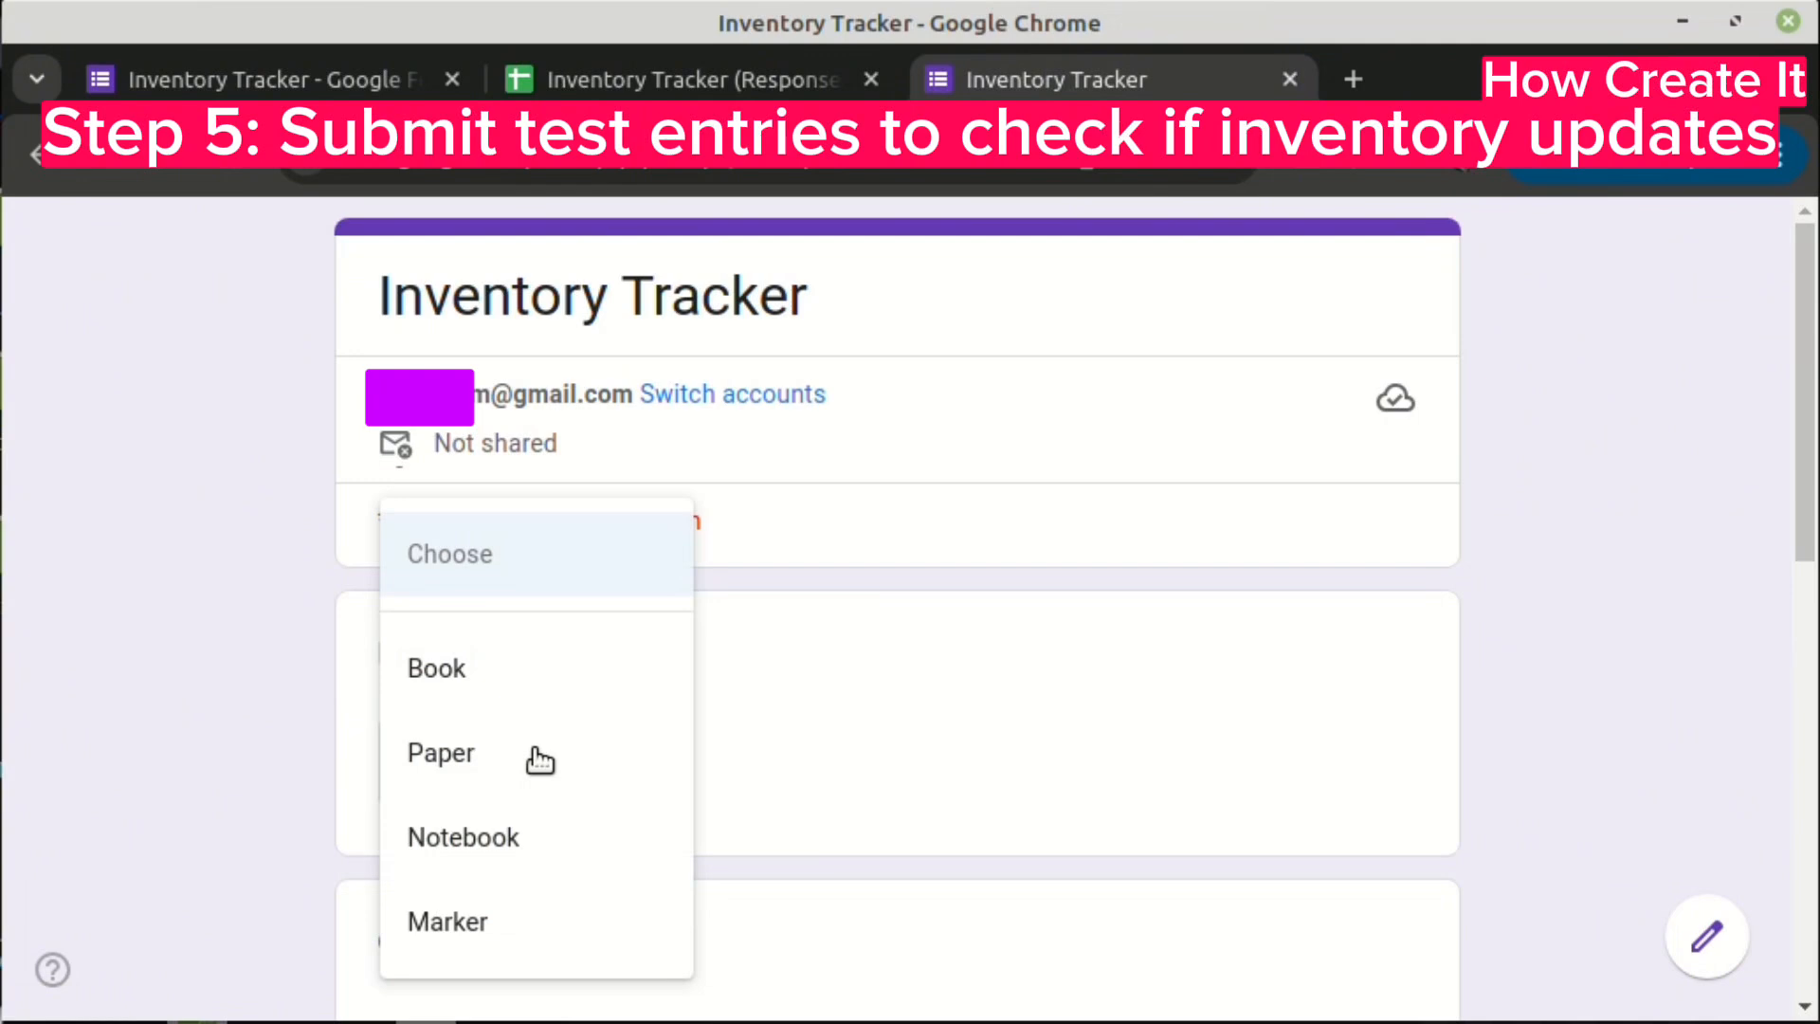
left_click(471, 674)
scroll(474, 702, "down", 2)
left_click(512, 826)
type("25")
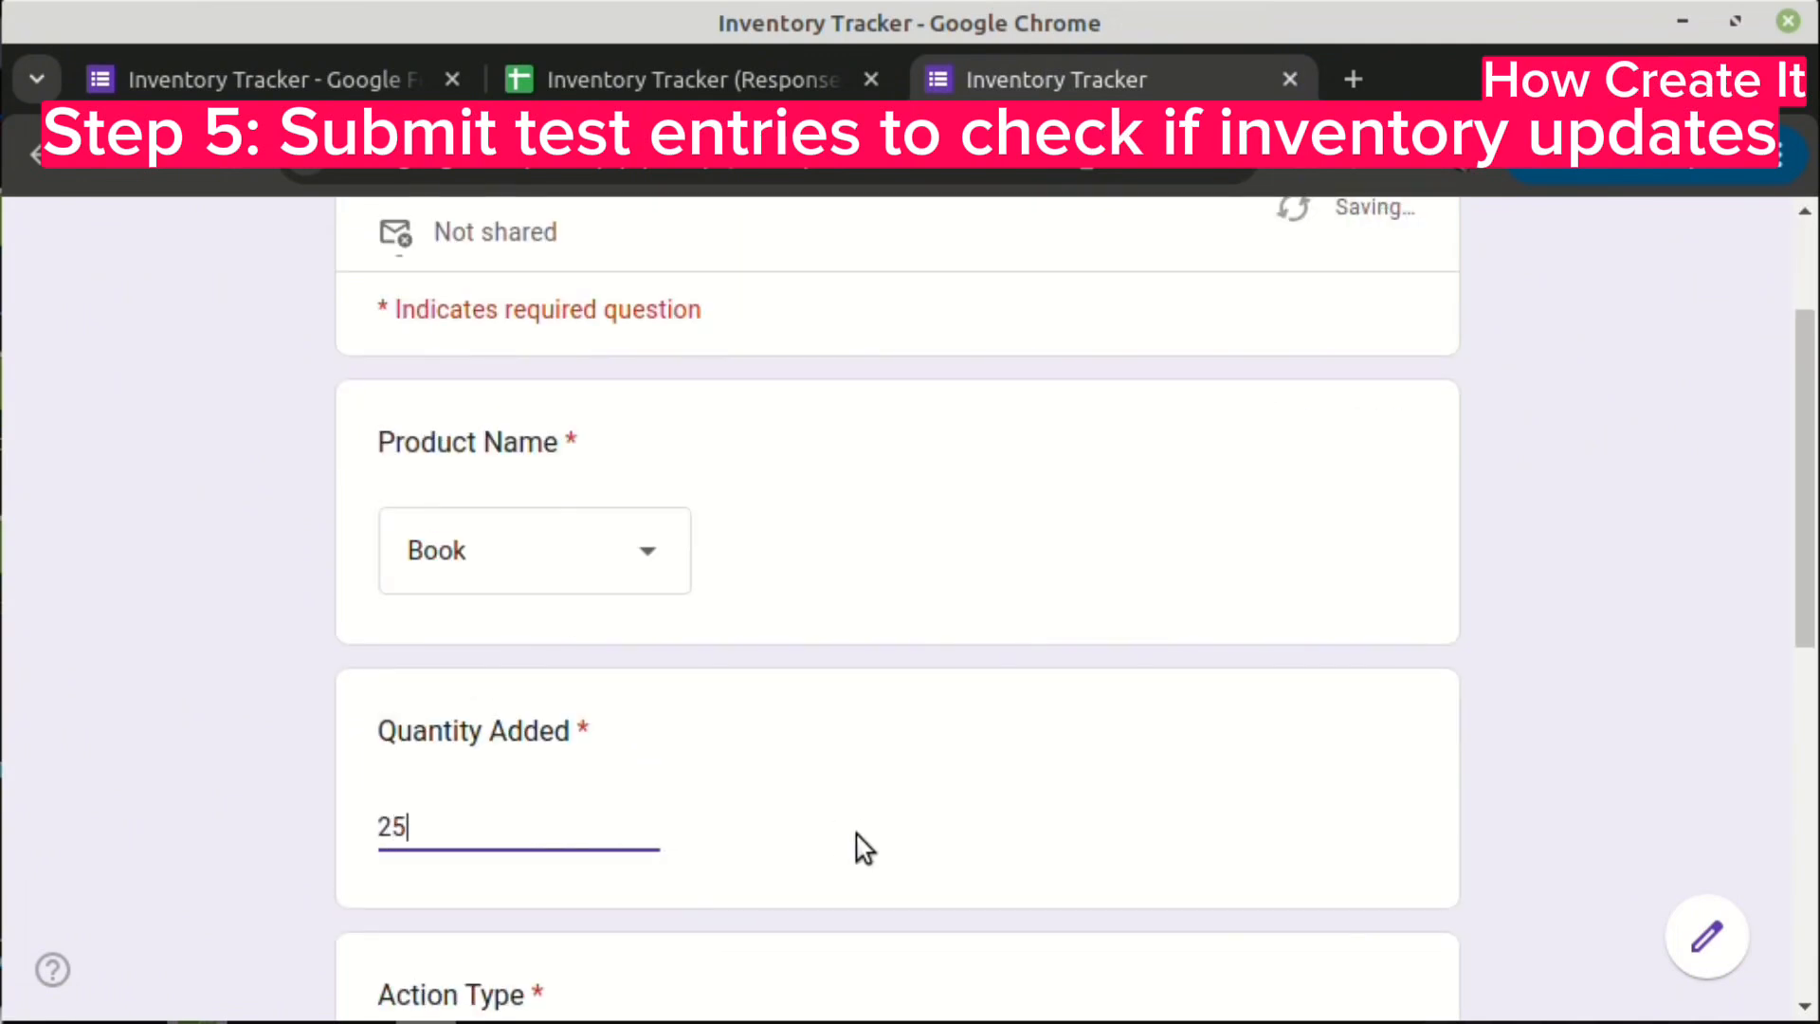
- Set the Action Type to Remove and the date to 05/28/2025, and submit the Book response
scroll(863, 847, "down", 6)
left_click(601, 467)
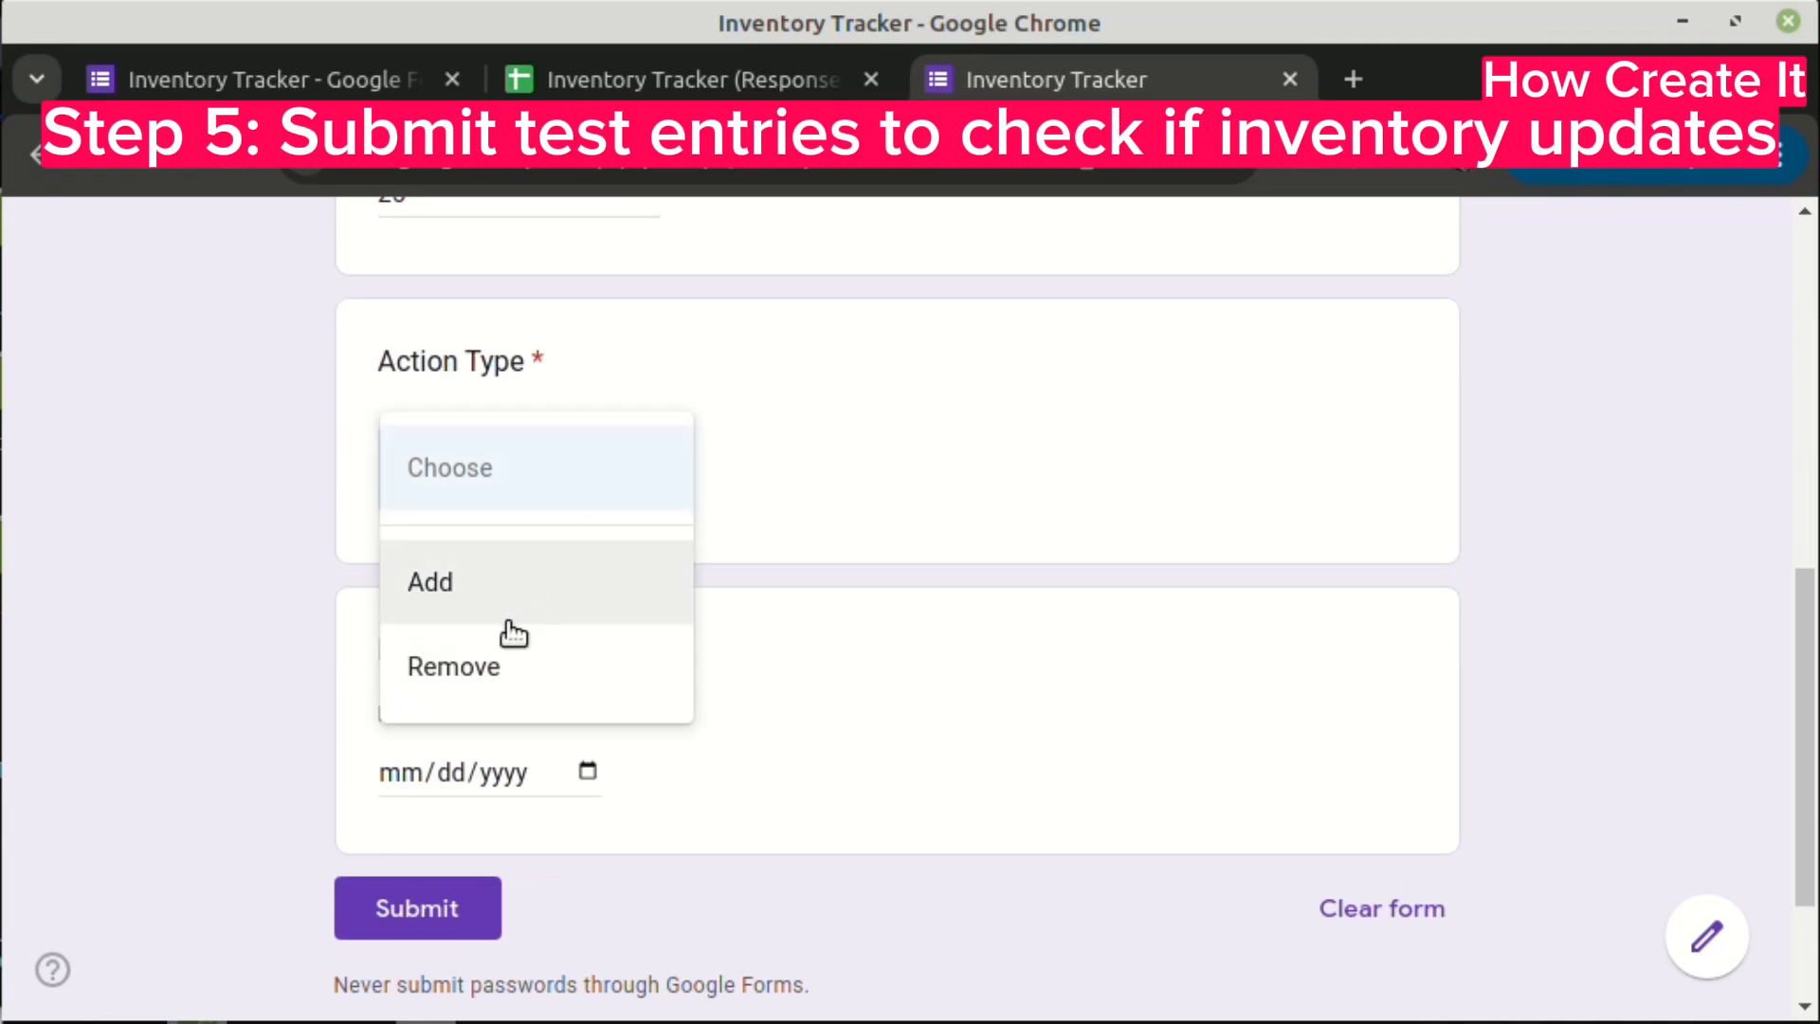
left_click(467, 675)
left_click(588, 772)
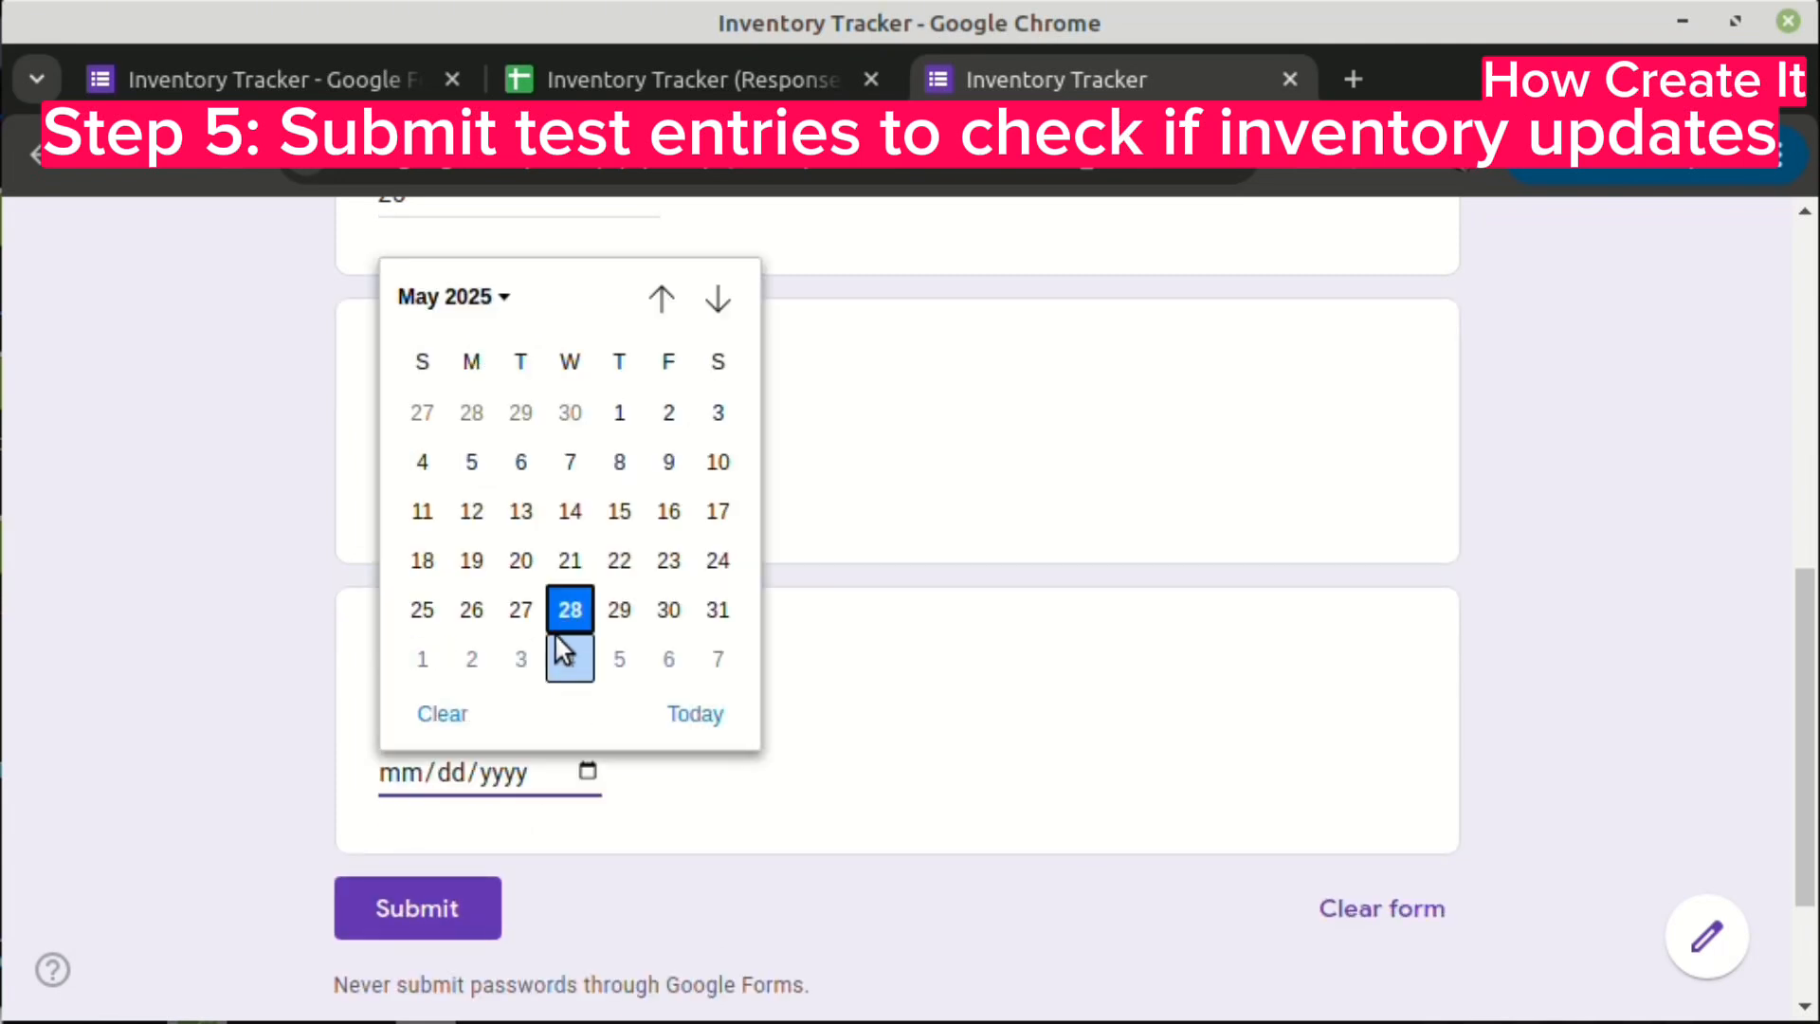
left_click(570, 609)
left_click(423, 914)
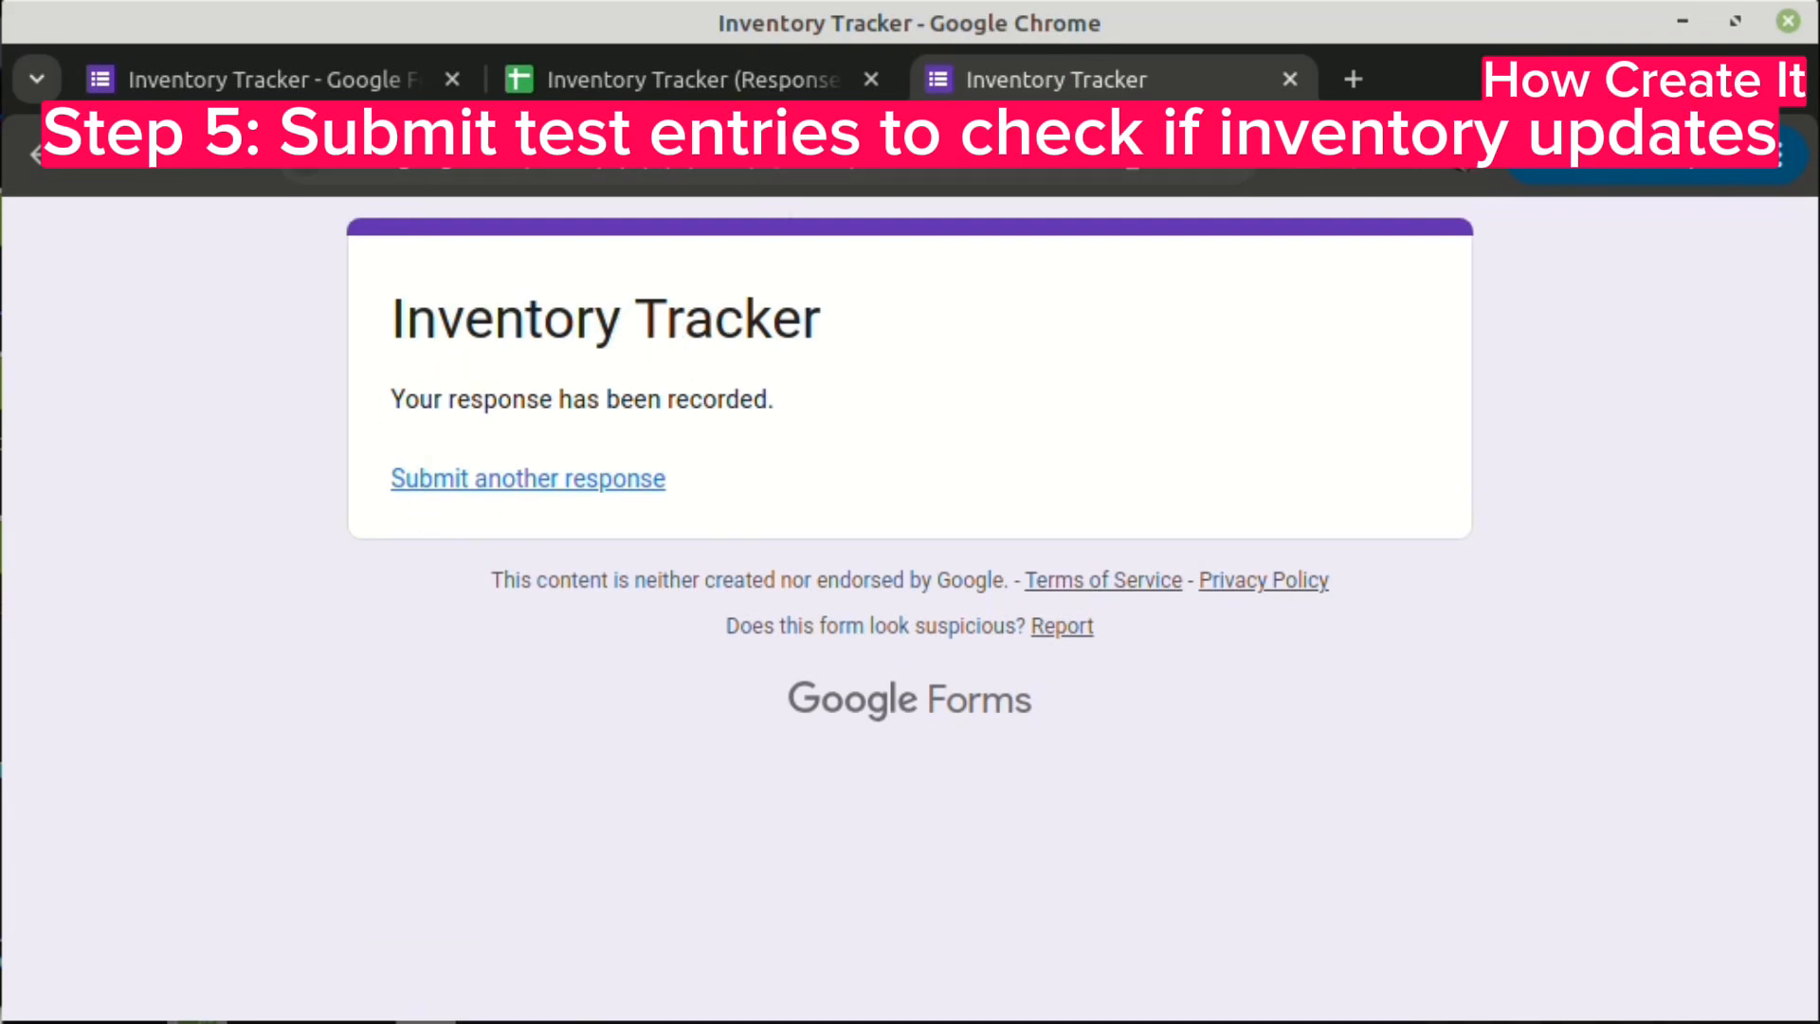
- Compare the Book entries and their action types in the Form responses 1 sheet with the product totals in the Inventory sheet
left_click(659, 80)
left_click(456, 787)
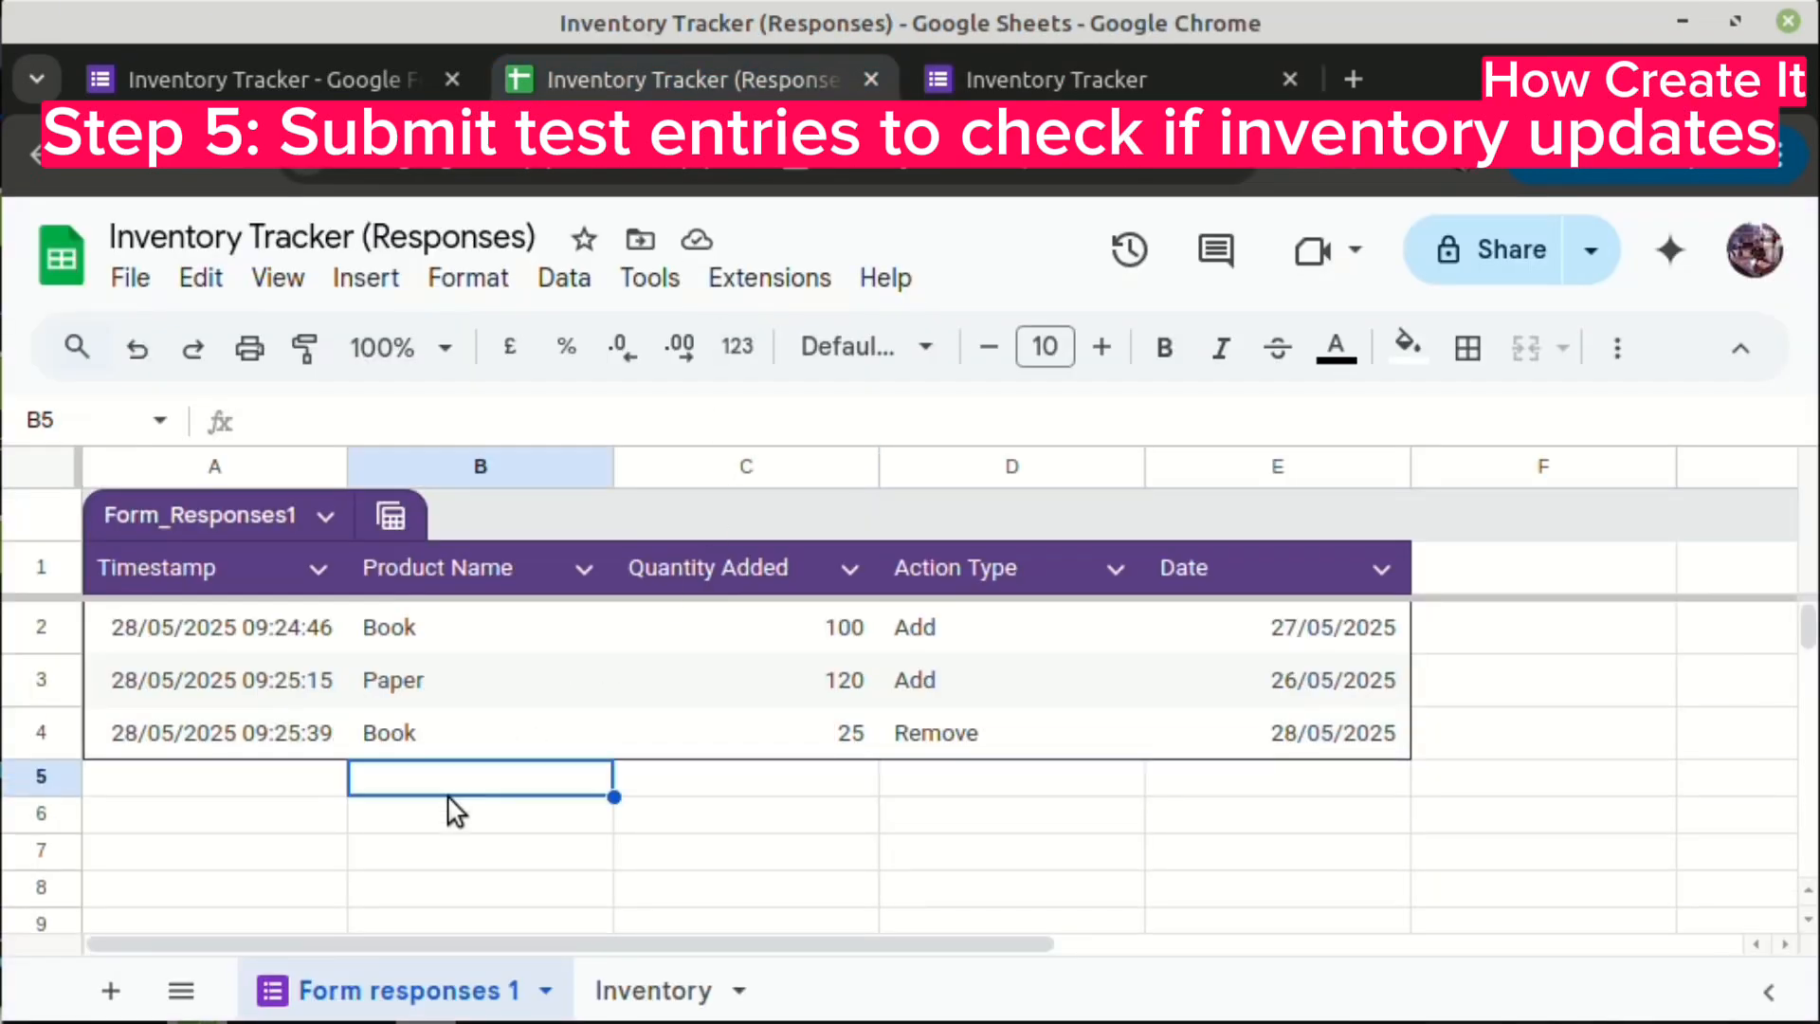
left_click(413, 645)
left_click(411, 744)
left_click(956, 630)
left_click(941, 732)
left_click(641, 996)
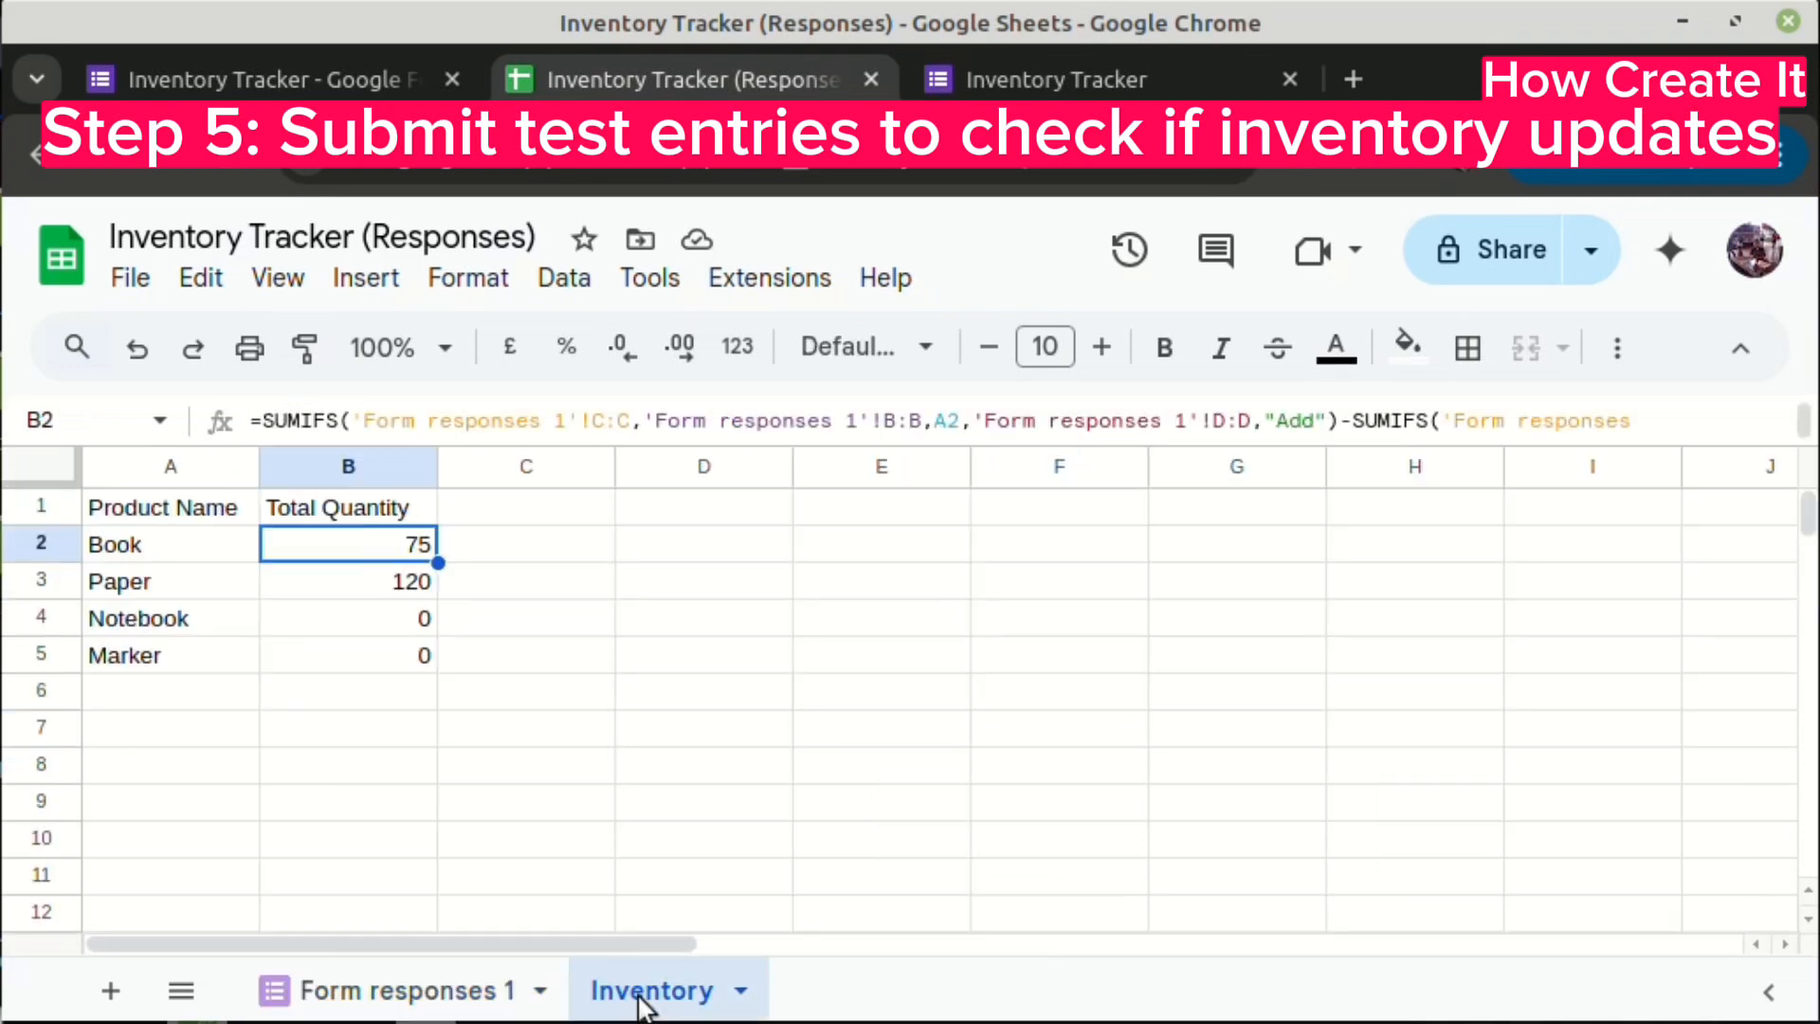
left_click(531, 581)
left_click(409, 540)
left_click(361, 694)
left_click(334, 616)
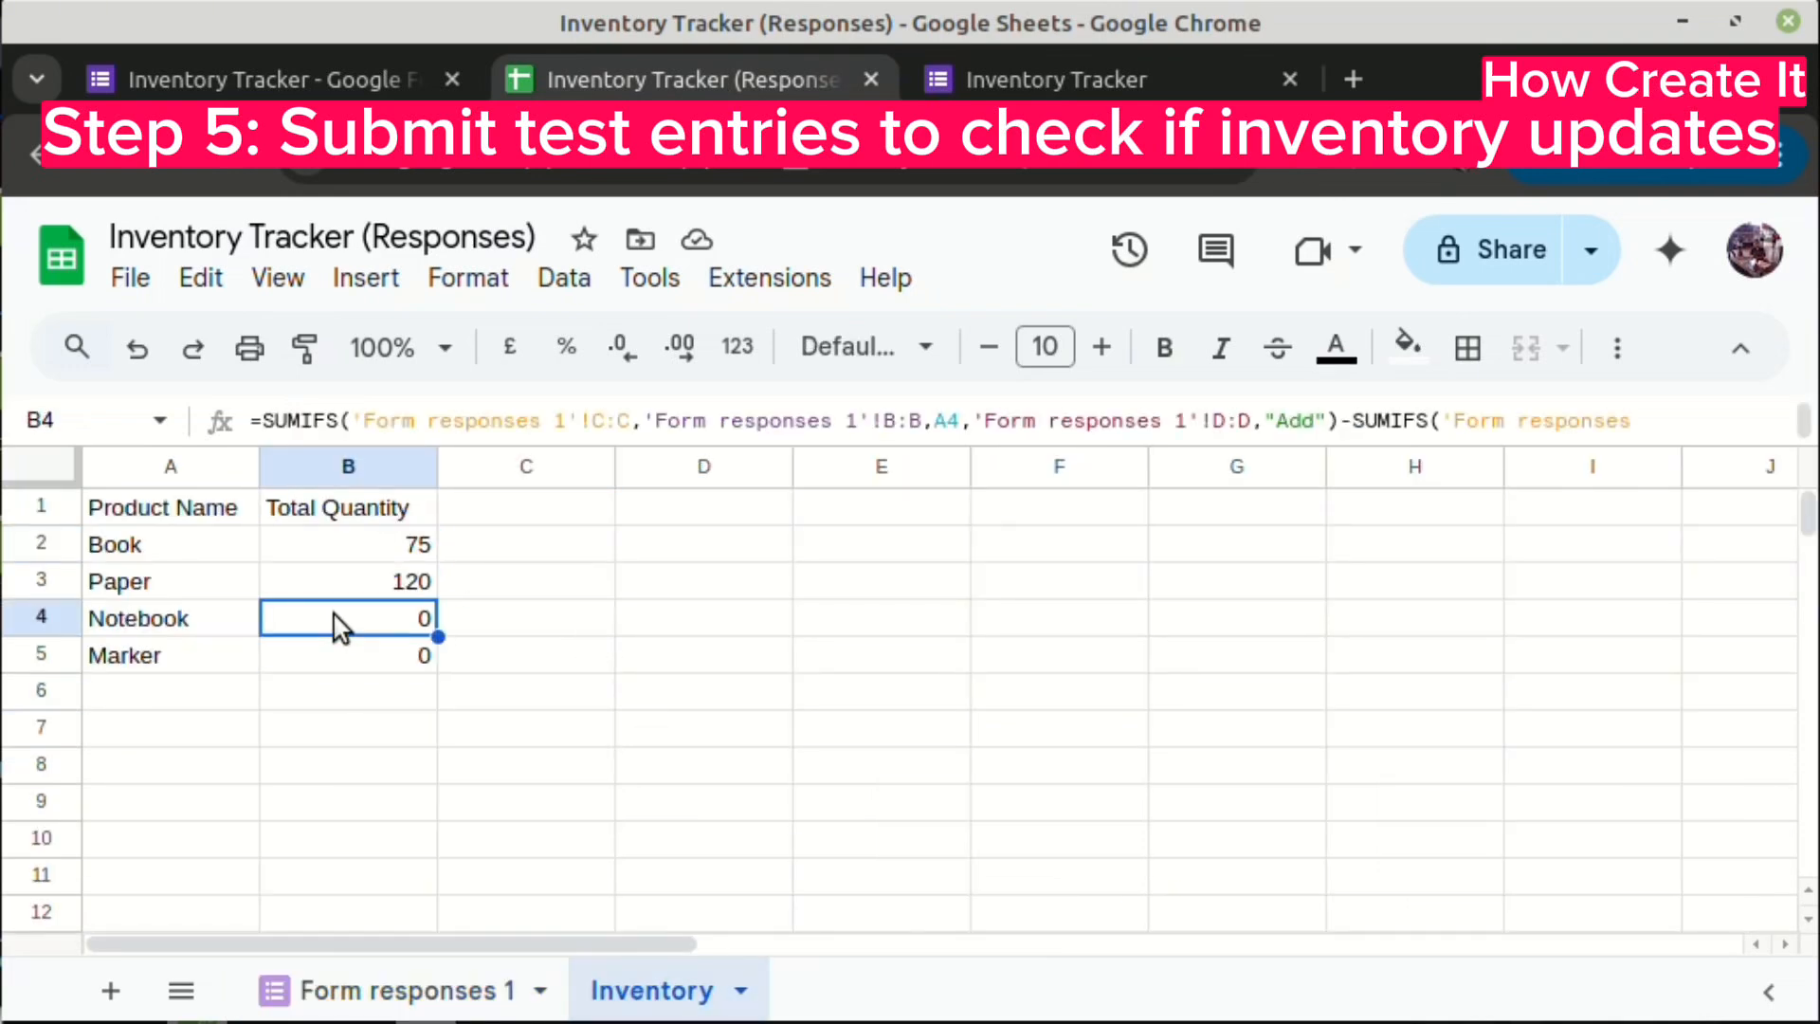
- Start another form response with Marker as the Product Name and 500 as the Quantity Added
left_click(1014, 78)
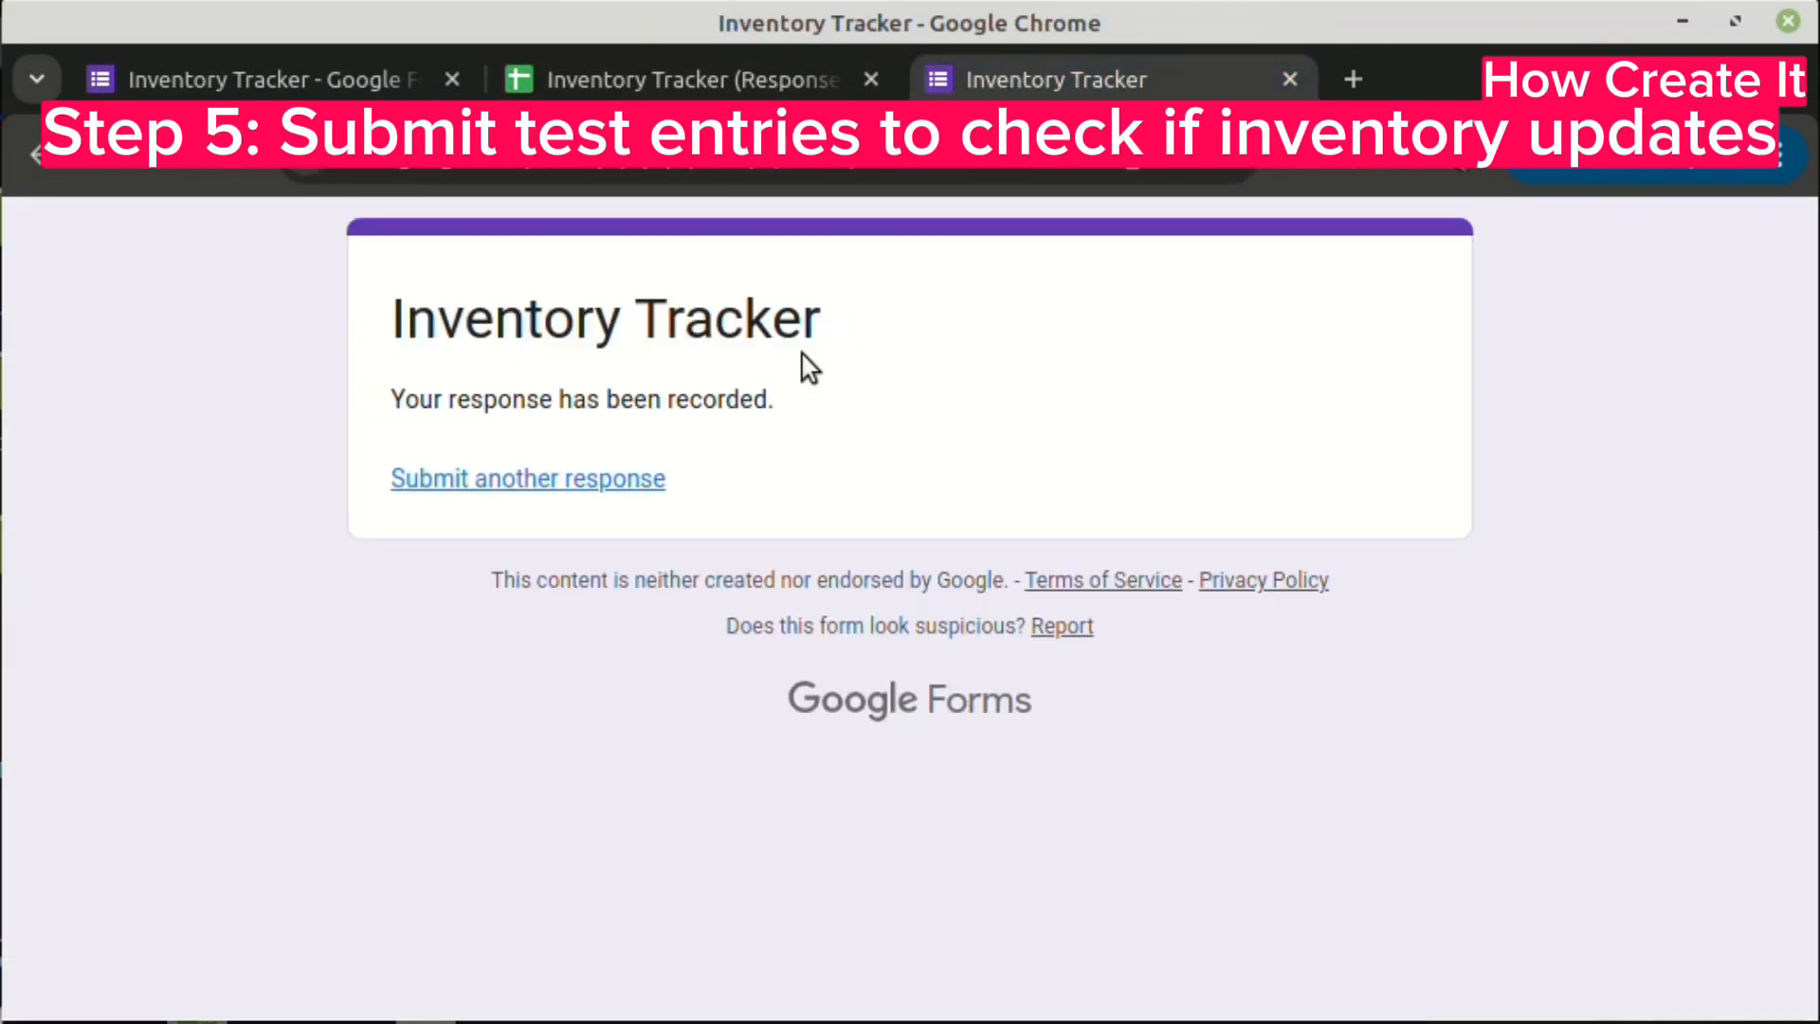
left_click(567, 482)
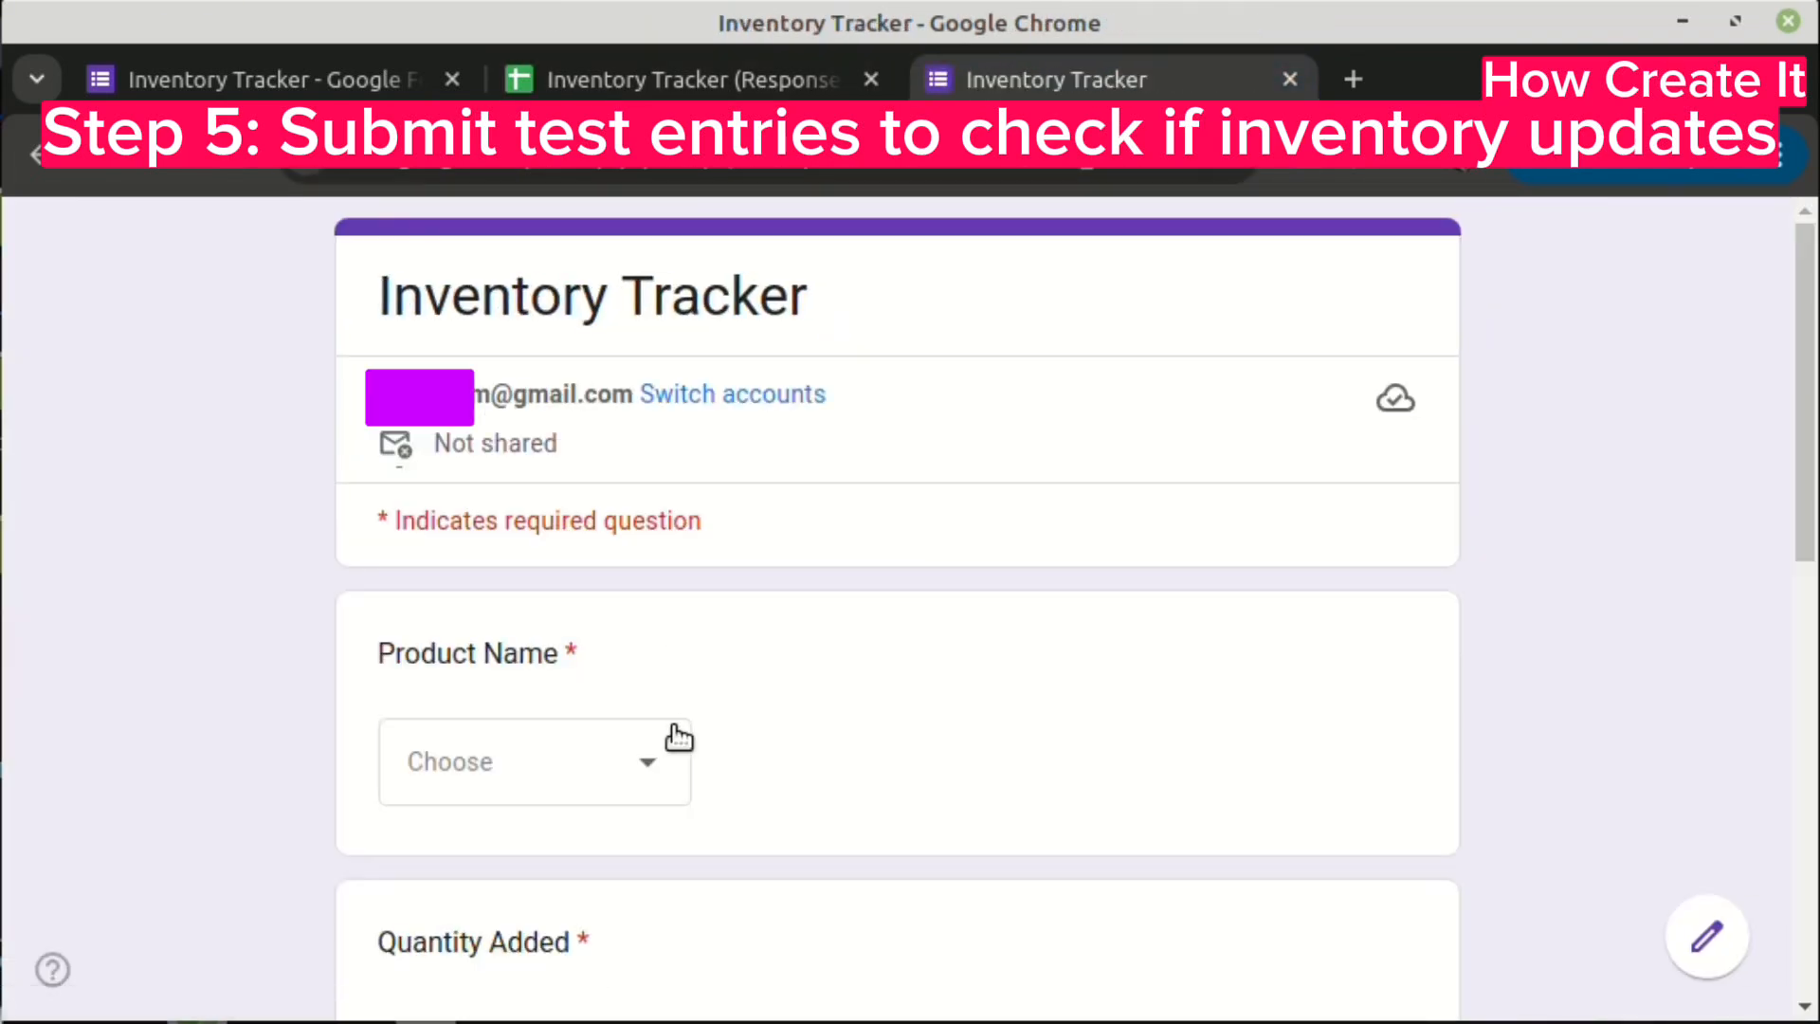
scroll(678, 735, "down", 4)
left_click(607, 353)
left_click(480, 706)
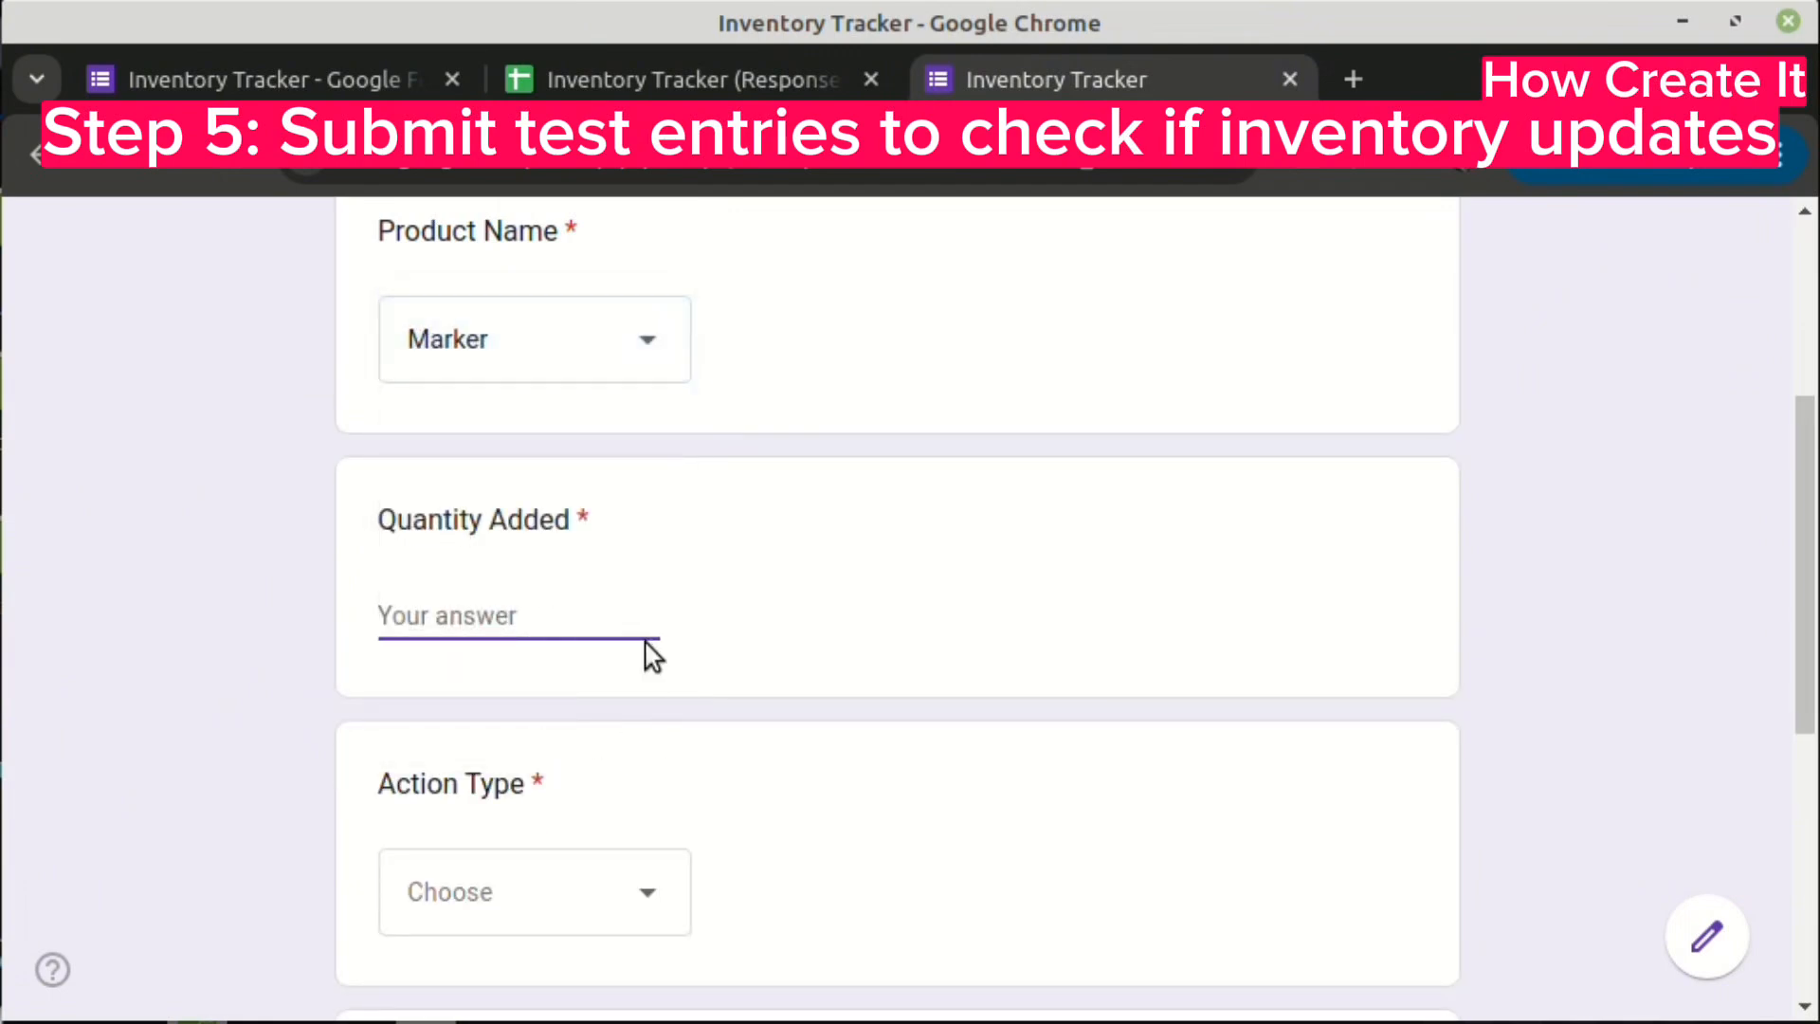
type("500")
- Set the Action Type to Add and the date to 05/28/2025, and submit the 500-unit Marker response
left_click(541, 910)
left_click(427, 833)
scroll(1012, 766, "down", 5)
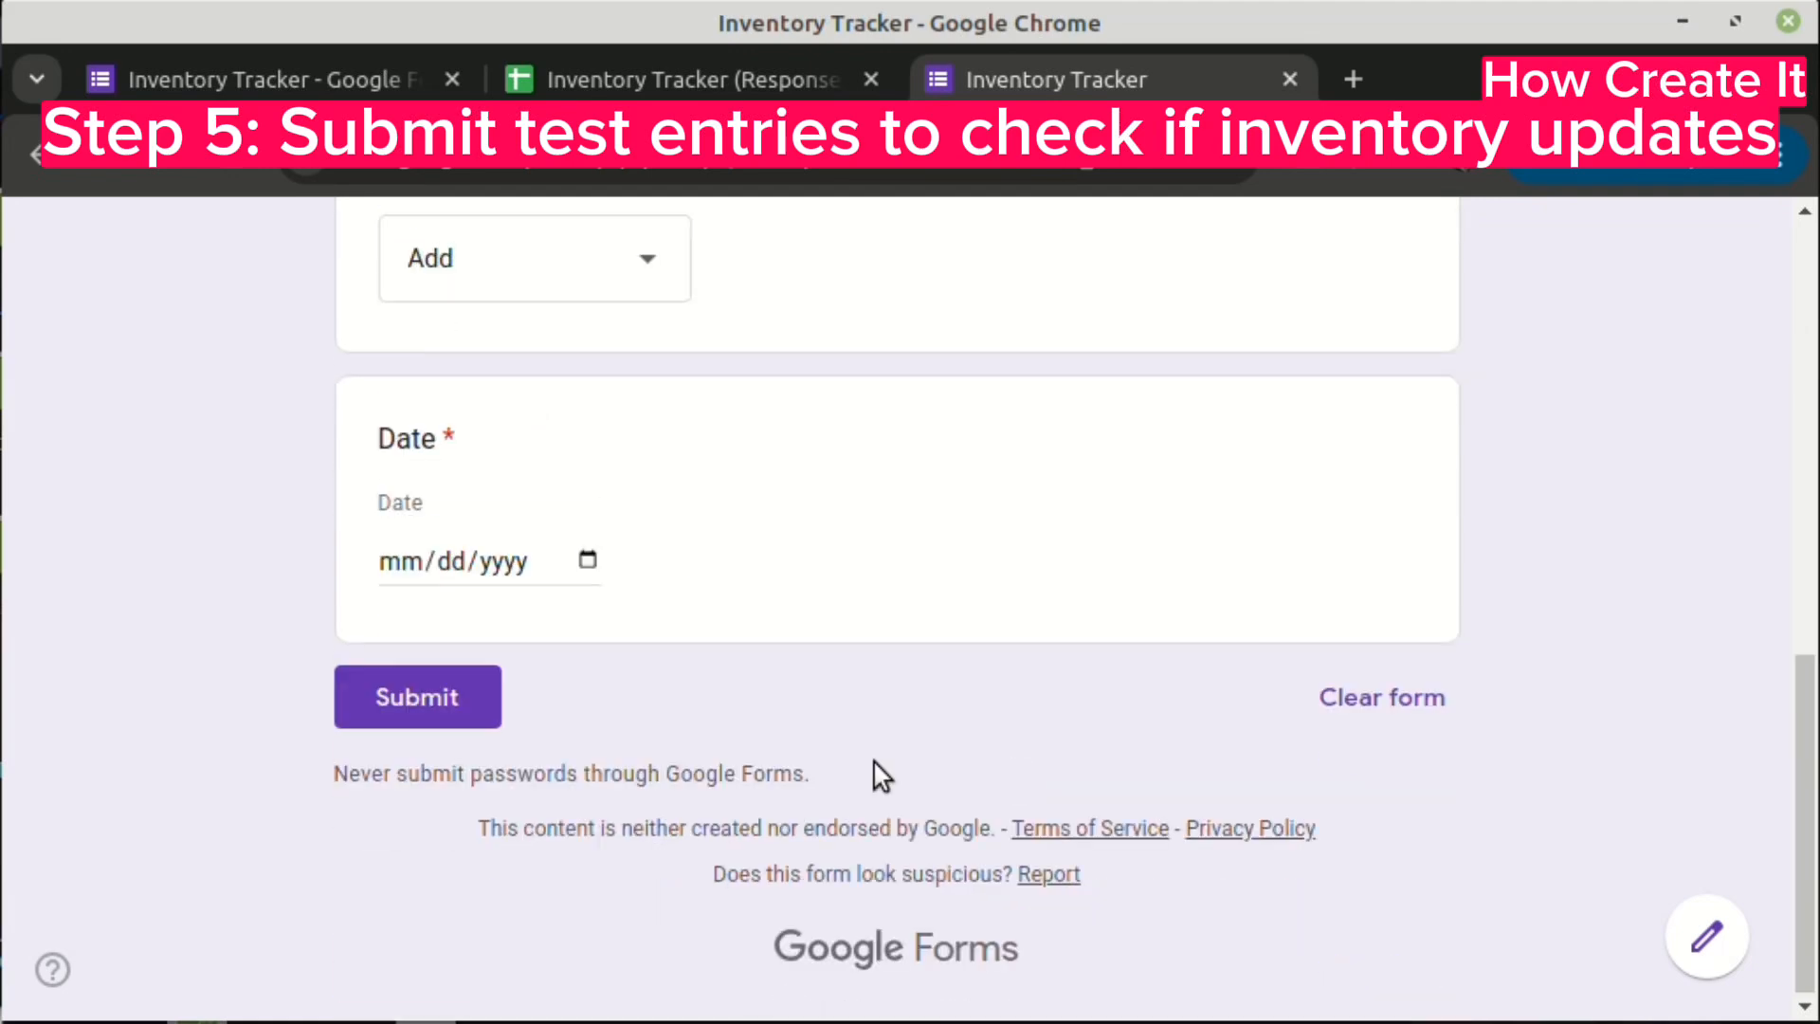
left_click(580, 563)
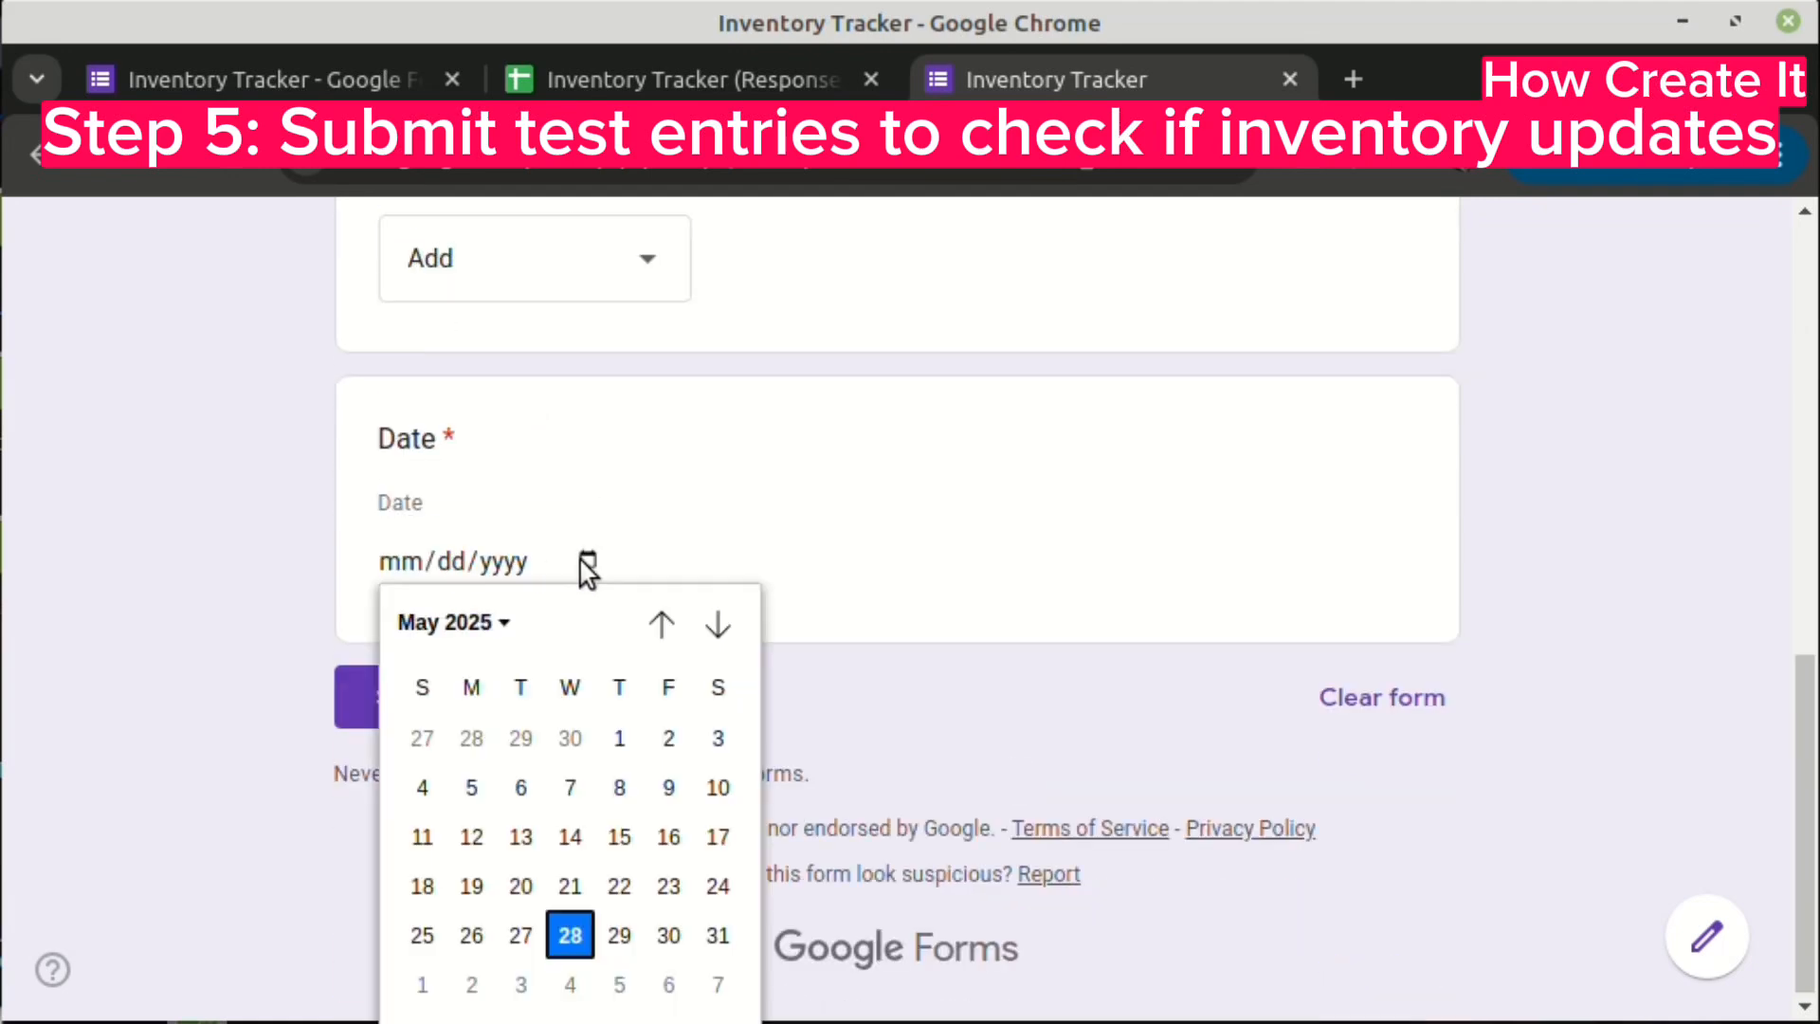
left_click(570, 935)
left_click(395, 702)
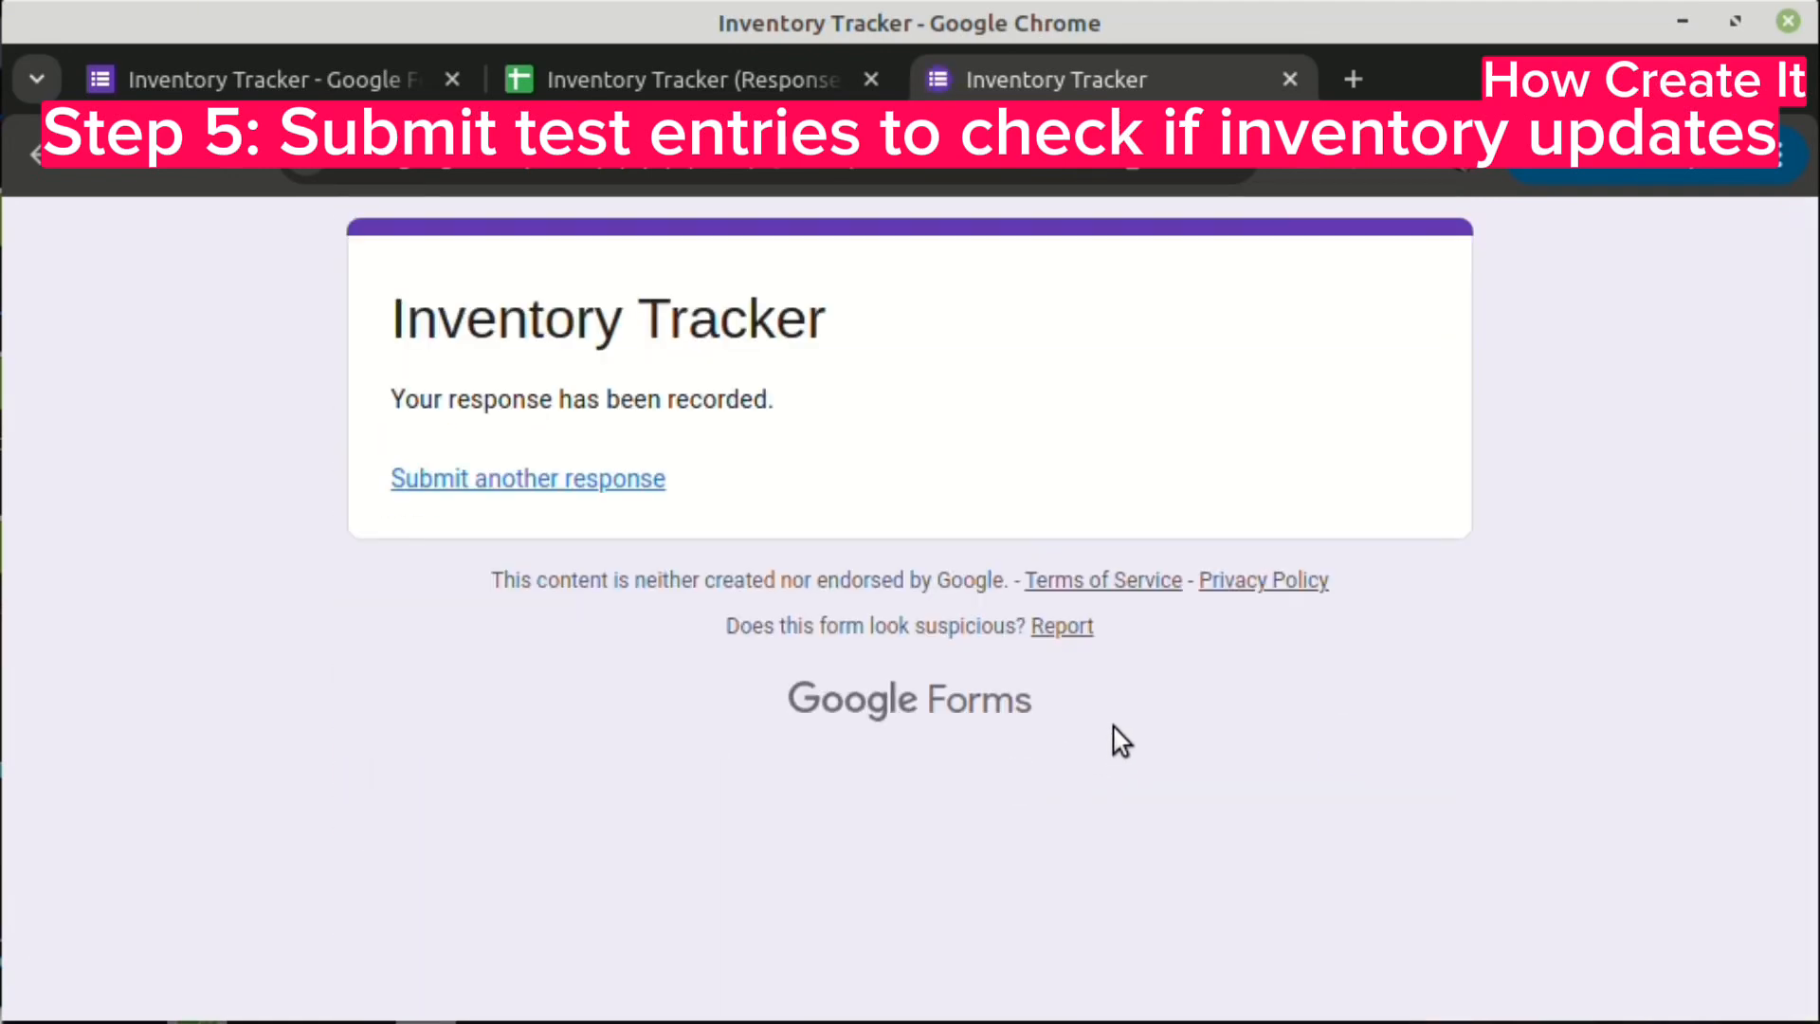
- Check the Marker total in the Inventory sheet and the Marker entry's action type in the Form responses 1 sheet
left_click(703, 78)
left_click(561, 659)
left_click(387, 659)
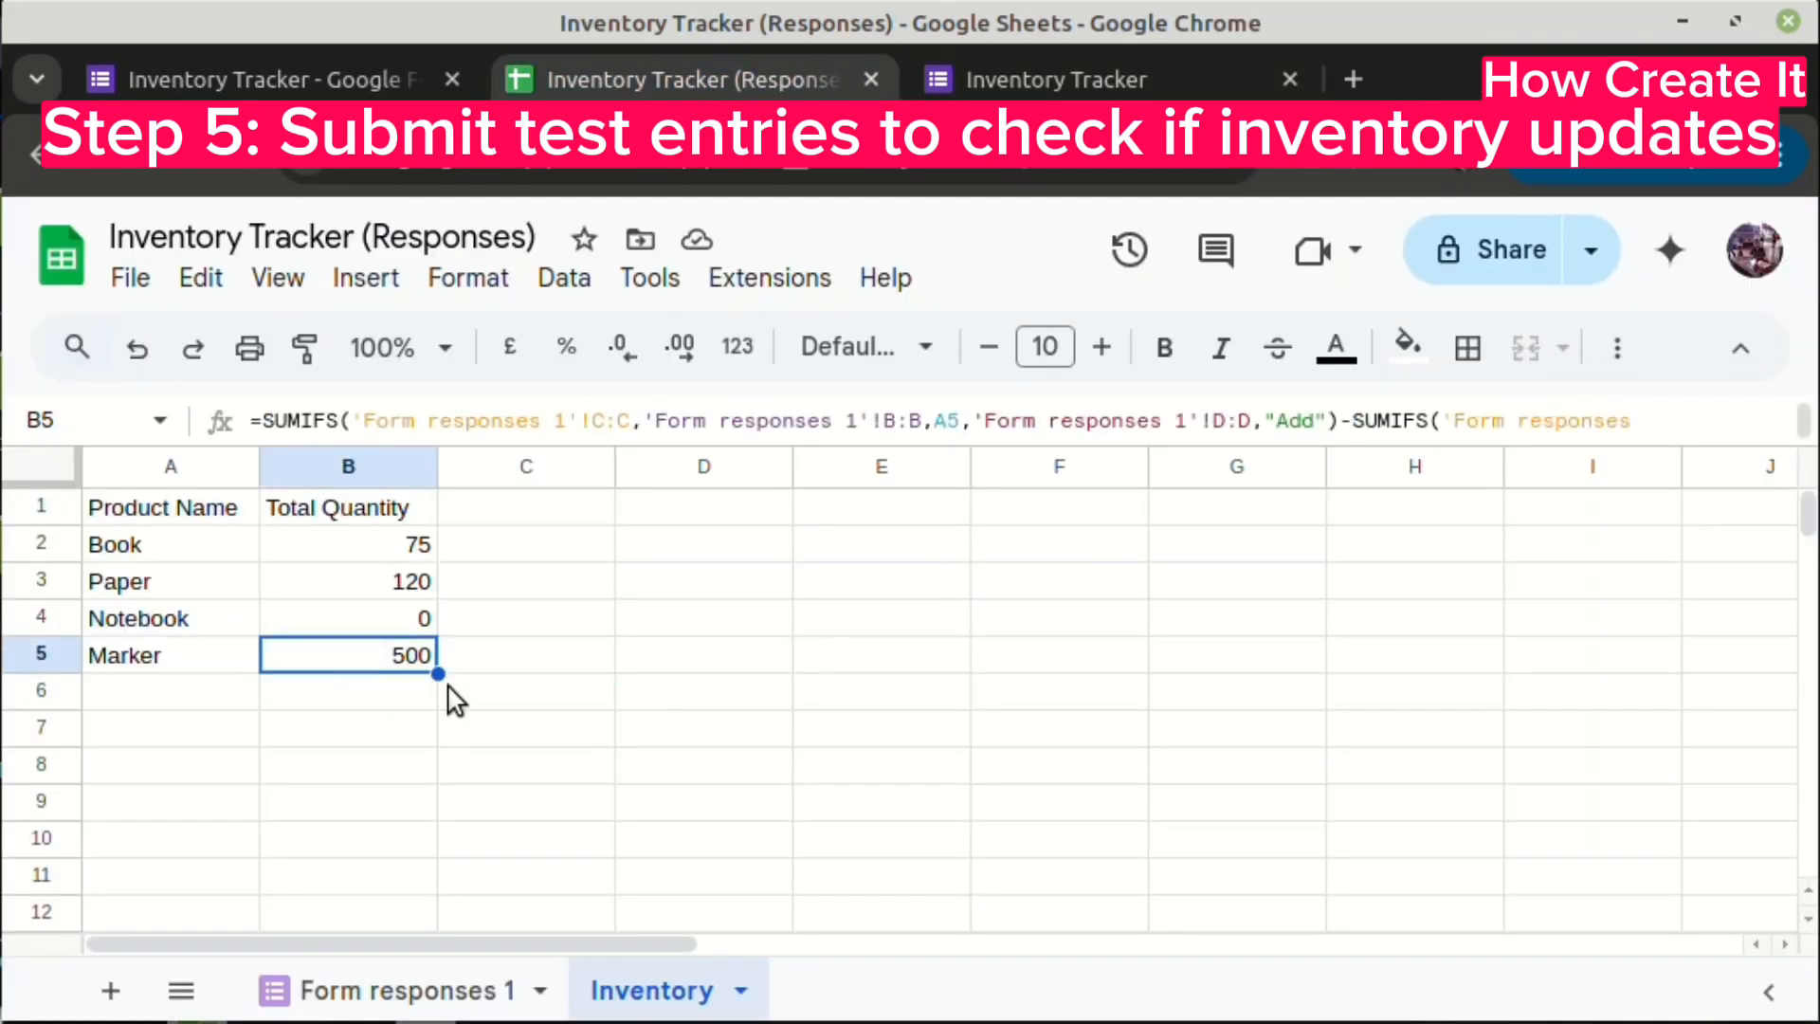
left_click(399, 981)
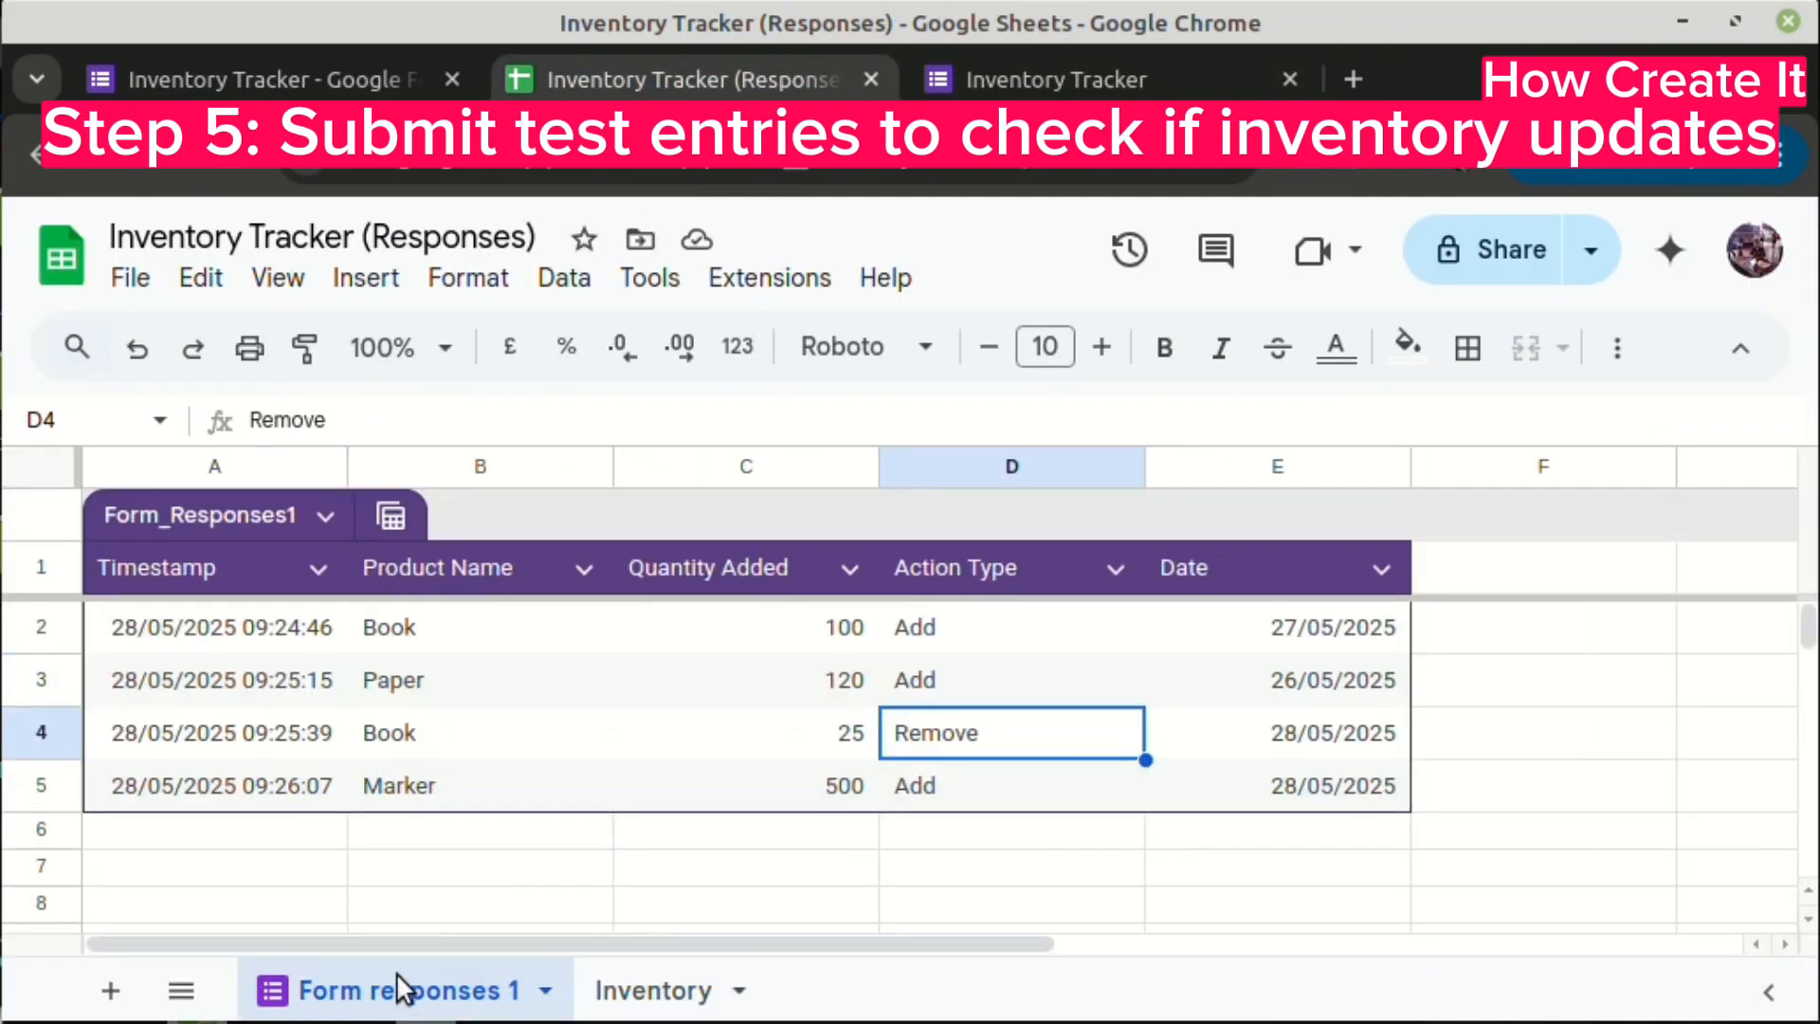
left_click(415, 804)
left_click(941, 794)
left_click(366, 788)
left_click(969, 782)
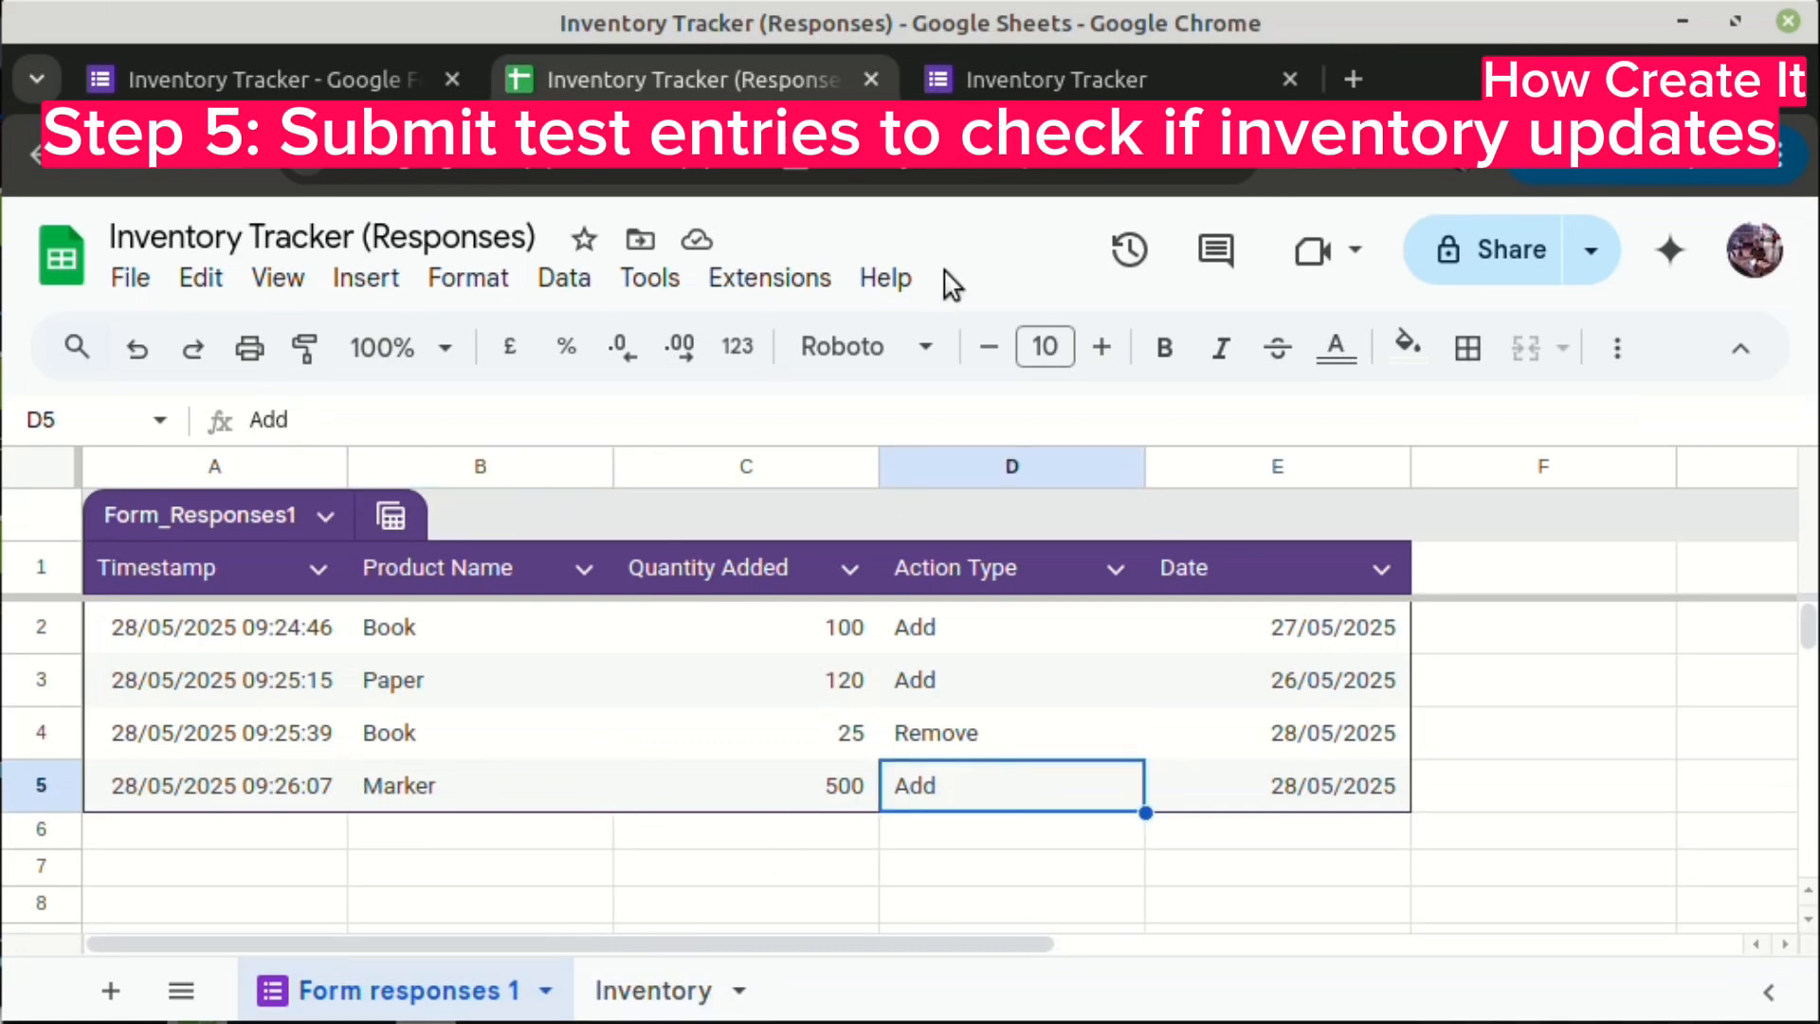
- Start another form response with Marker as the Product Name and 200 as the Quantity Added
left_click(1043, 88)
left_click(527, 479)
scroll(817, 735, "down", 4)
left_click(601, 561)
left_click(480, 919)
scroll(749, 753, "down", 1)
scroll(749, 753, "down", 2)
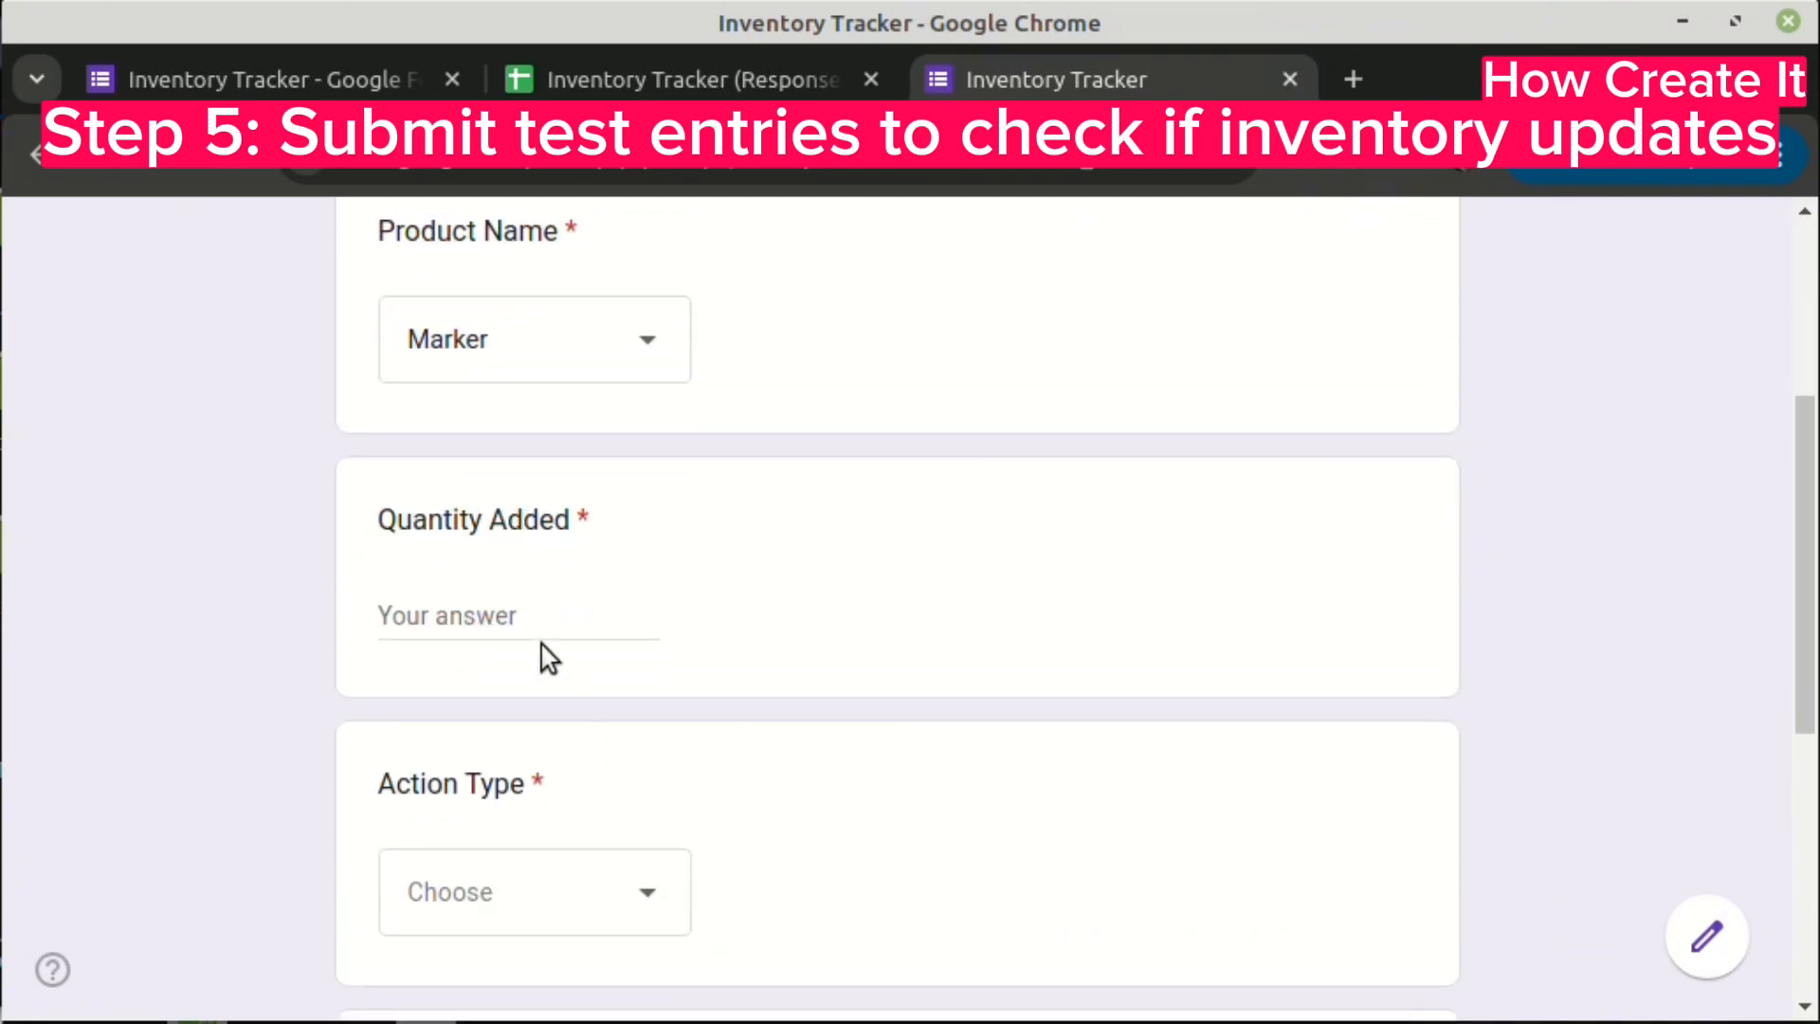
type("20")
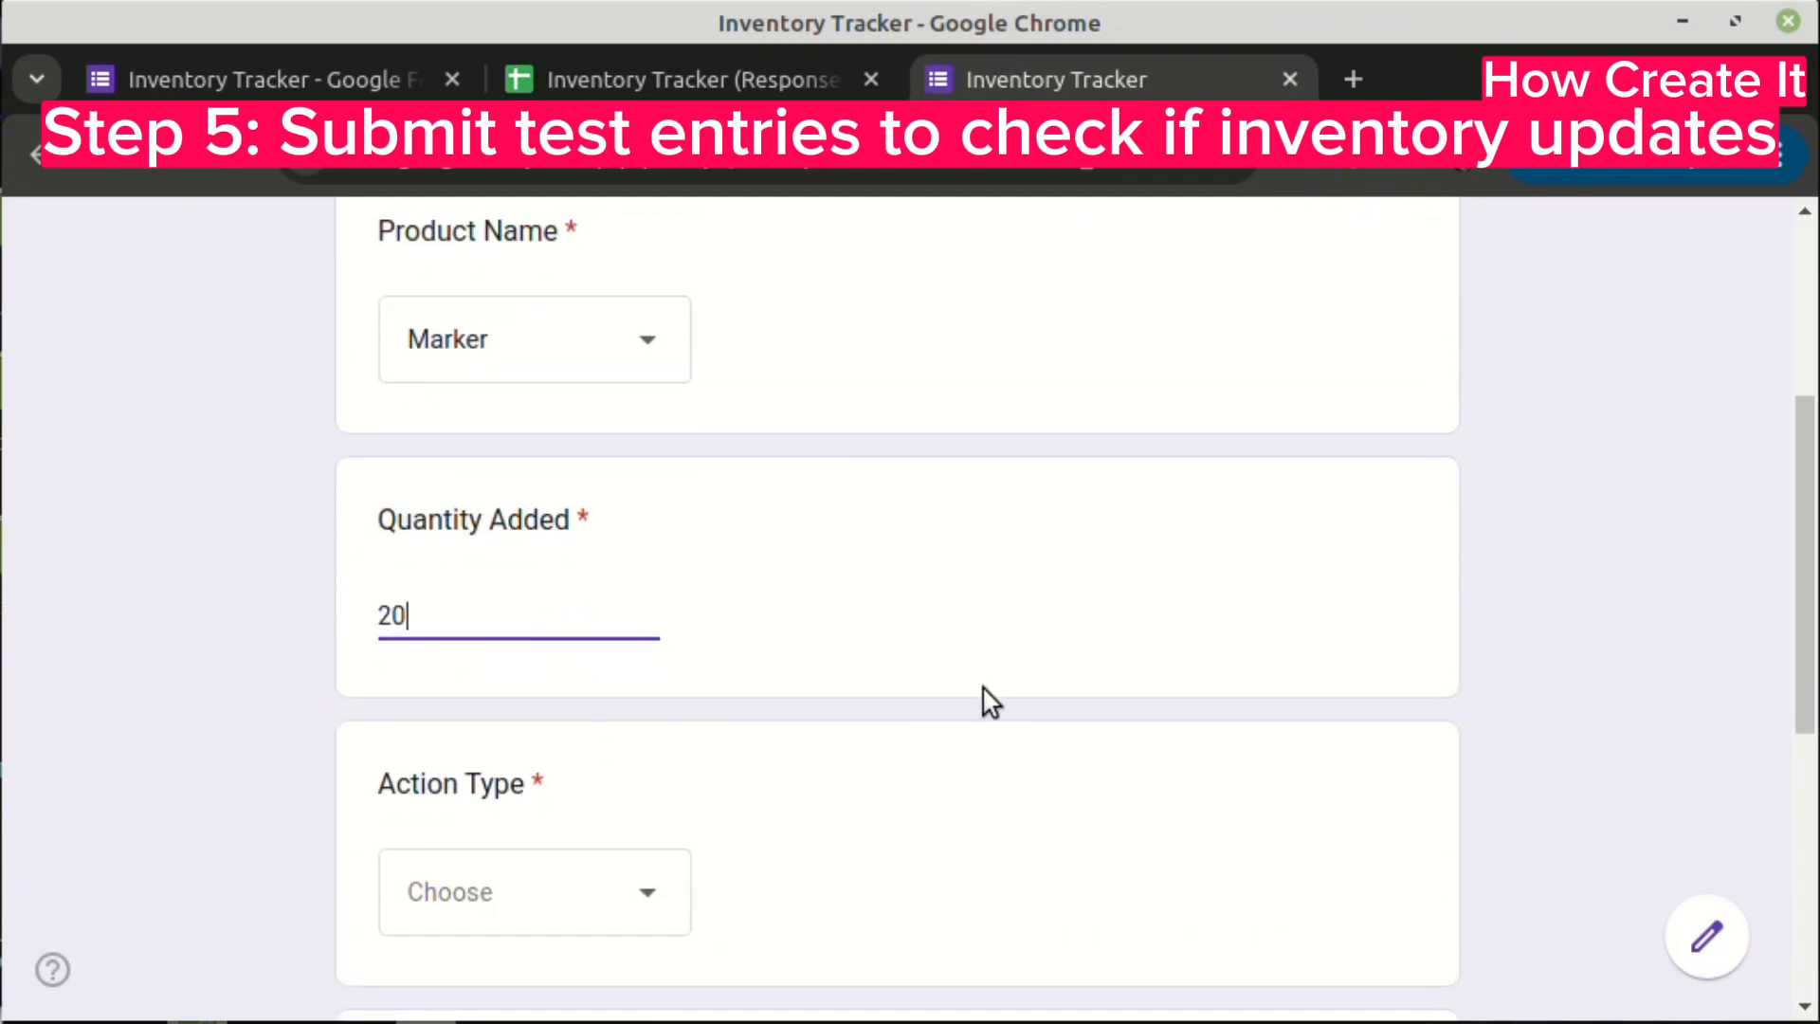
type("0")
- Set the Action Type to Add and the date to 05/28/2025, and submit the 200-unit Marker response
left_click(487, 910)
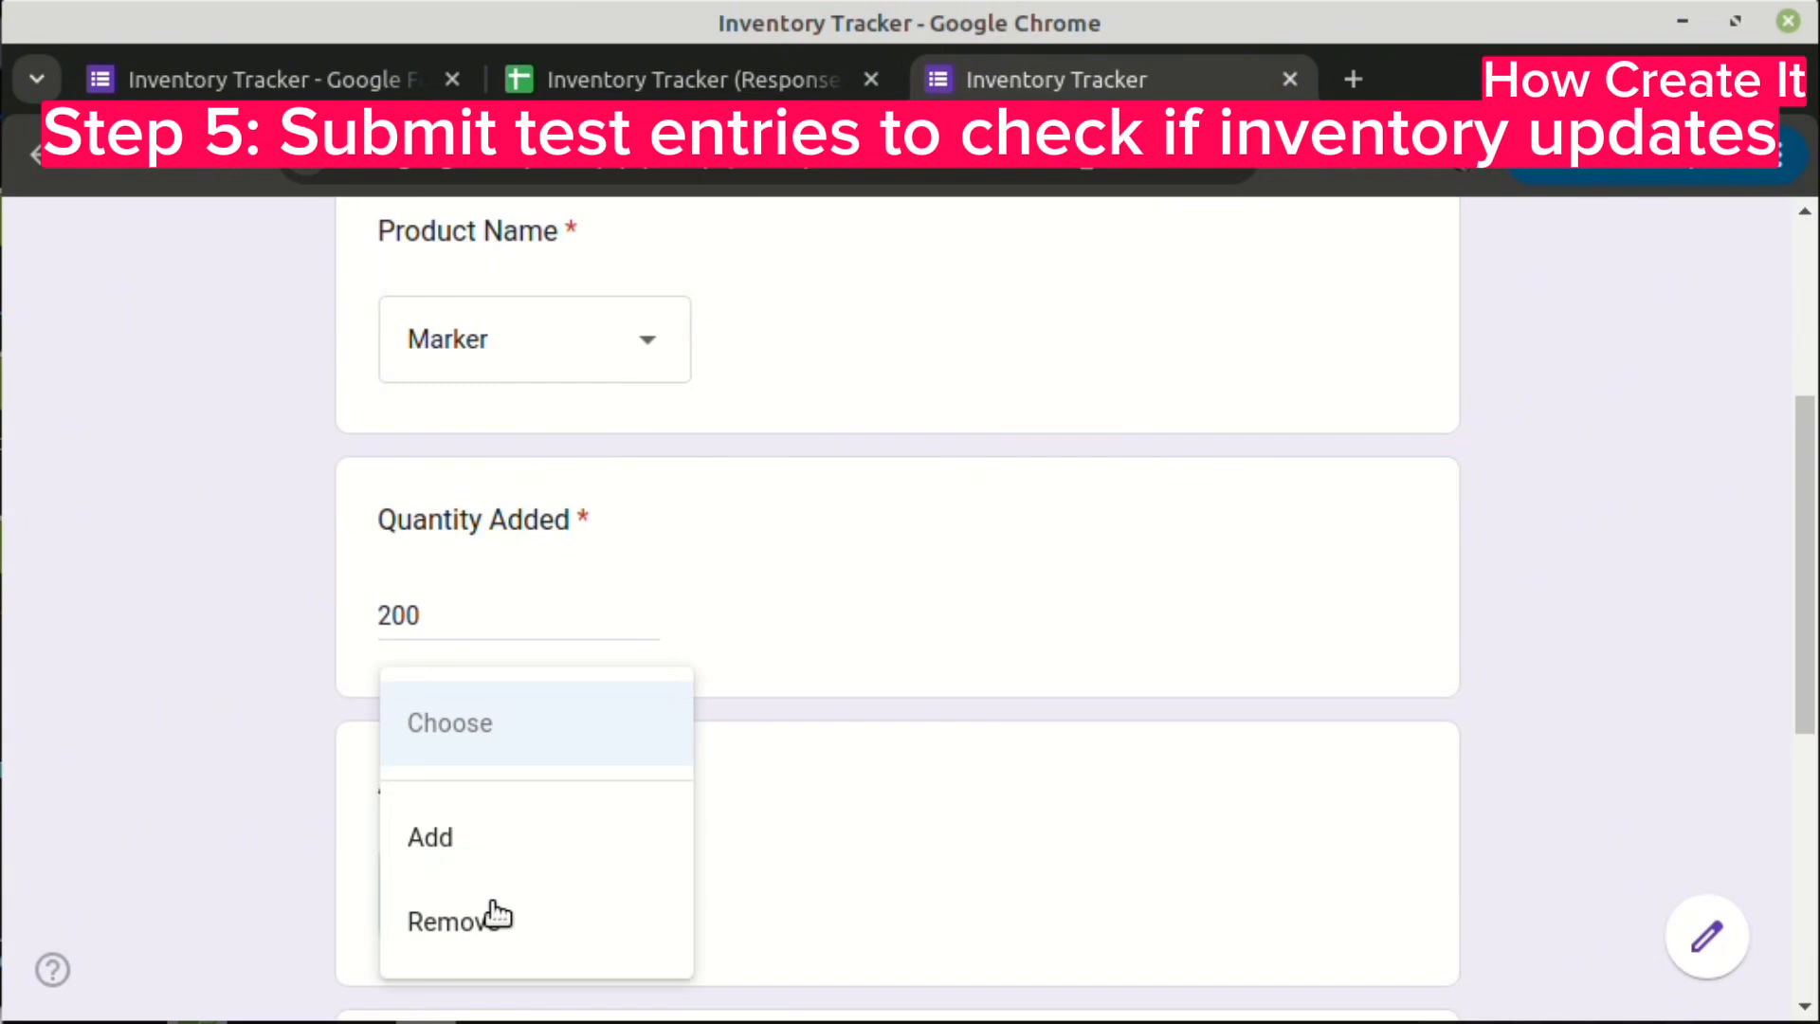
left_click(479, 854)
scroll(963, 764, "down", 5)
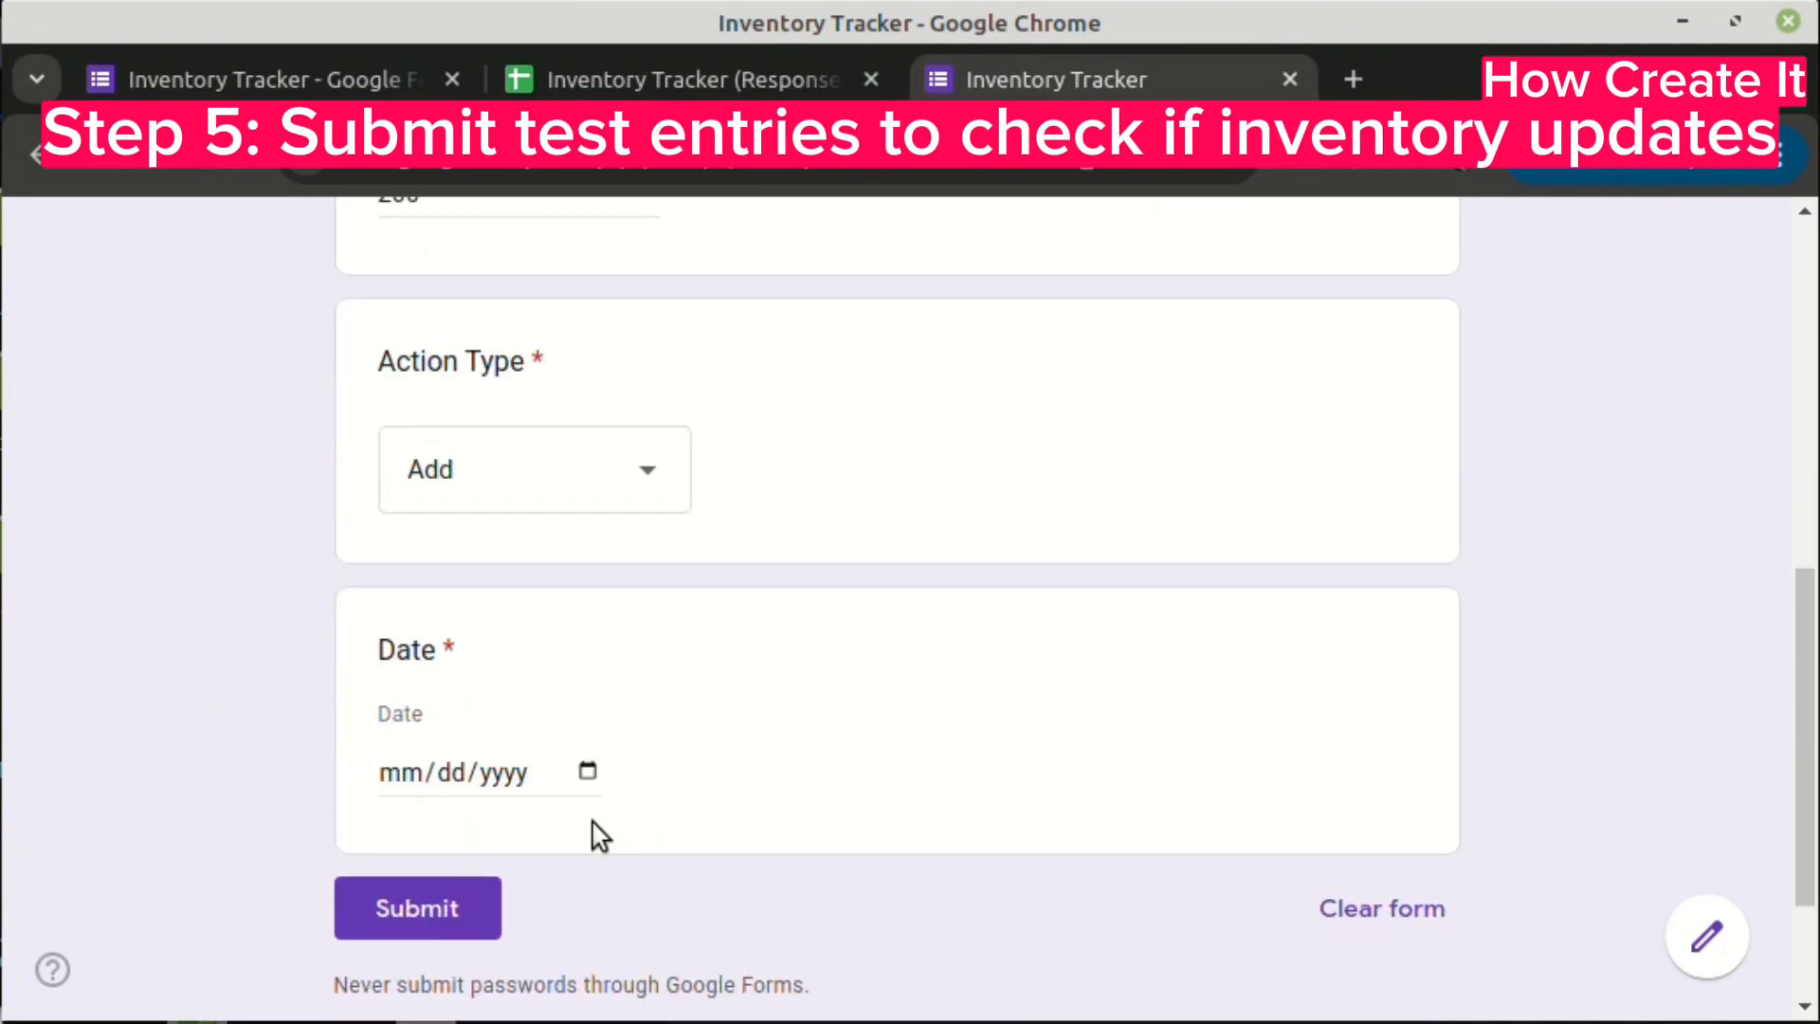
left_click(586, 773)
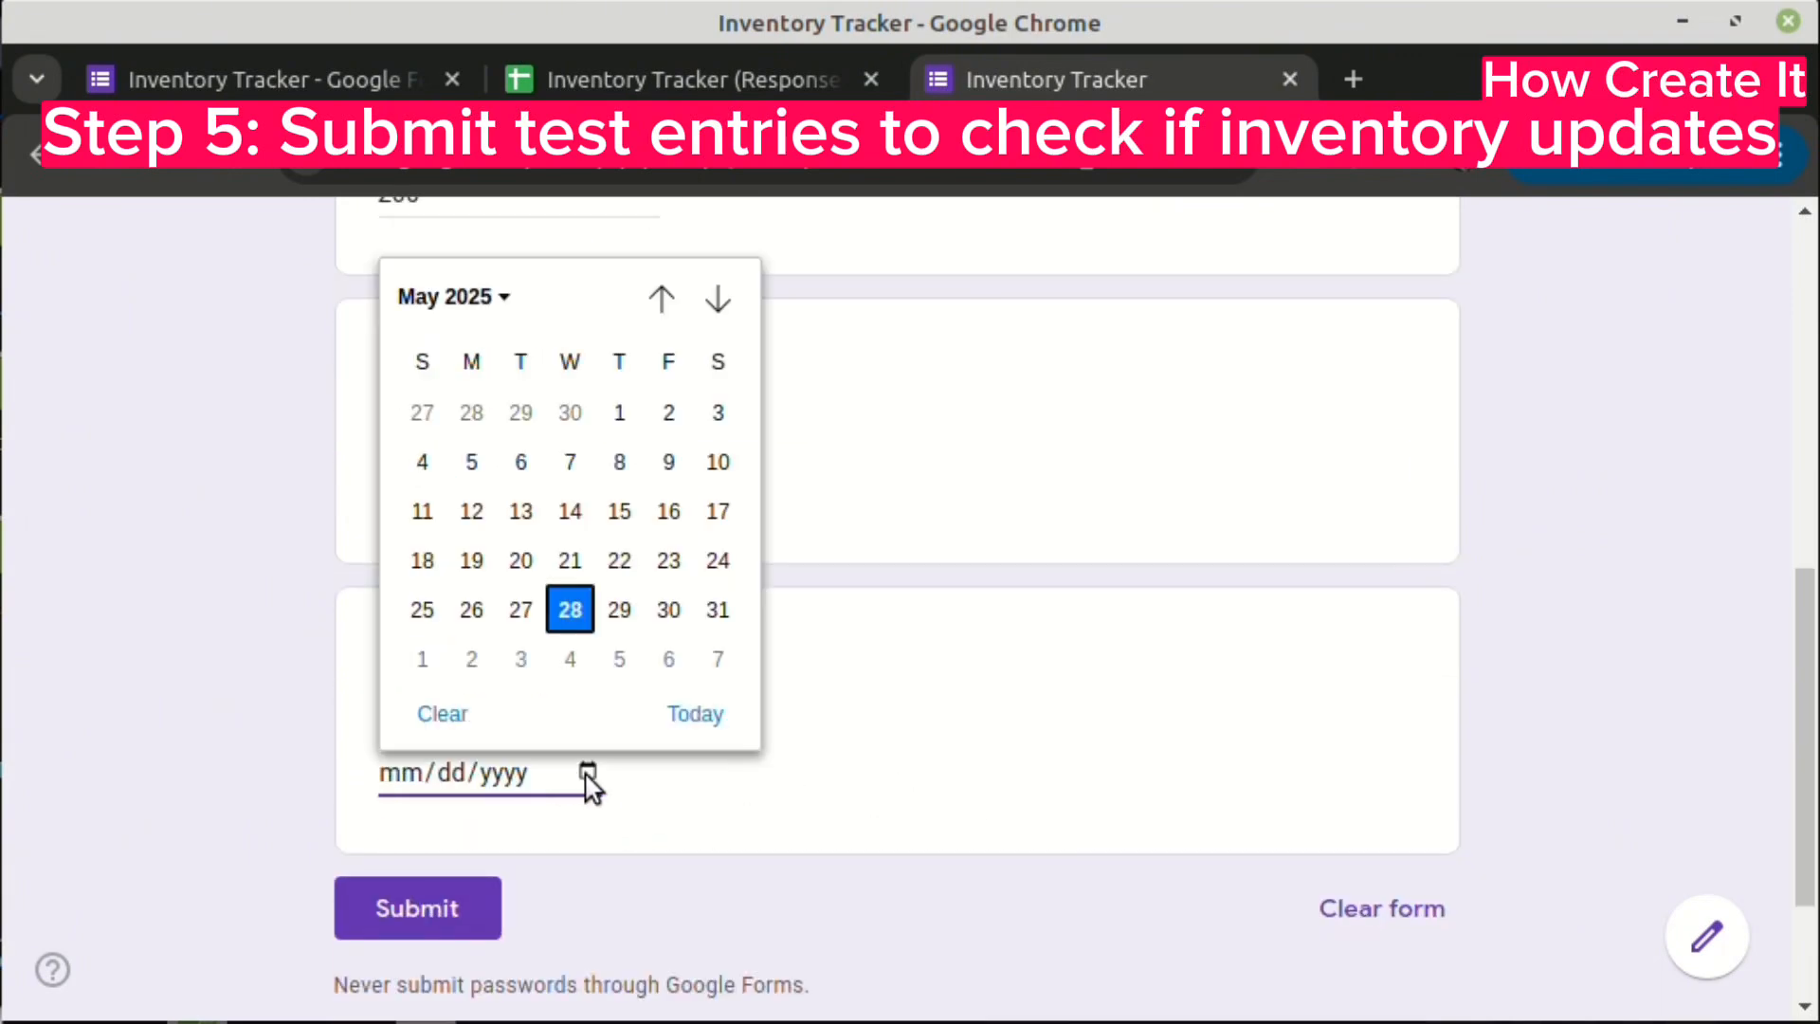
left_click(570, 609)
left_click(427, 914)
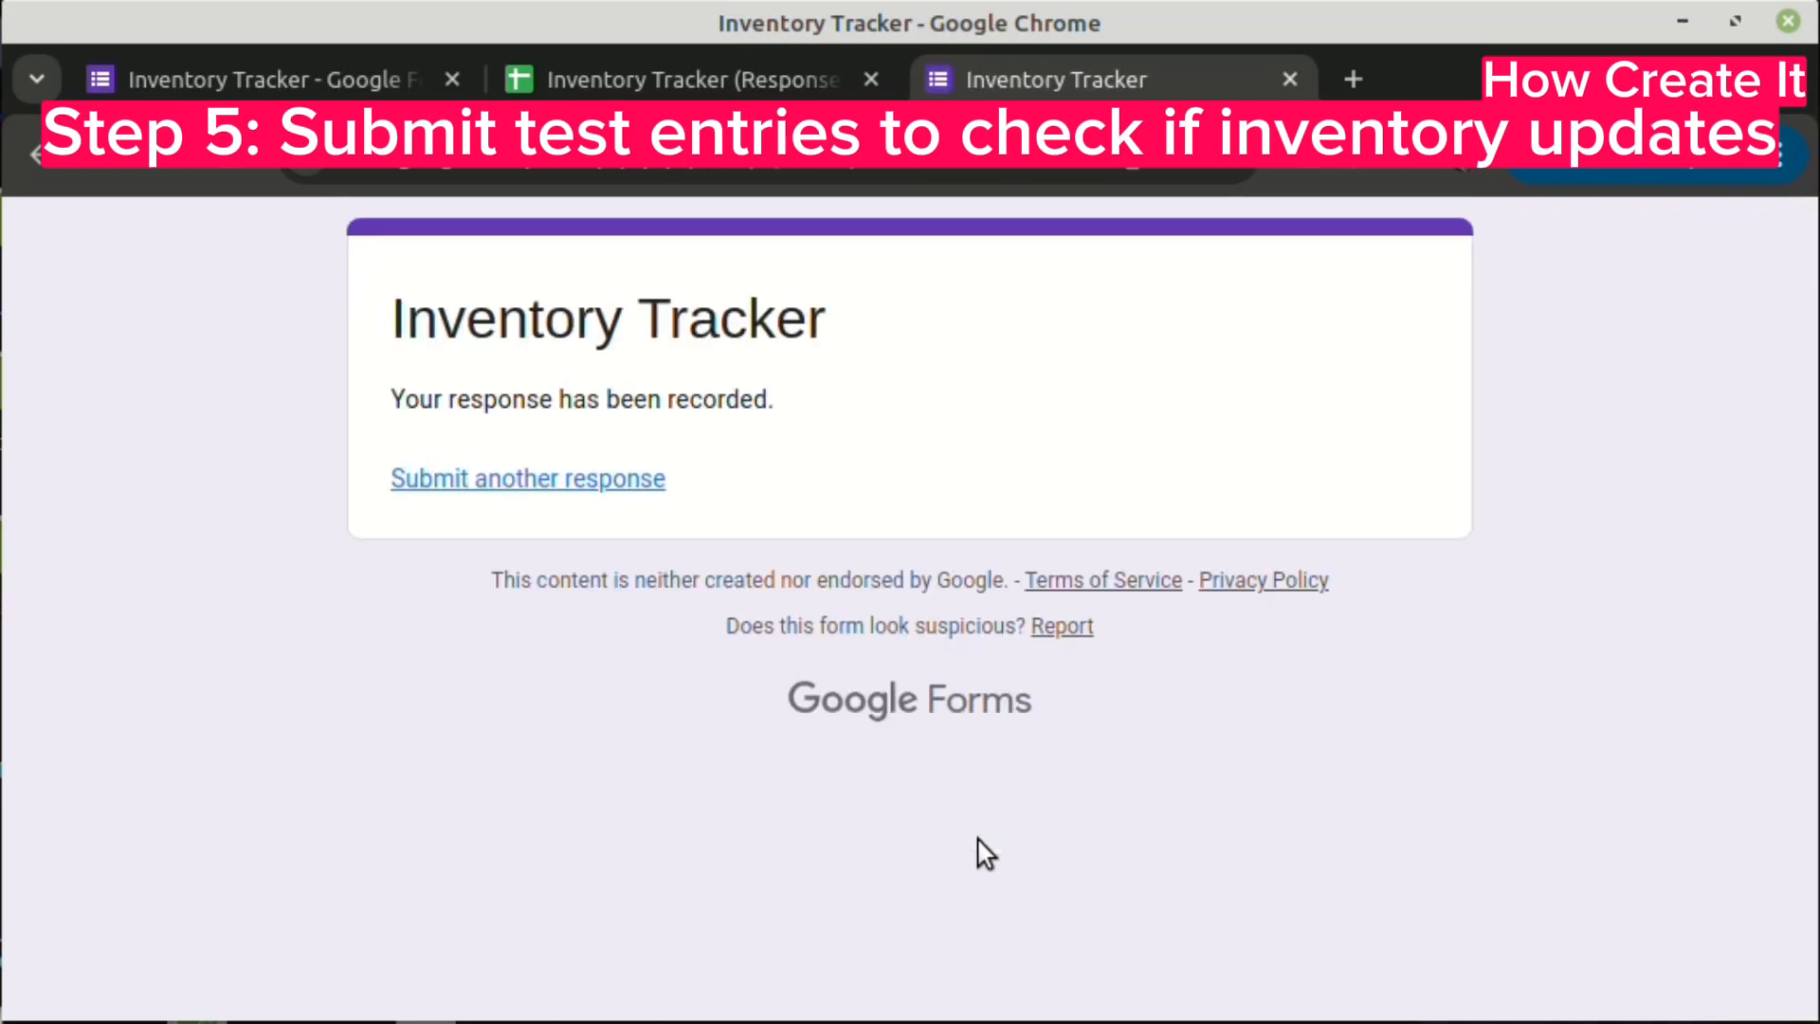
- Compare the action types and quantities of both Marker entries in Form responses 1 with the Marker total in the Inventory sheet
left_click(690, 69)
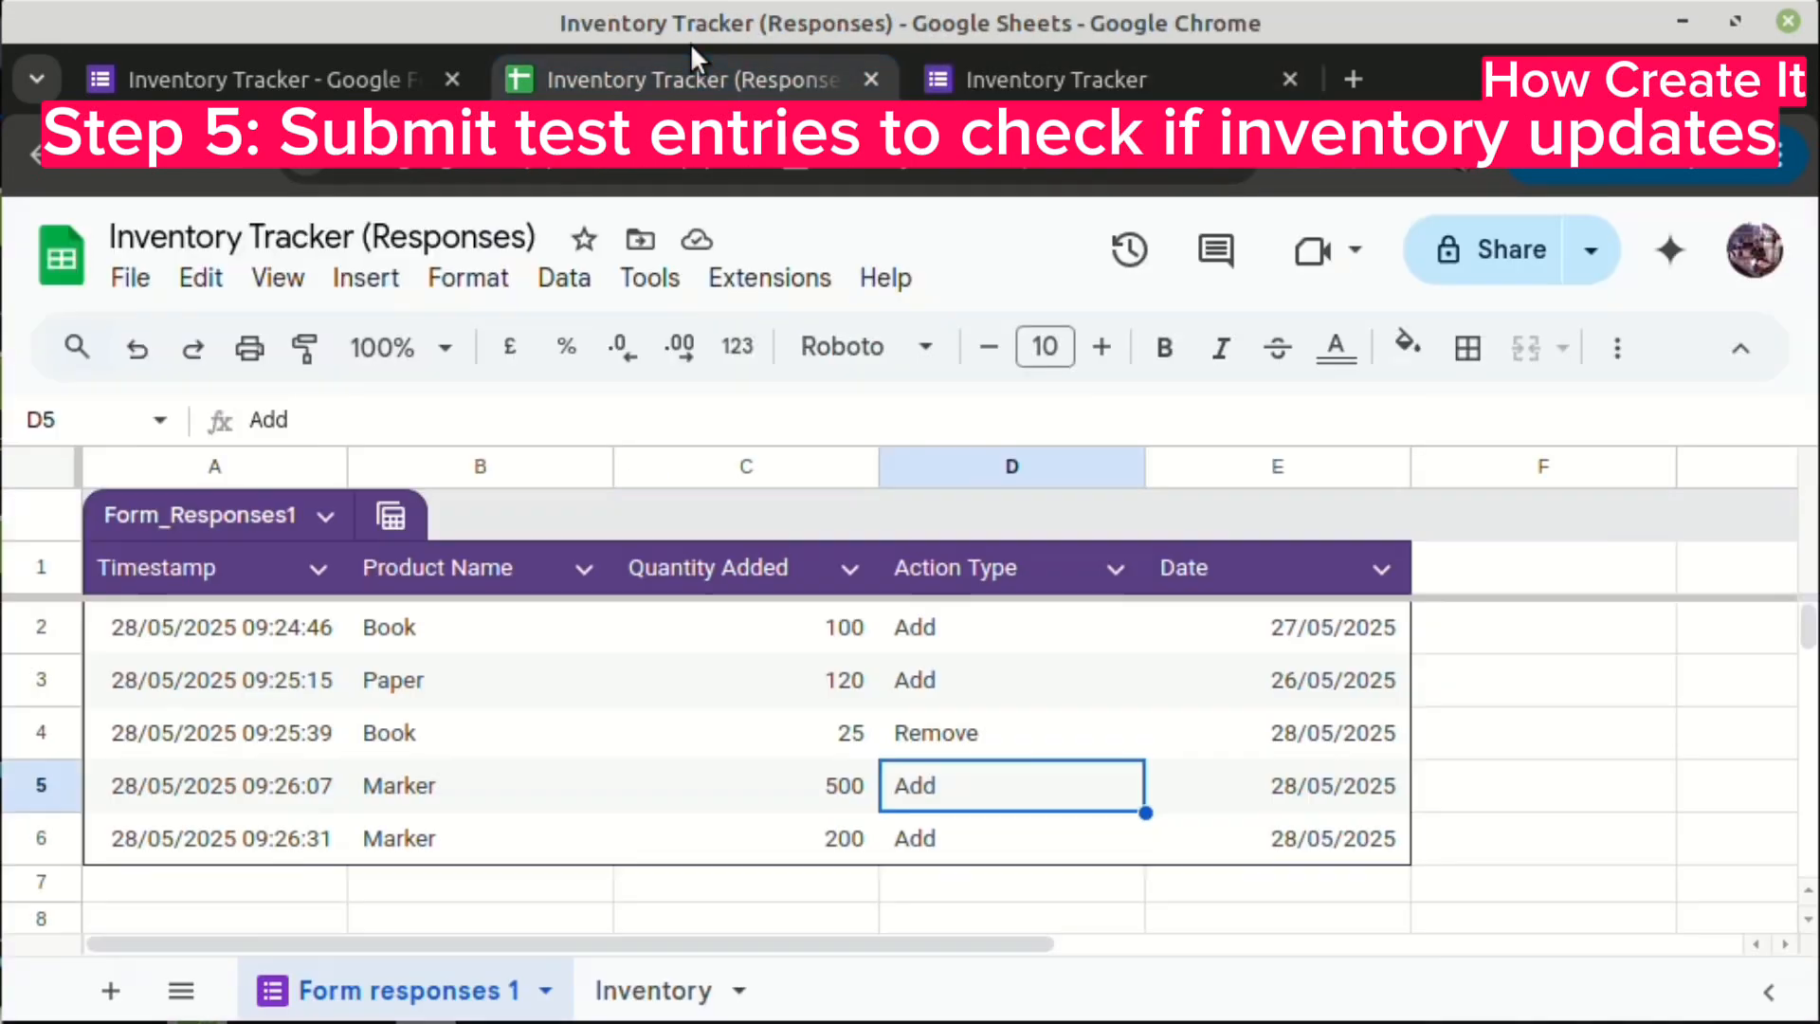
left_click(420, 801)
left_click(415, 840)
left_click(978, 798)
left_click(950, 848)
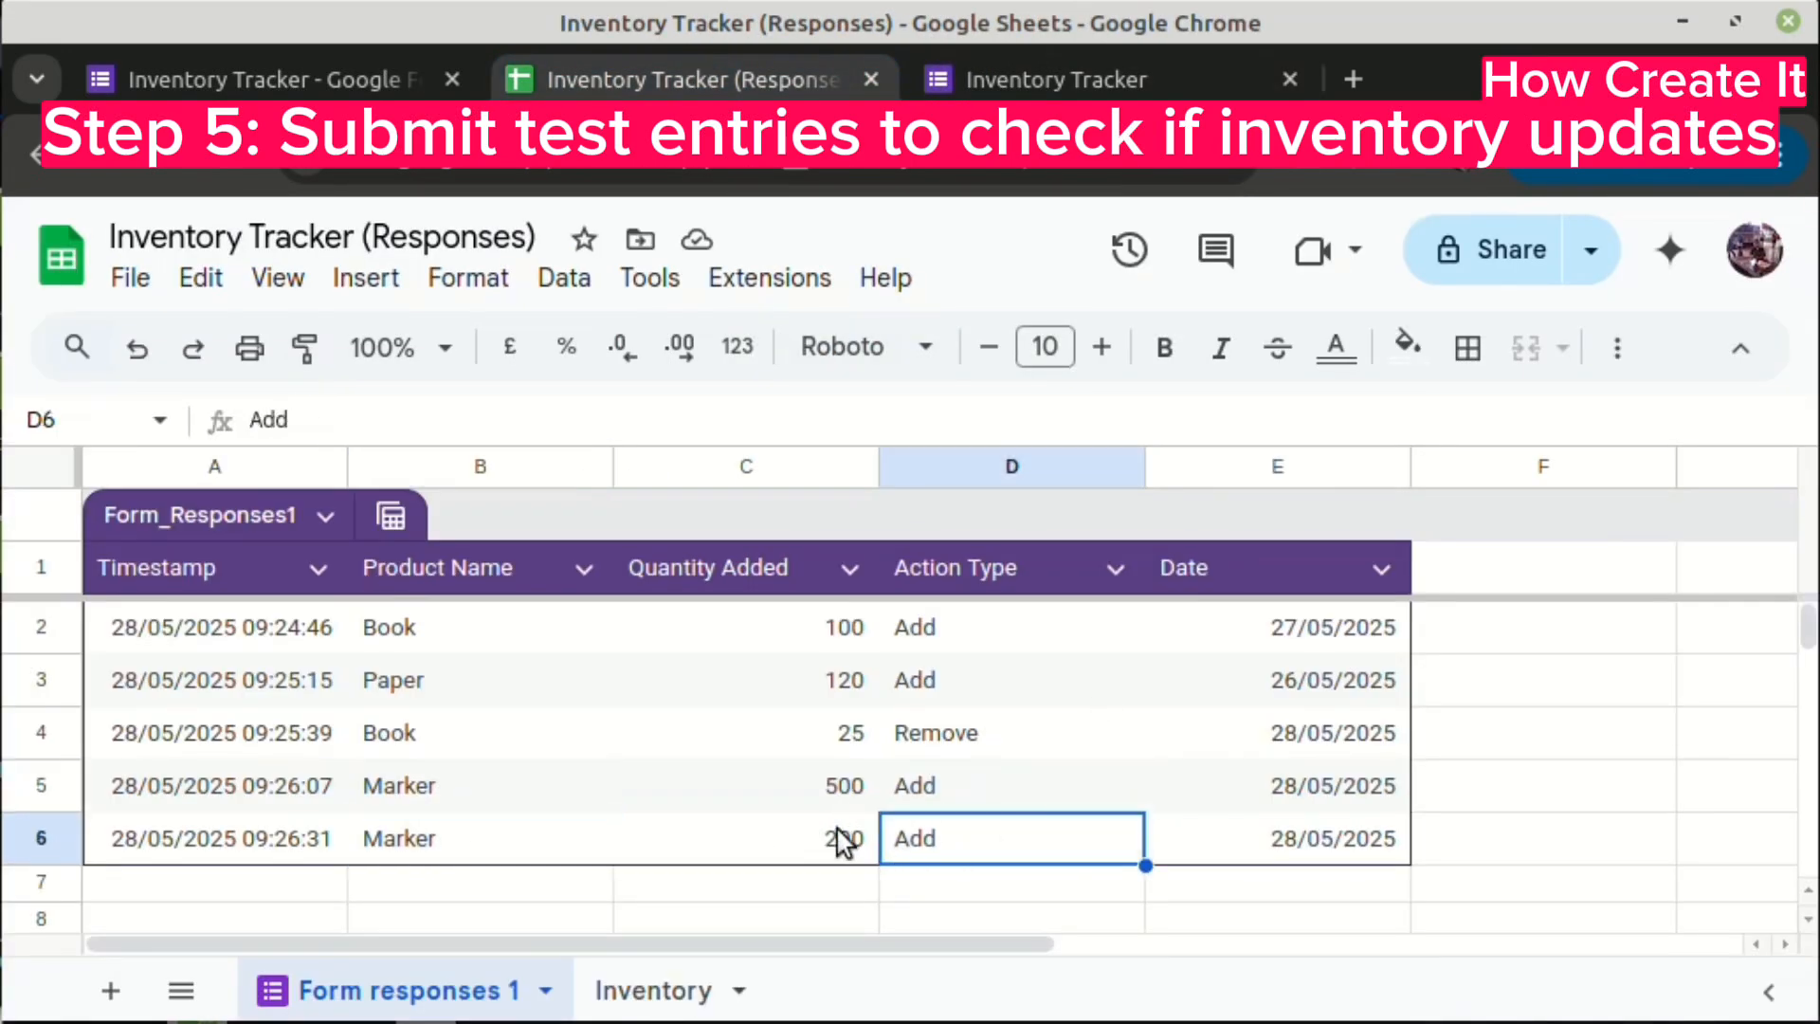
left_click(833, 797)
left_click(829, 849)
left_click(816, 785)
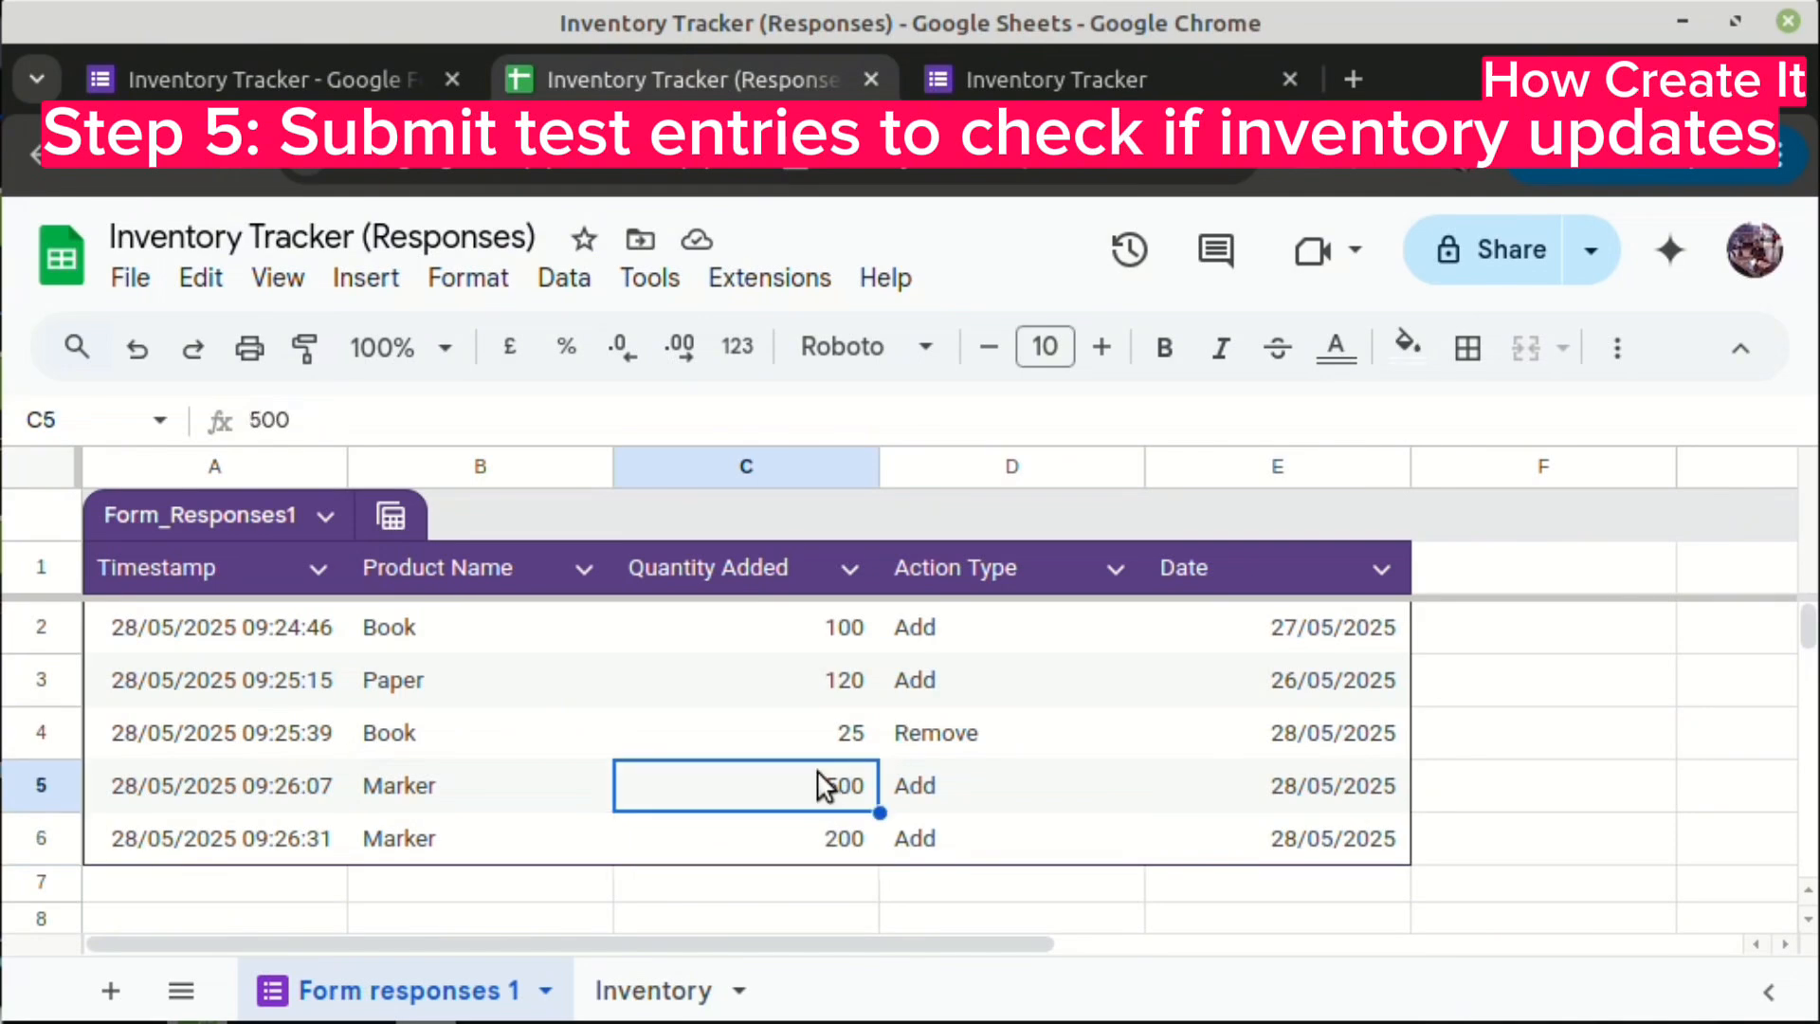
left_click(654, 991)
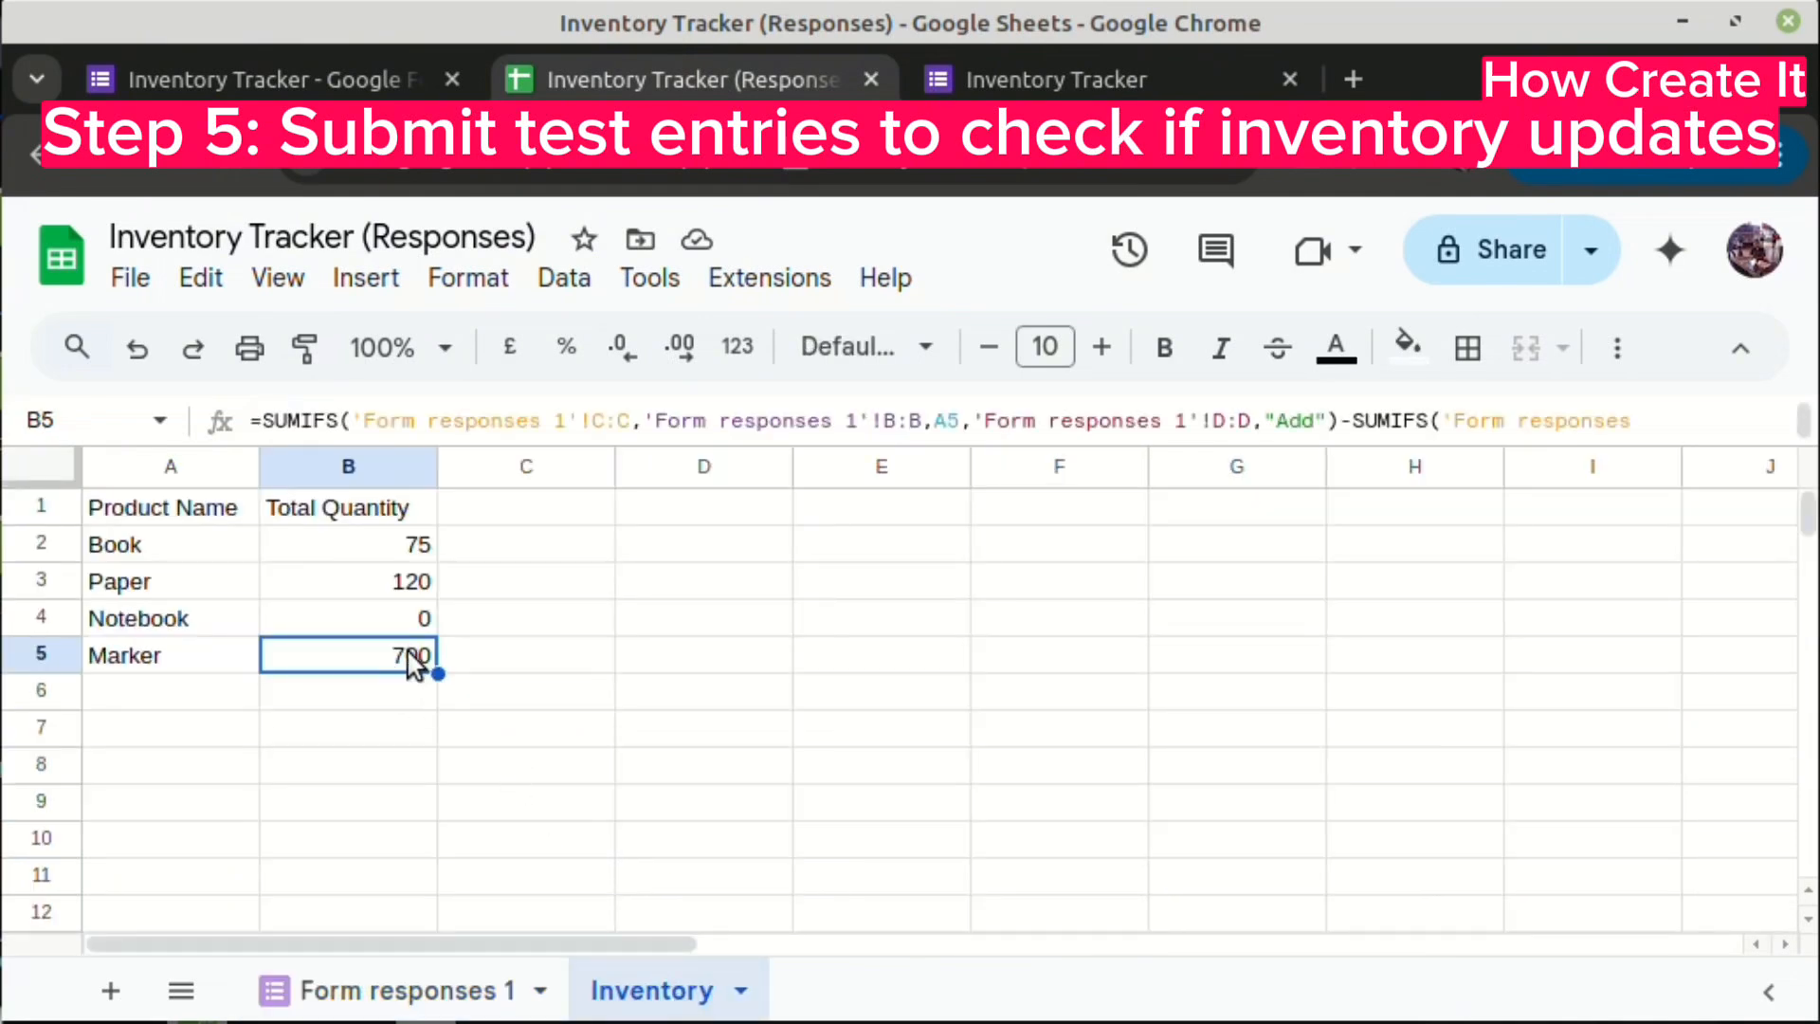
- Start another form response with Marker as the Product Name and 89 as the Quantity Added
left_click(1057, 79)
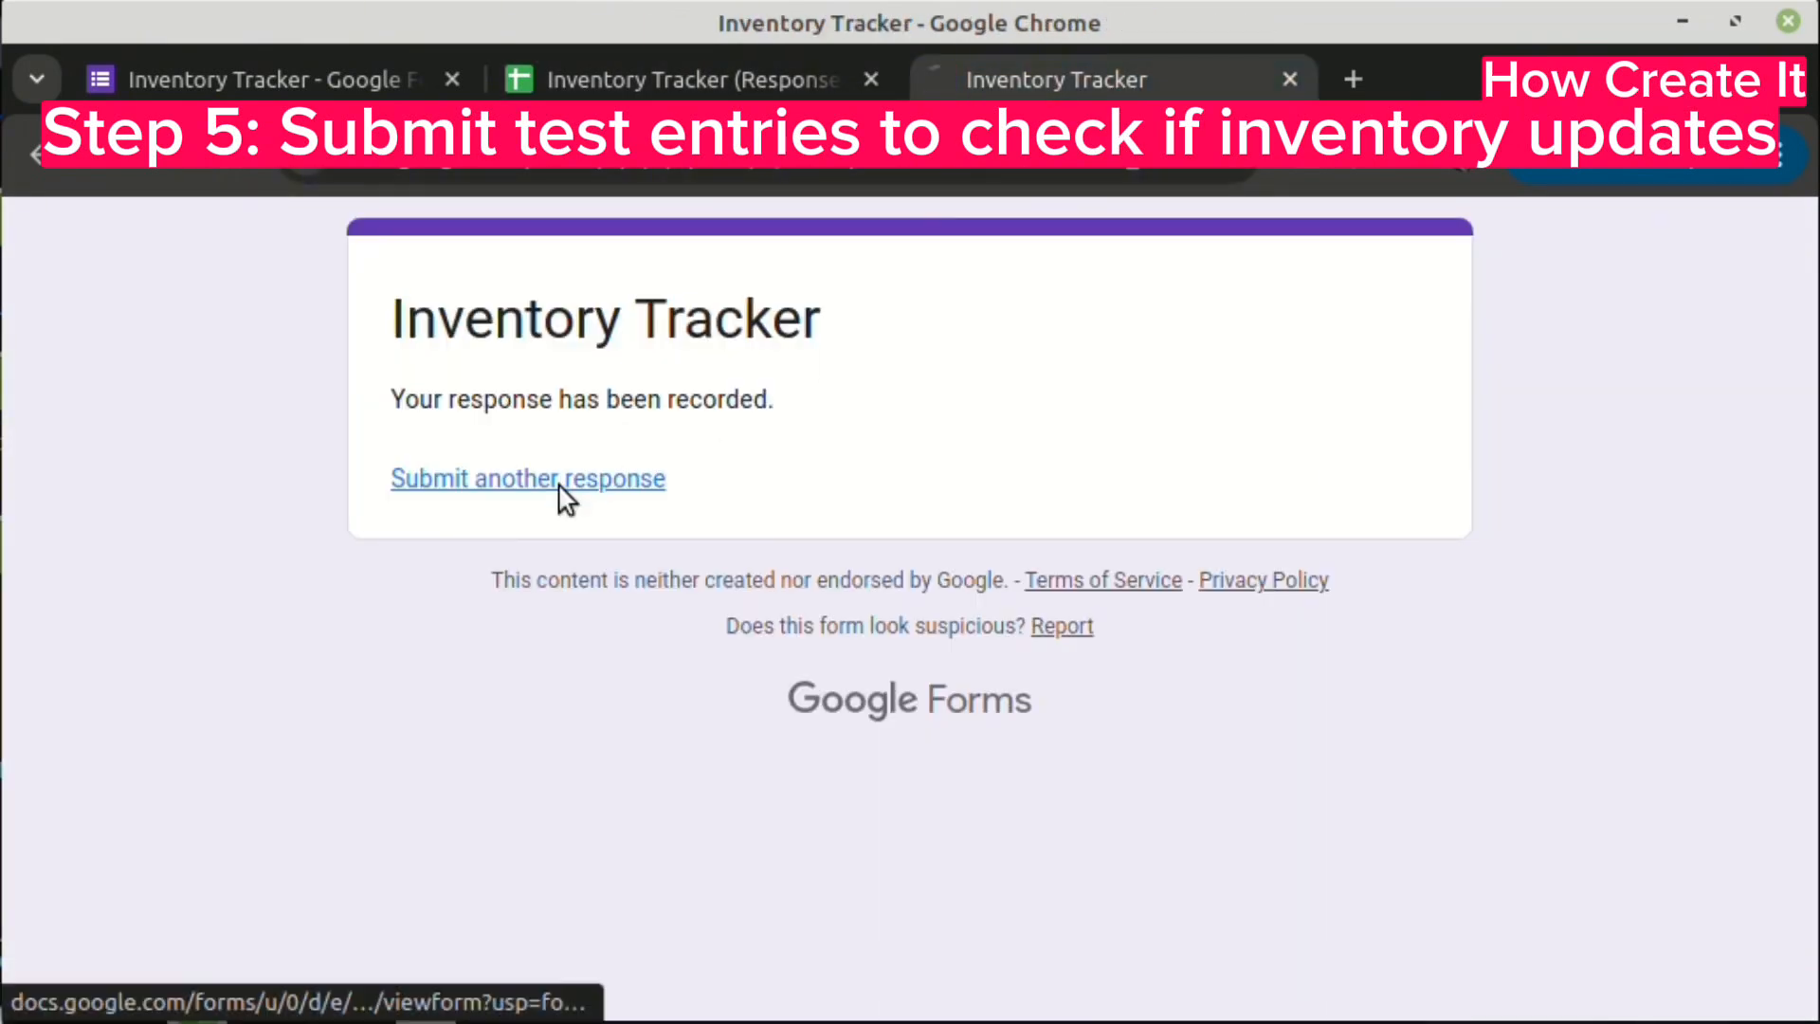
left_click(569, 481)
scroll(667, 534, "down", 3)
scroll(754, 597, "down", 2)
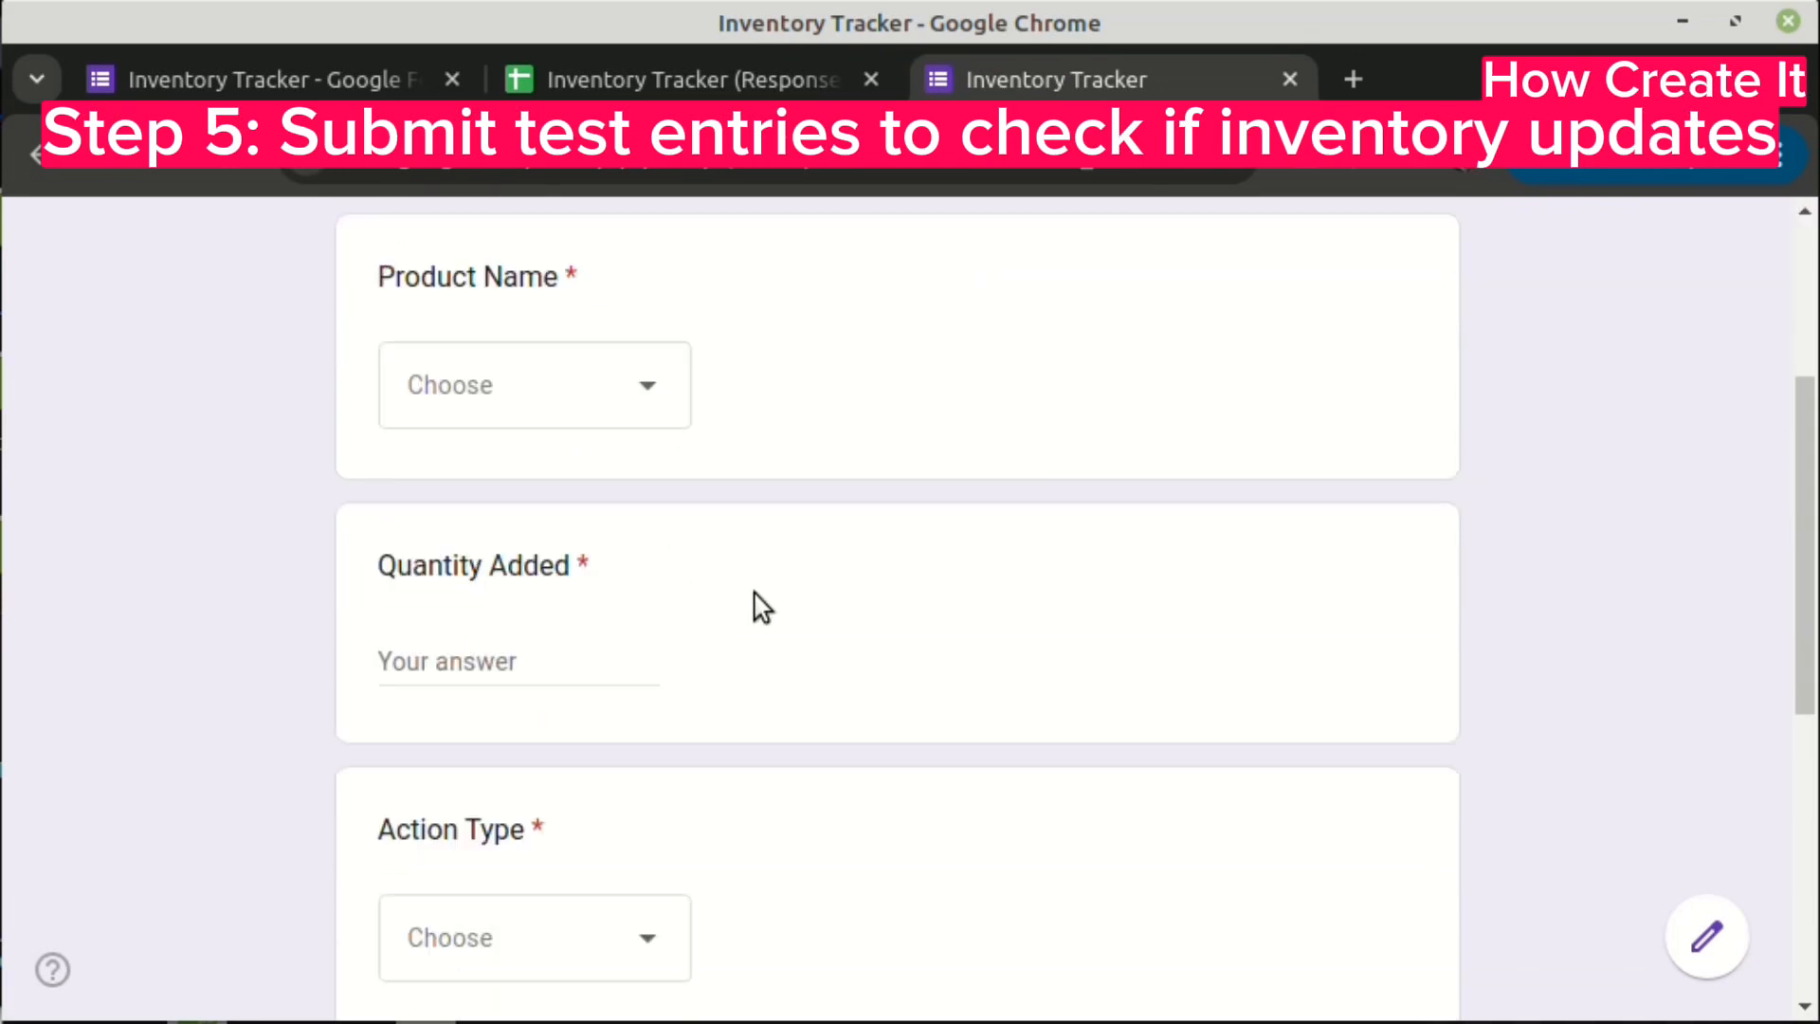
left_click(638, 366)
left_click(495, 709)
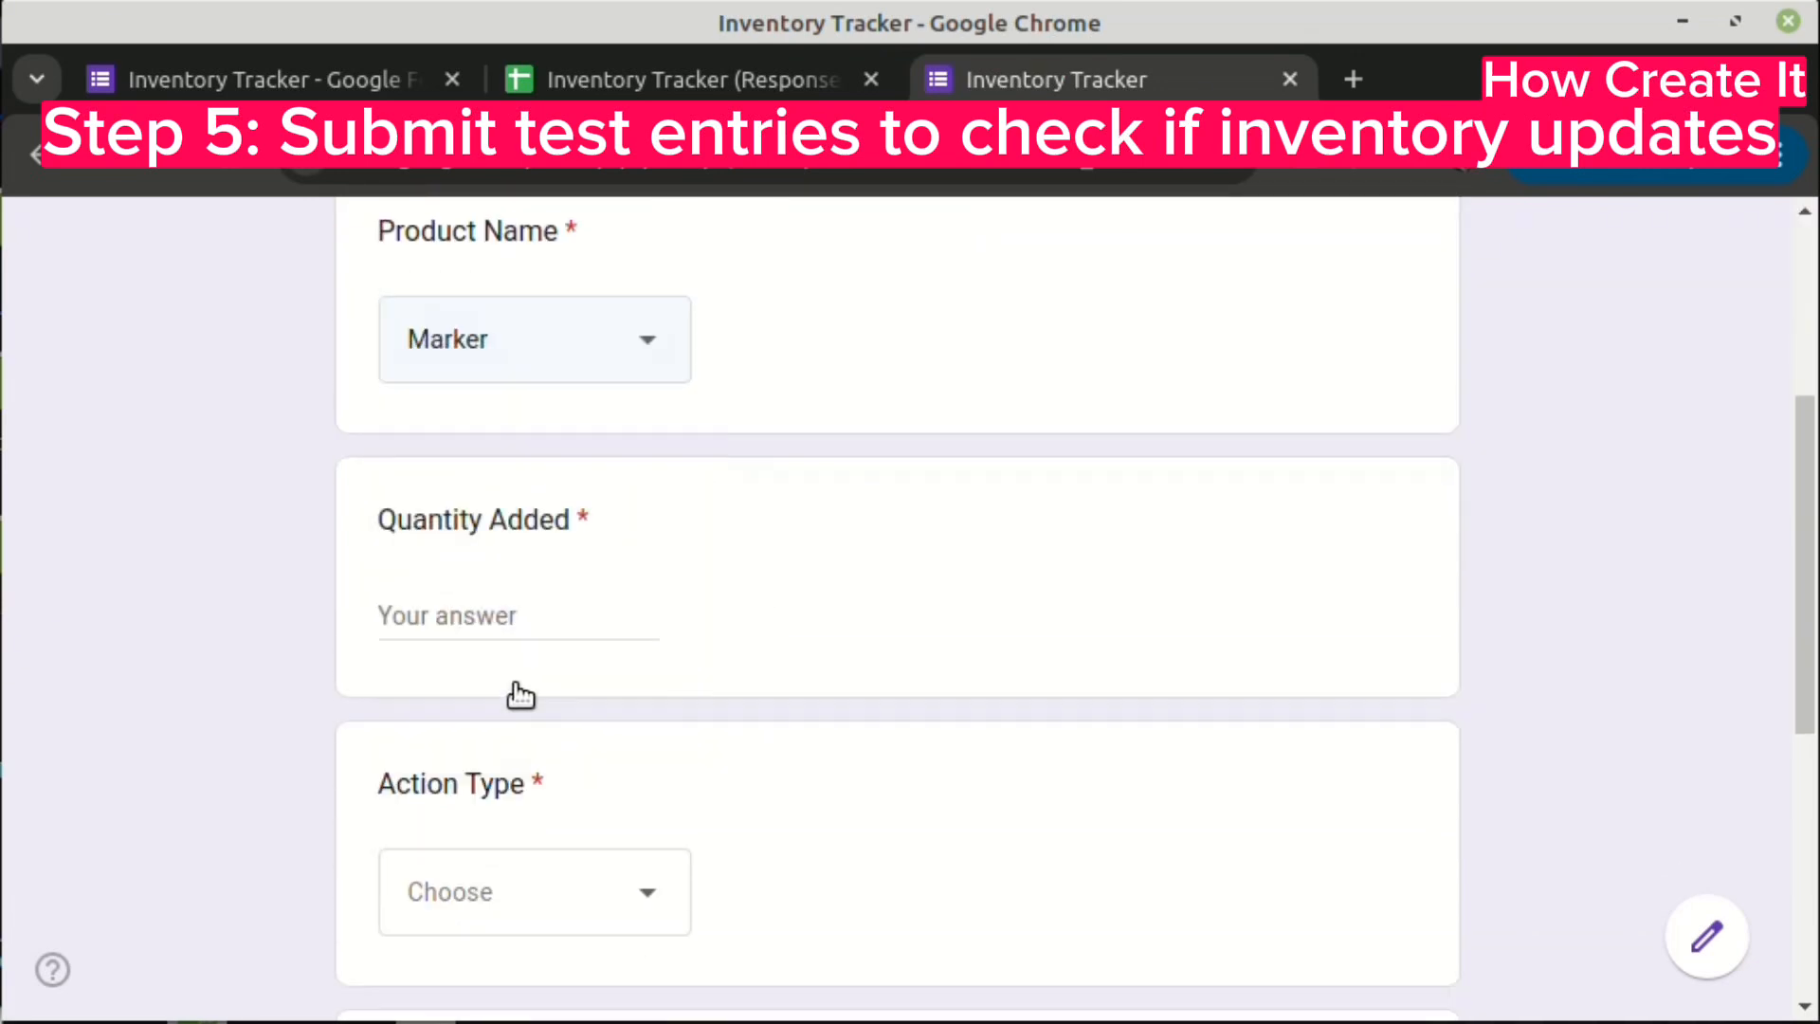
left_click(513, 628)
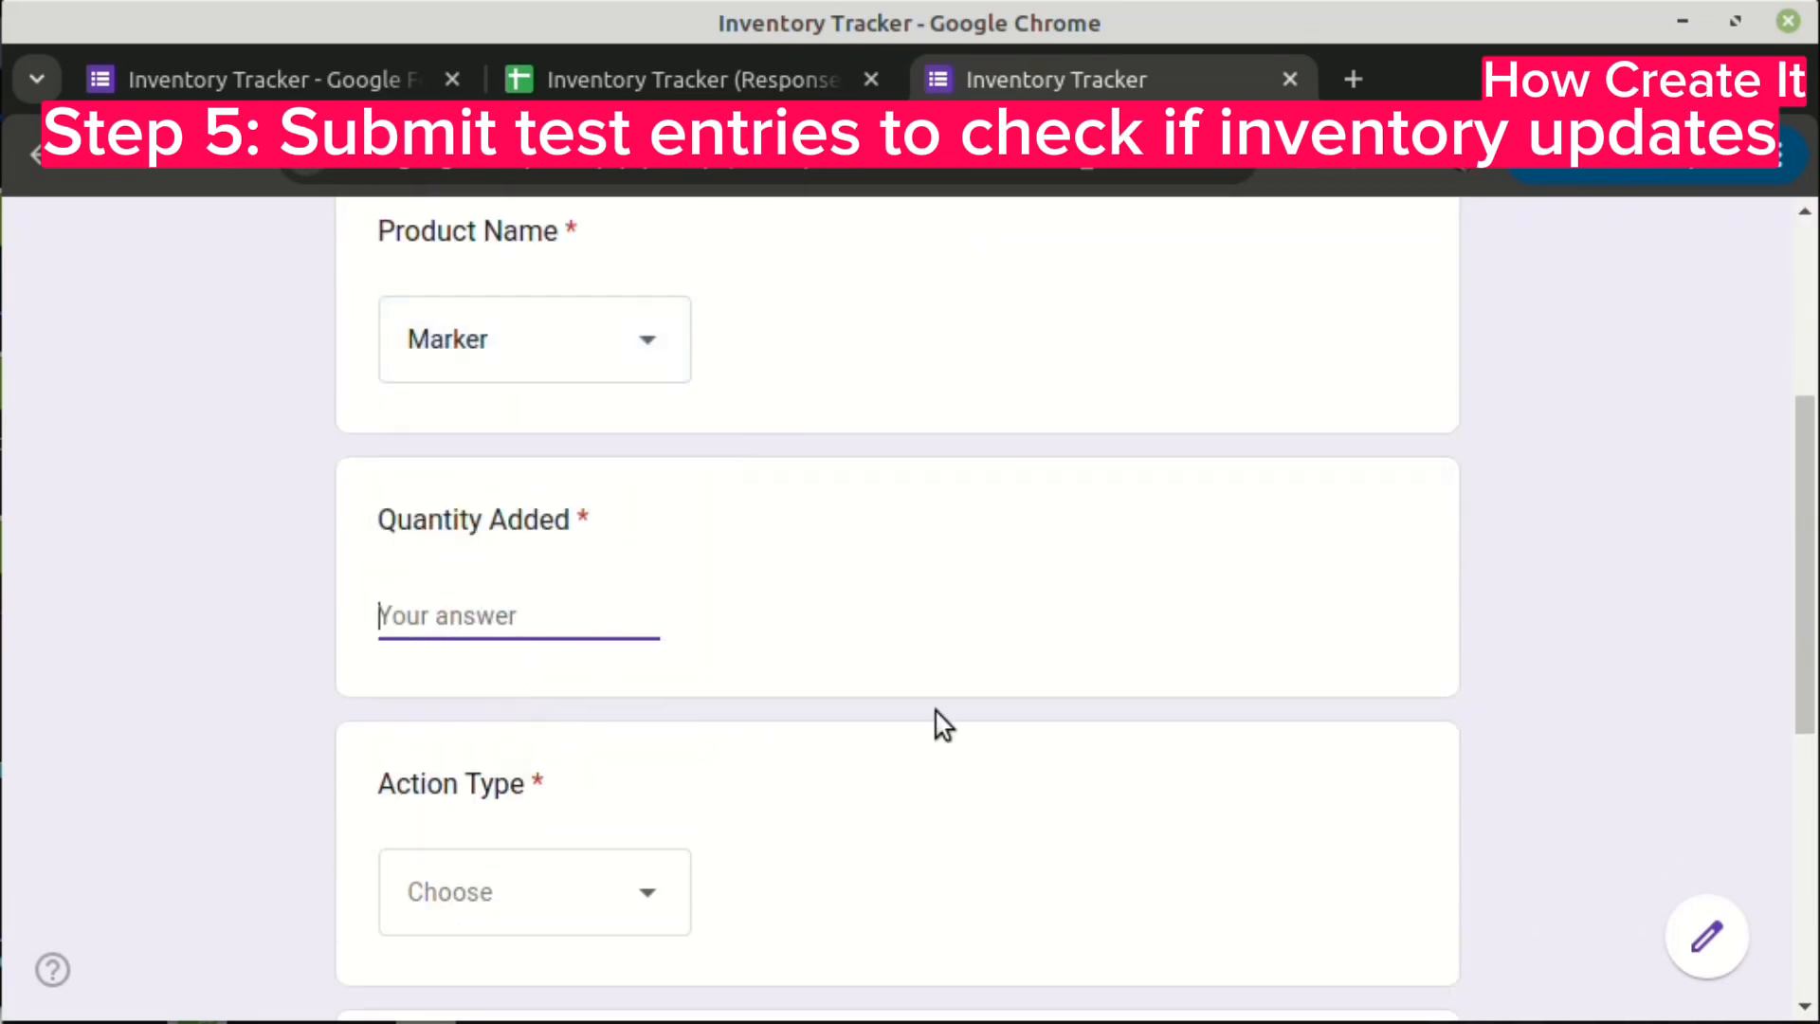
type("89")
- Set the Action Type to Remove and the date to 05/28/2025, and submit the 89-unit Marker response
left_click(521, 906)
left_click(436, 924)
scroll(948, 759, "down", 4)
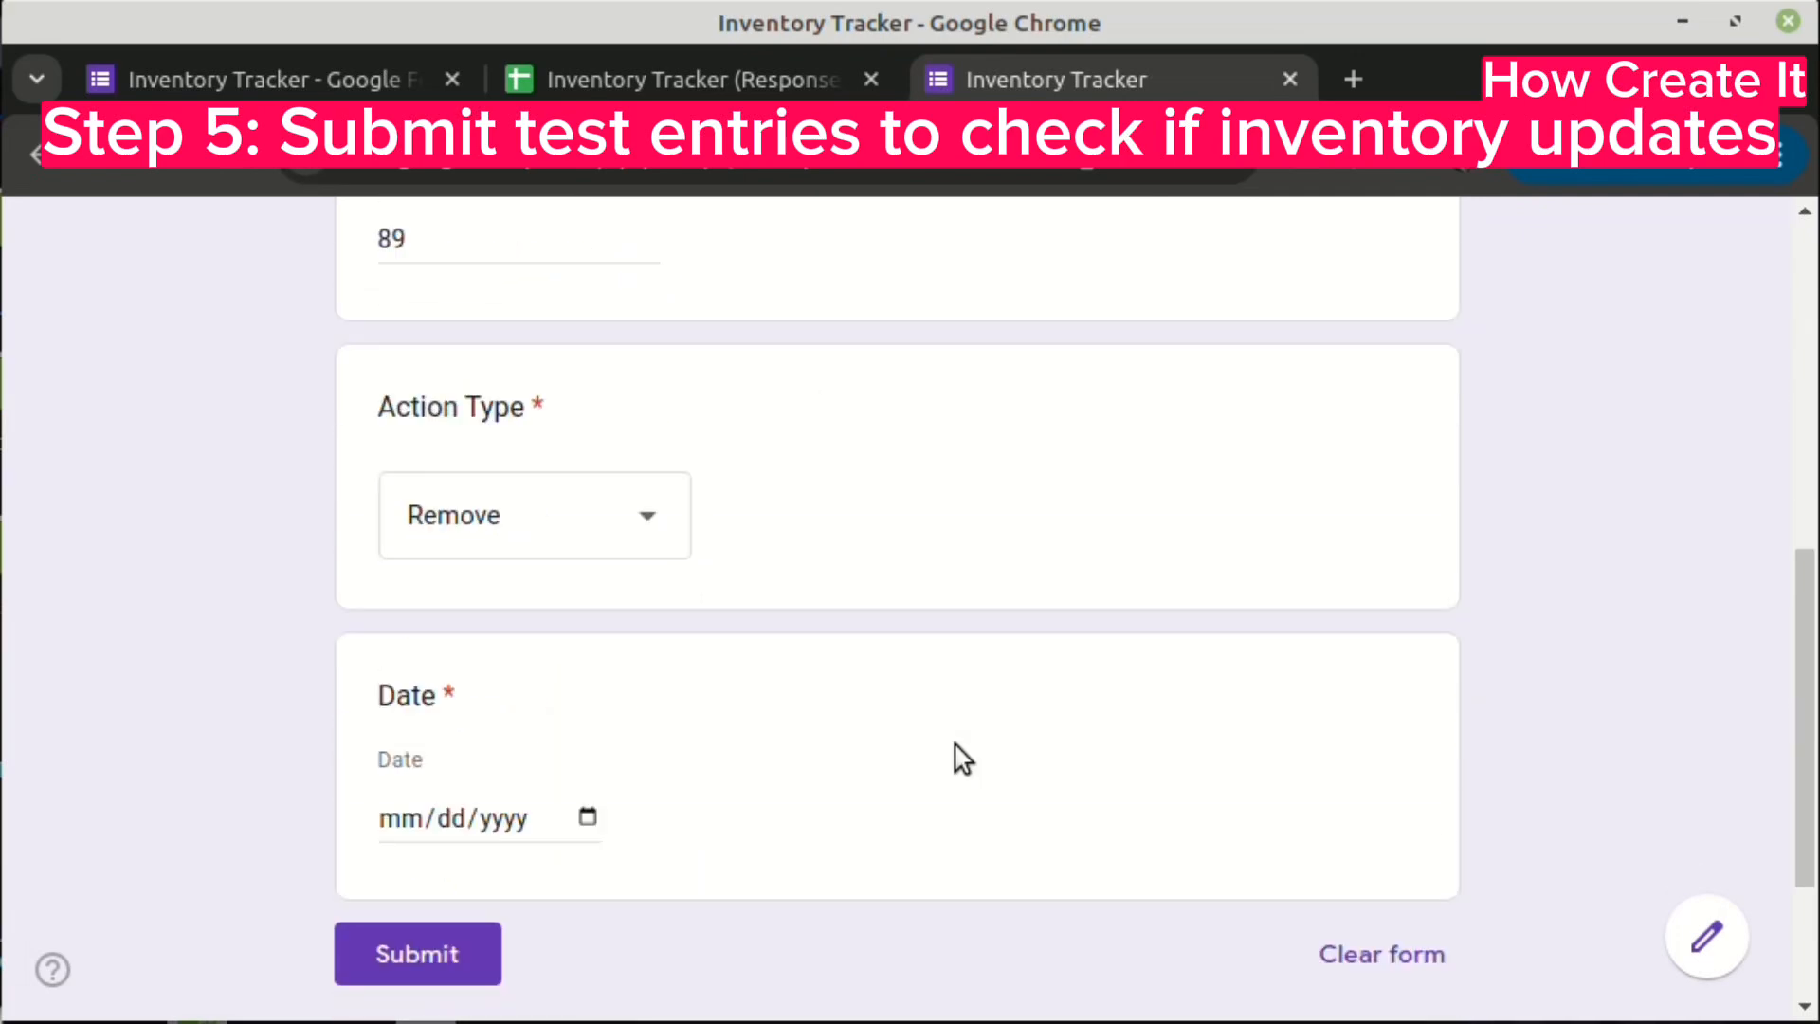
scroll(955, 743, "down", 1)
left_click(588, 773)
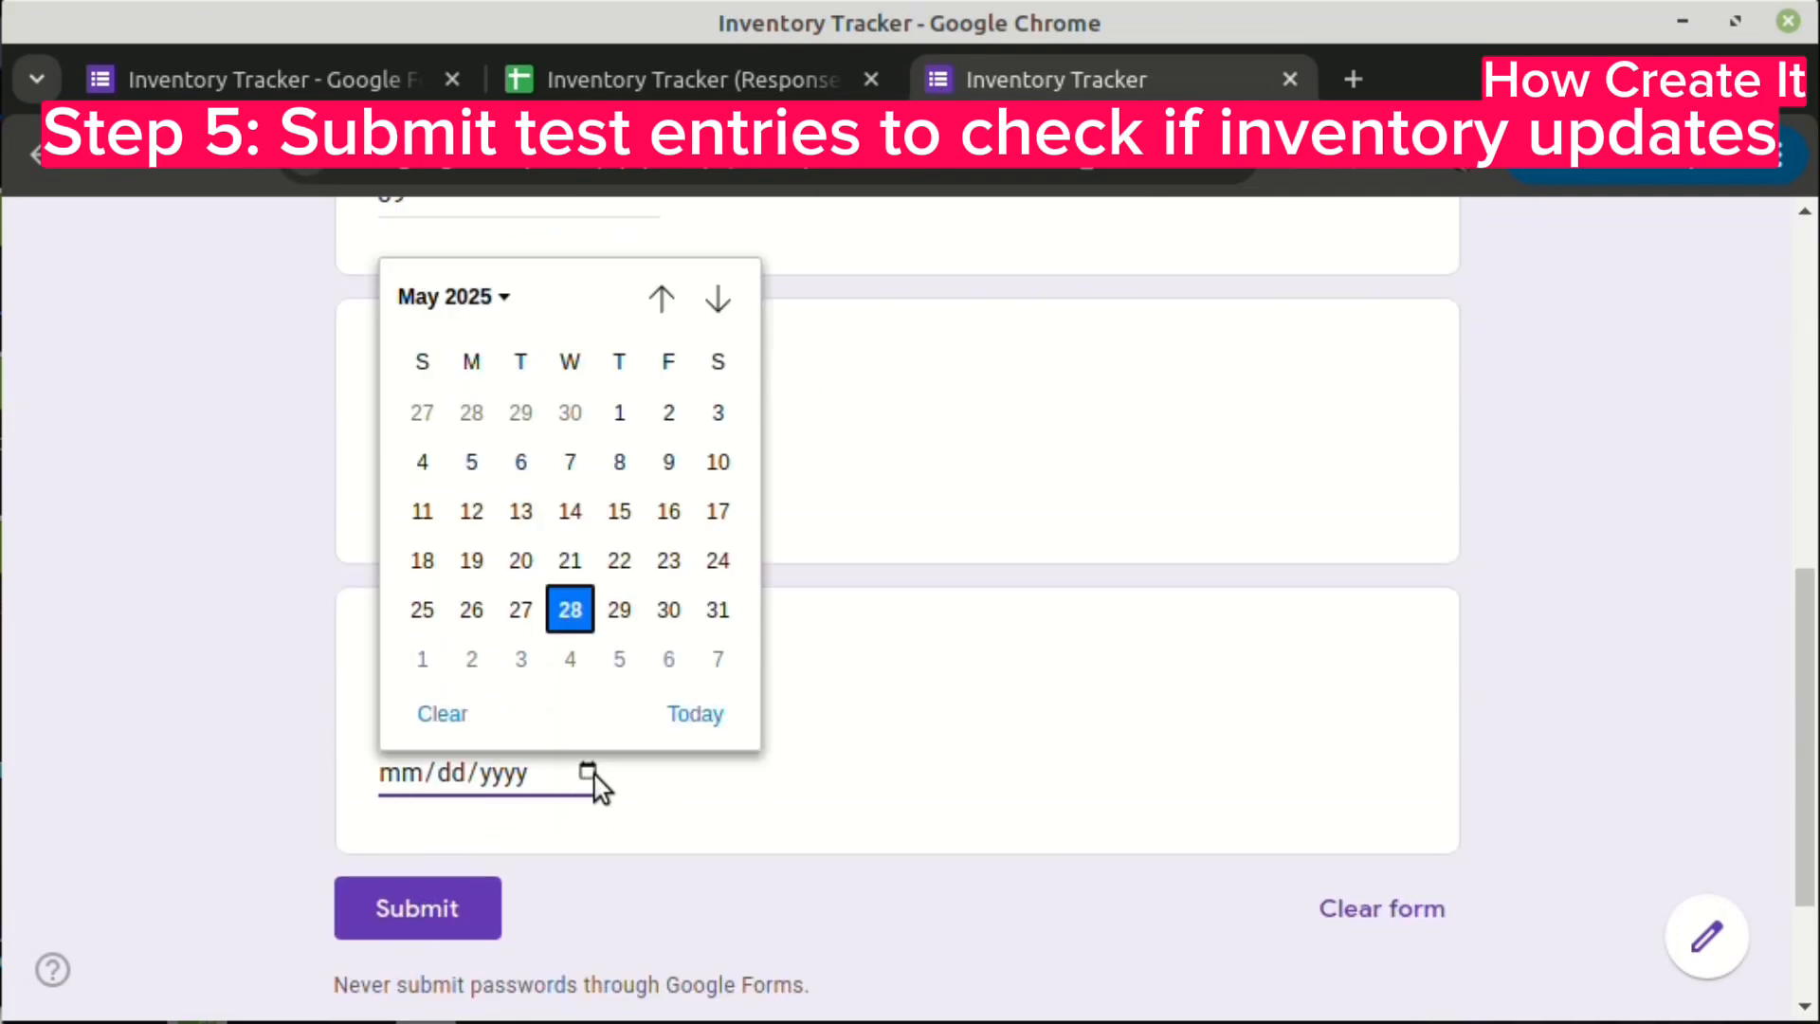
left_click(566, 612)
left_click(410, 906)
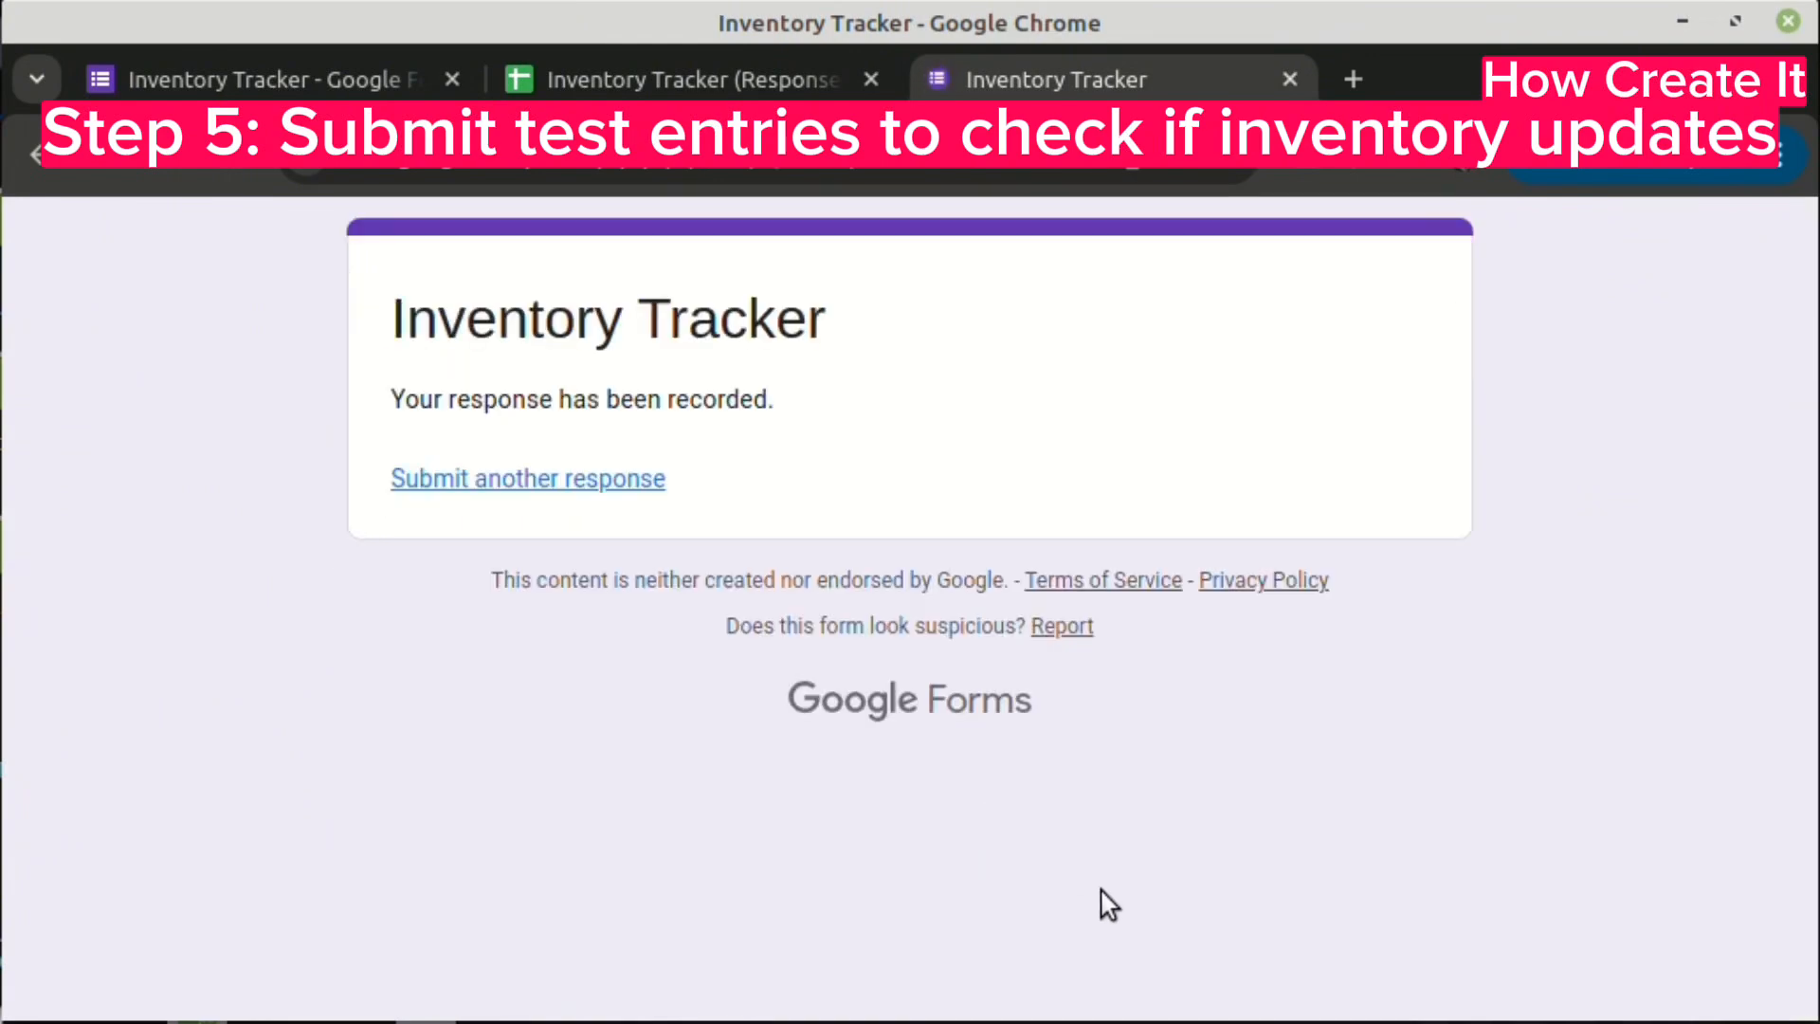
- Check the Marker total in the Inventory sheet and the product names and action types of all Marker entries in Form responses 1
left_click(663, 79)
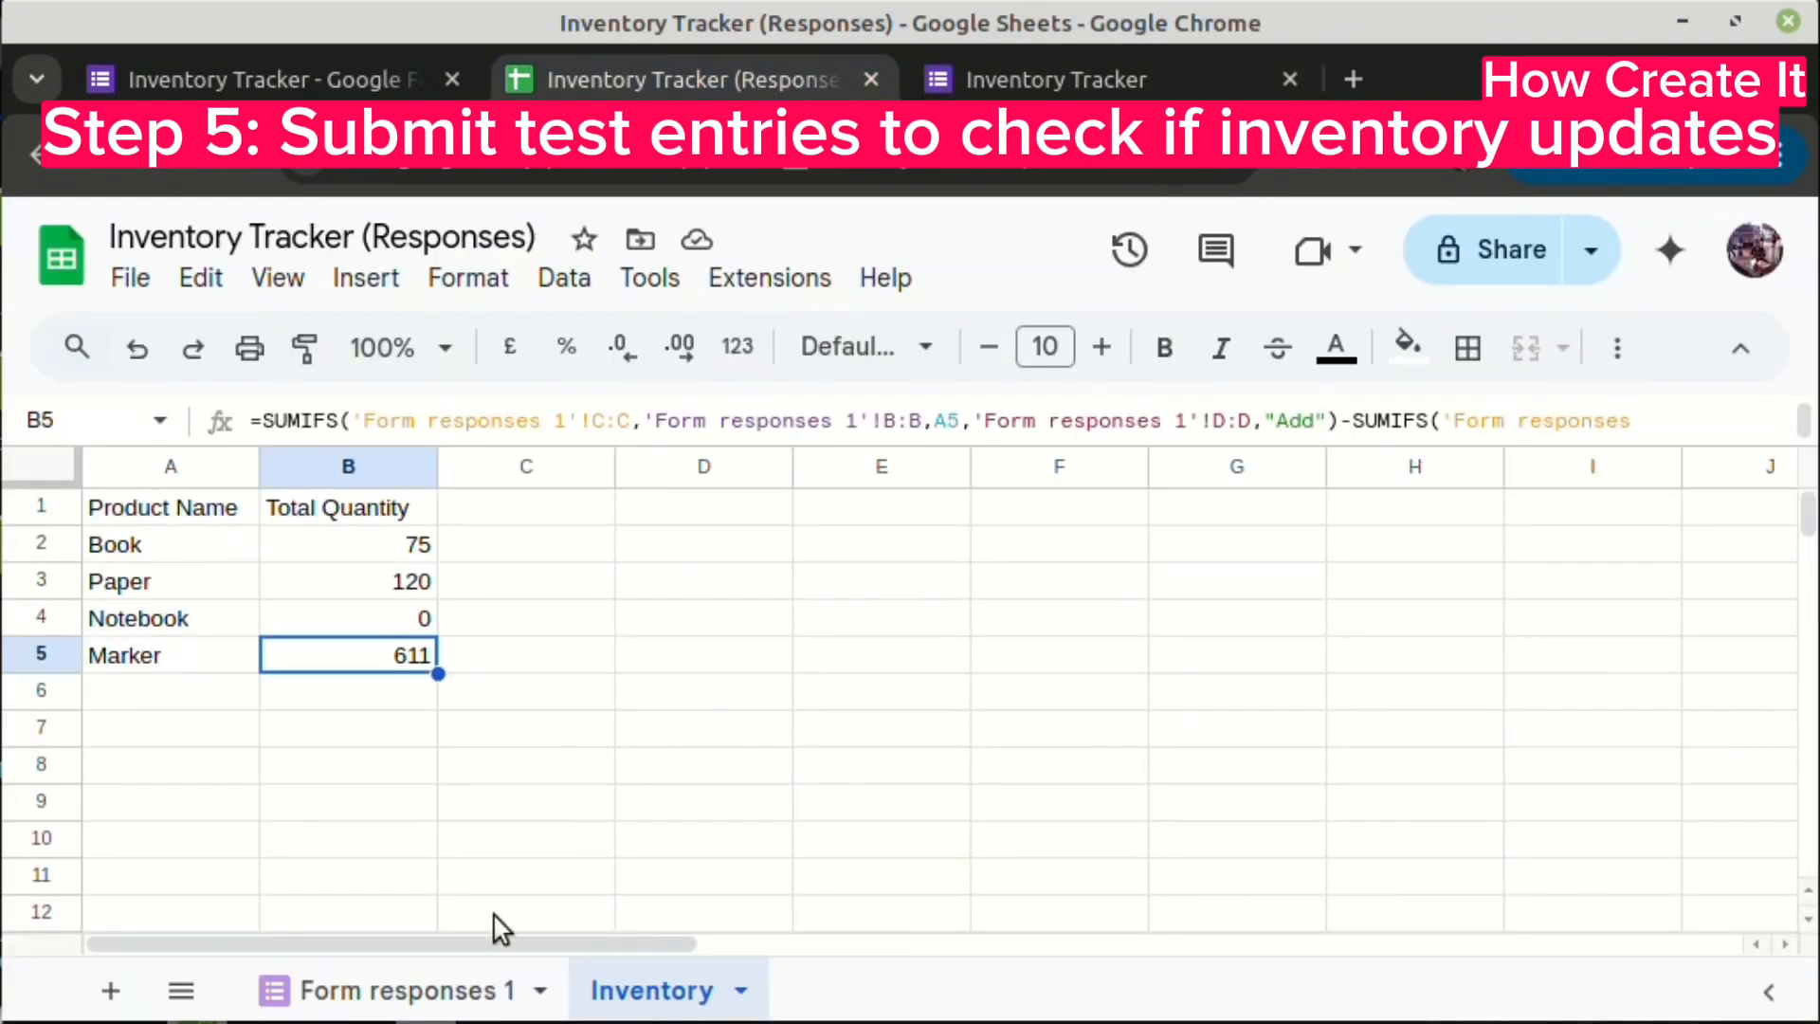
left_click(398, 990)
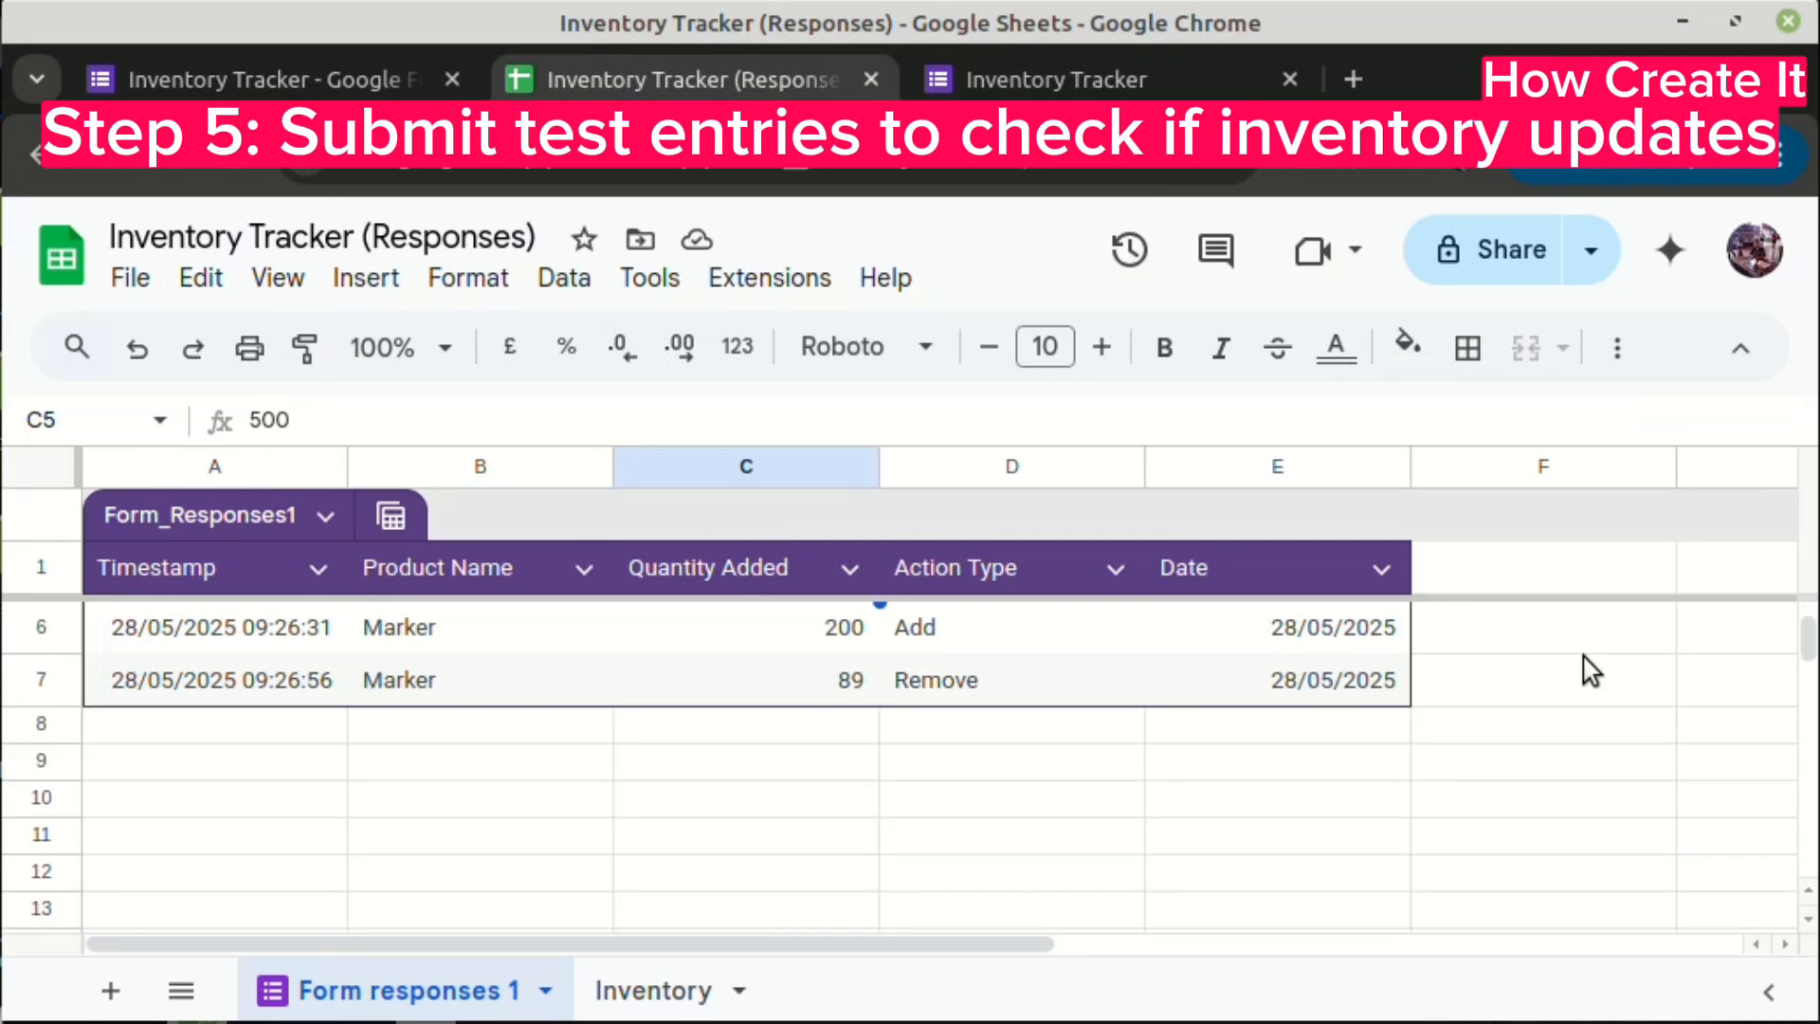
left_click_drag(394, 800, 396, 879)
left_click_drag(908, 788, 908, 883)
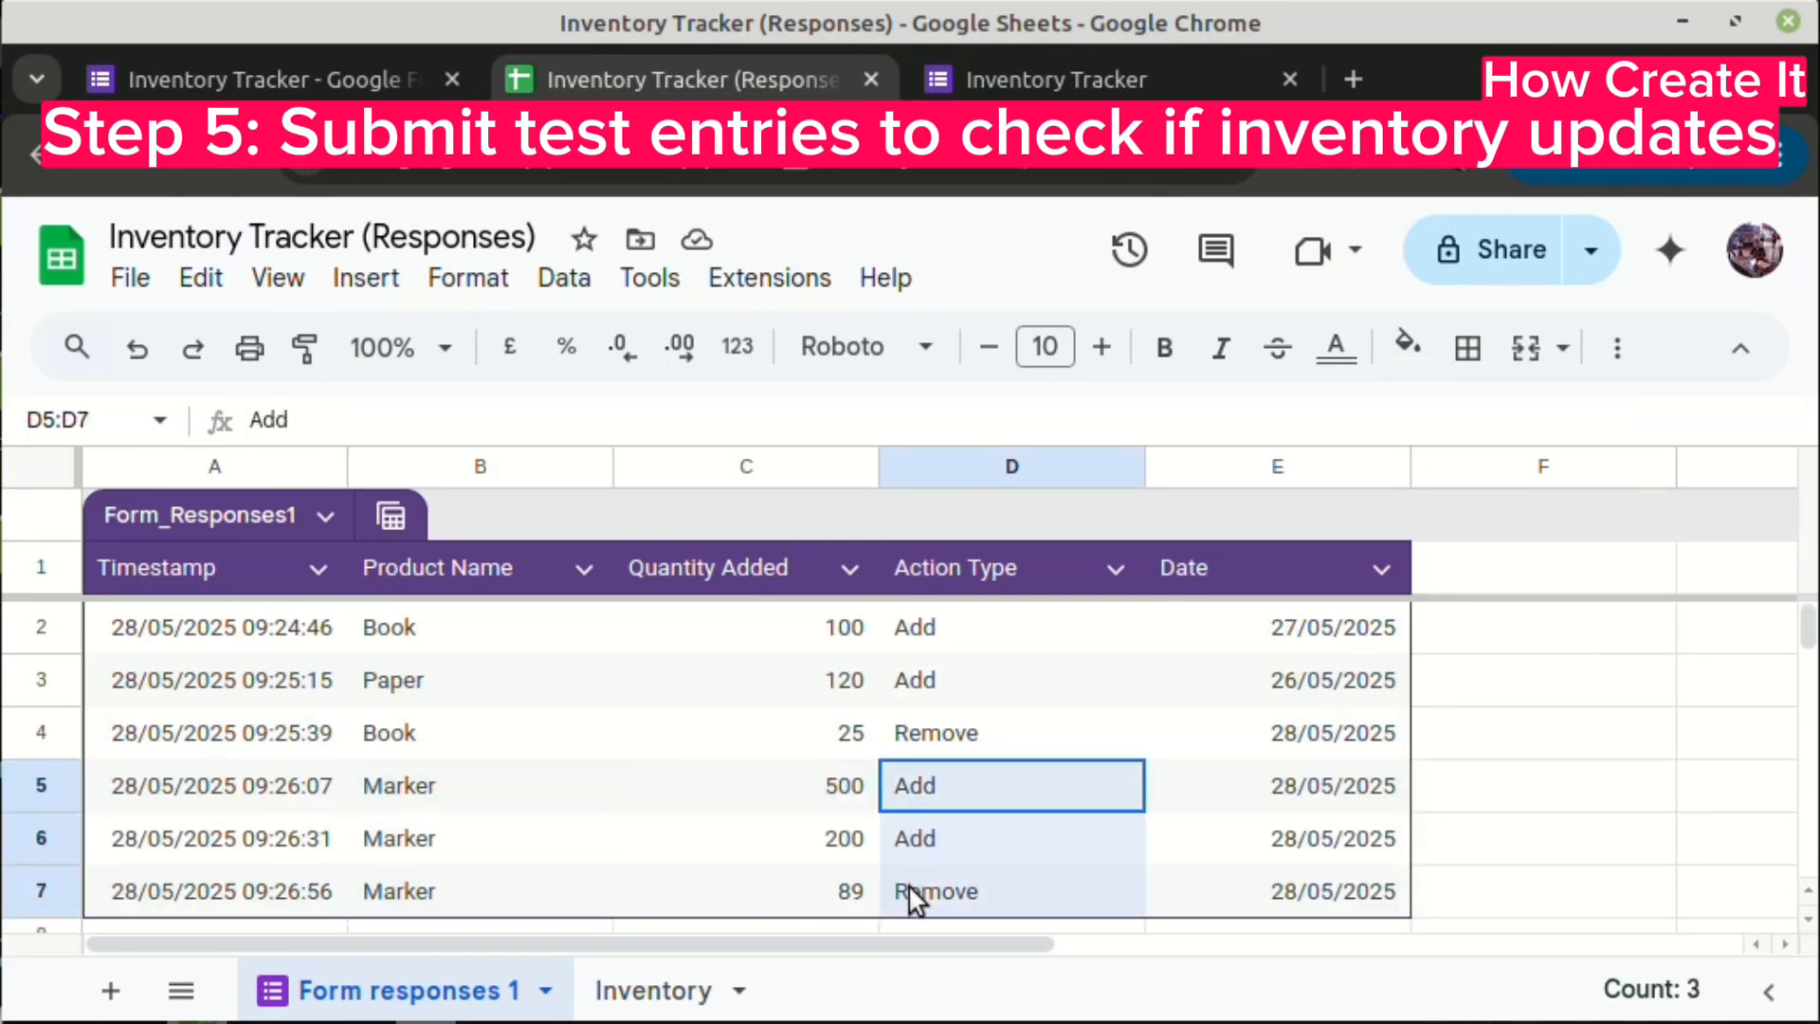
- Compare the quantities of the three Marker entries in Form responses 1 with the Marker total in the Inventory sheet
left_click(835, 894)
left_click(823, 832)
left_click(812, 785)
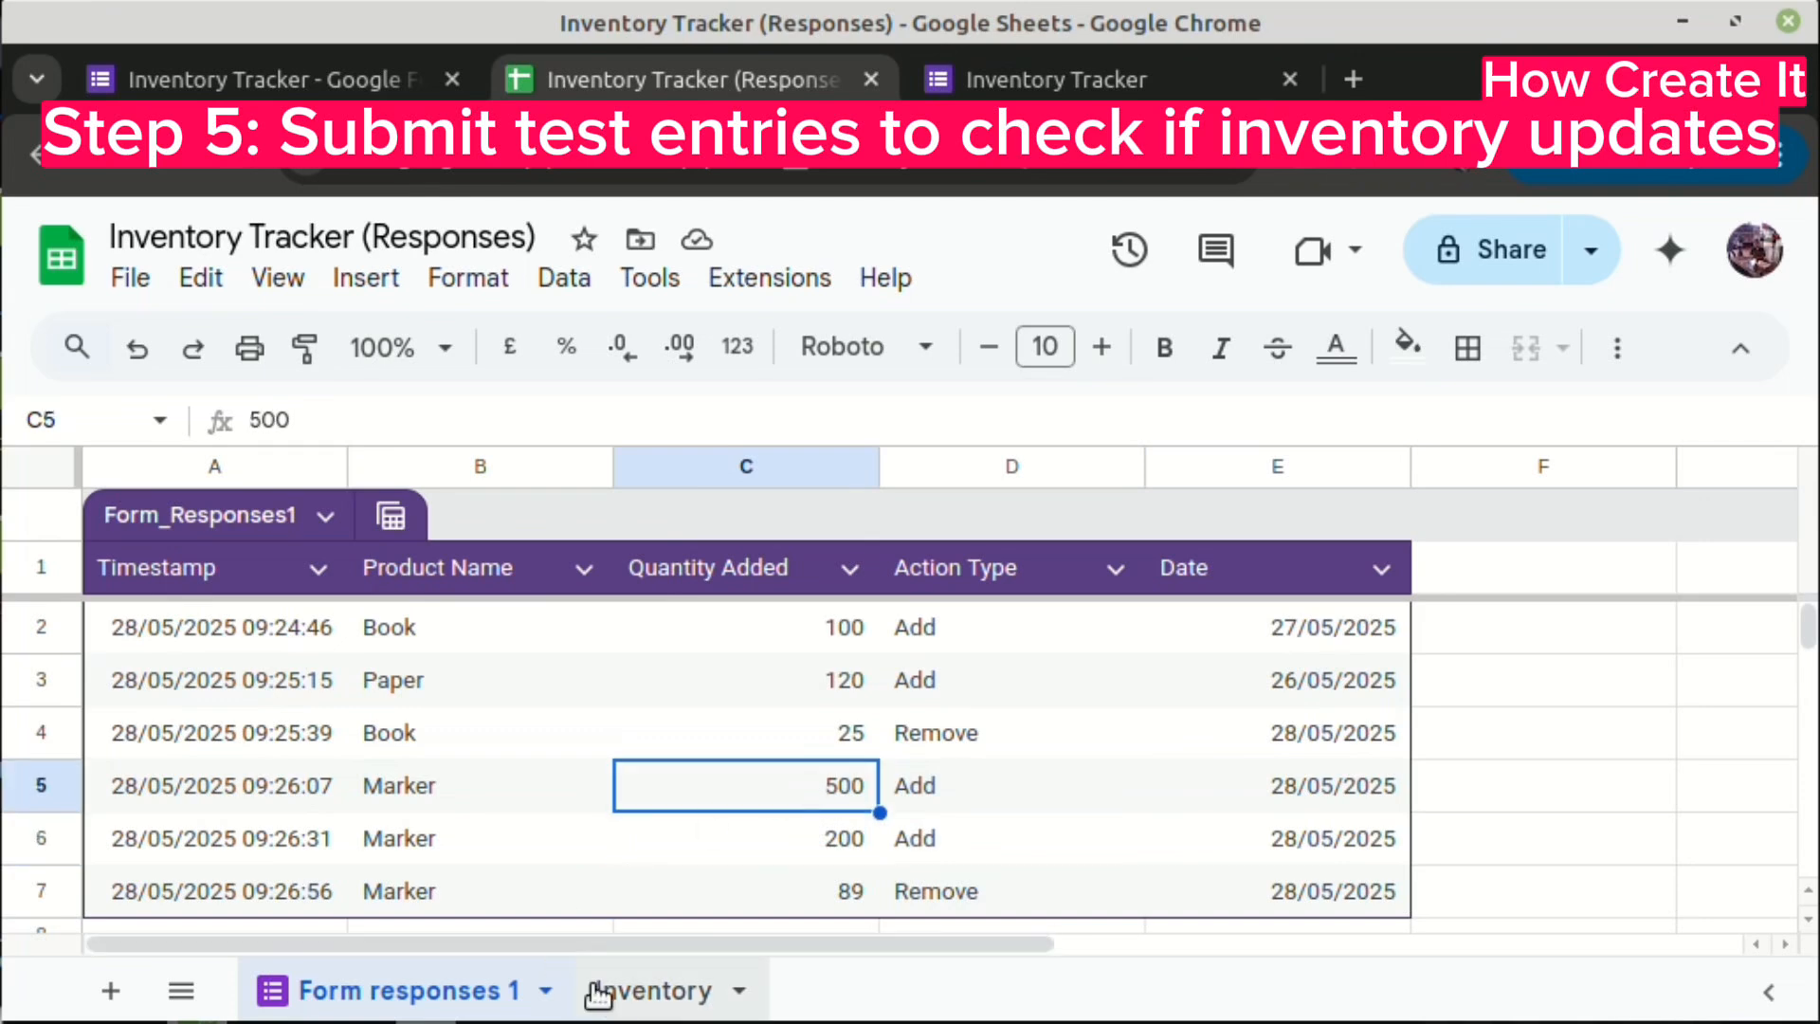
left_click(654, 993)
left_click(399, 730)
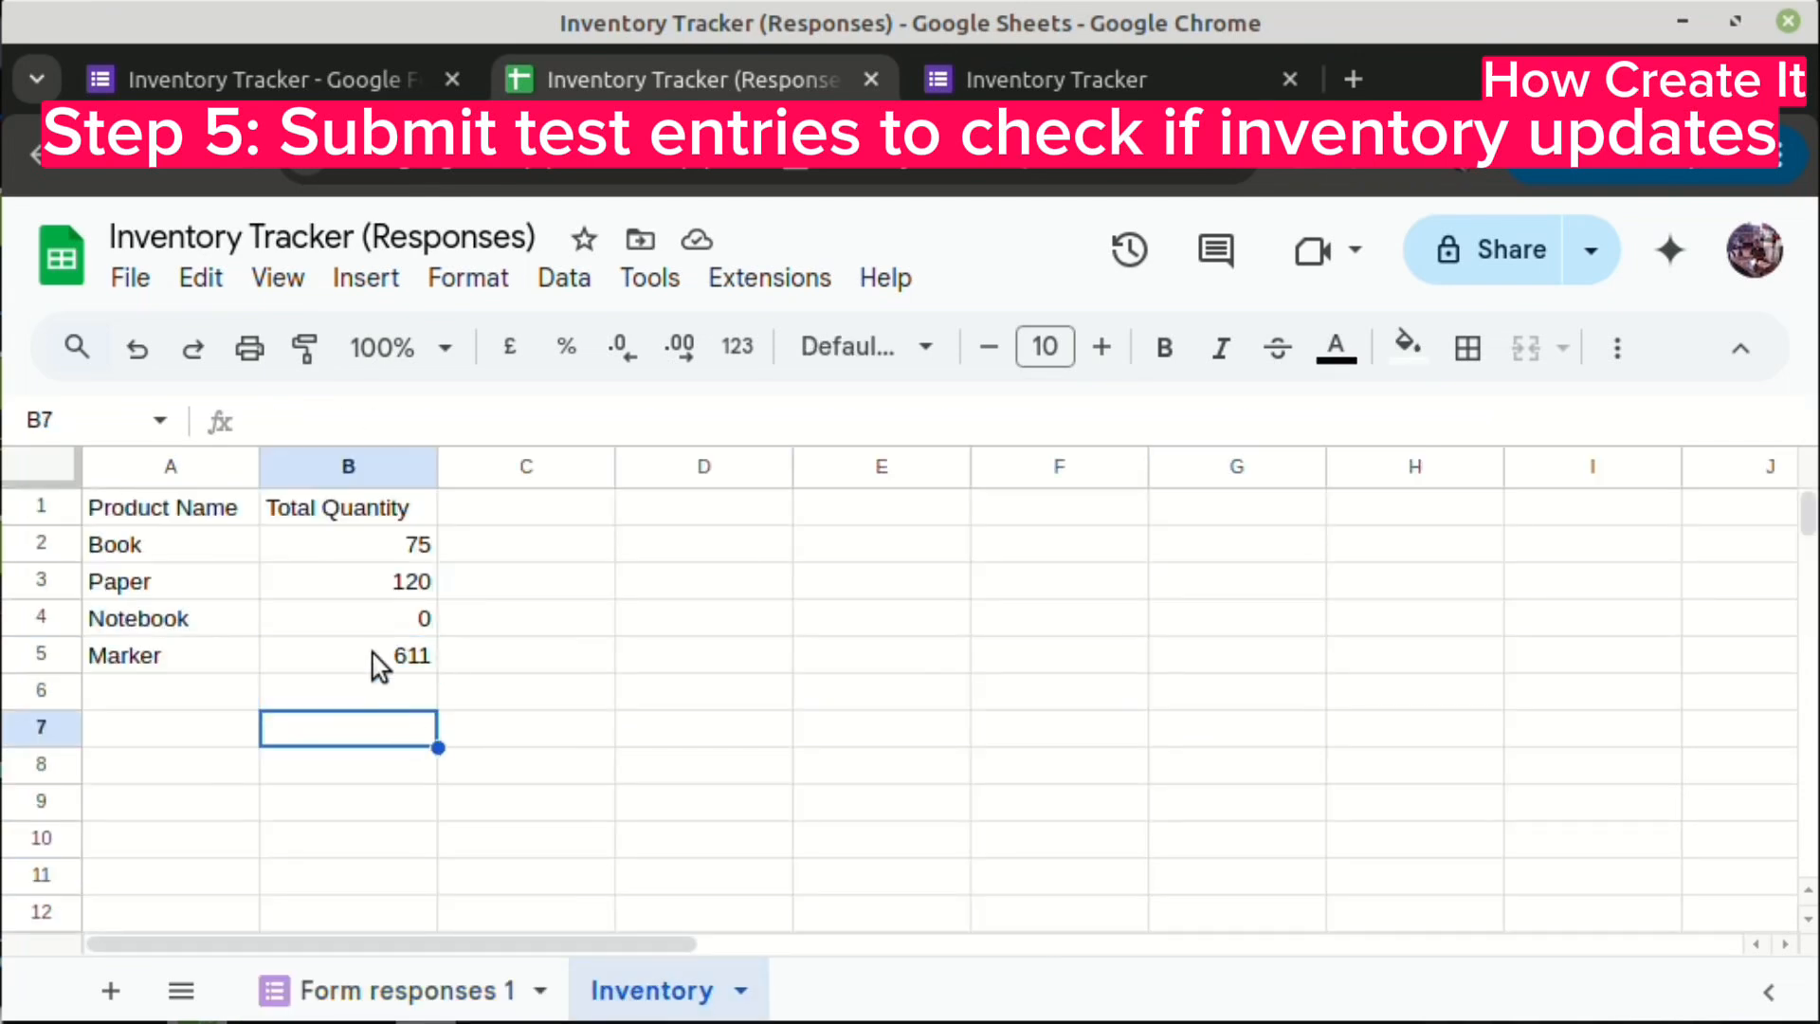
left_click(375, 655)
left_click(627, 711)
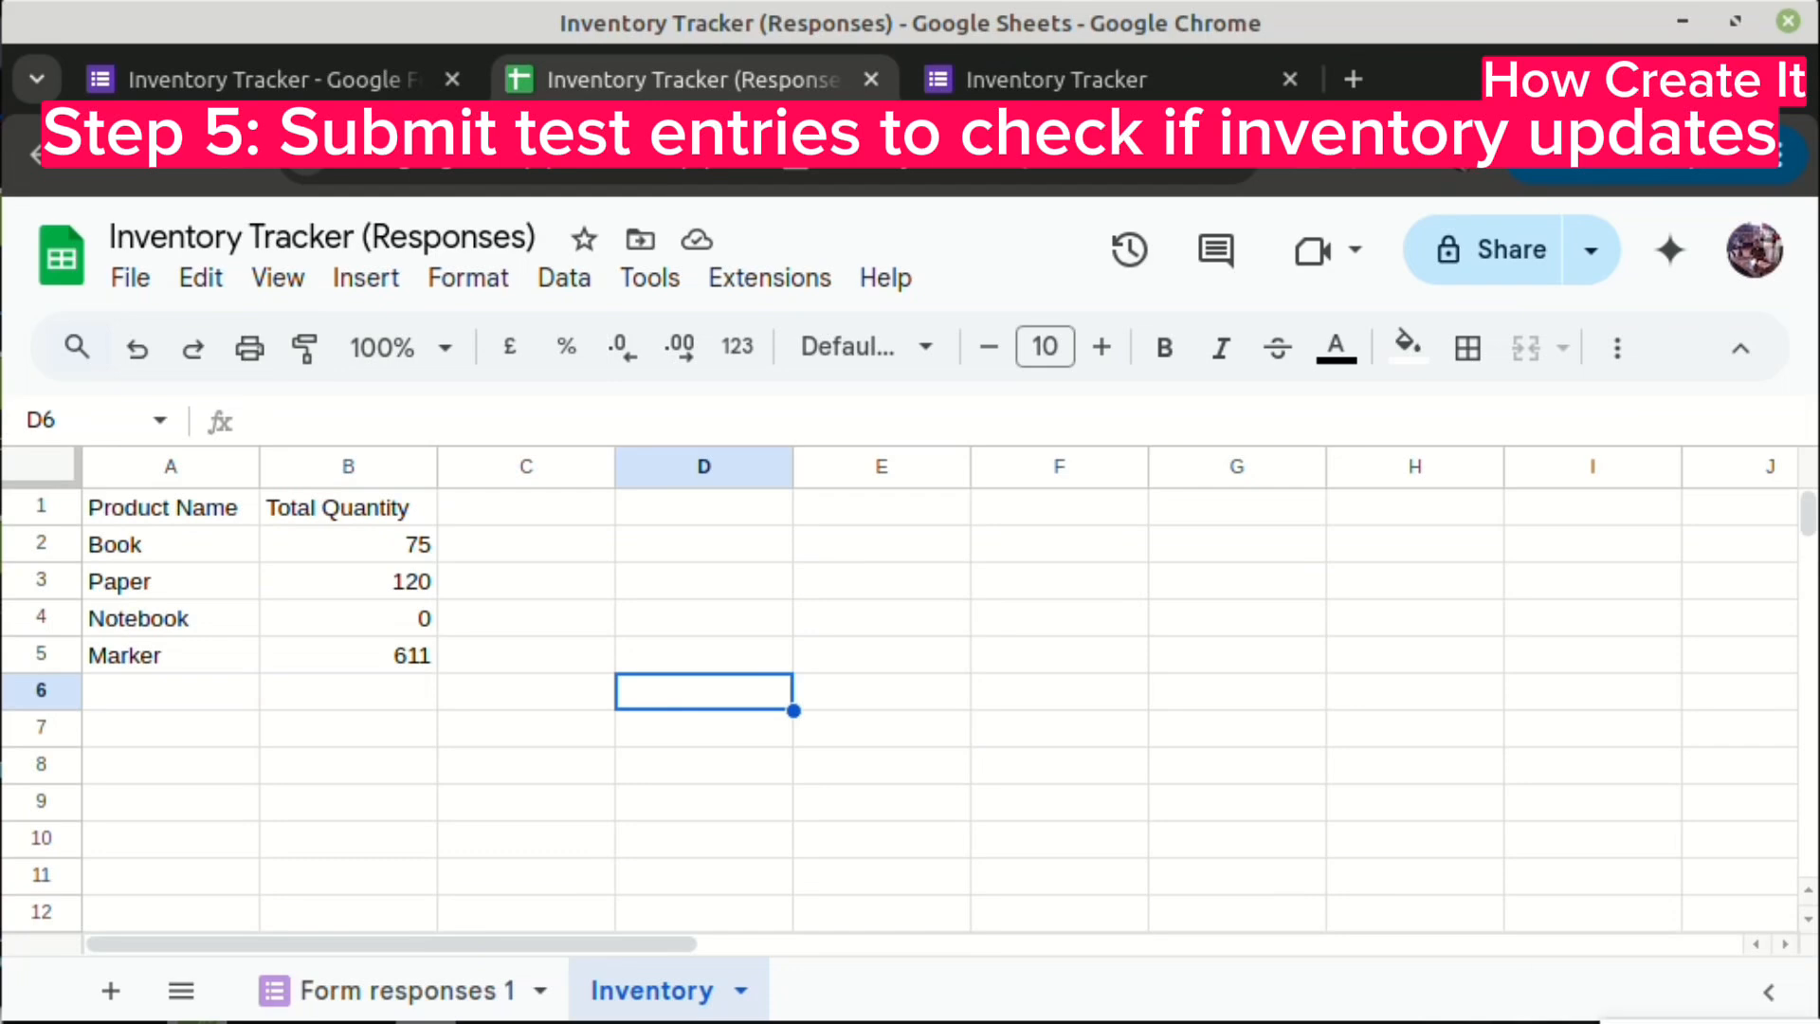
- Check the Notebook row and its total quantity in the Inventory sheet
left_click(164, 630)
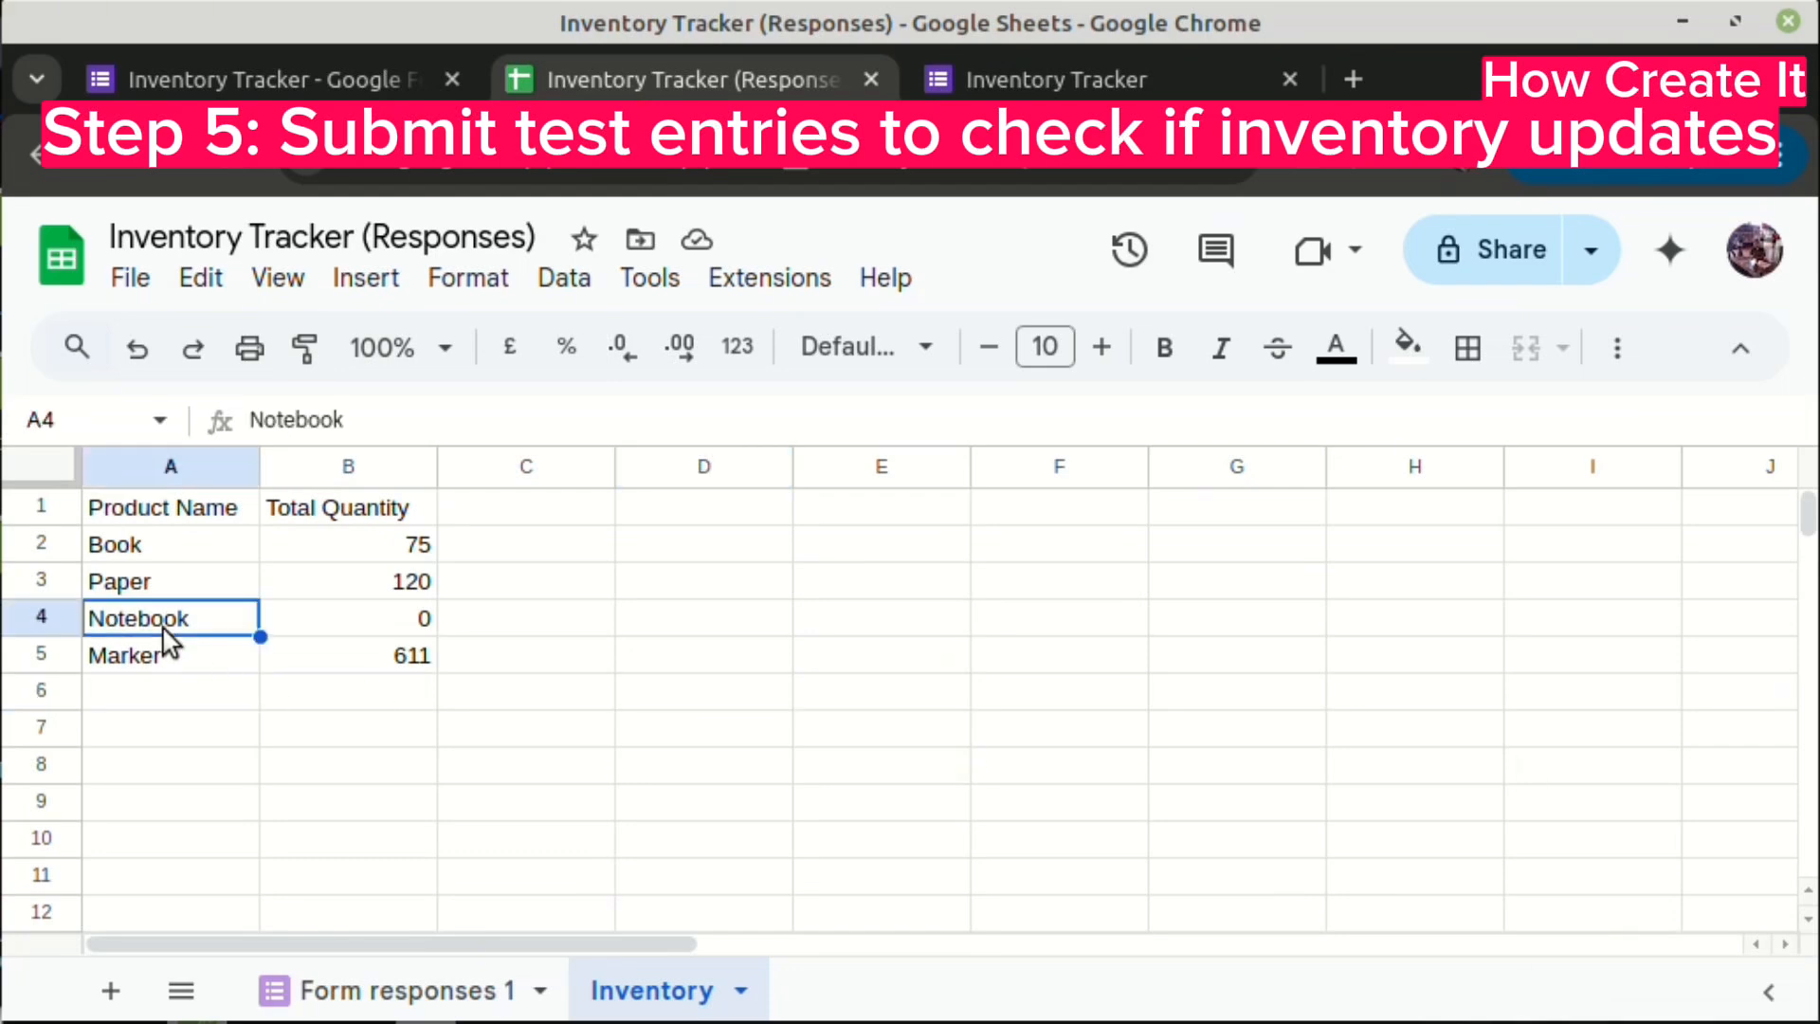
left_click(379, 633)
left_click(203, 630)
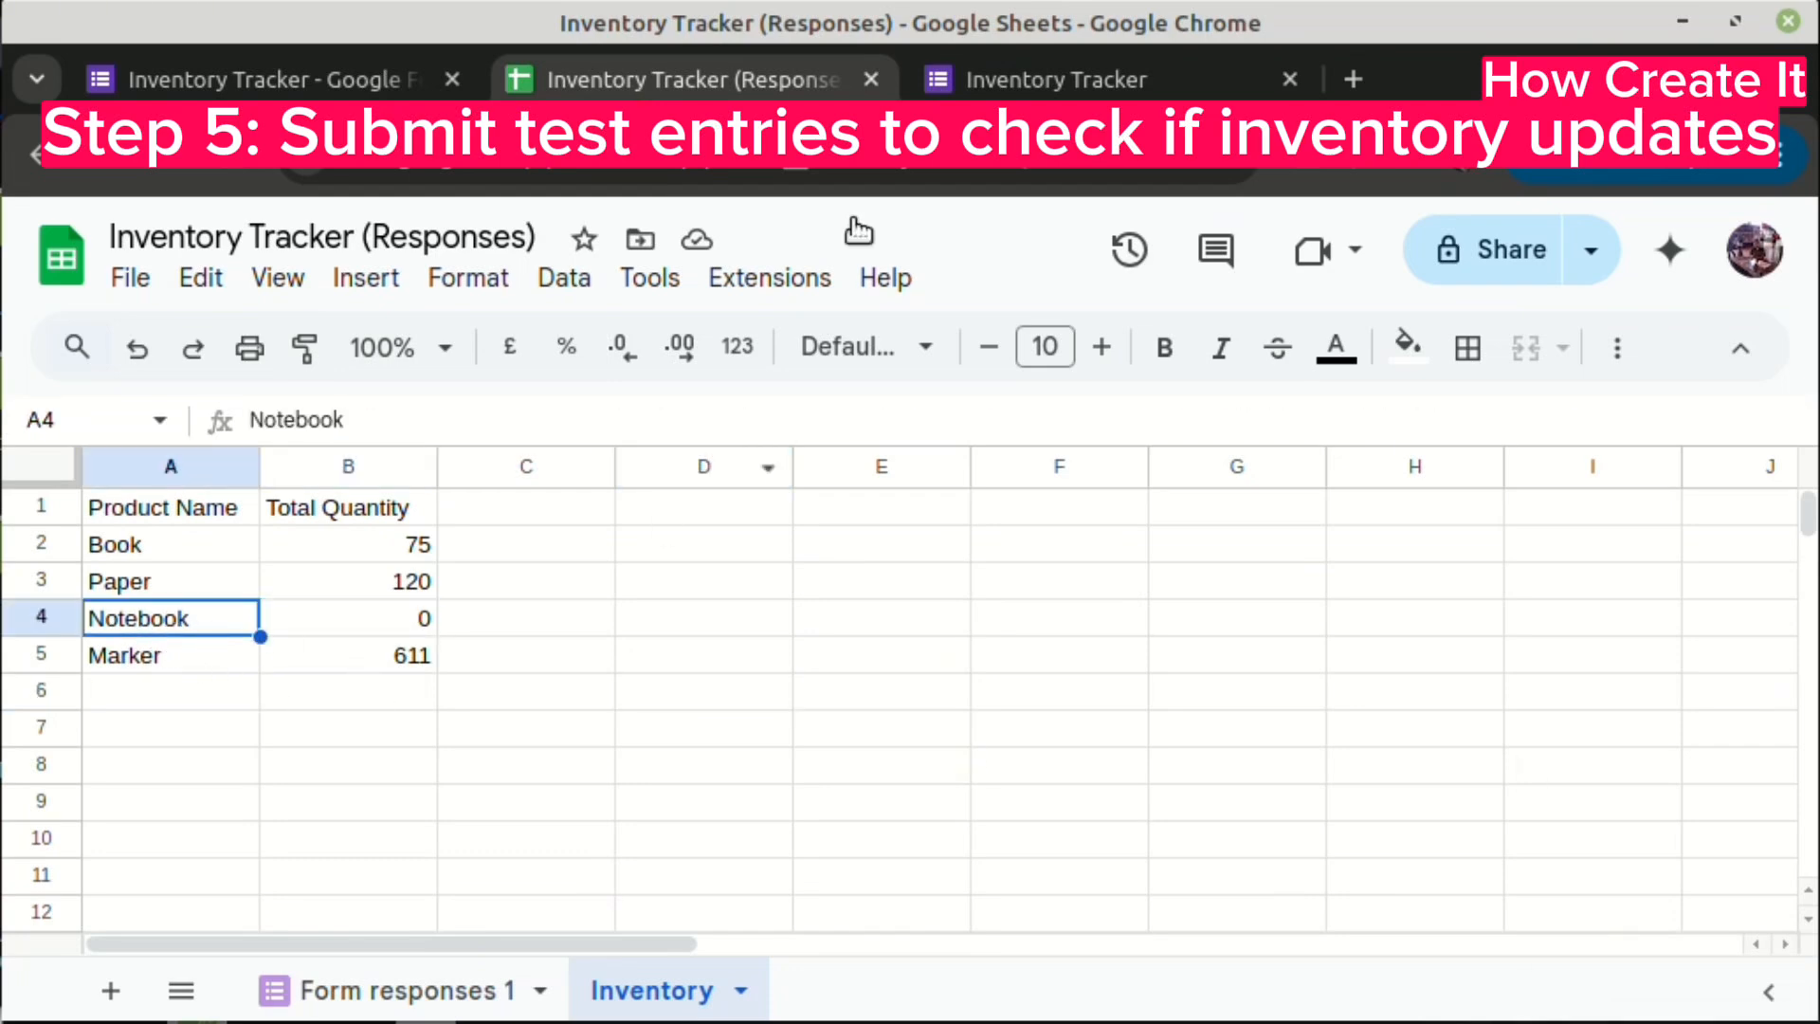
- Start another form response with Notebook as the Product Name and 1000 as the Quantity Added
left_click(1022, 74)
left_click(516, 482)
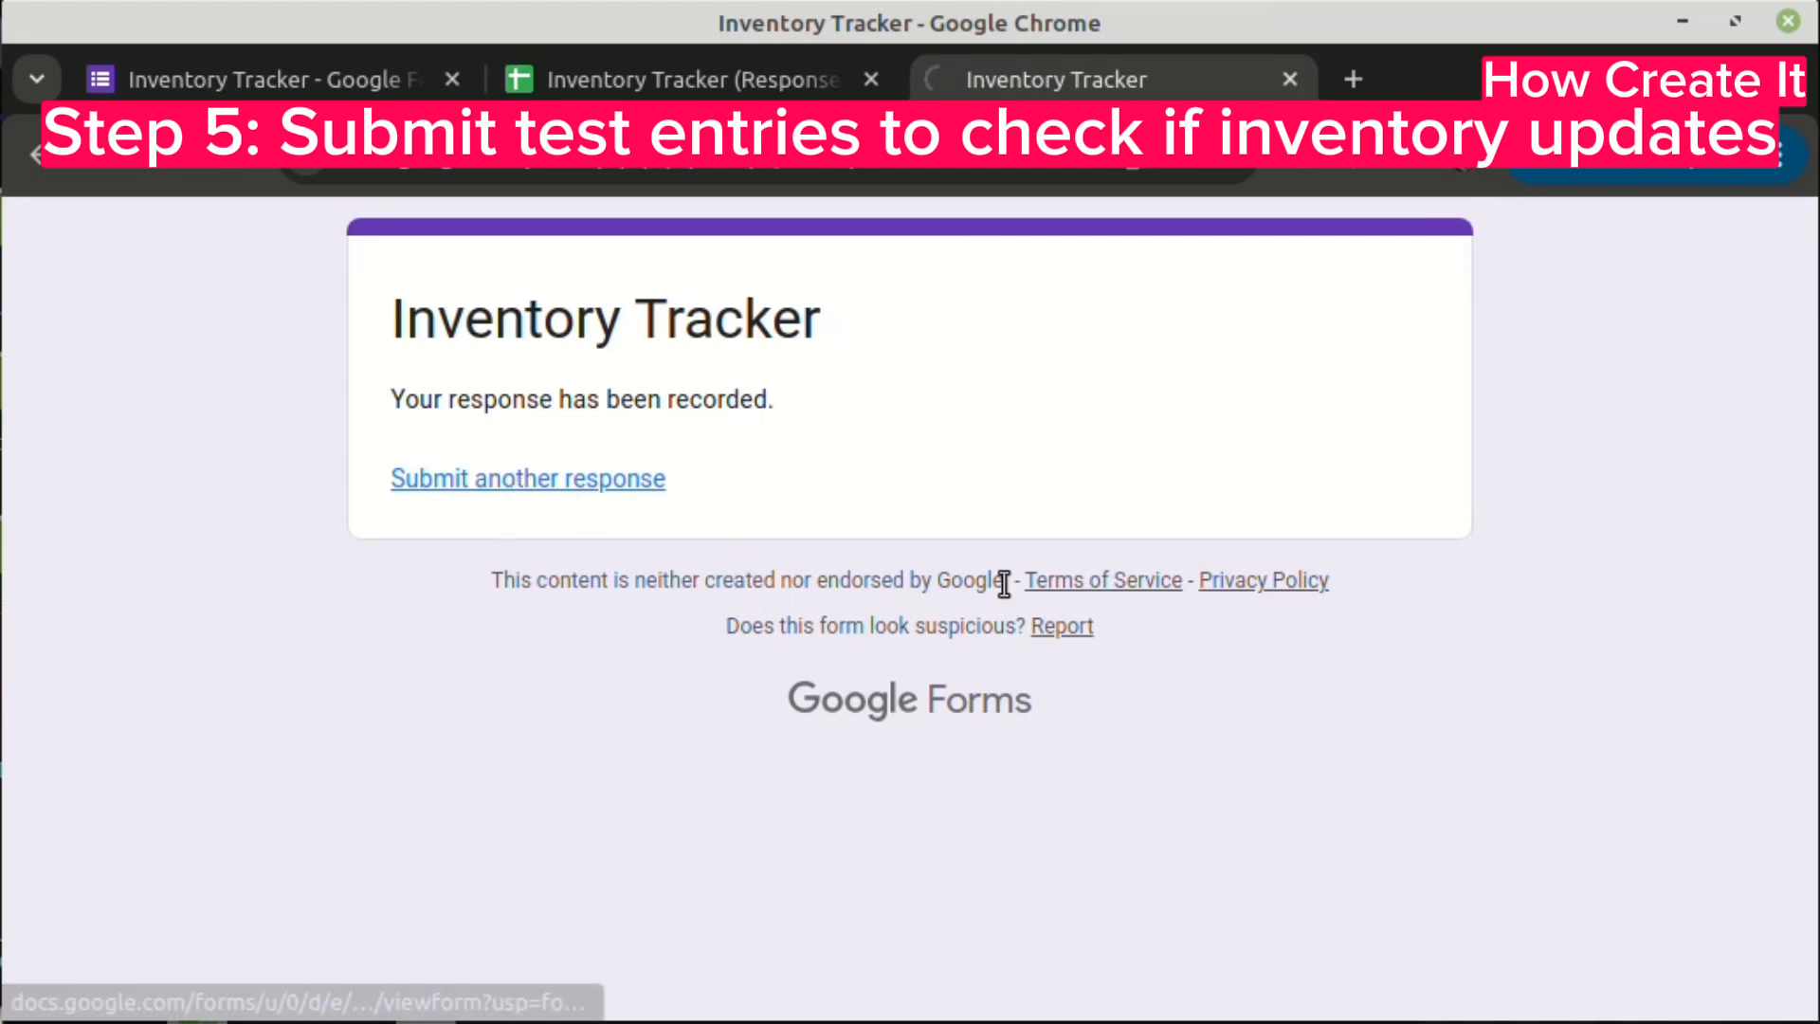
scroll(941, 567, "down", 4)
left_click(610, 353)
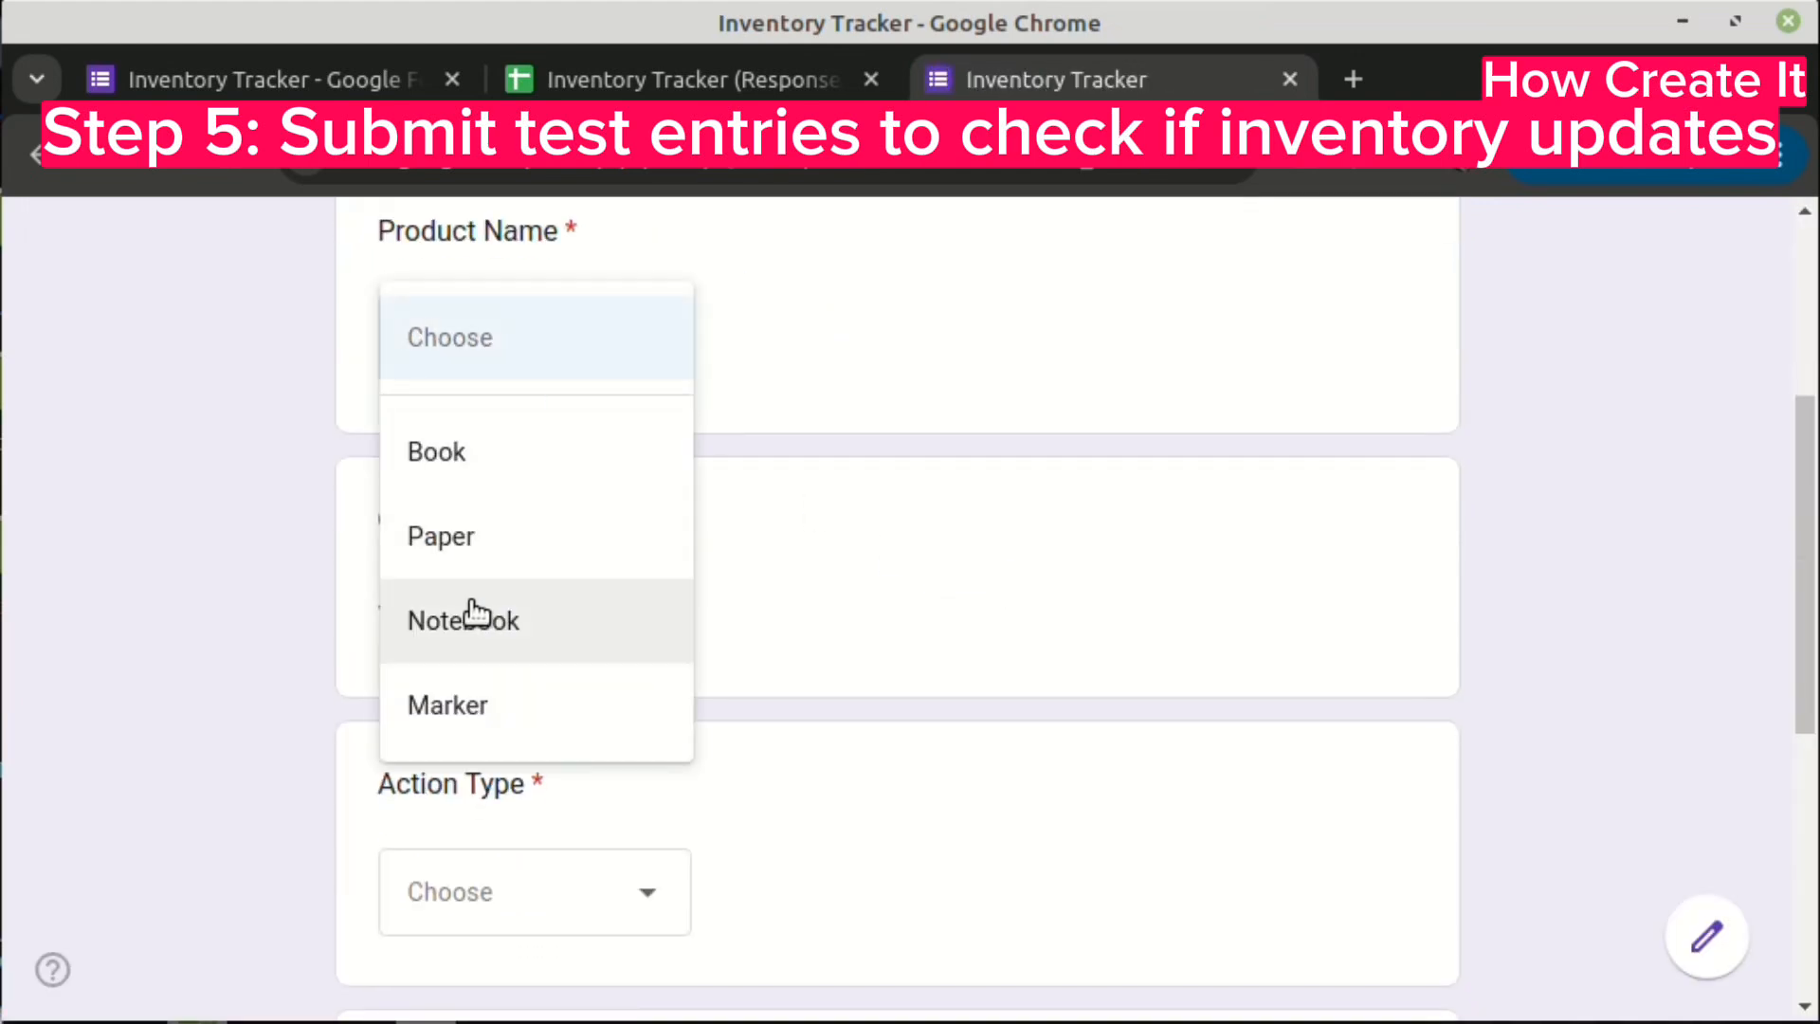
left_click(464, 628)
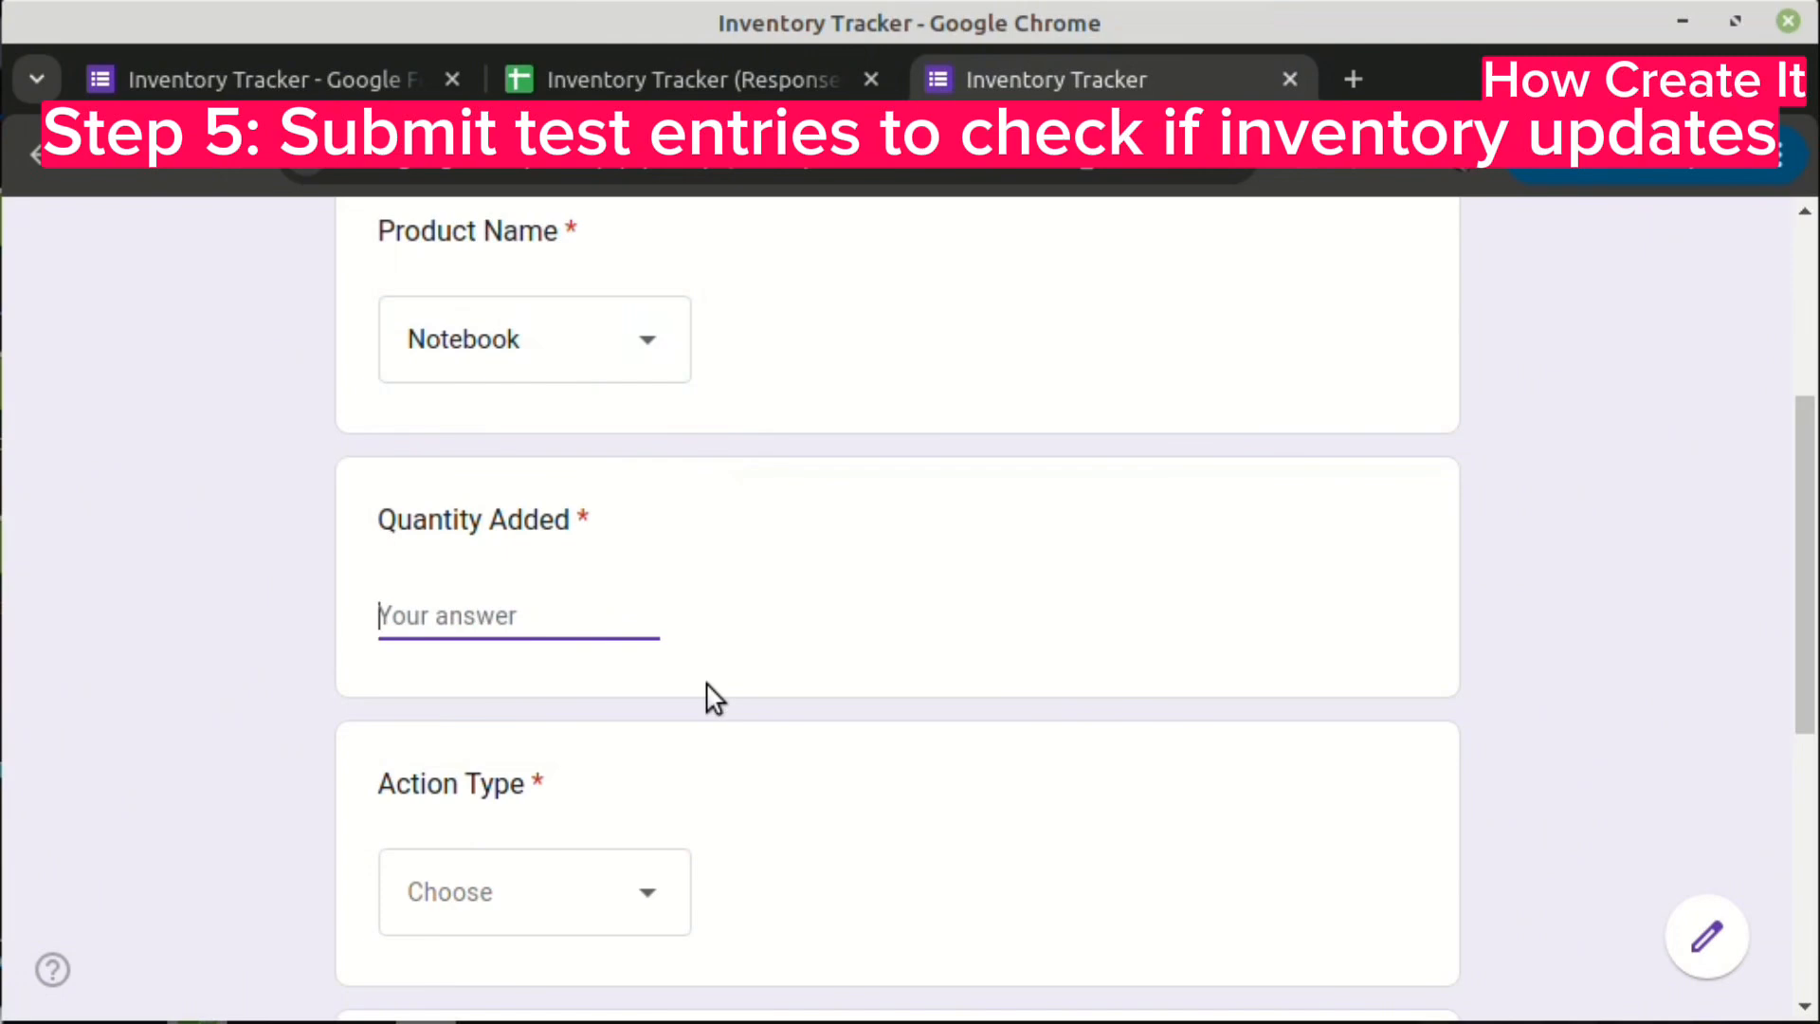
type("100")
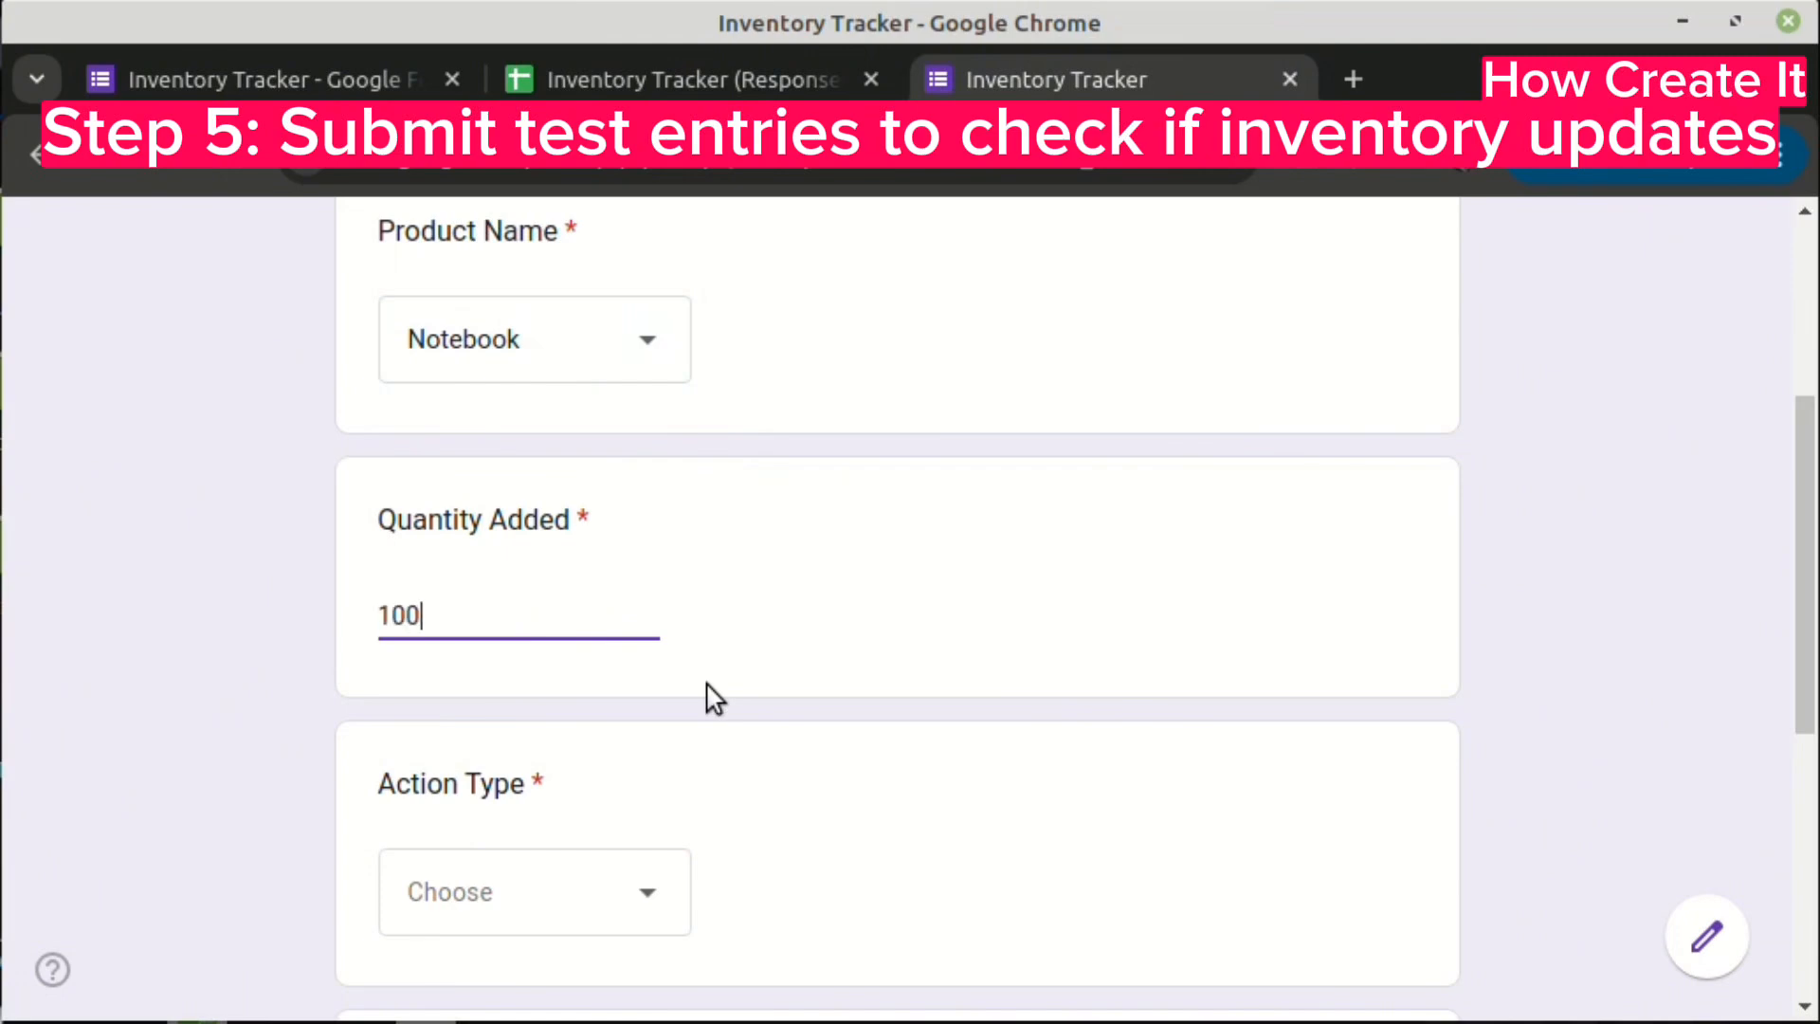
type("0")
- Set the Action Type to Add and the date to 05/28/2025, and submit the 1000-unit Notebook response
left_click(567, 906)
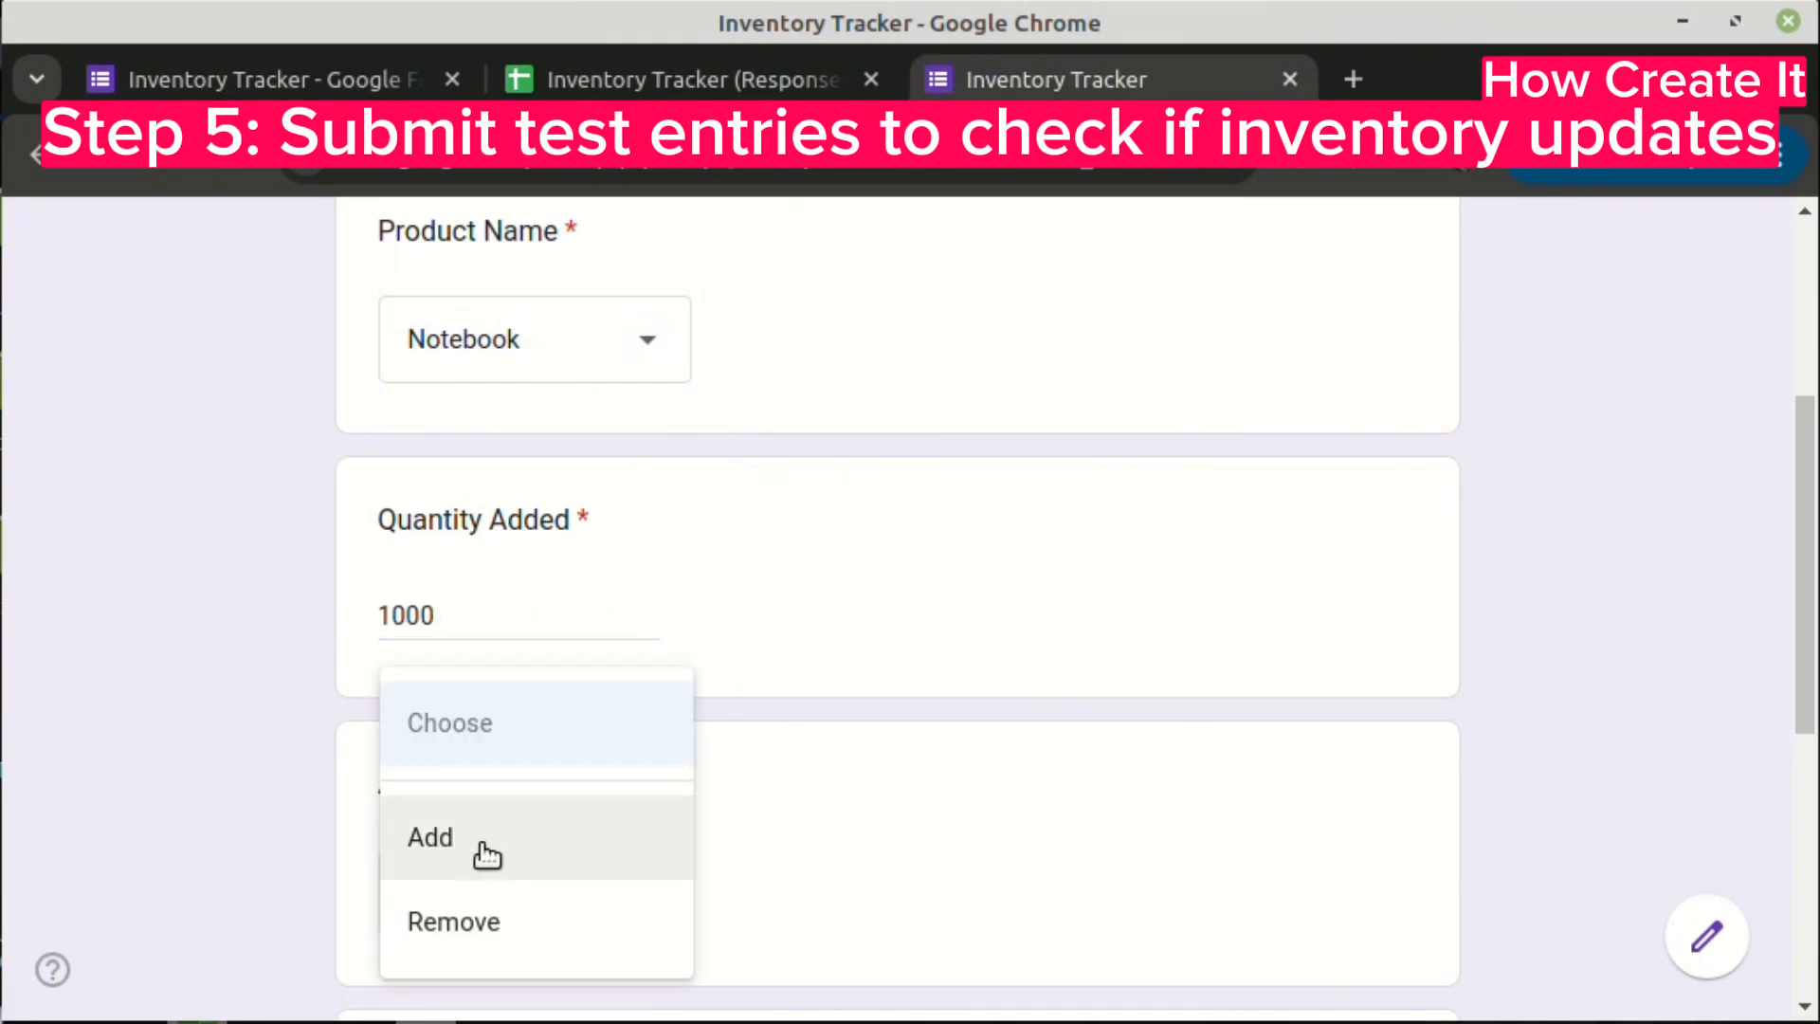
left_click(483, 854)
scroll(1068, 759, "down", 3)
scroll(1069, 759, "down", 3)
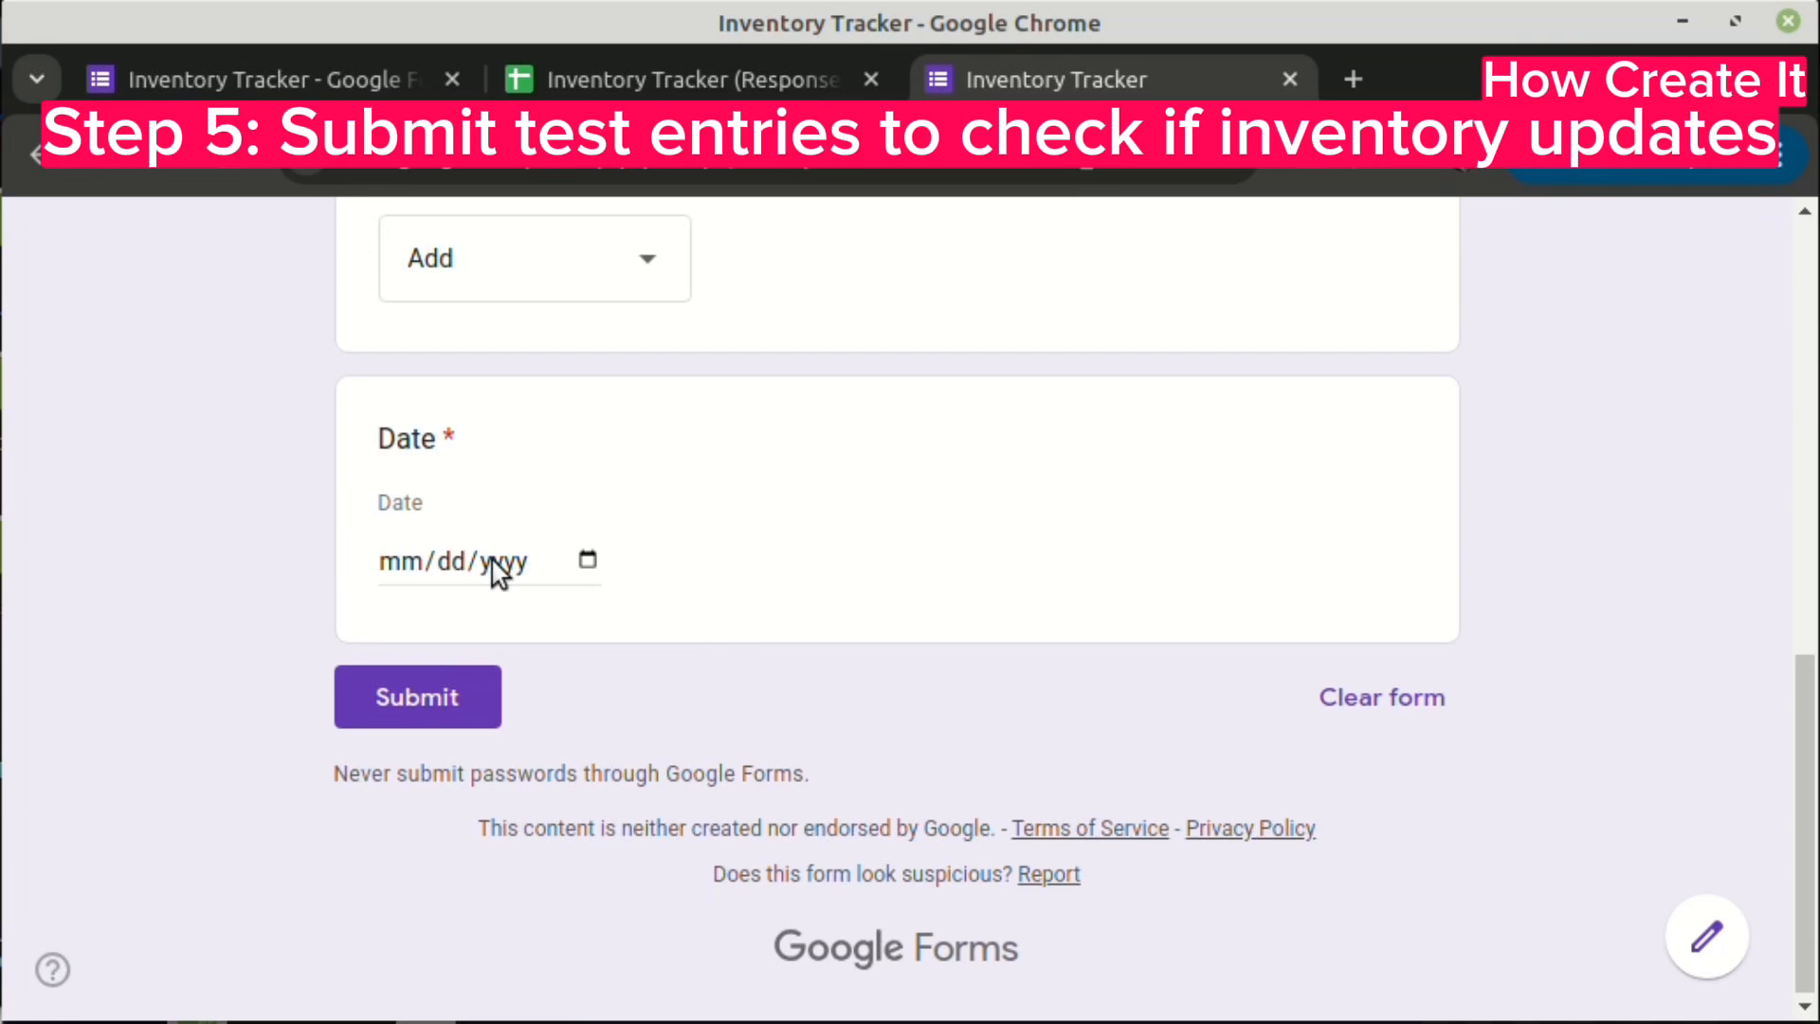
left_click(588, 563)
left_click(572, 935)
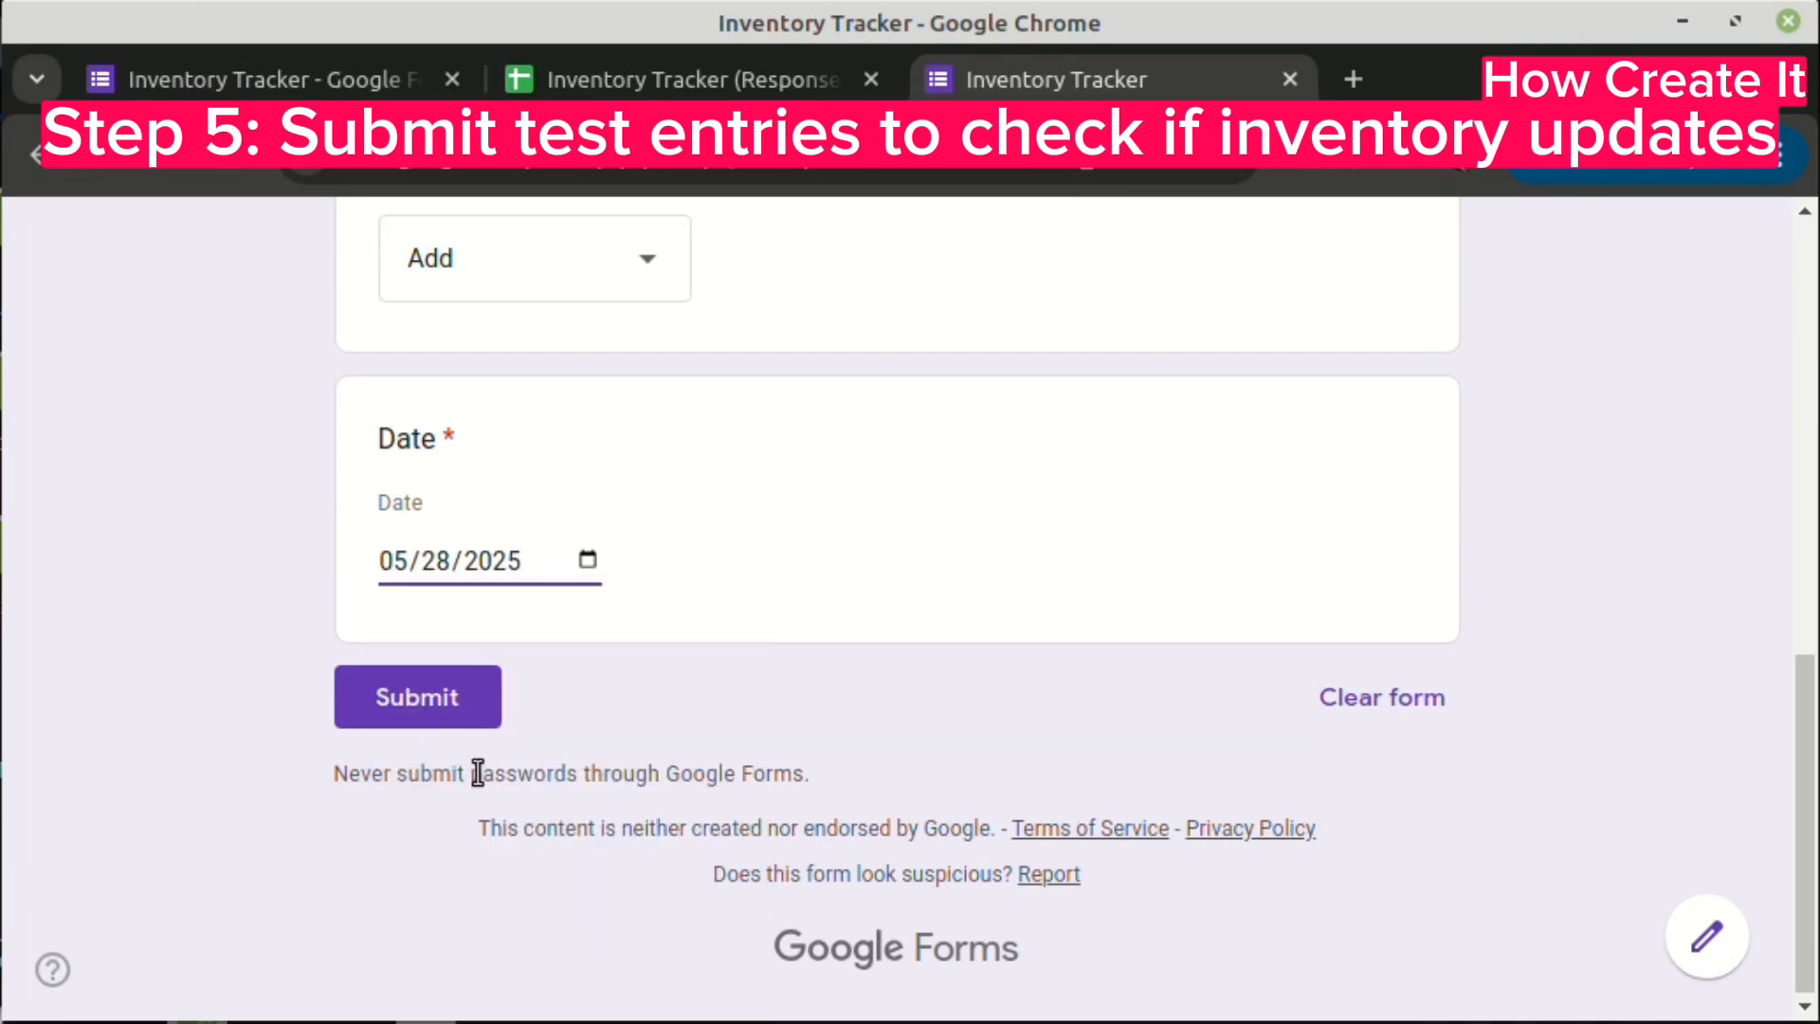
left_click(493, 702)
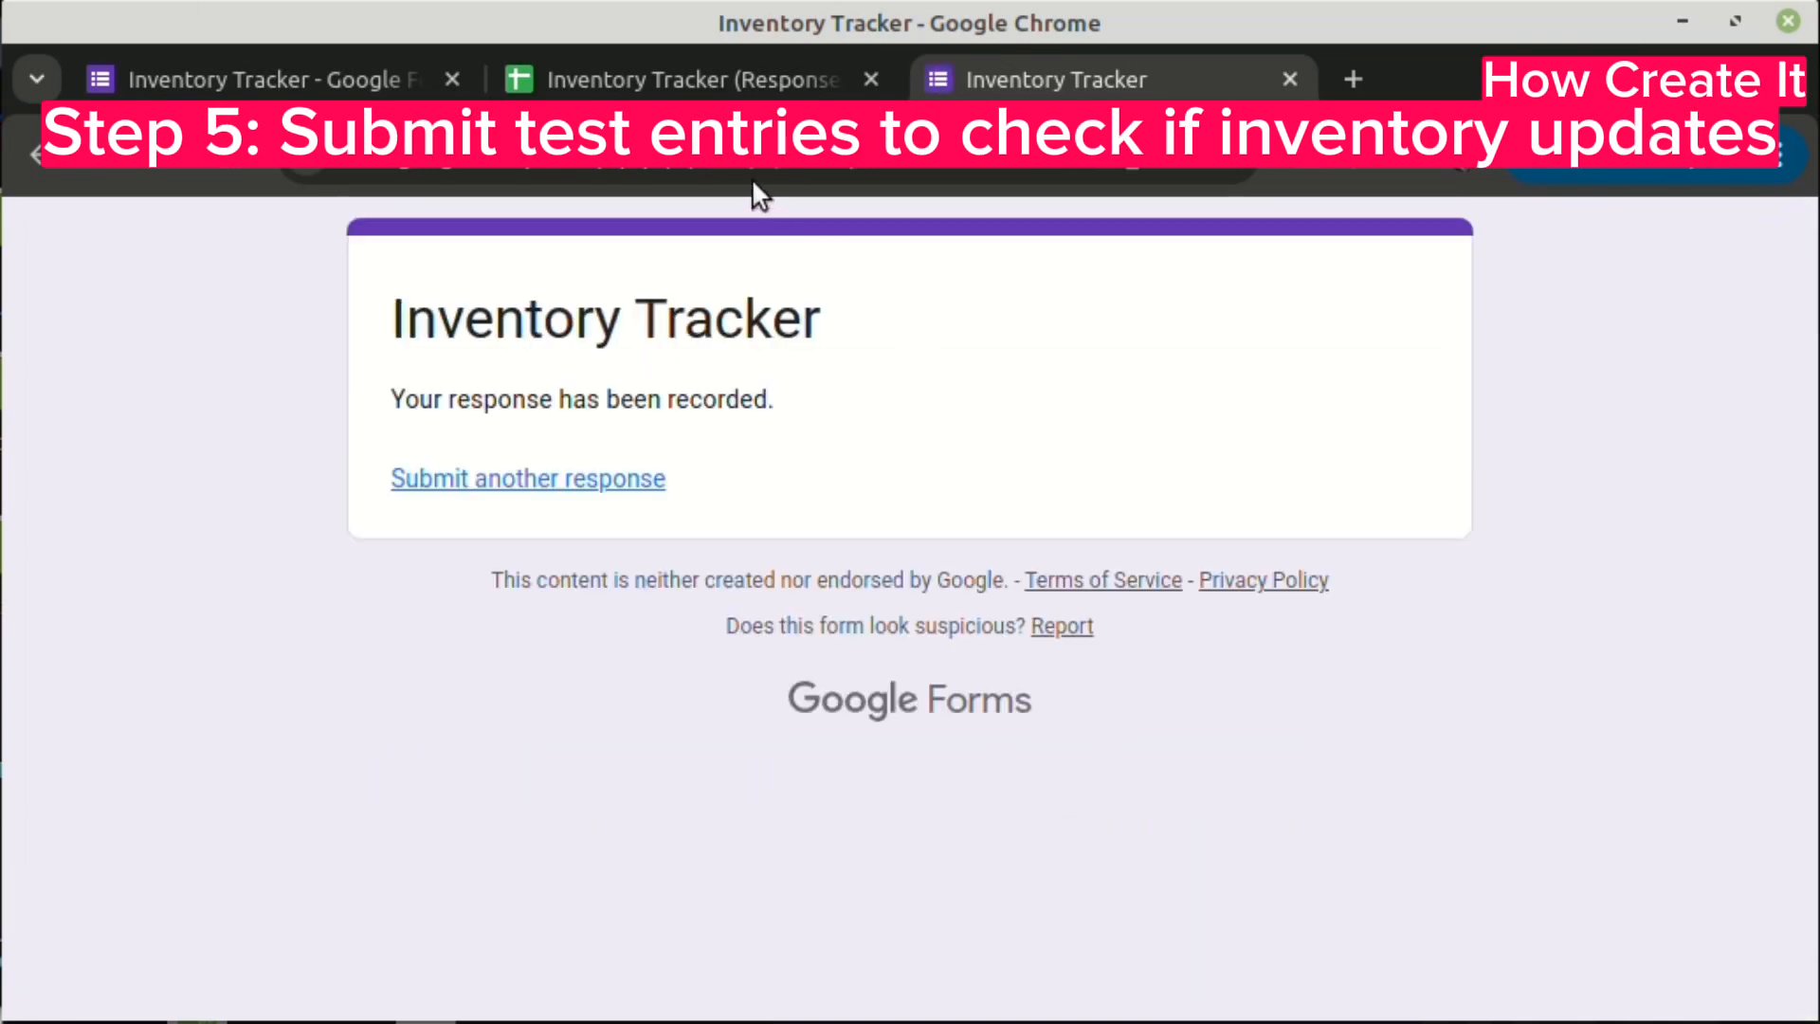
- Review the form's response summary, from the response count through product names, quantities and action types to the dates
left_click(322, 82)
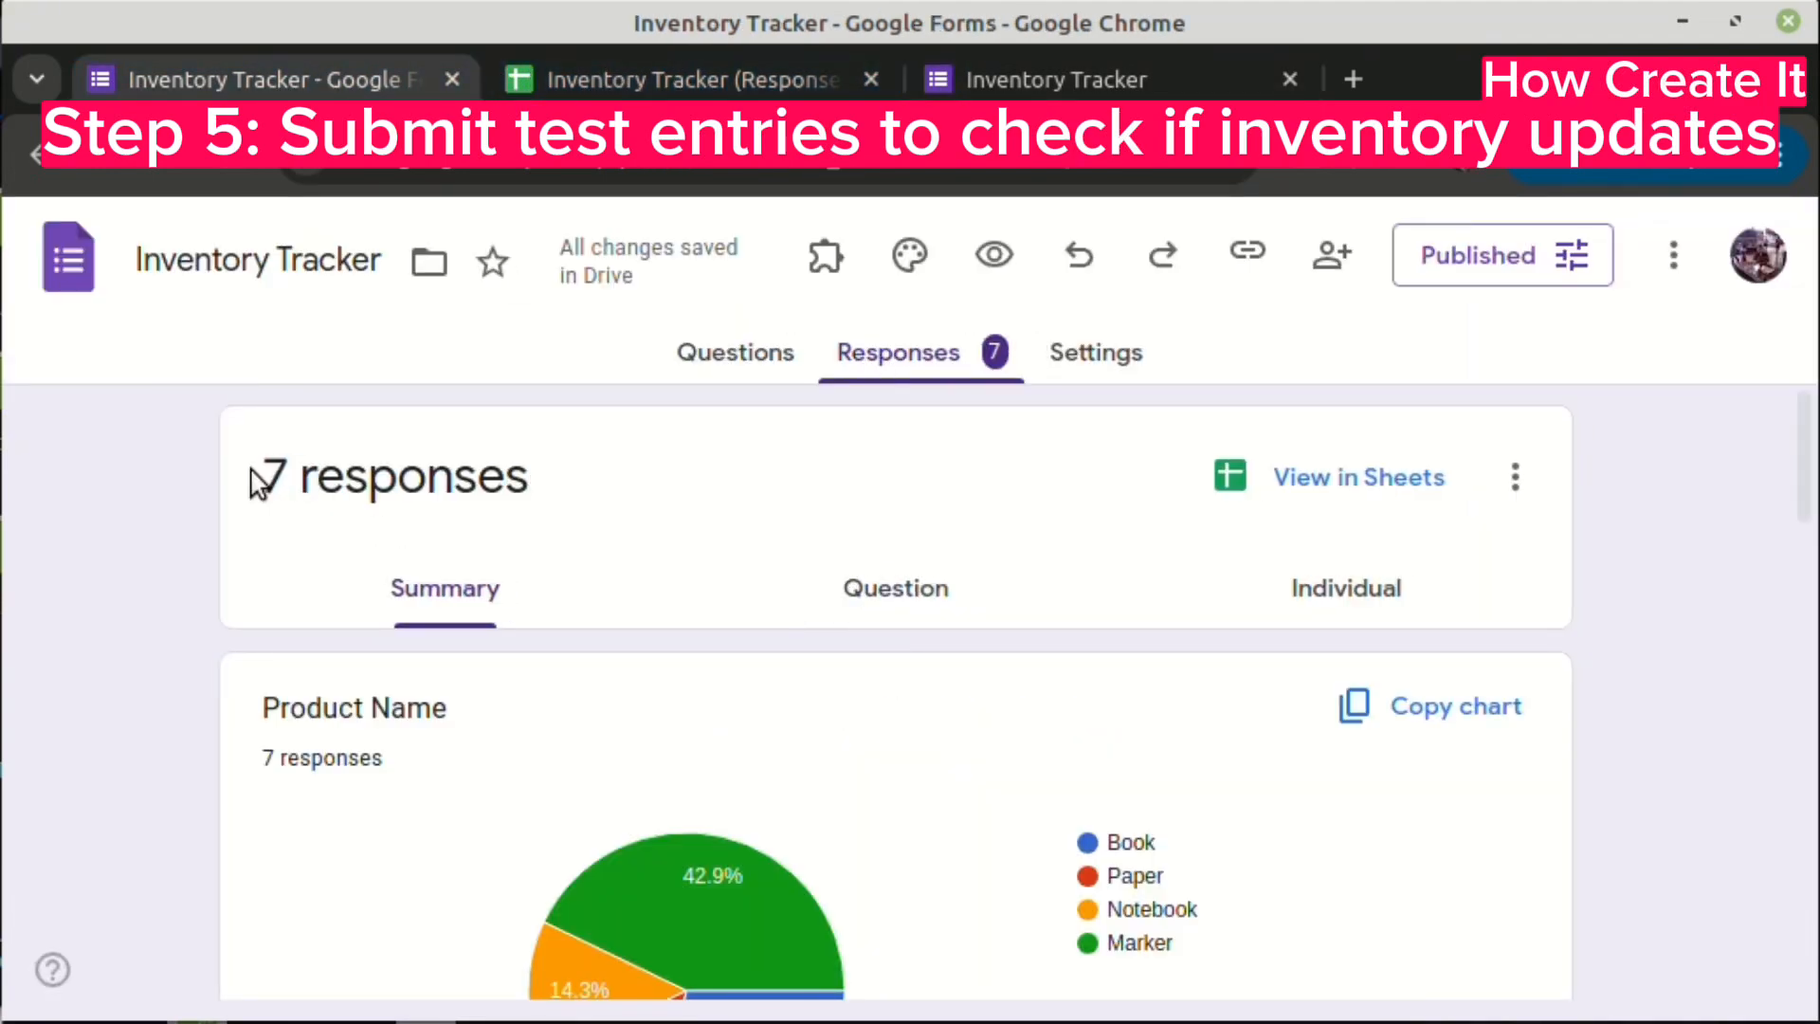
left_click_drag(256, 486, 555, 489)
left_click(877, 517)
scroll(952, 609, "down", 2)
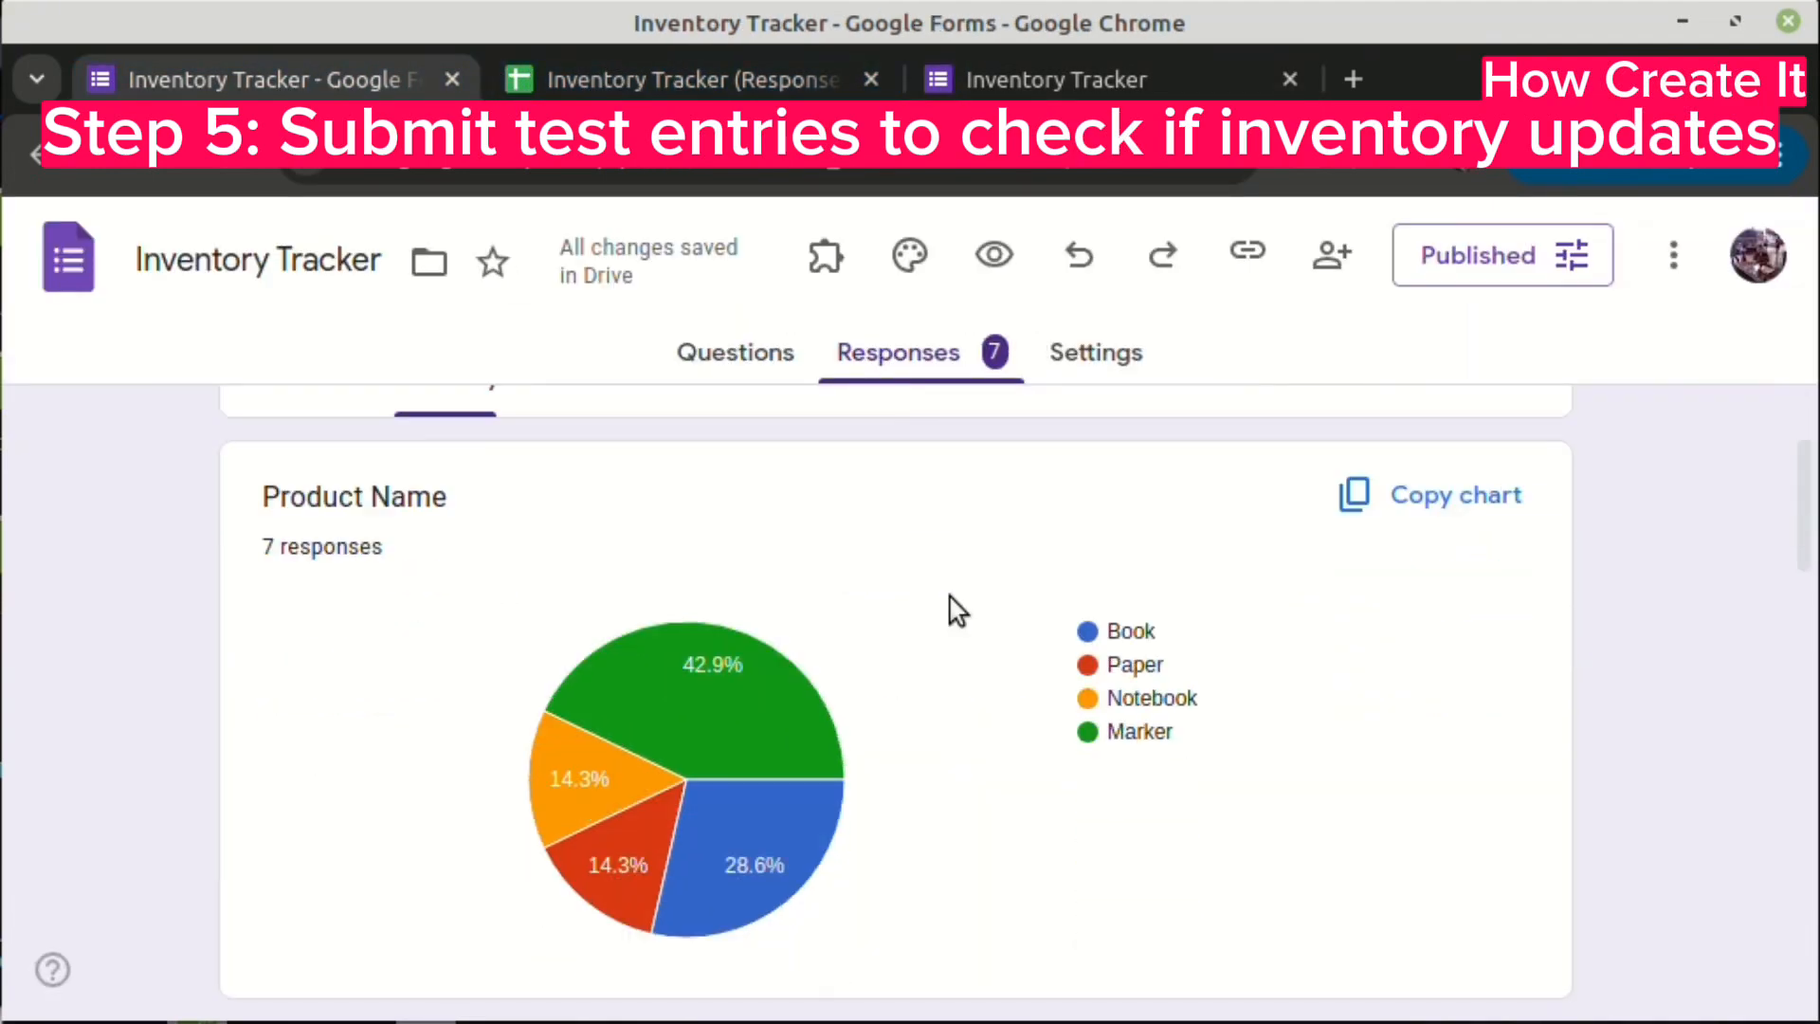
scroll(1077, 764, "down", 8)
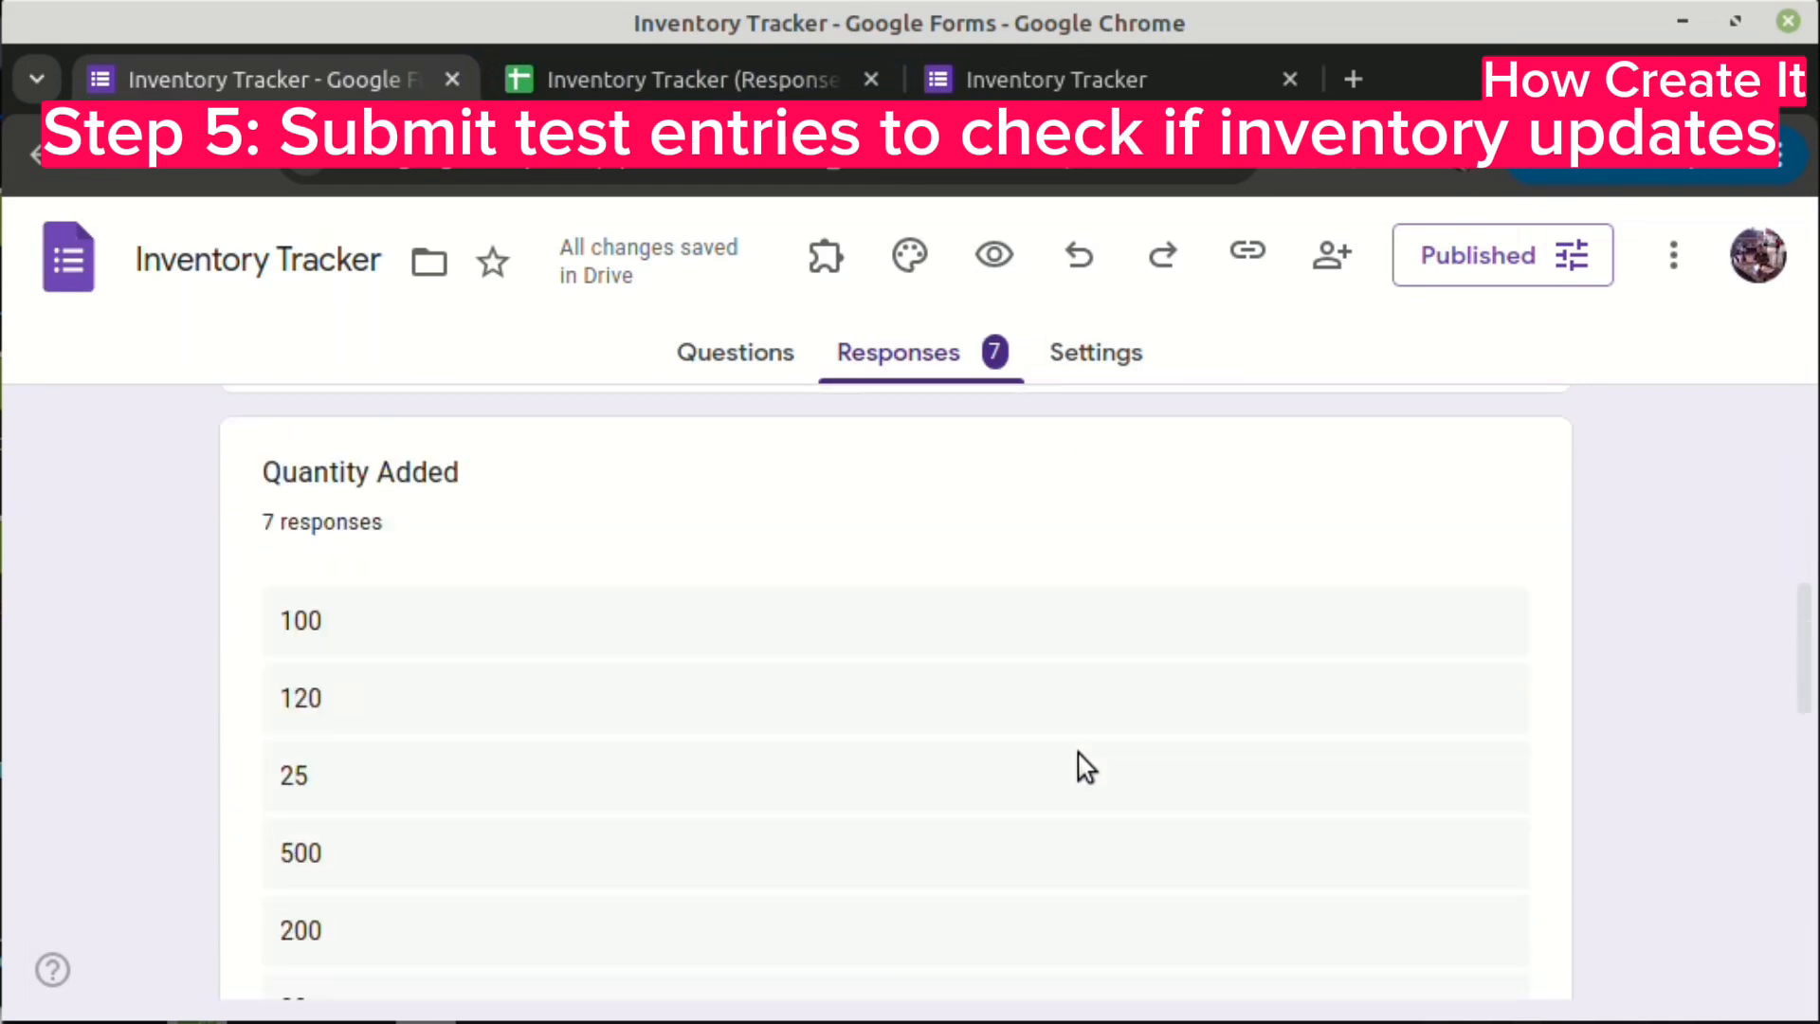
scroll(805, 695, "up", 2)
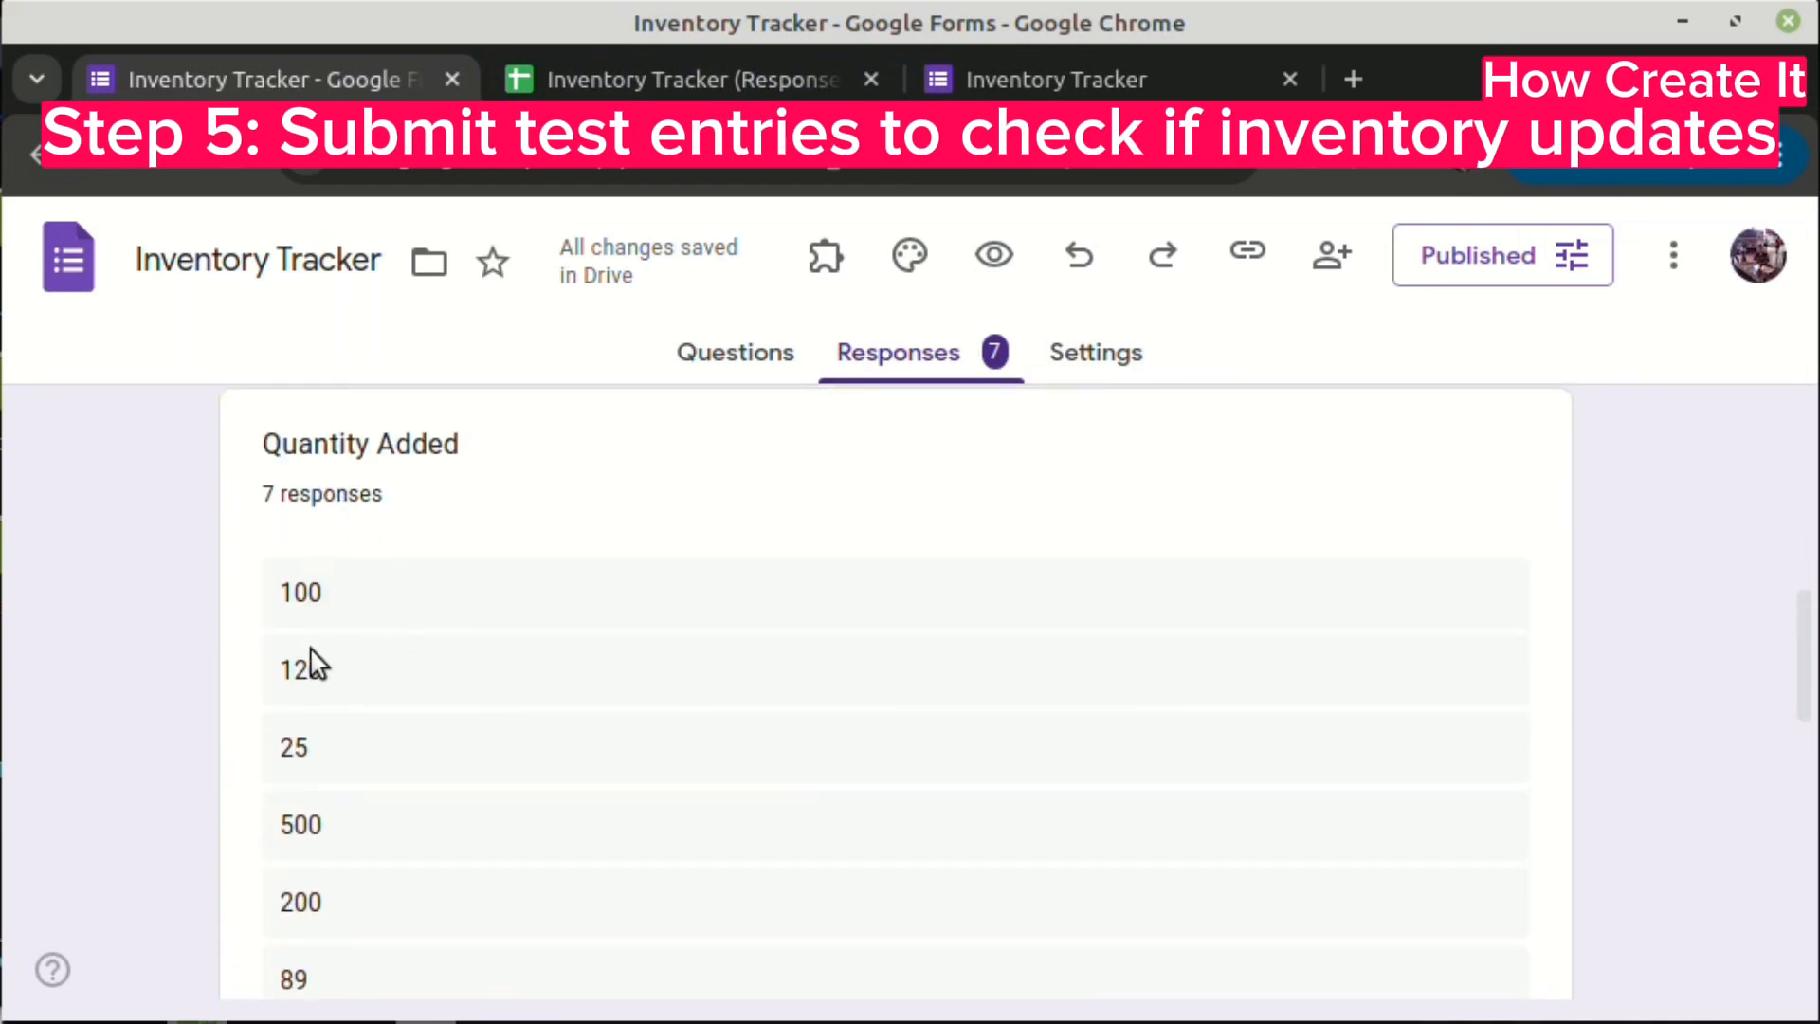
scroll(605, 690, "down", 10)
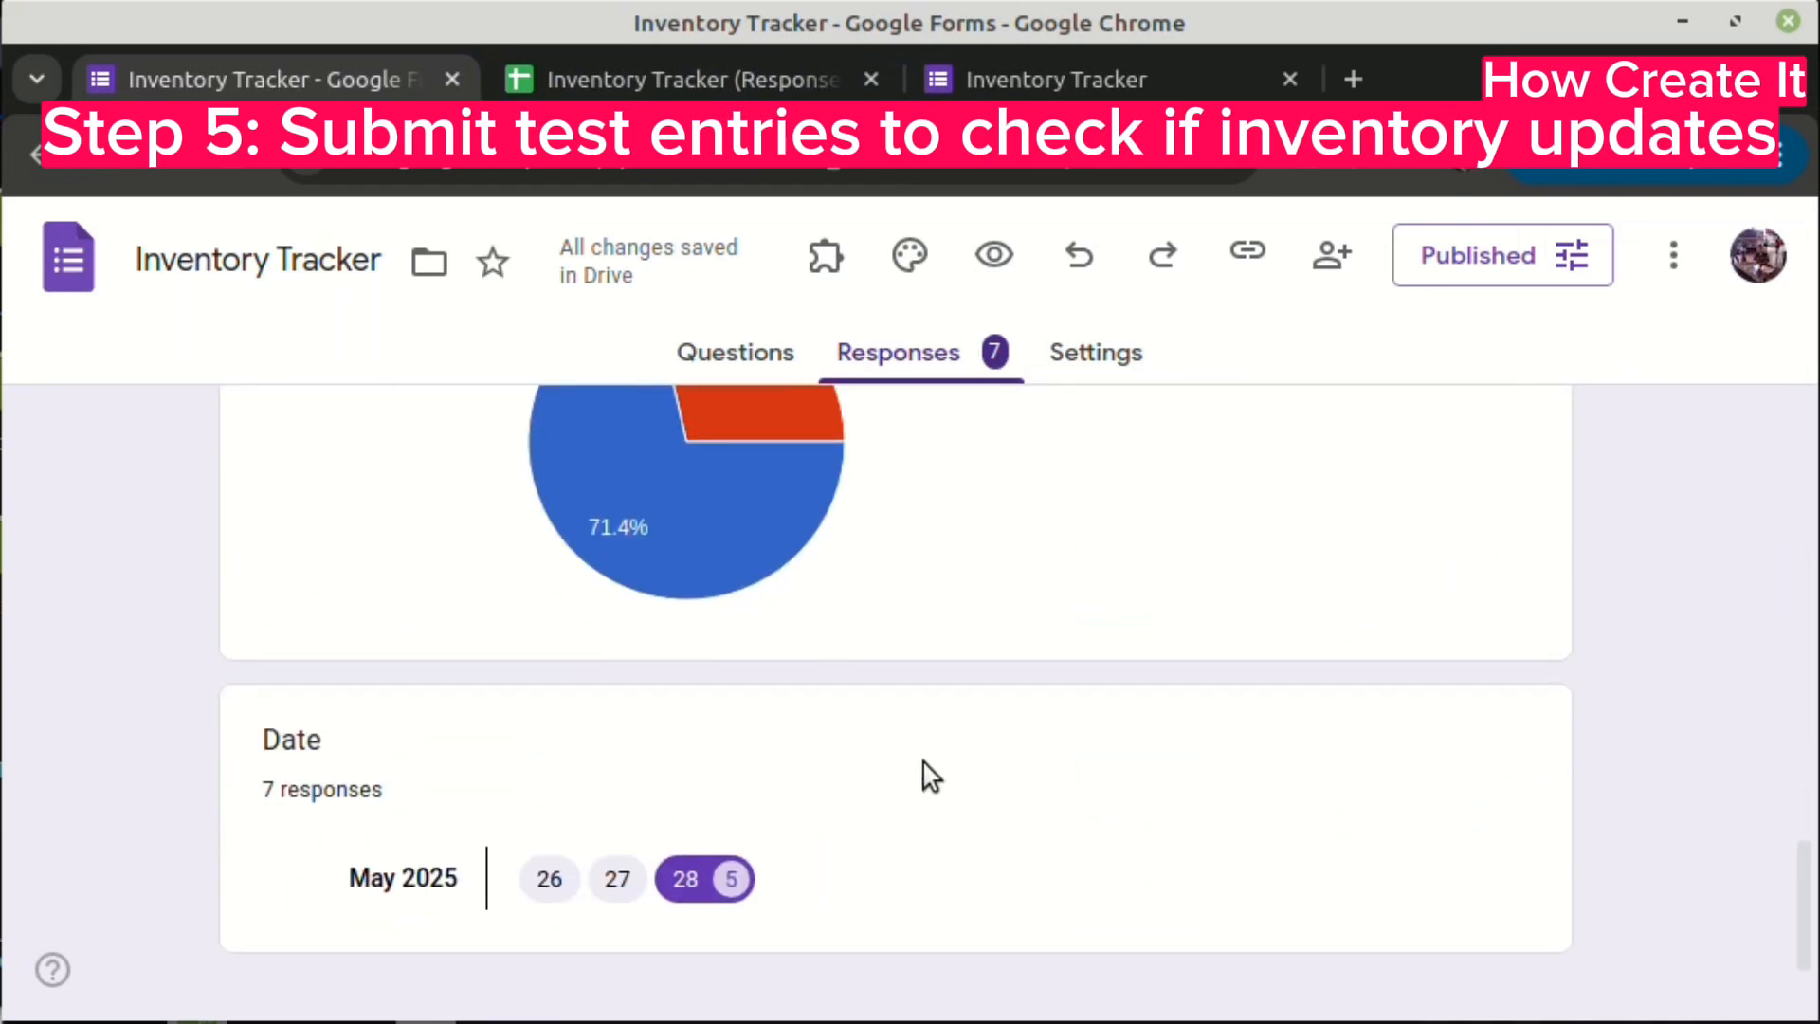
scroll(924, 764, "down", 1)
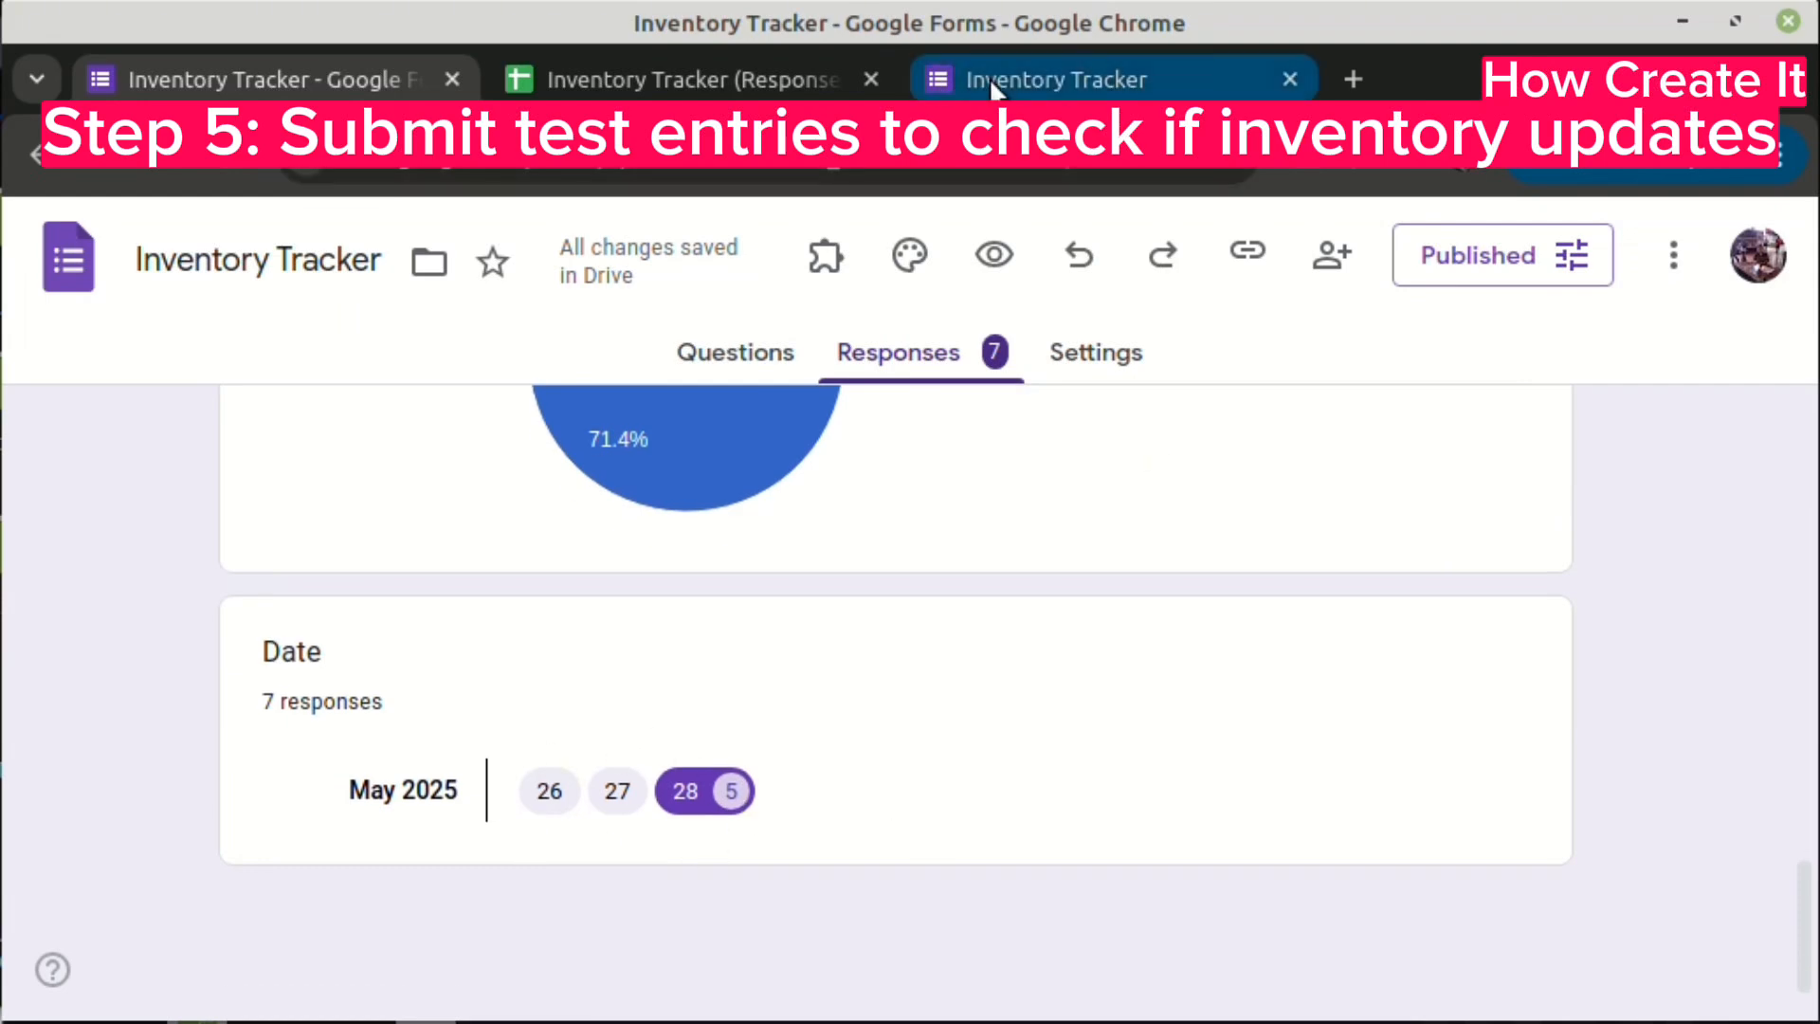
- Check the Notebook total in the Inventory sheet and the product name, quantity and action type of the Notebook entry in Form responses 1
left_click(651, 82)
left_click(578, 720)
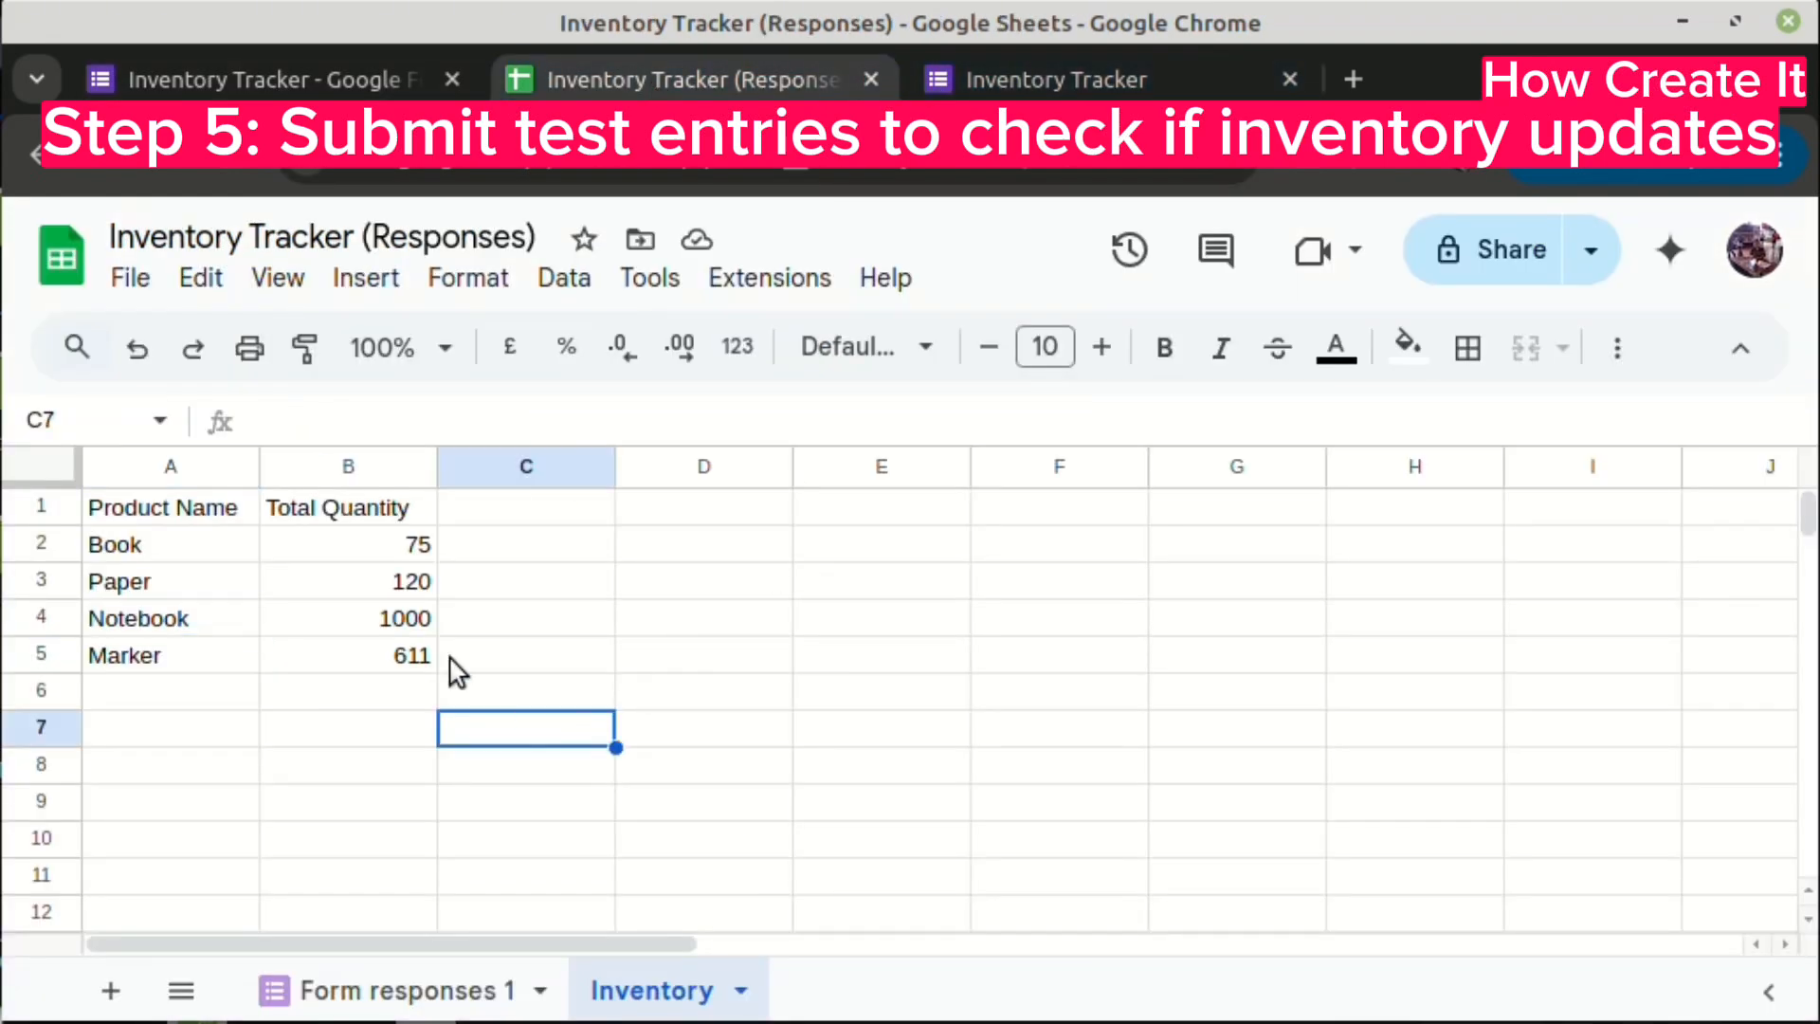
left_click(372, 622)
left_click(417, 991)
scroll(1004, 834, "down", 2)
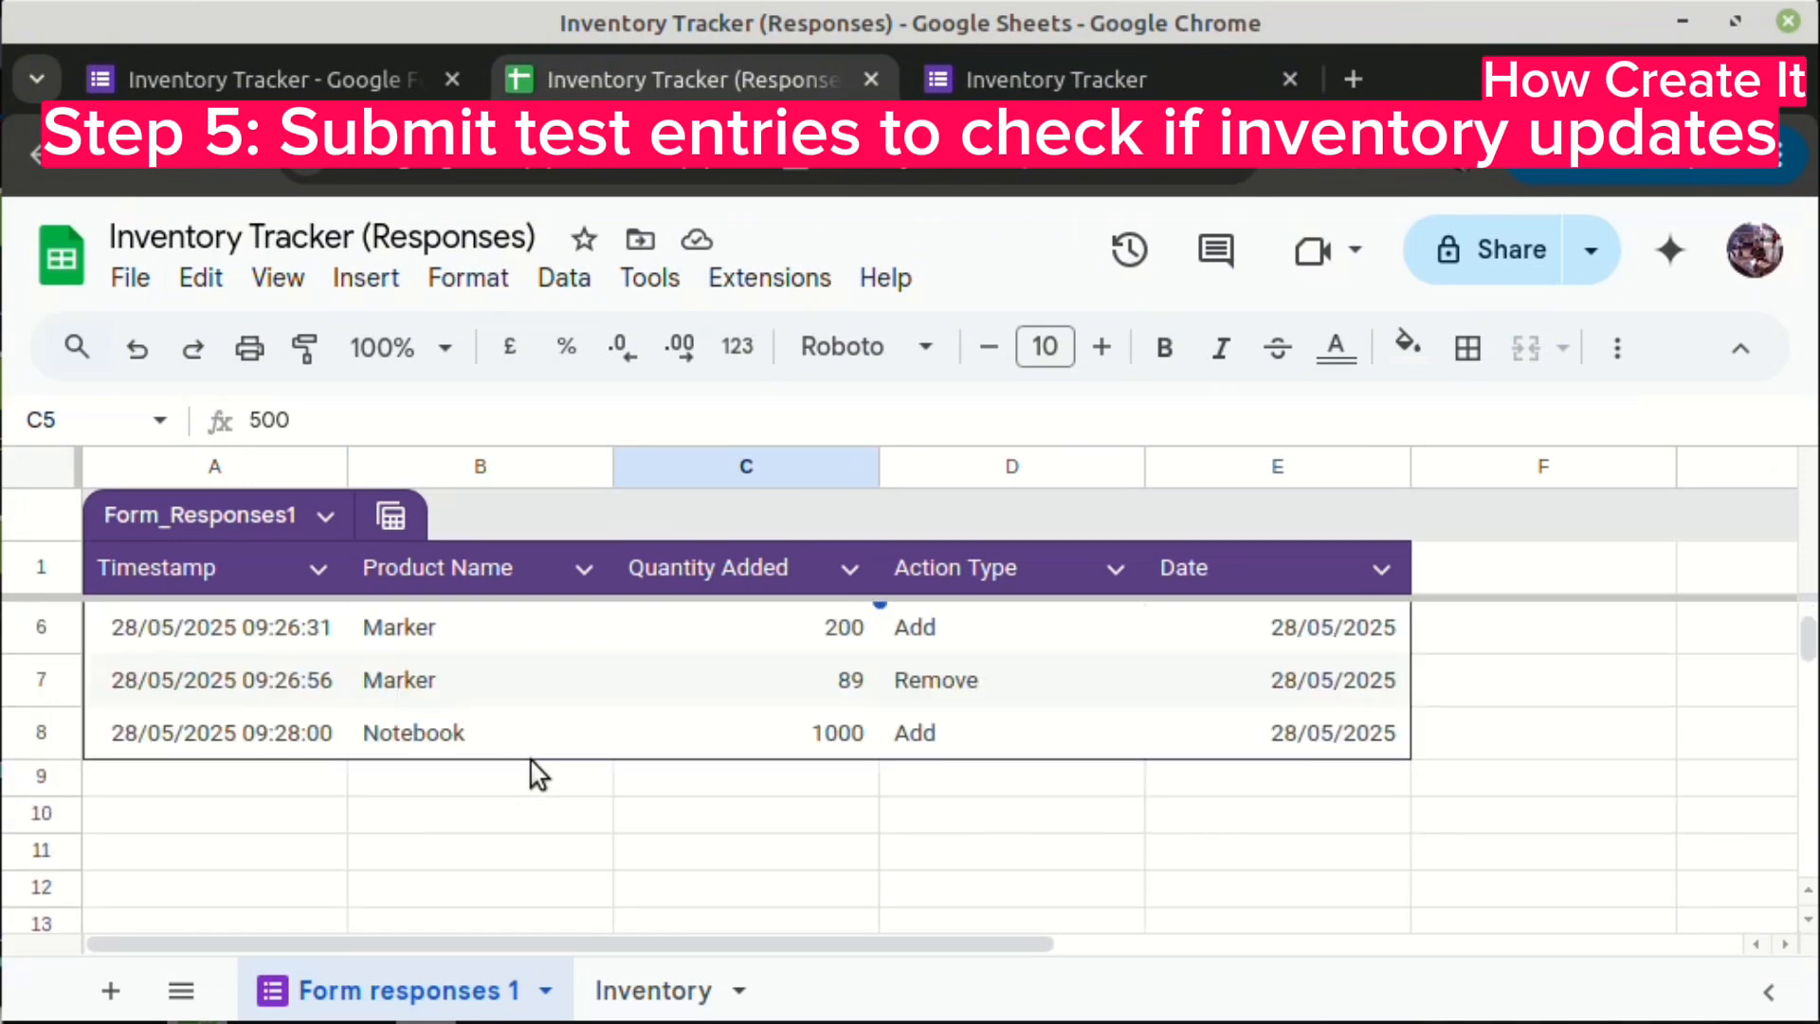
left_click(841, 741)
left_click(939, 741)
left_click(724, 732)
left_click(415, 732)
left_click(793, 732)
- Start another form response with Notebook as the Product Name and 512 as the Quantity Added
left_click(1030, 85)
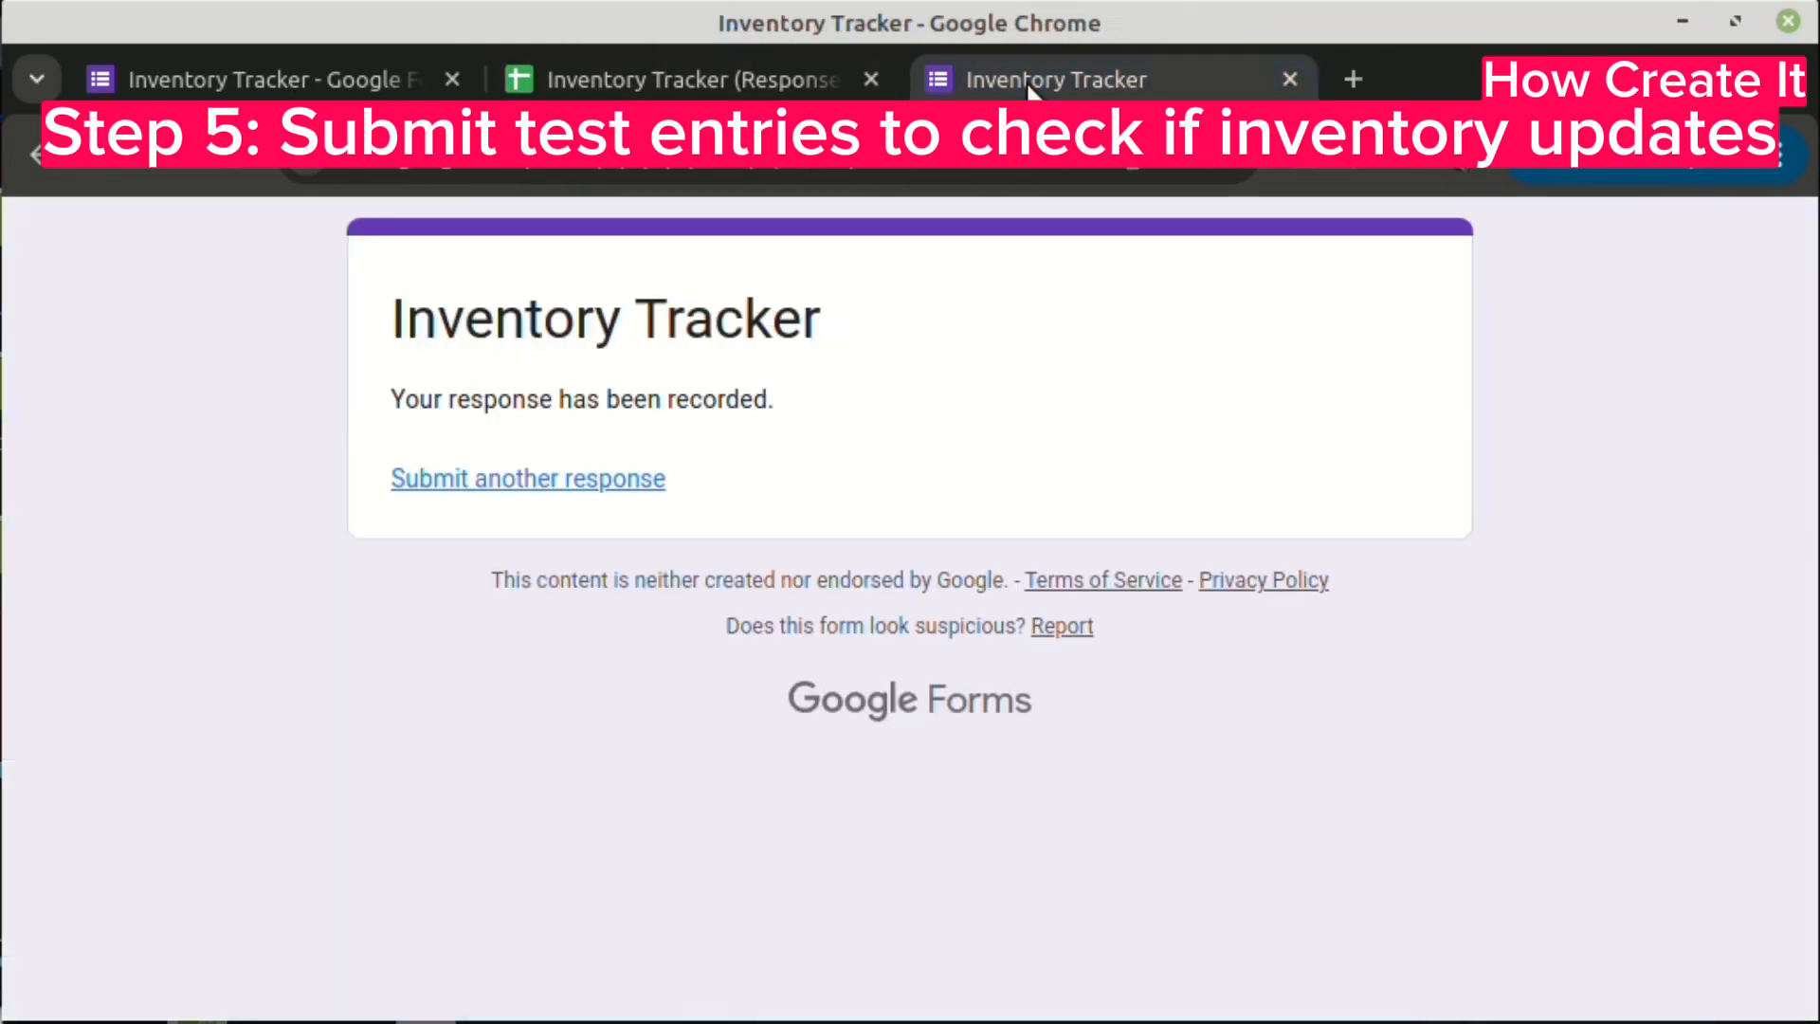
left_click(533, 481)
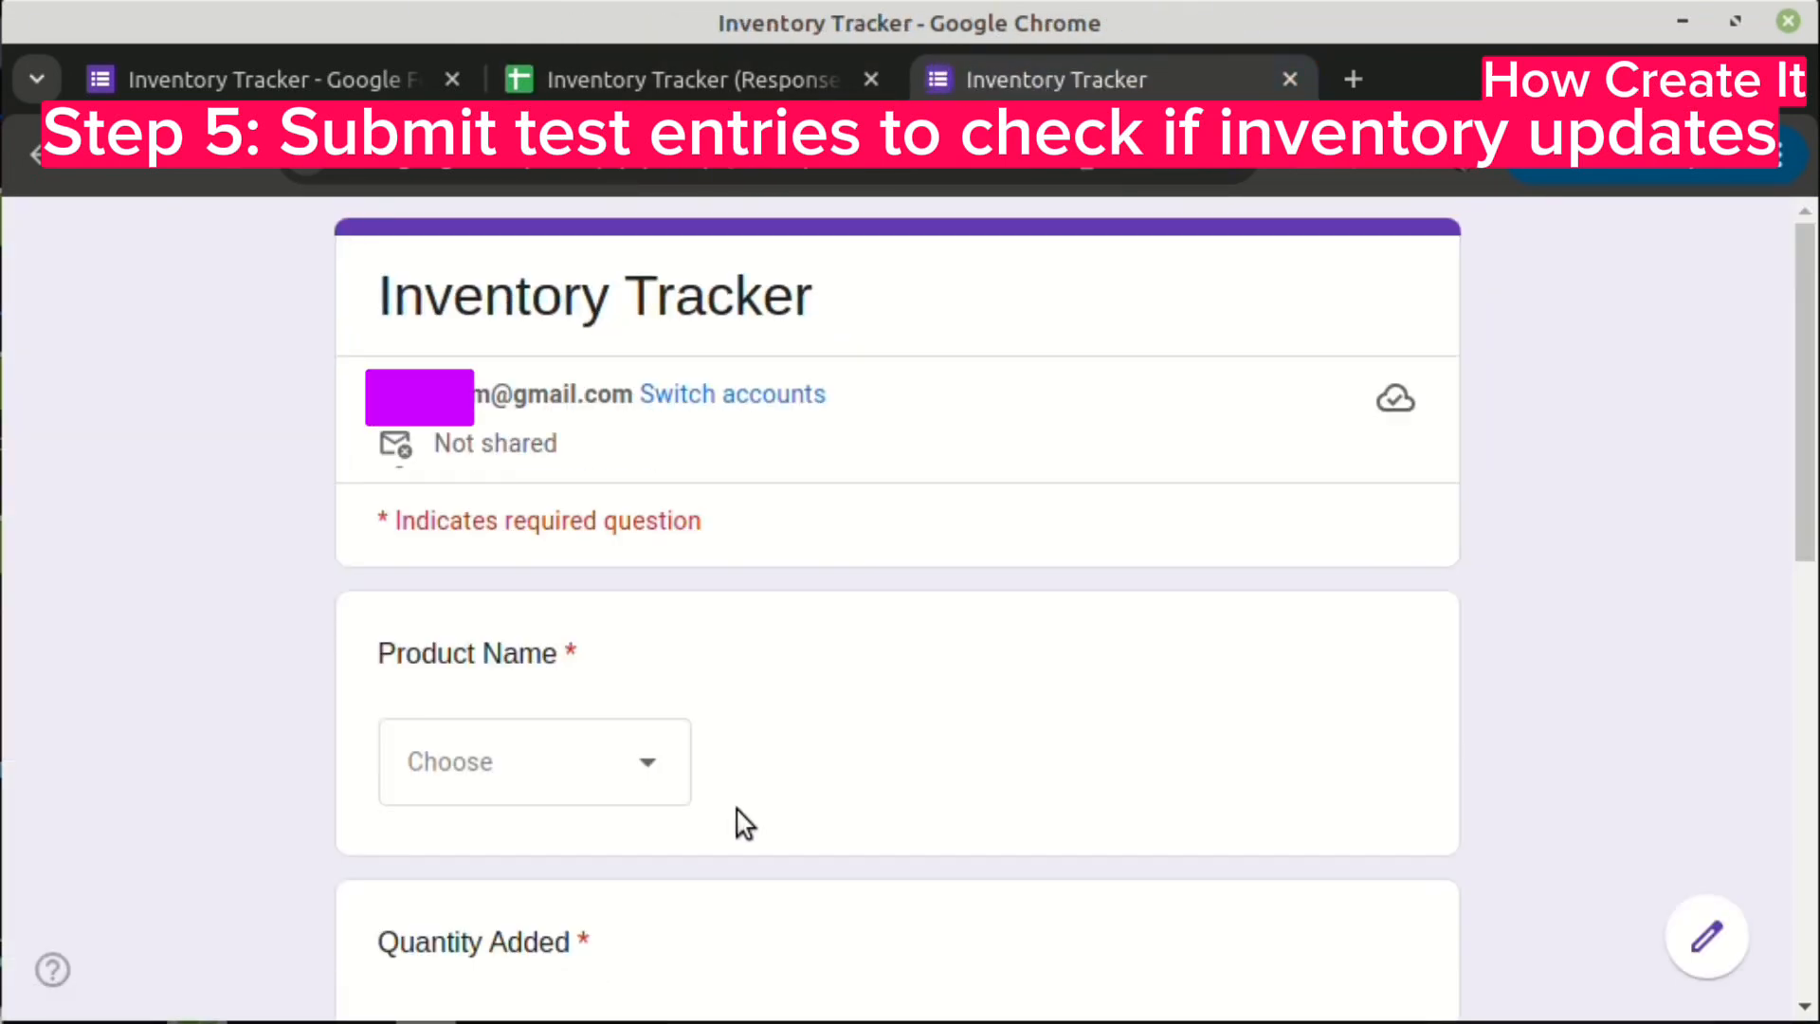
scroll(633, 683, "down", 2)
scroll(628, 680, "down", 2)
left_click(606, 365)
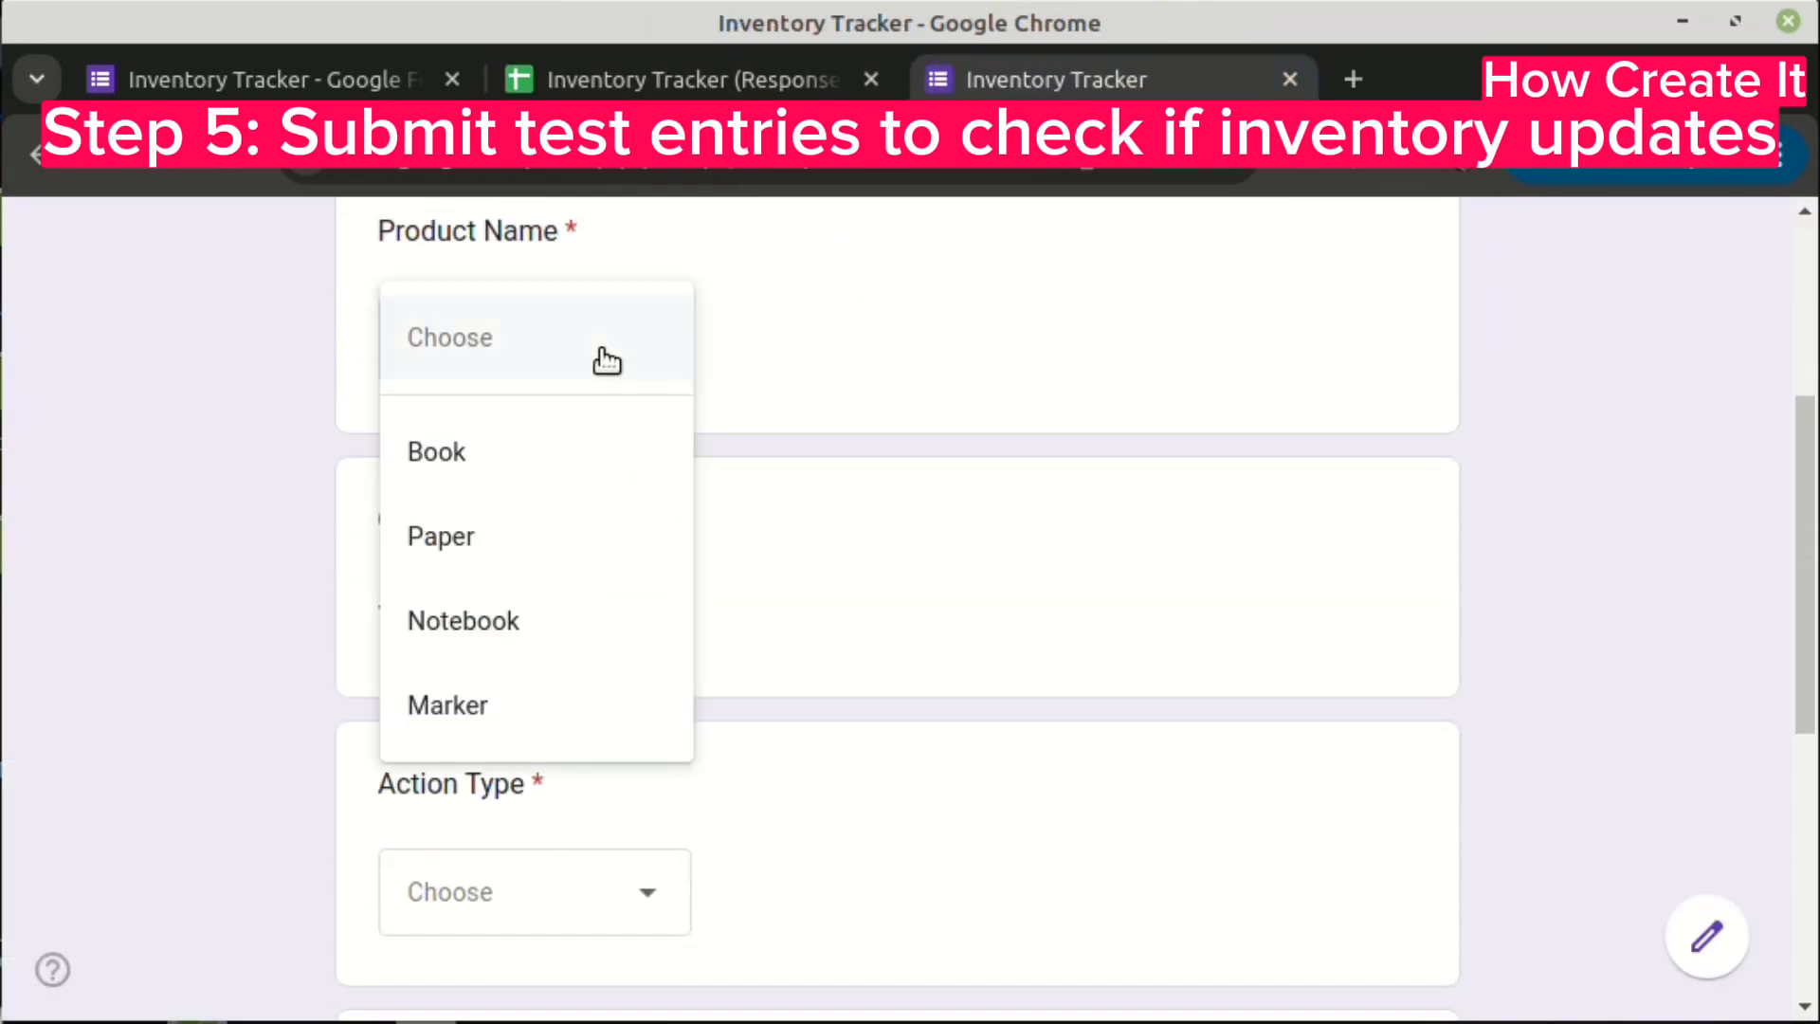
left_click(487, 622)
left_click(488, 617)
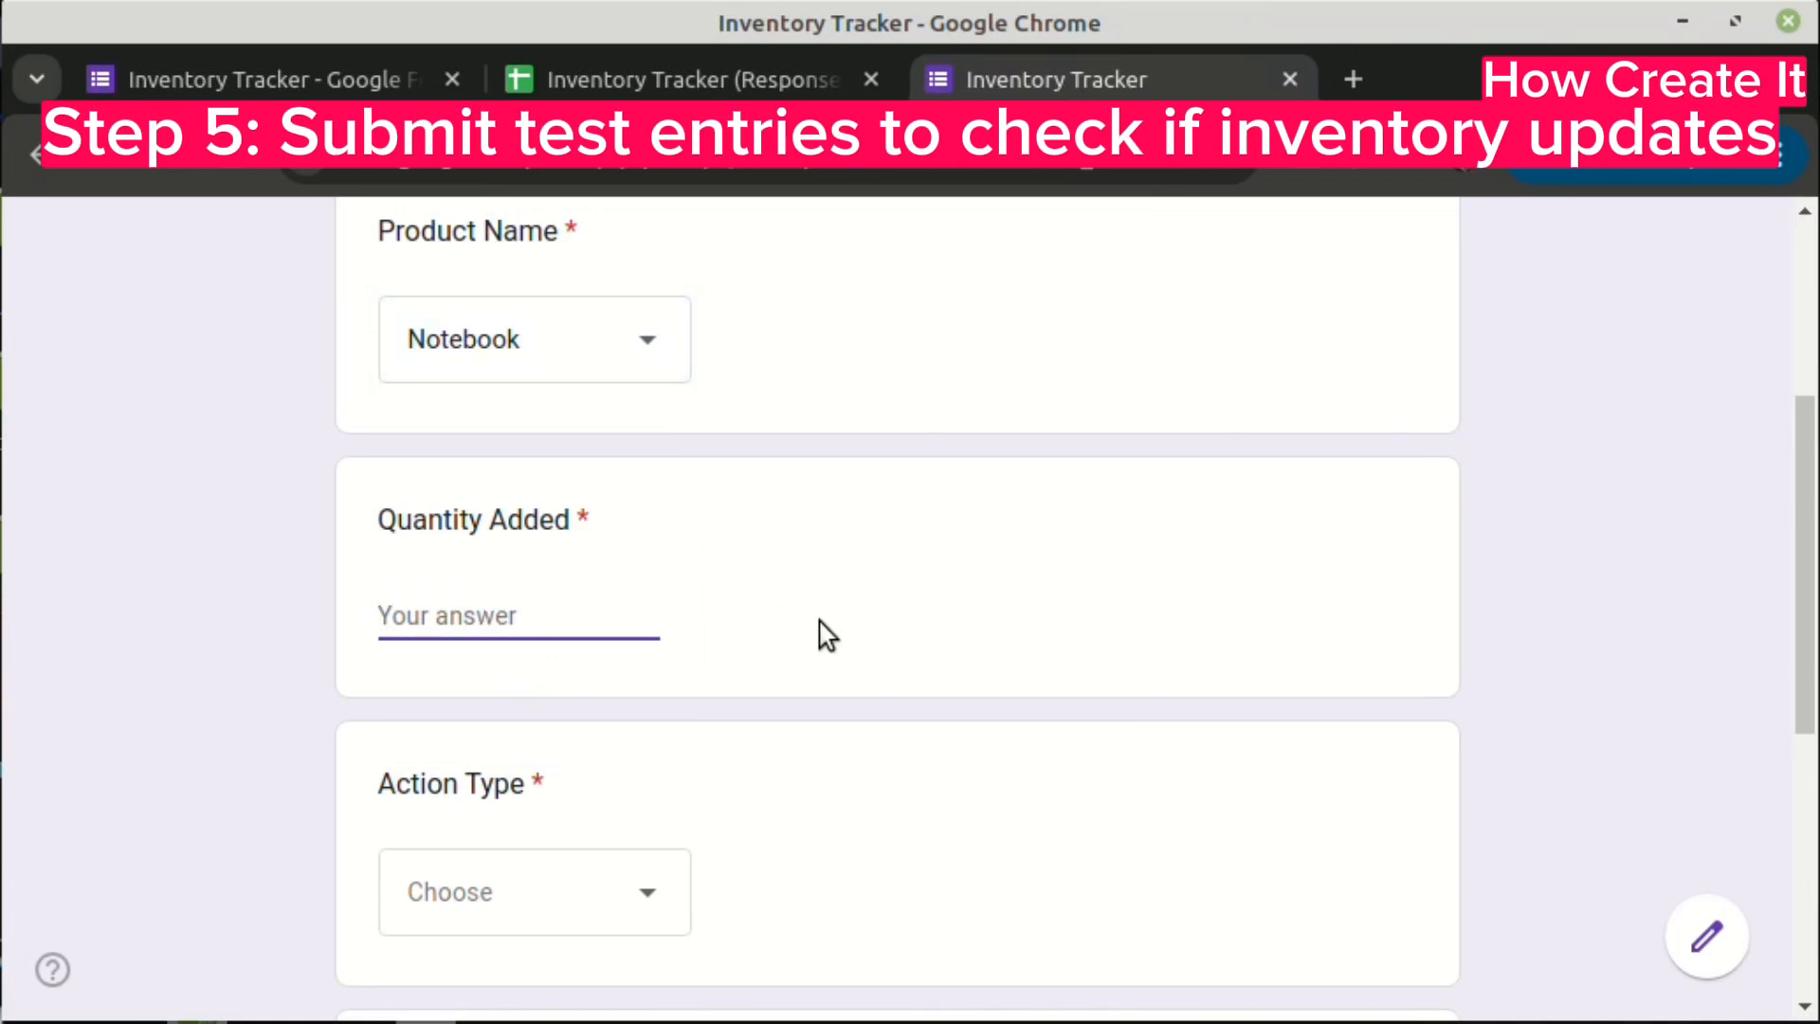
type("512")
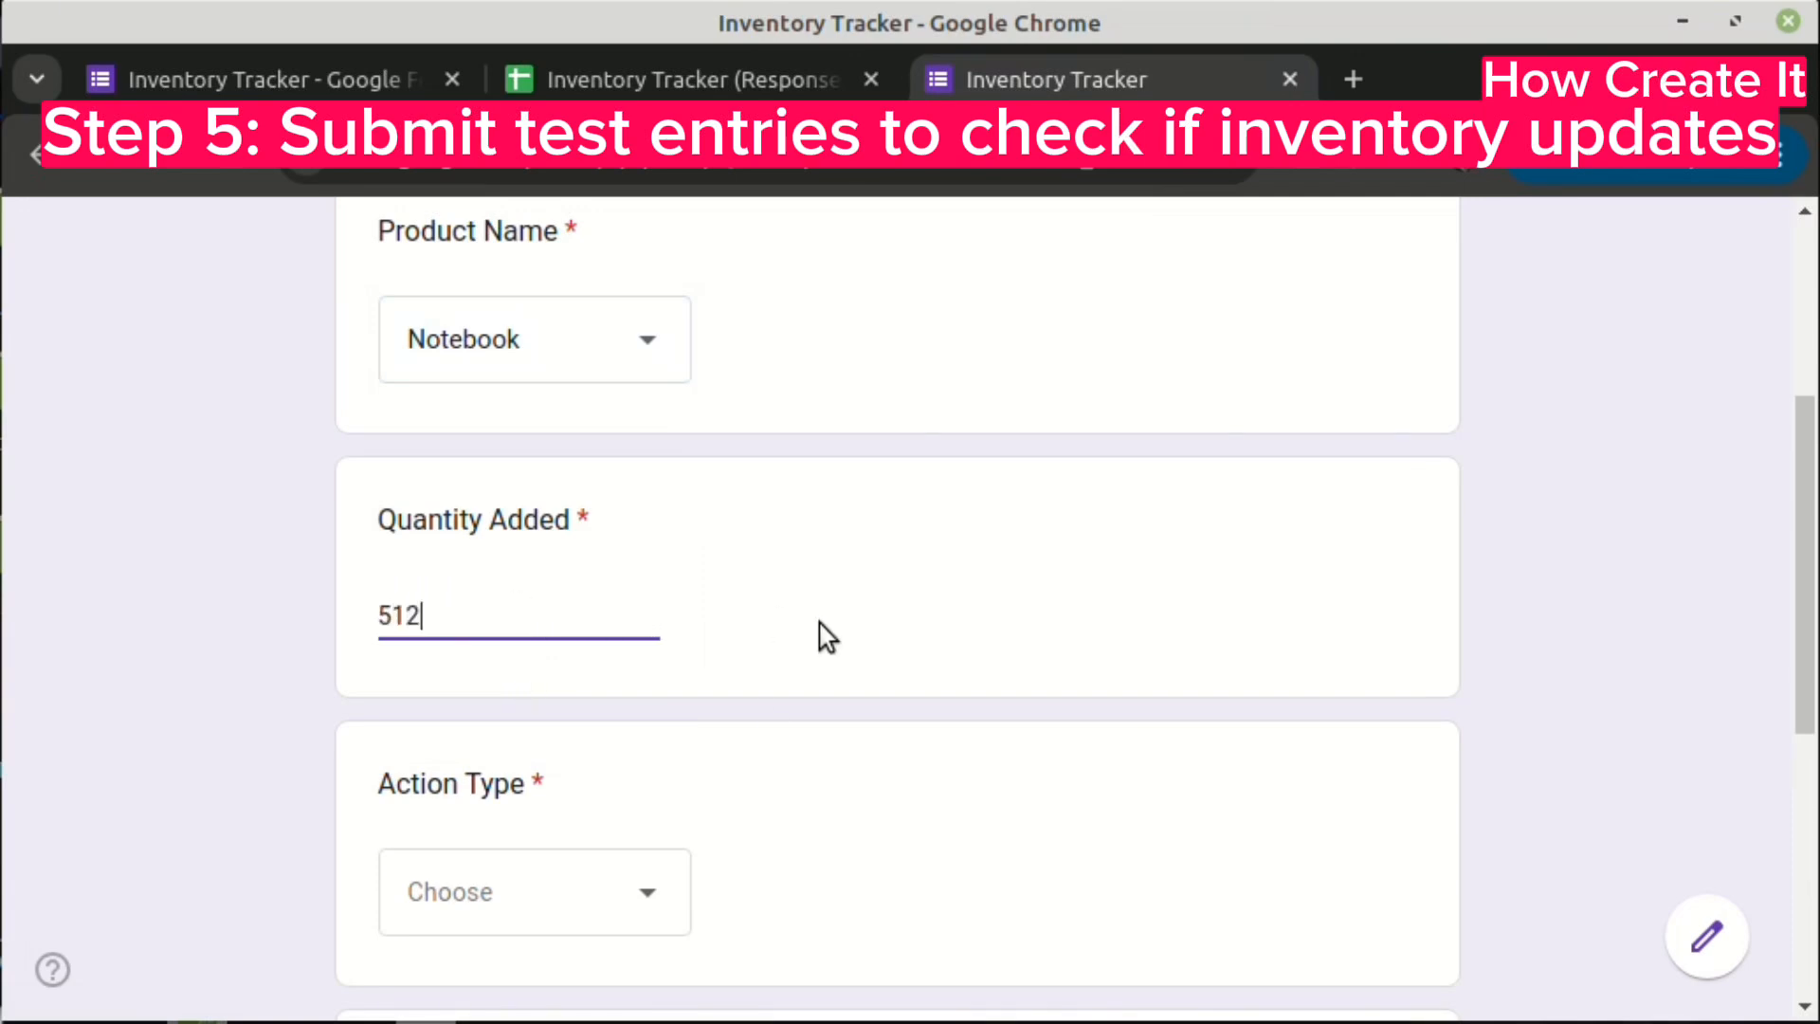
- Set the Action Type to Remove and the date to 05/28/2025, and submit the 512-unit Notebook response
left_click(541, 913)
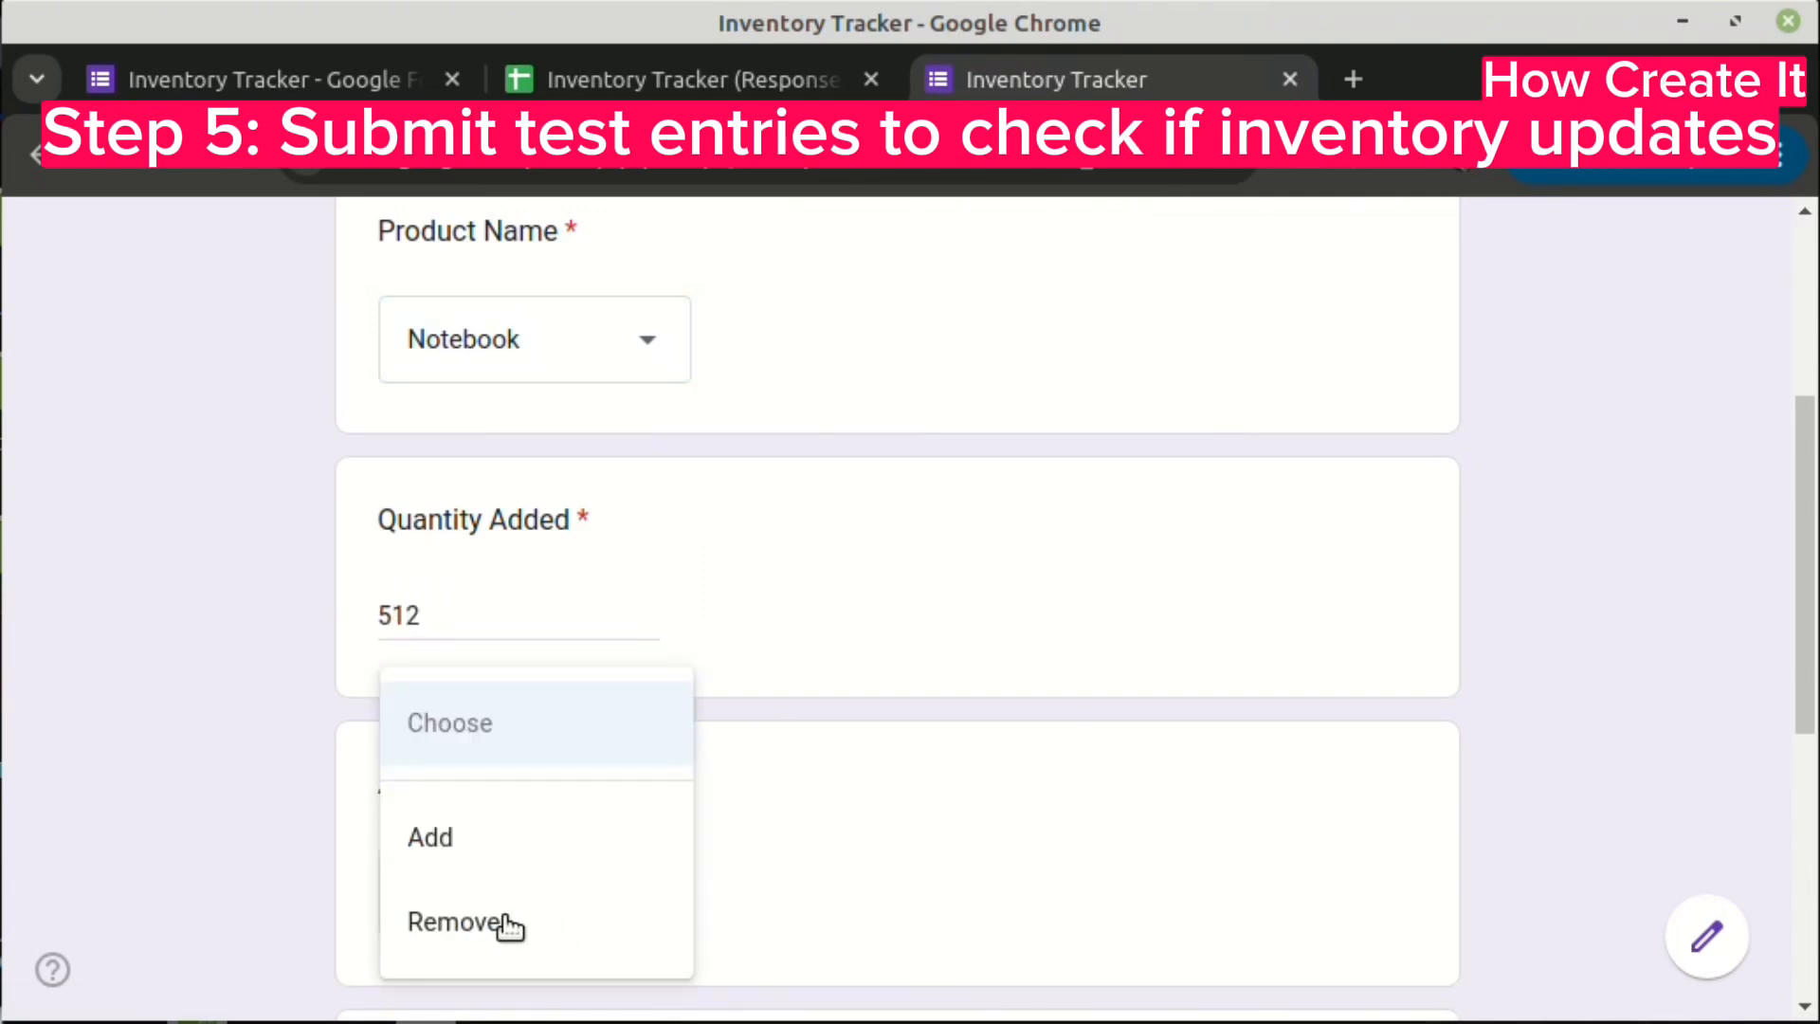
left_click(468, 926)
scroll(997, 751, "down", 2)
scroll(998, 758, "down", 5)
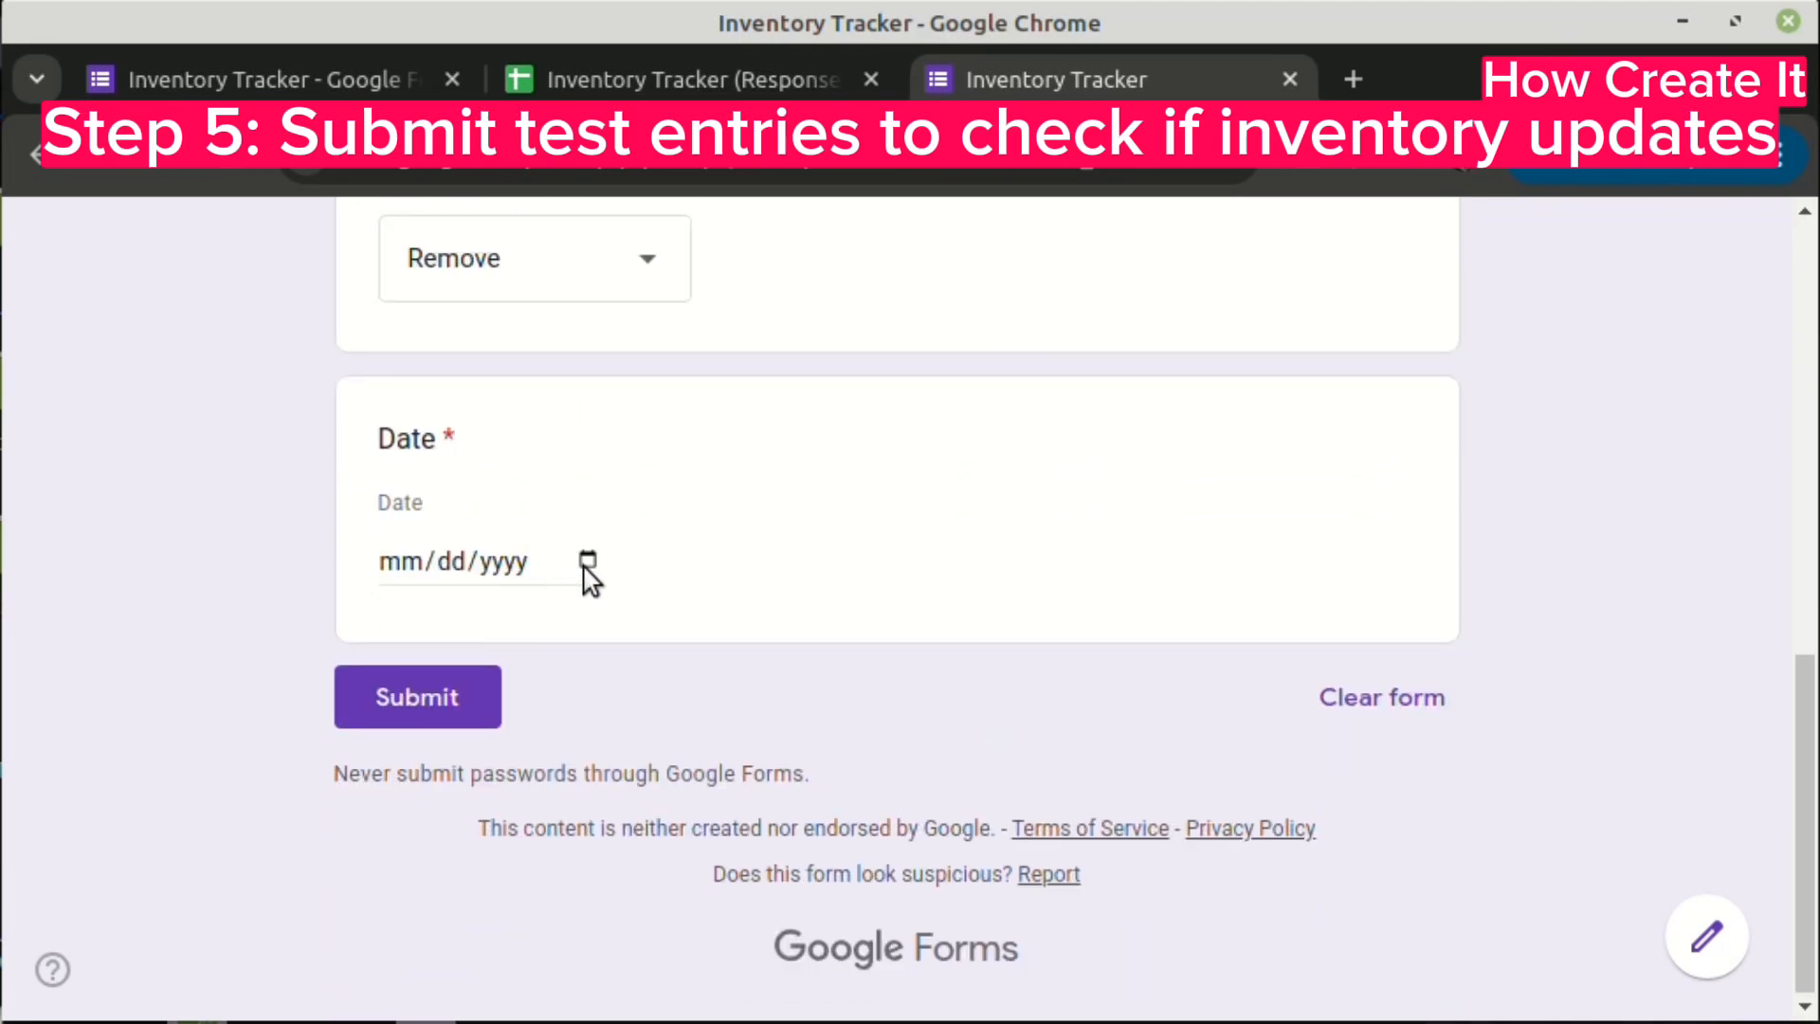
left_click(587, 563)
left_click(569, 931)
left_click(410, 717)
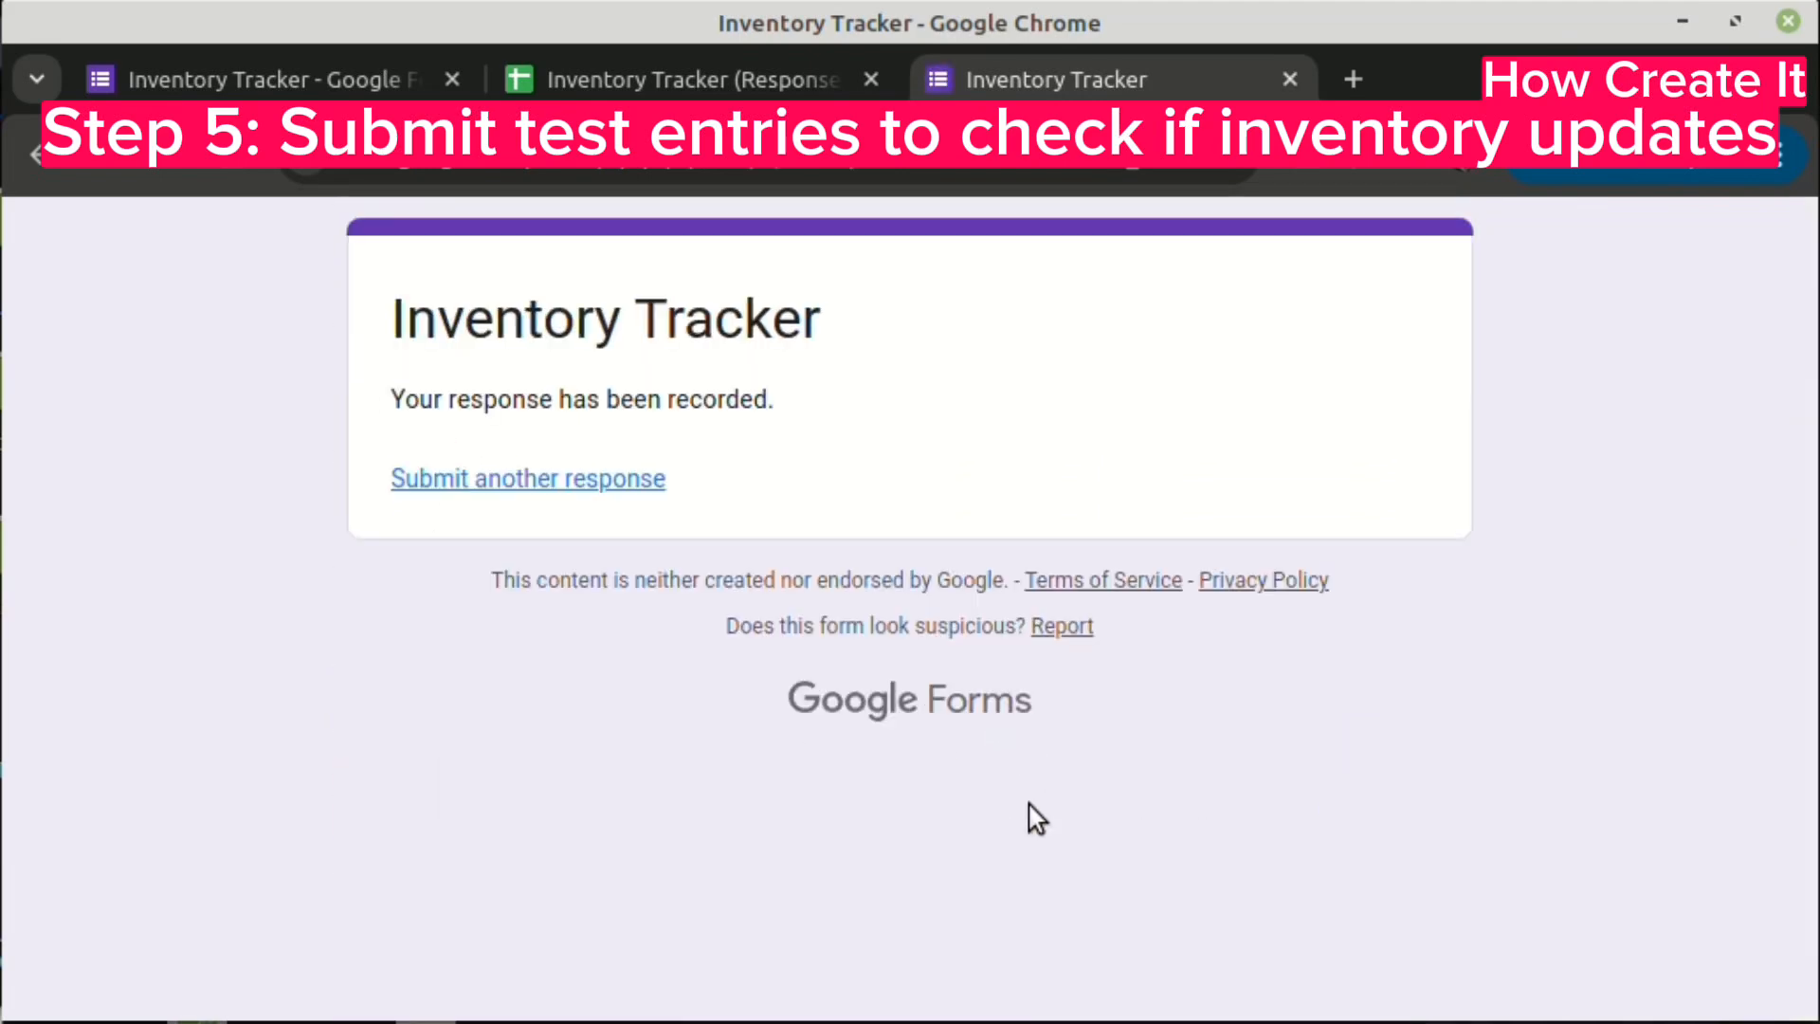
- Compare the product names and quantities of both Notebook entries in Form responses 1 with the Notebook total in the Inventory sheet
key("ctrl+shift+Tab")
left_click(984, 870)
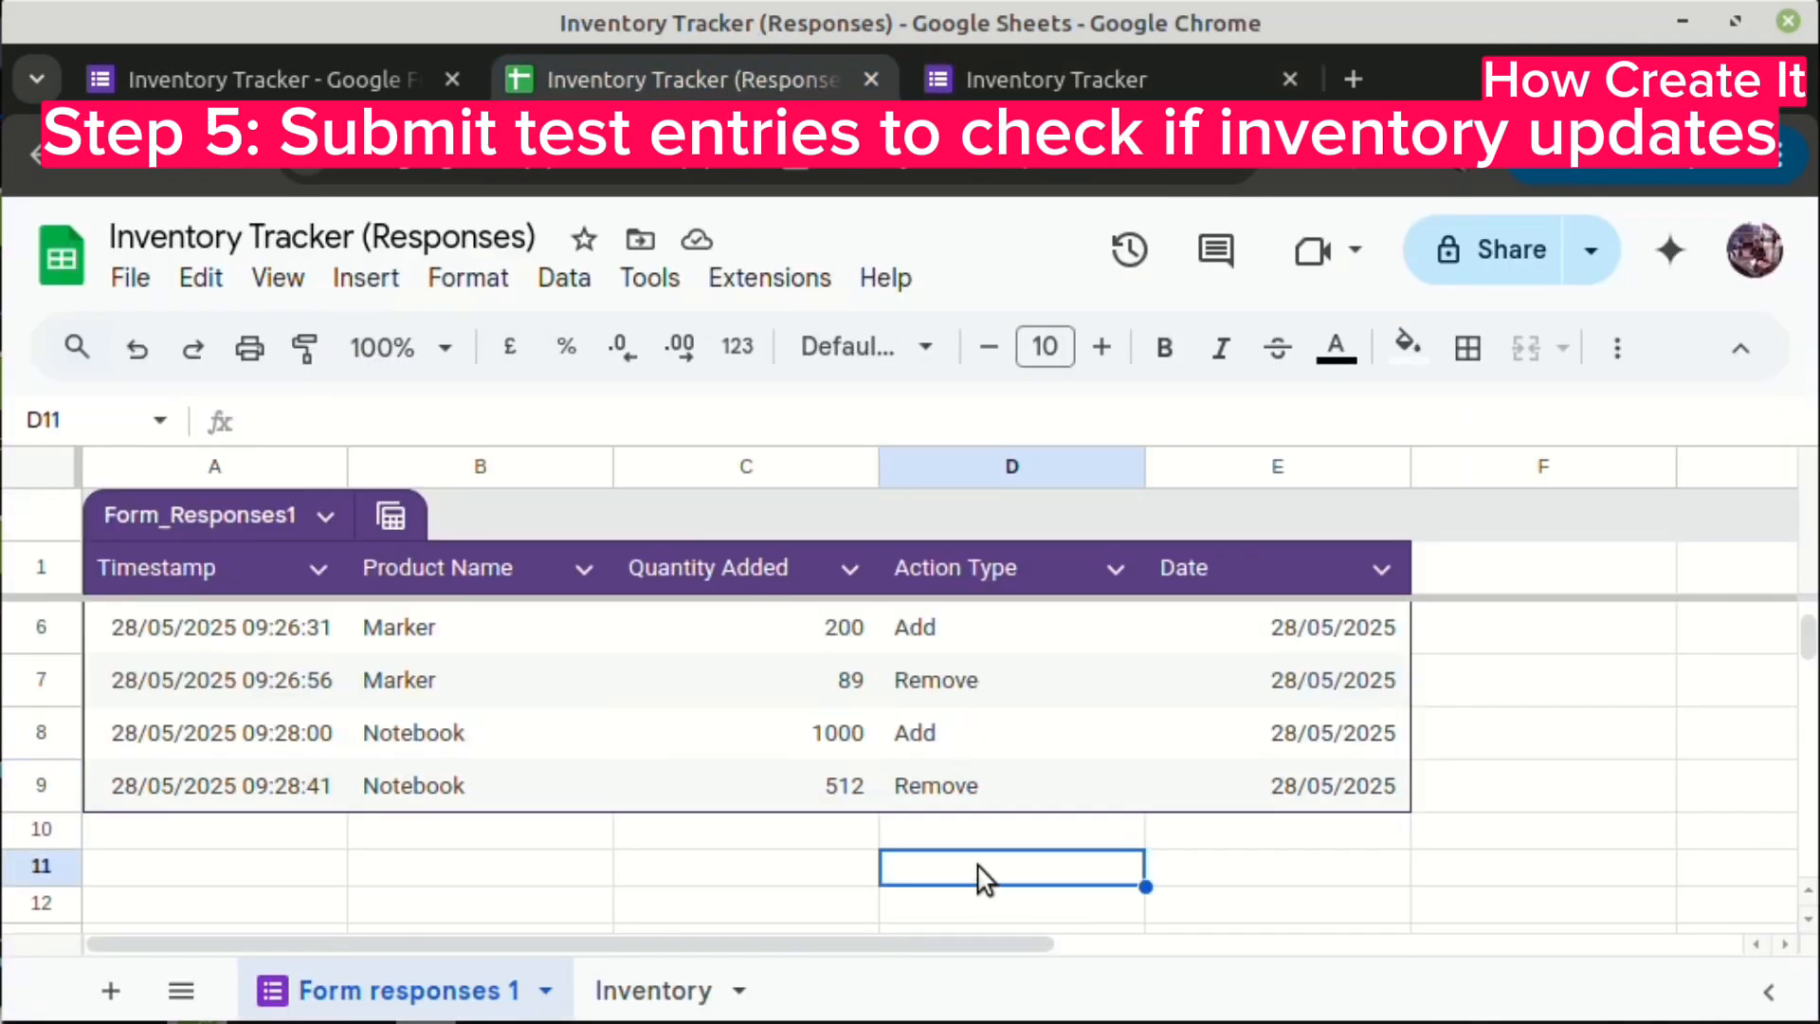
left_click(446, 756)
left_click(451, 797)
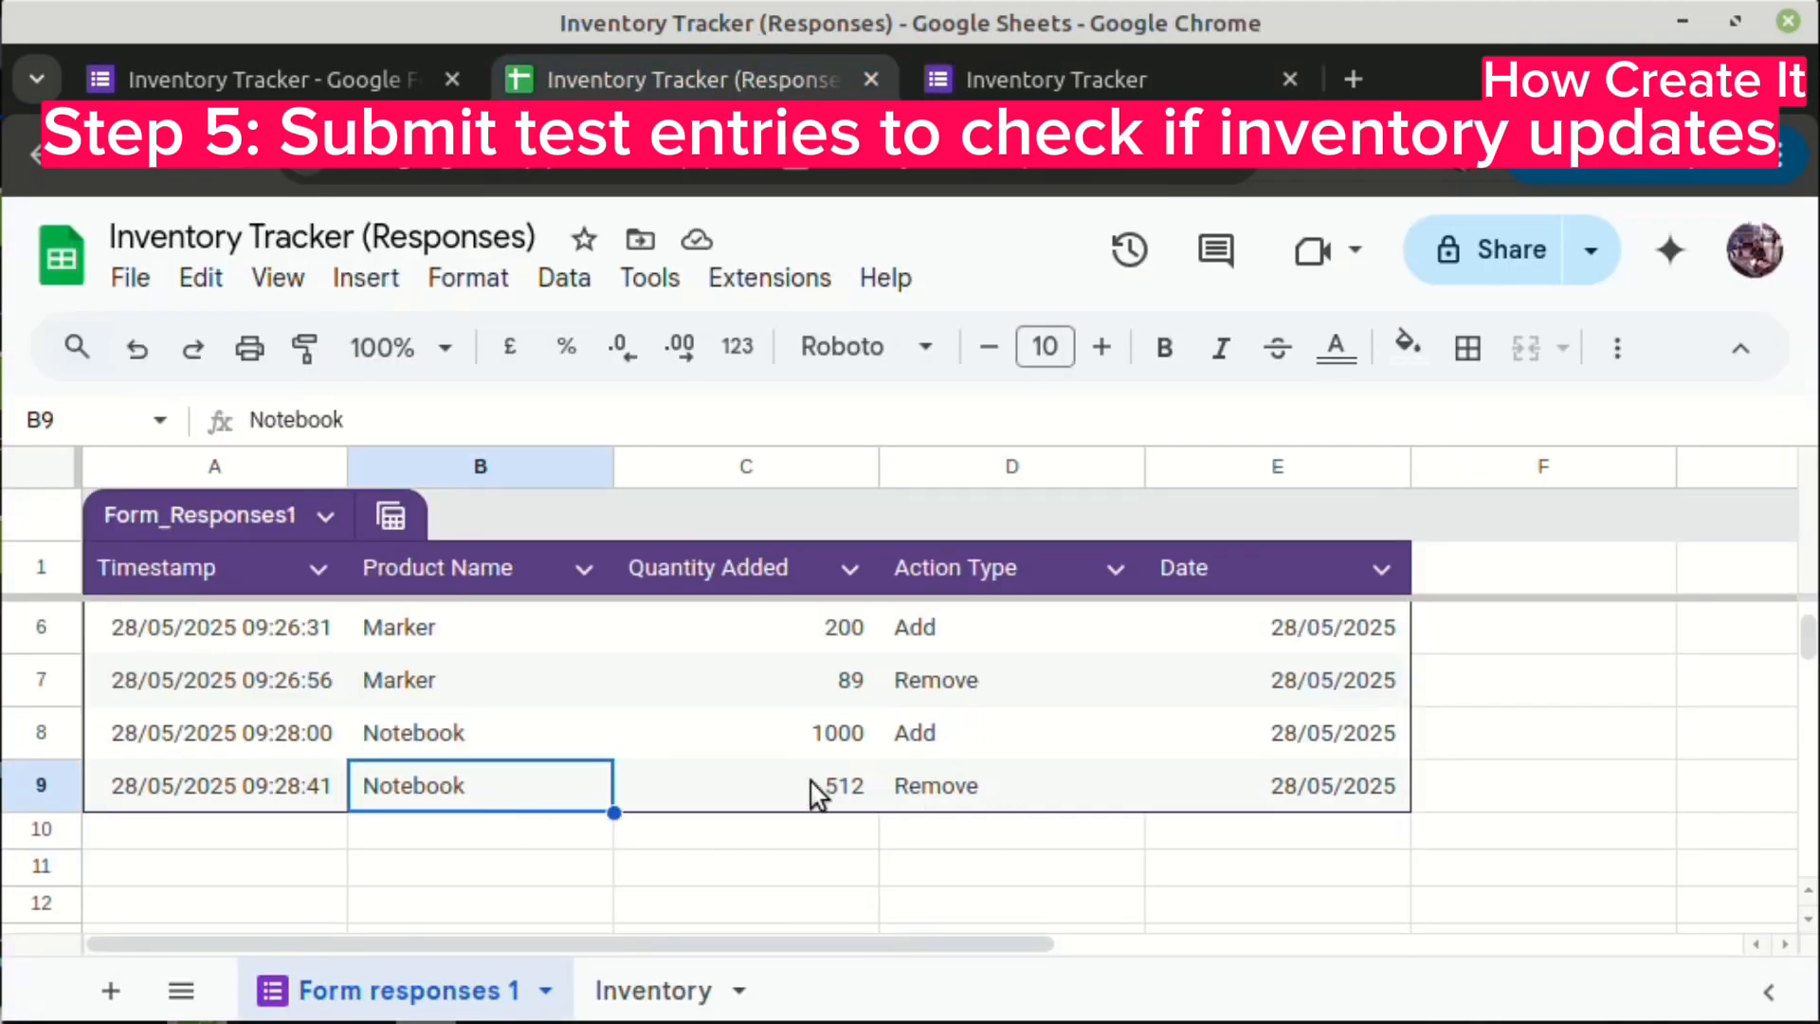
left_click(816, 792)
left_click(829, 726)
left_click(637, 996)
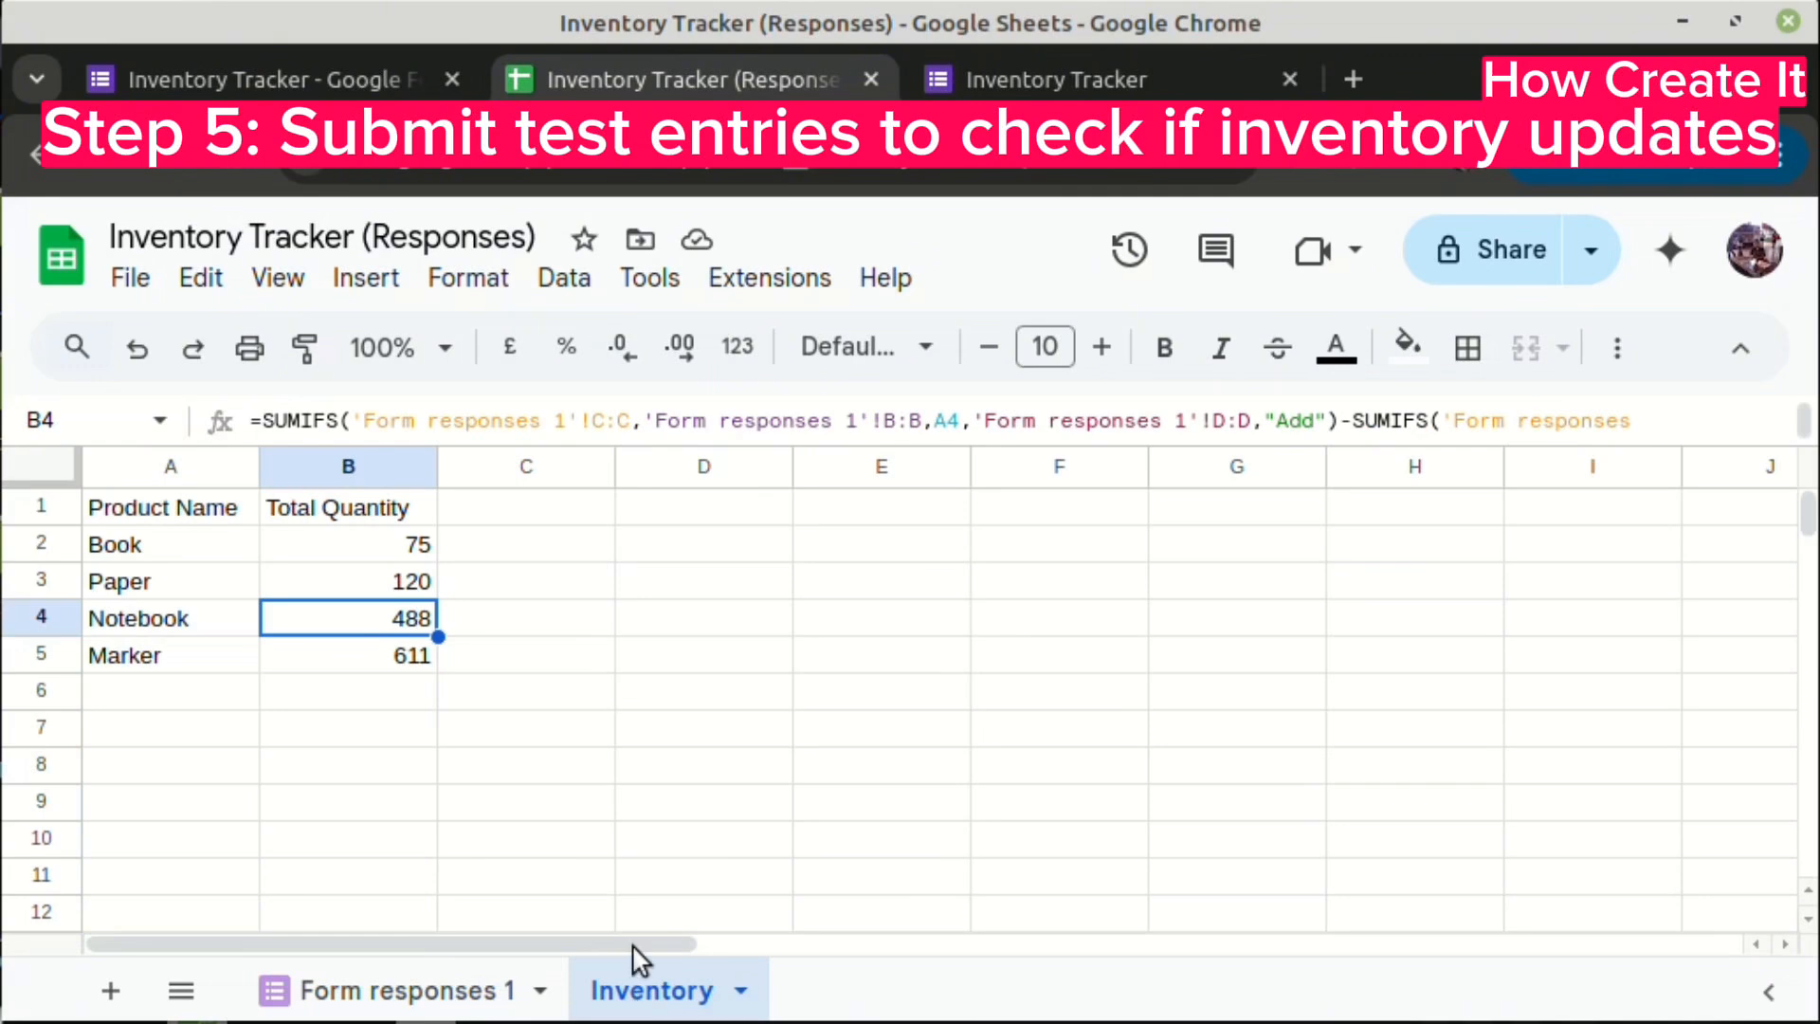
left_click(454, 621)
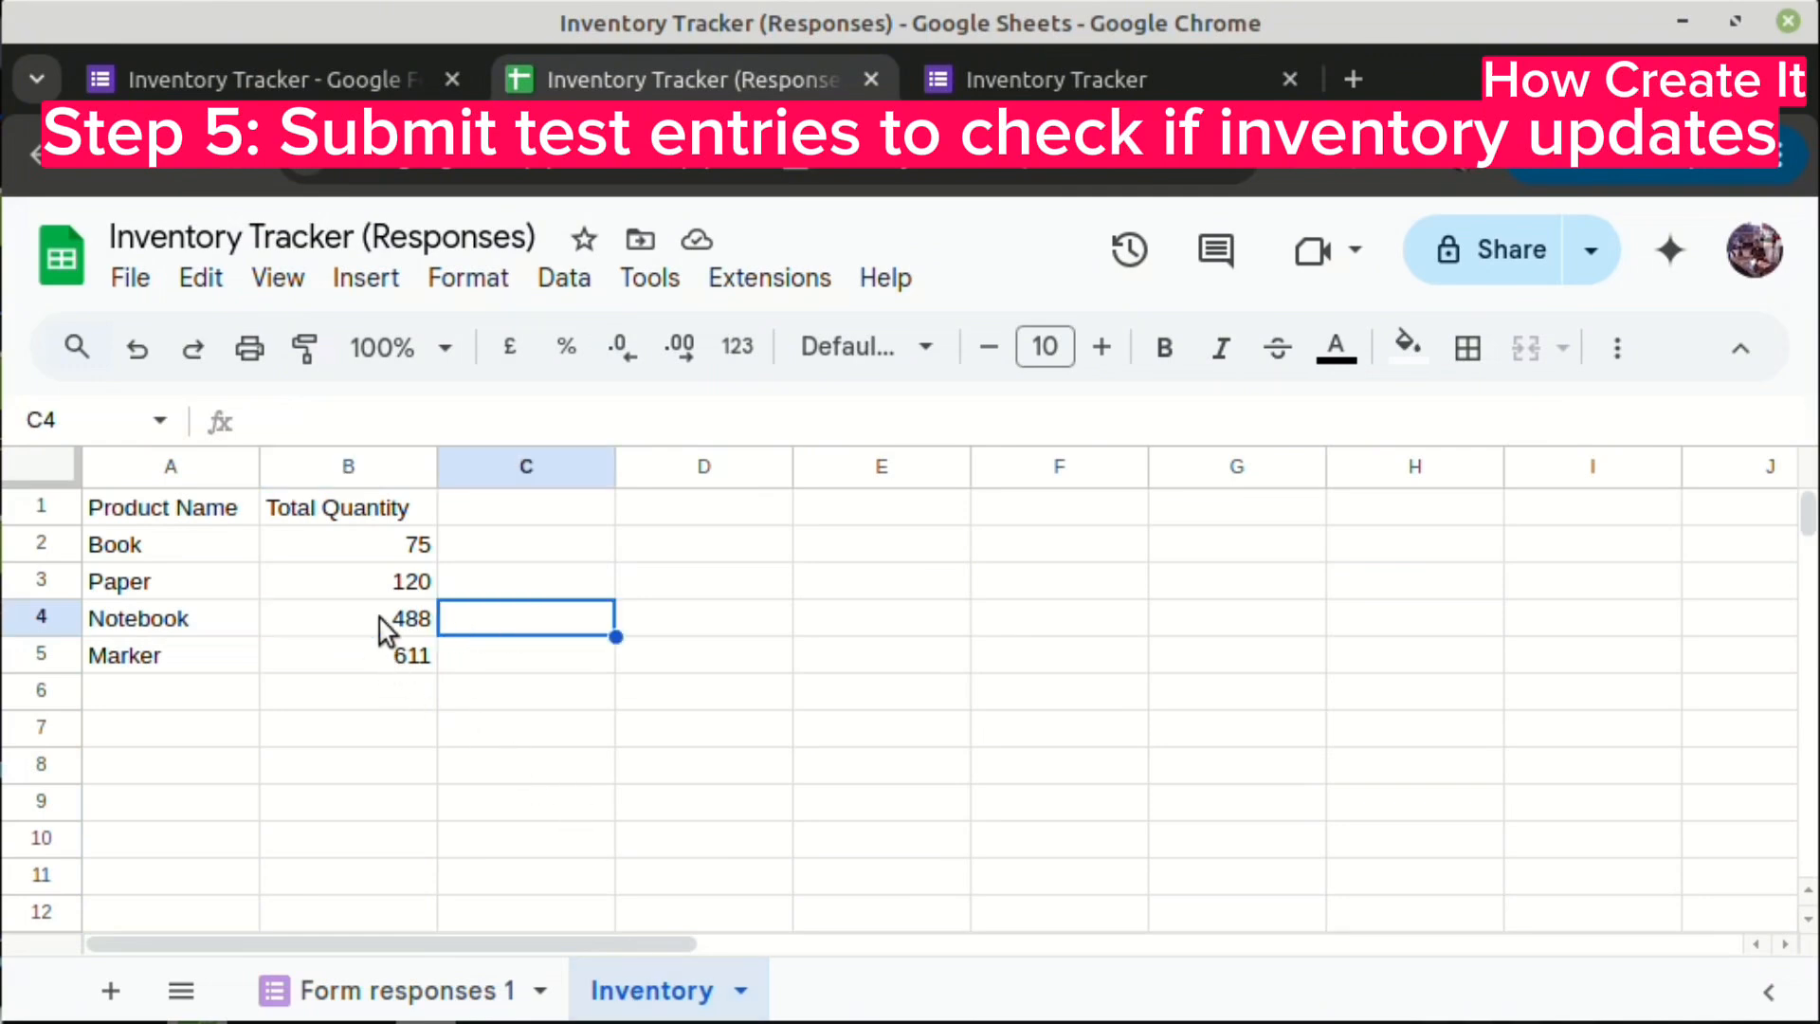
left_click(396, 625)
left_click(575, 625)
- Start another form response with Book as the Product Name and 2000 as the Quantity Added
left_click(1166, 86)
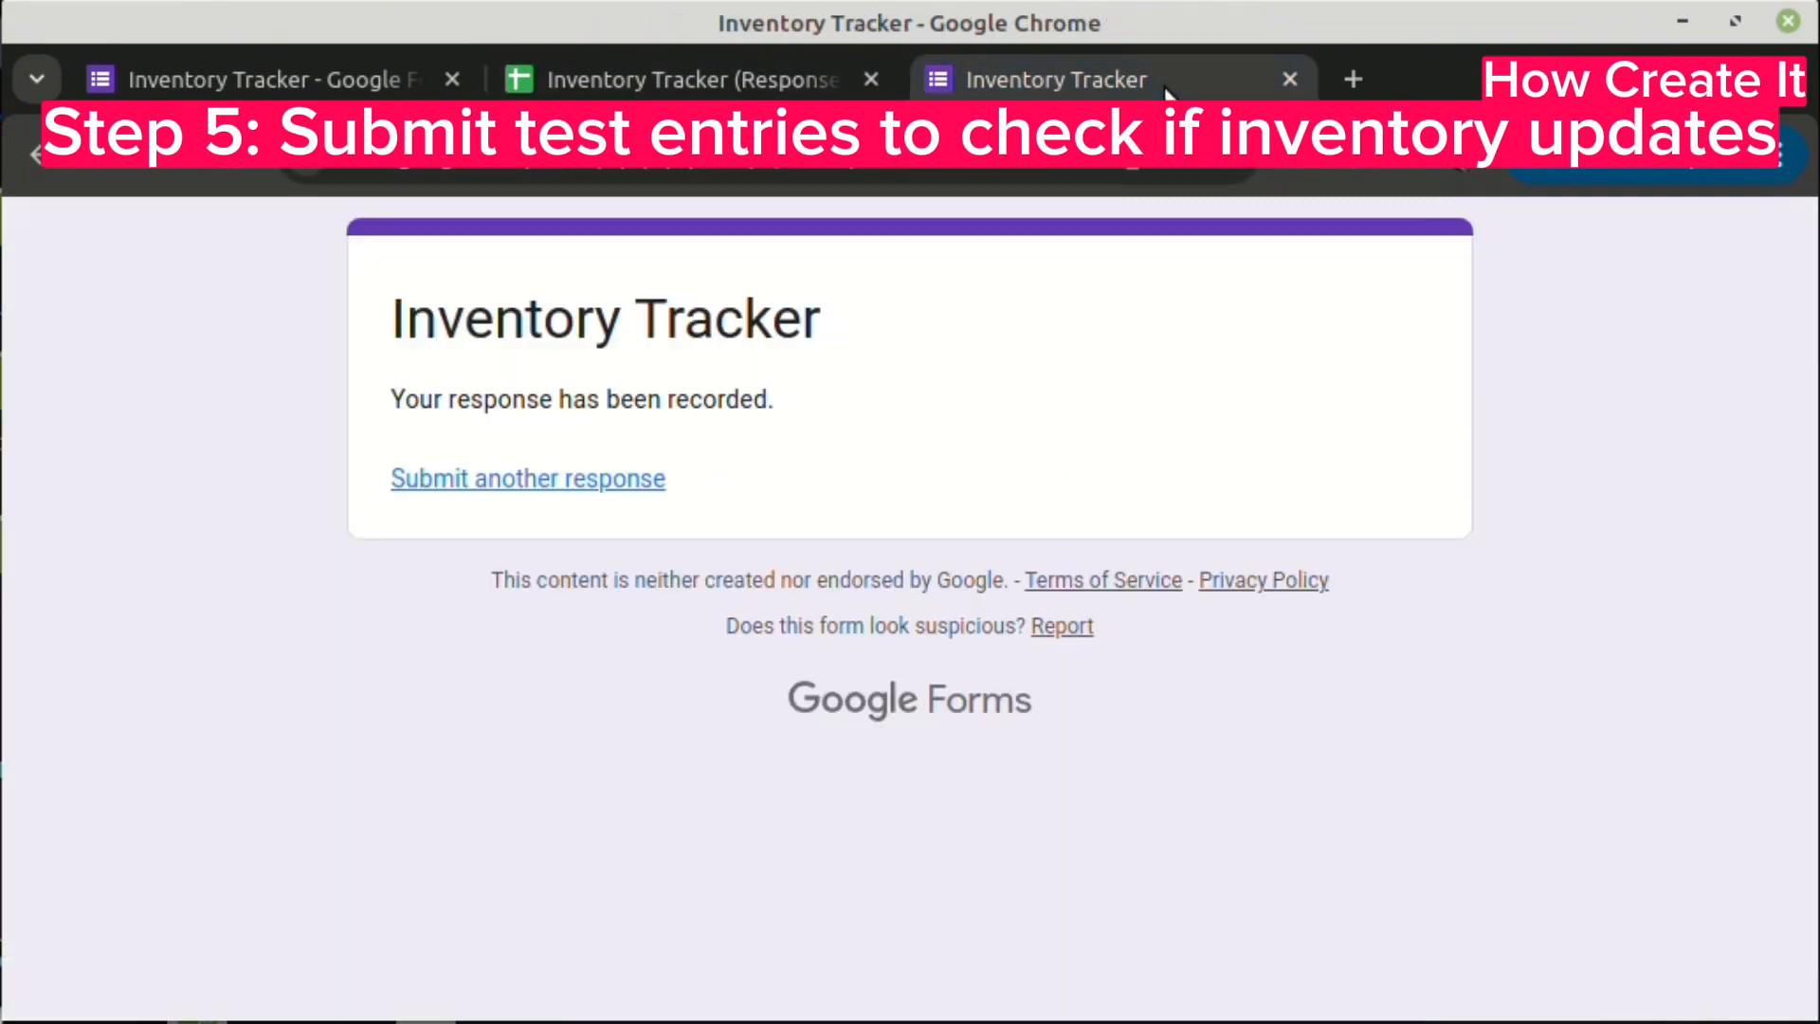
left_click(541, 480)
scroll(646, 597, "down", 6)
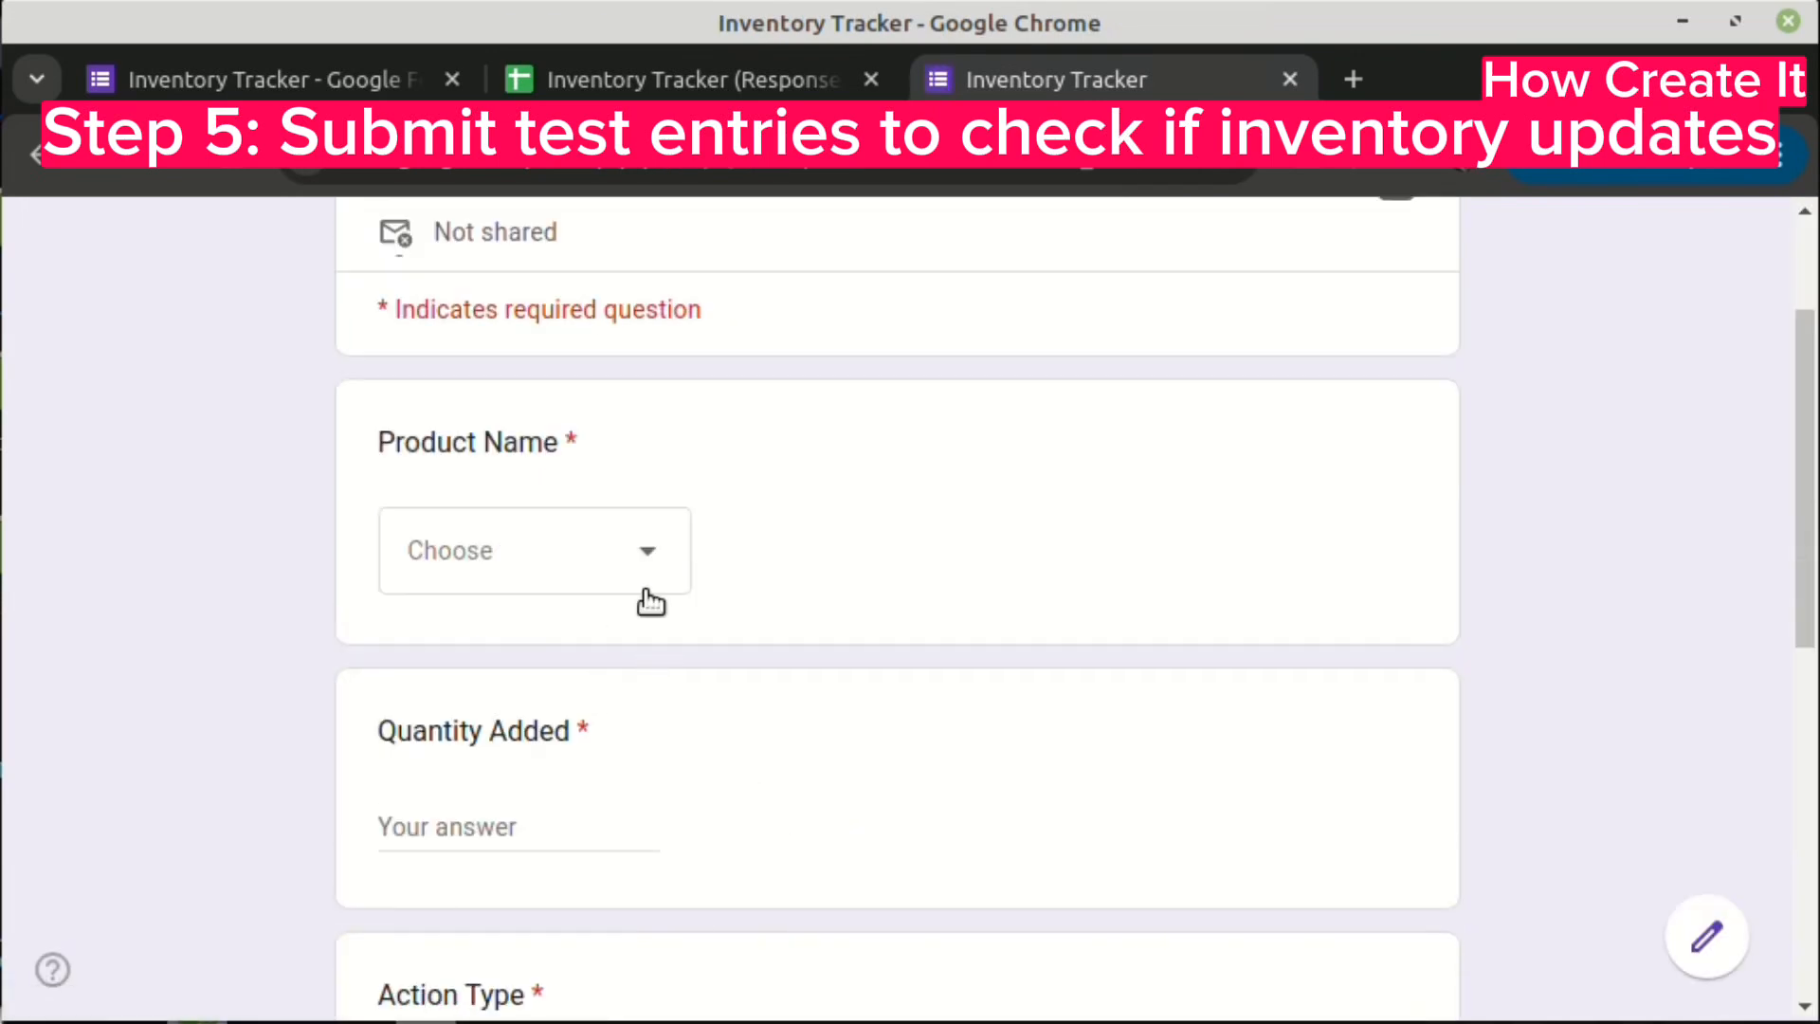
scroll(638, 504, "up", 2)
left_click(612, 344)
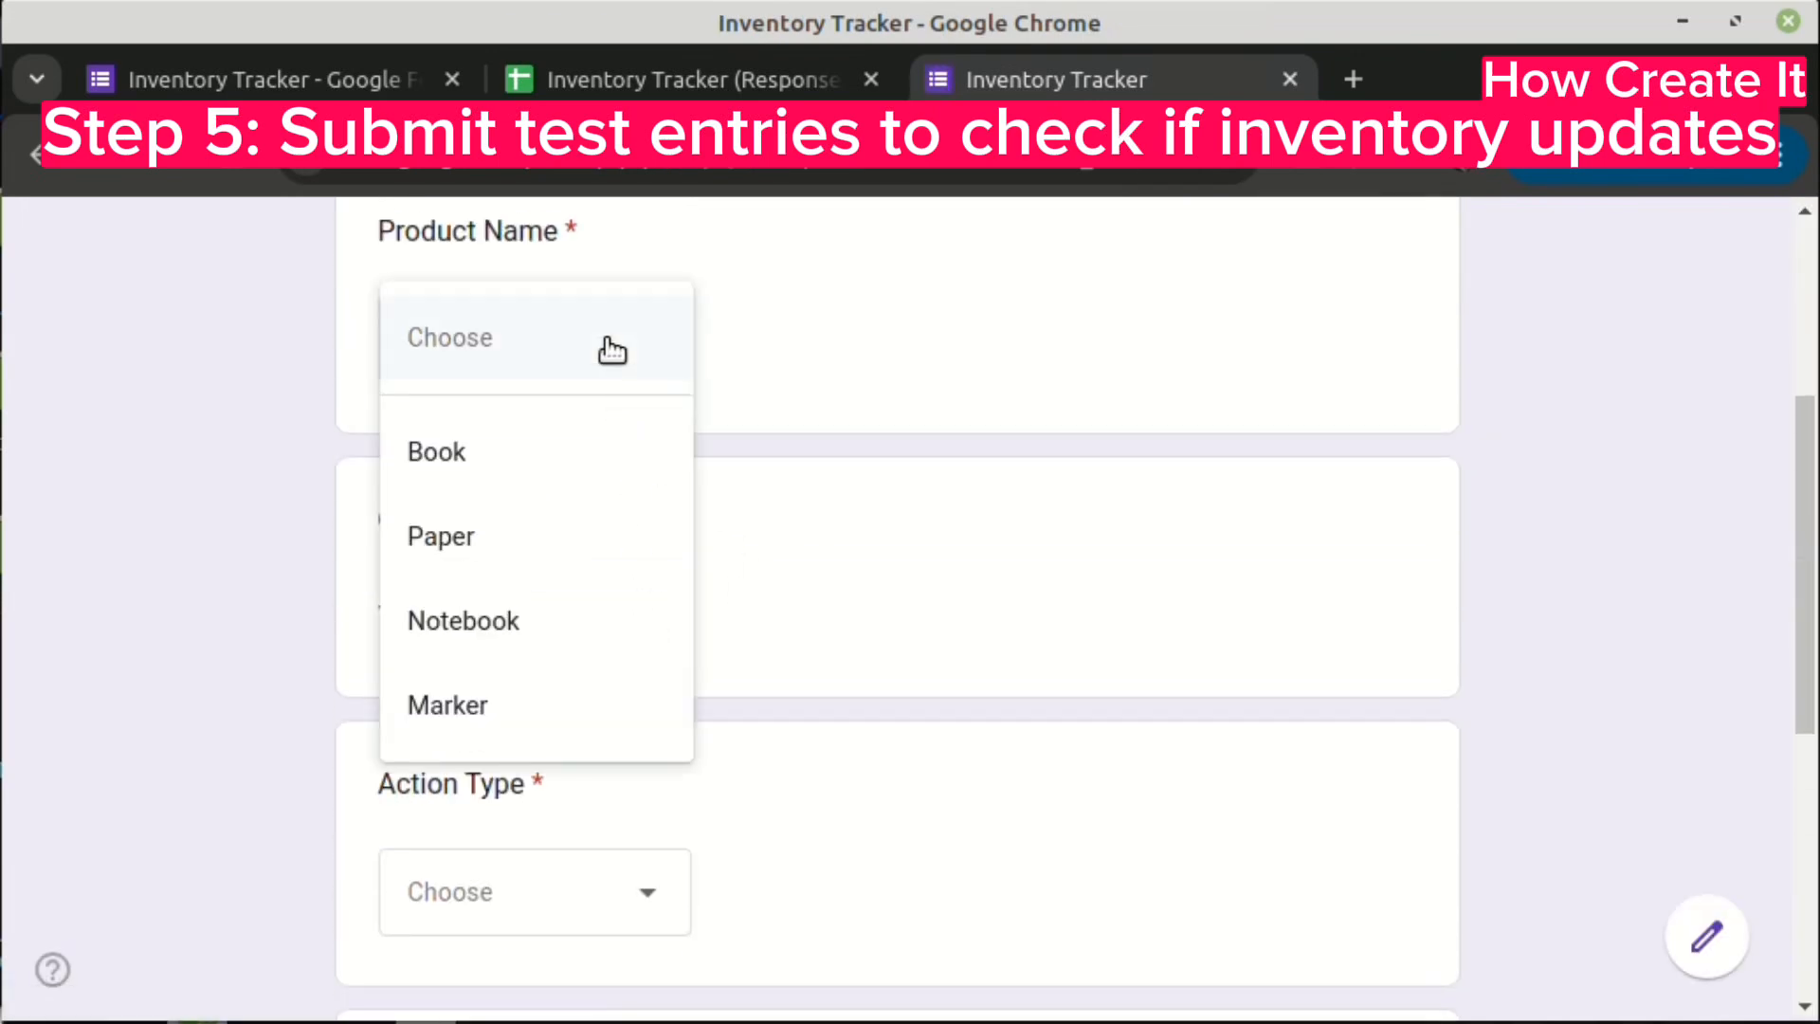
left_click(509, 454)
left_click(542, 626)
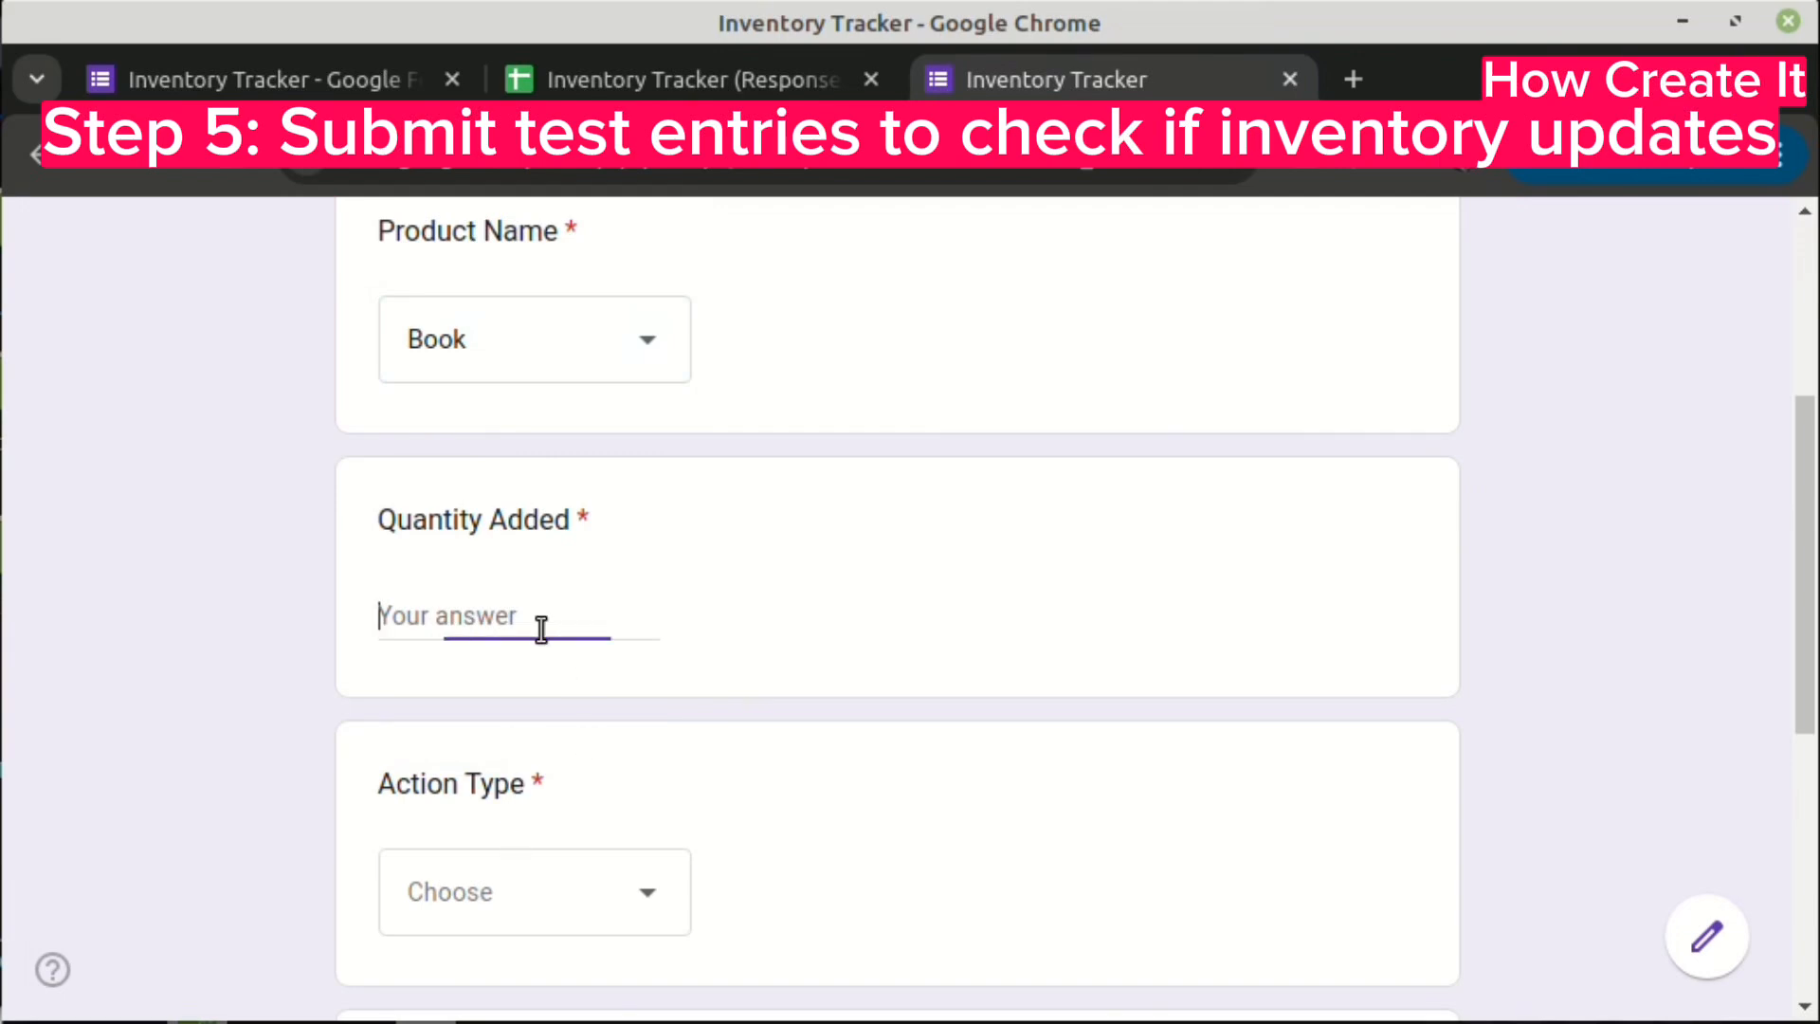
type("200")
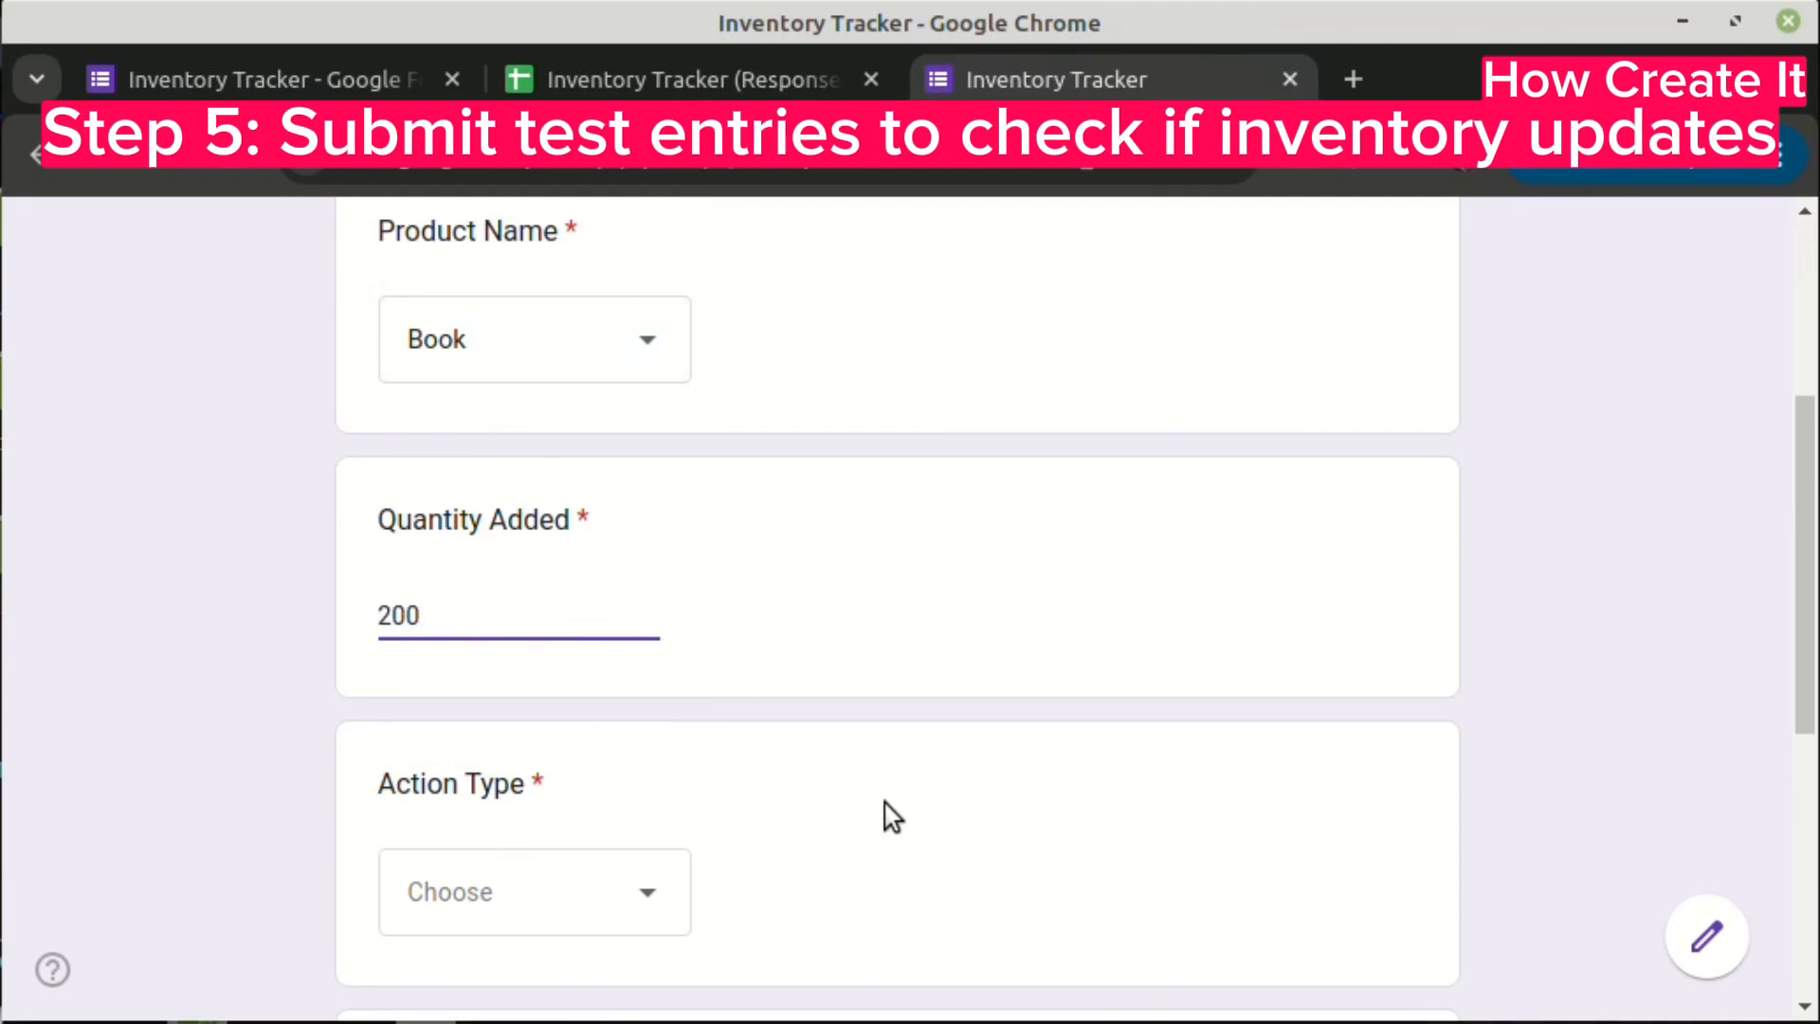
- Set the Action Type to Add and the date to 05/28/2025, and submit the 2000-unit Book response
scroll(891, 815, "down", 5)
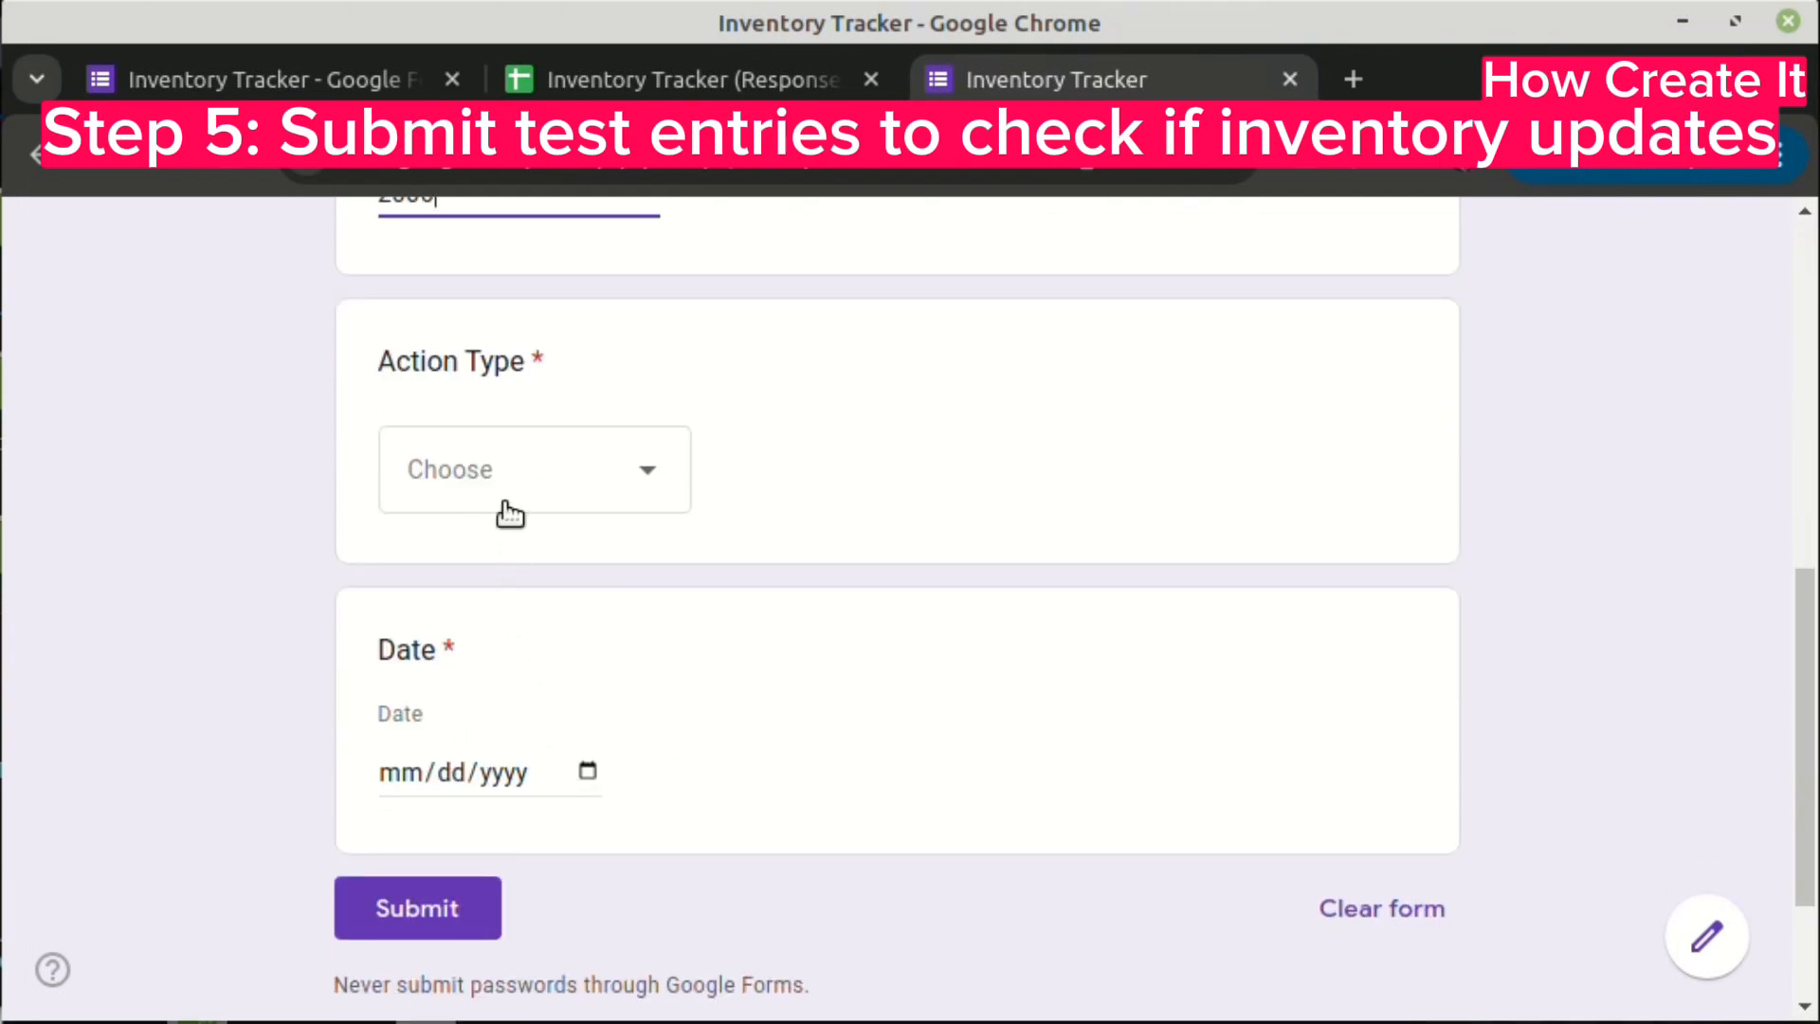
left_click(501, 498)
left_click(455, 593)
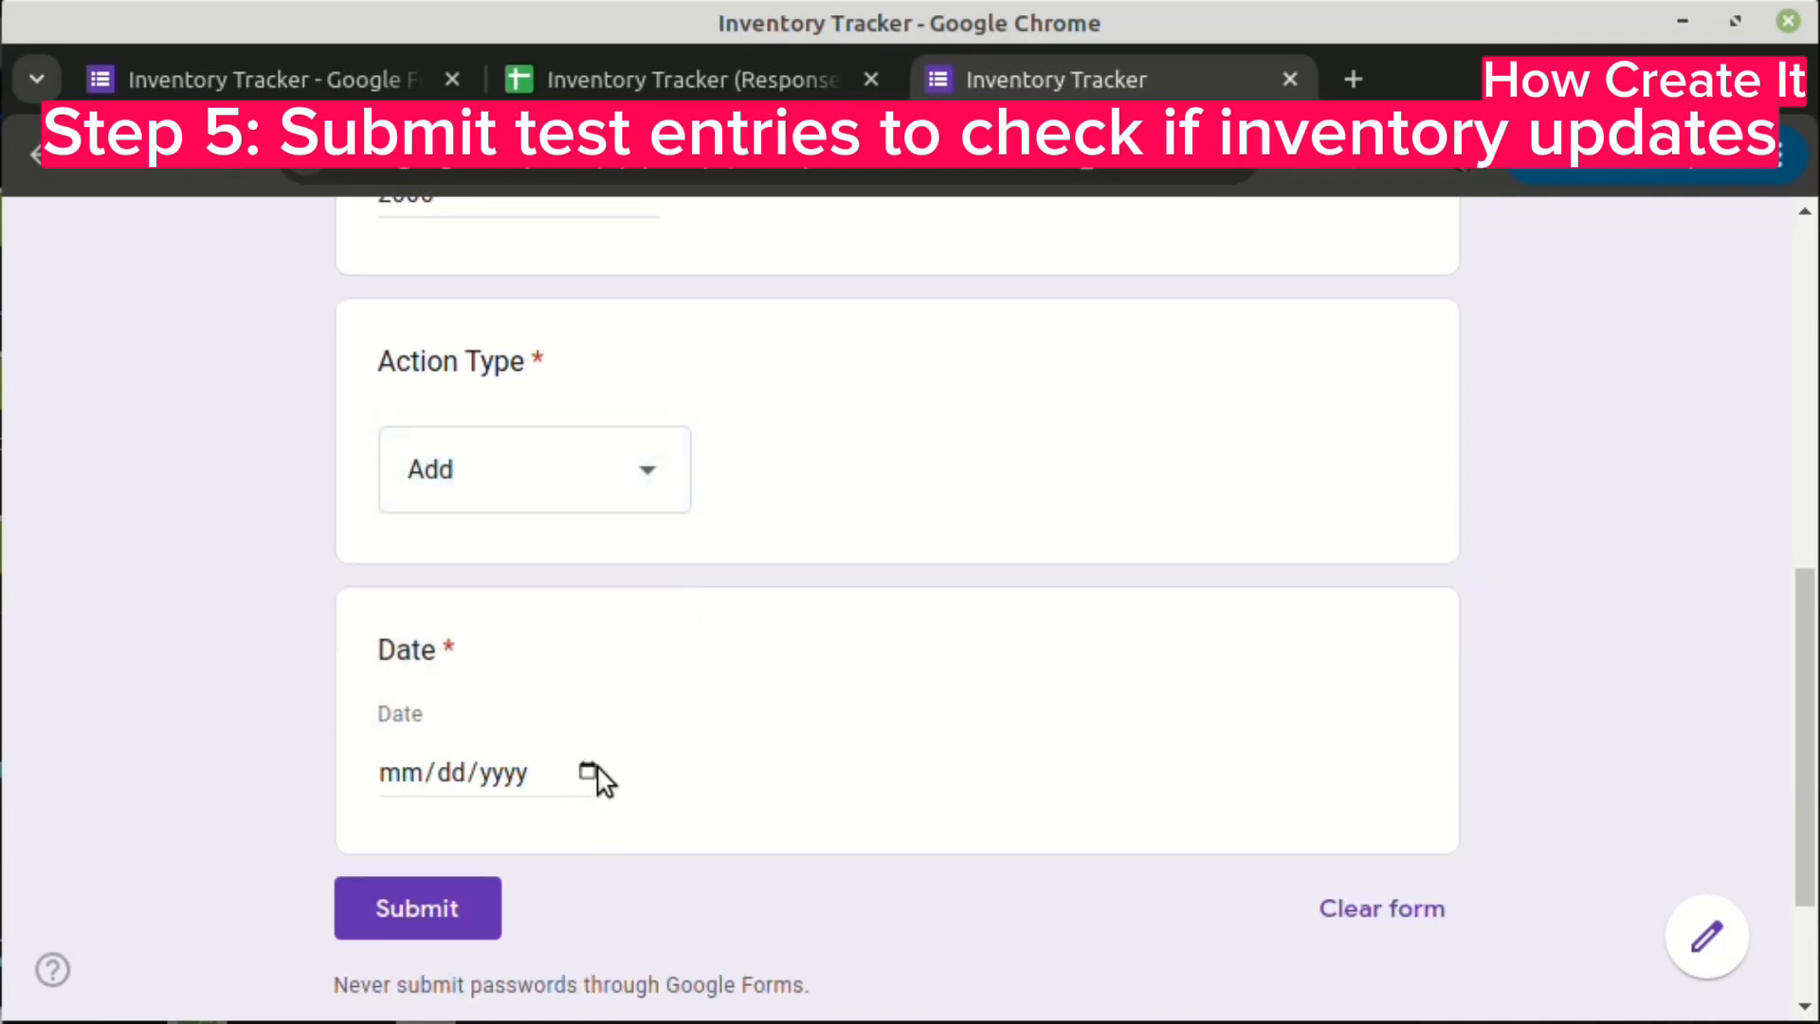
left_click(589, 771)
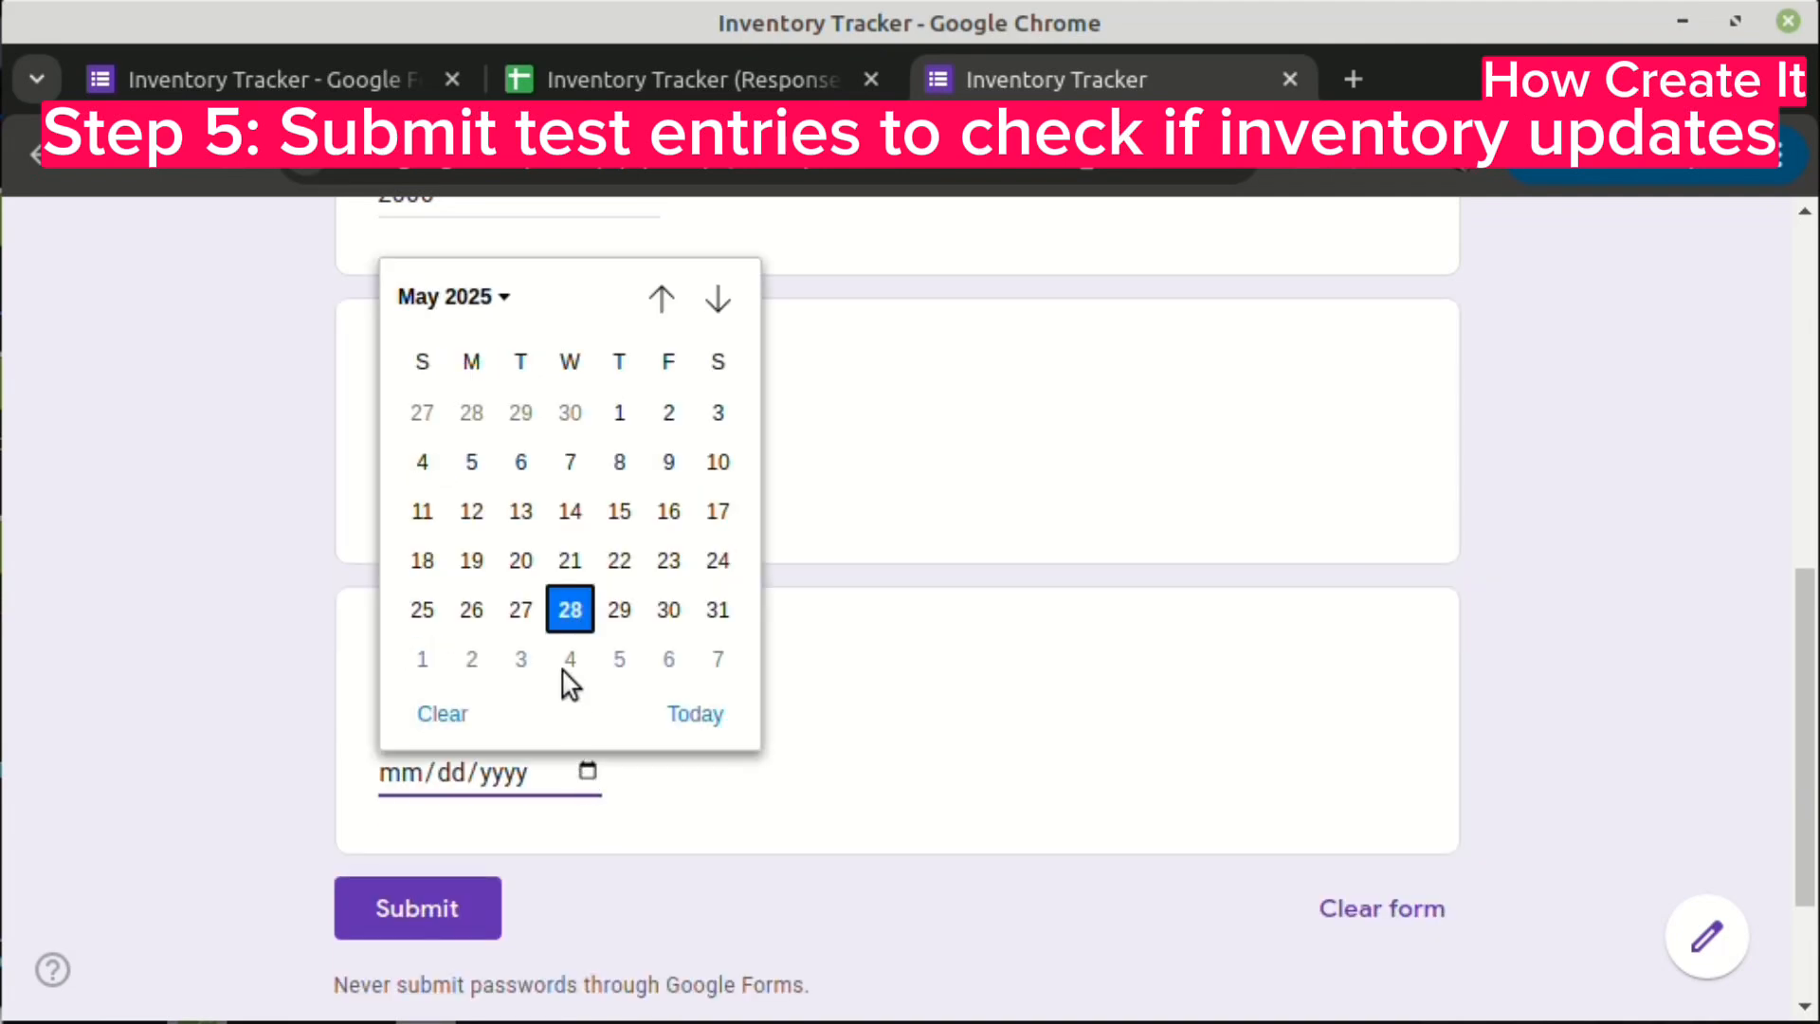
left_click(570, 610)
left_click(449, 912)
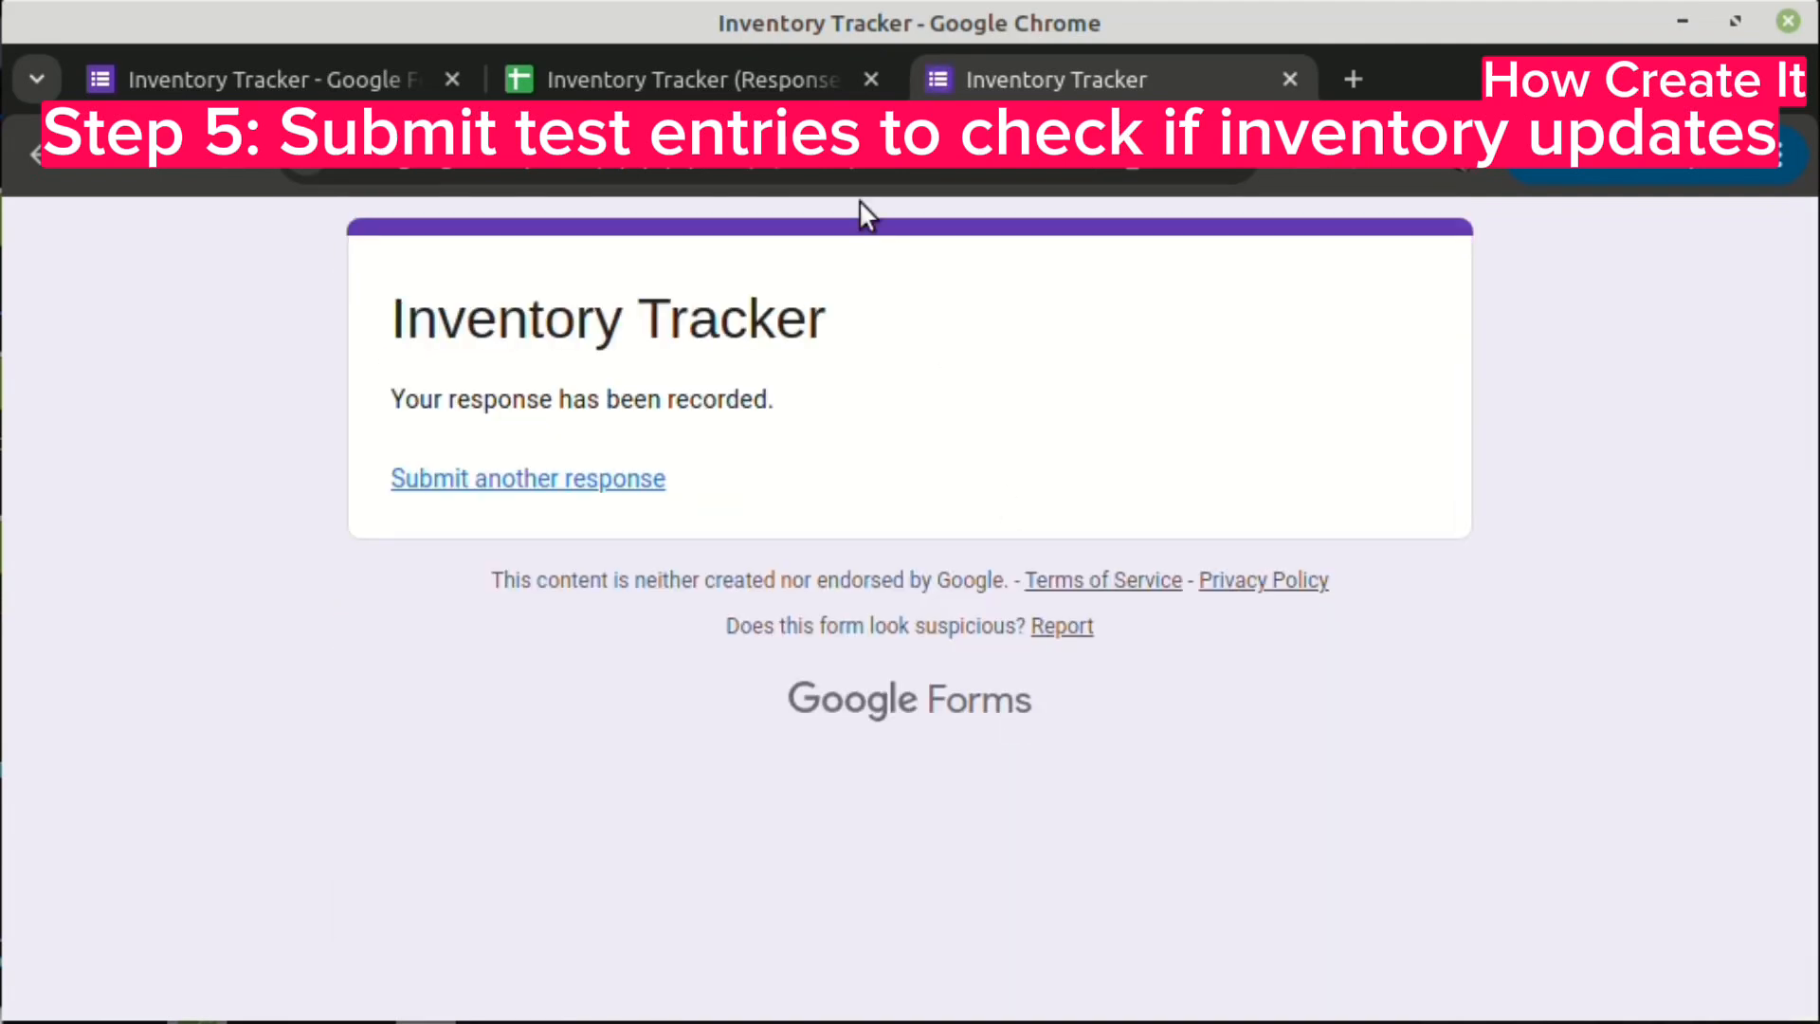
- Check the product name, quantity and action type of the newest Book entry in Form responses 1
left_click(736, 81)
left_click(412, 994)
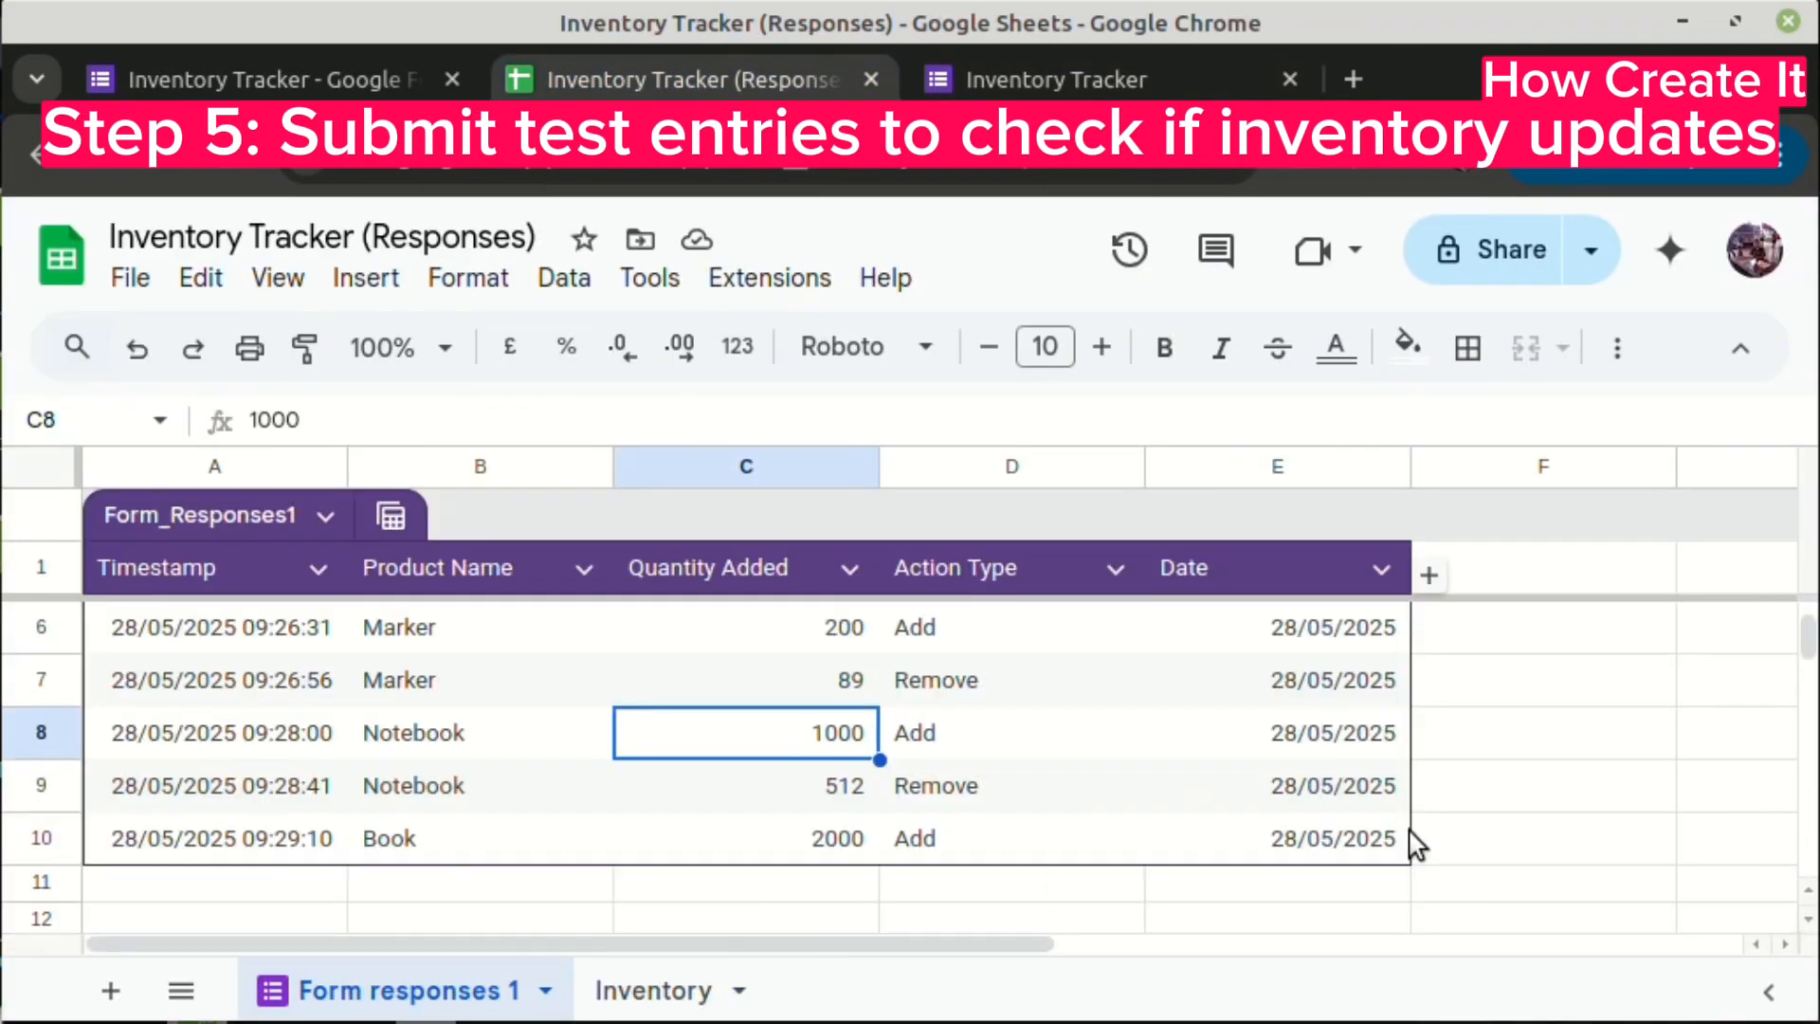
left_click(433, 852)
left_click(738, 839)
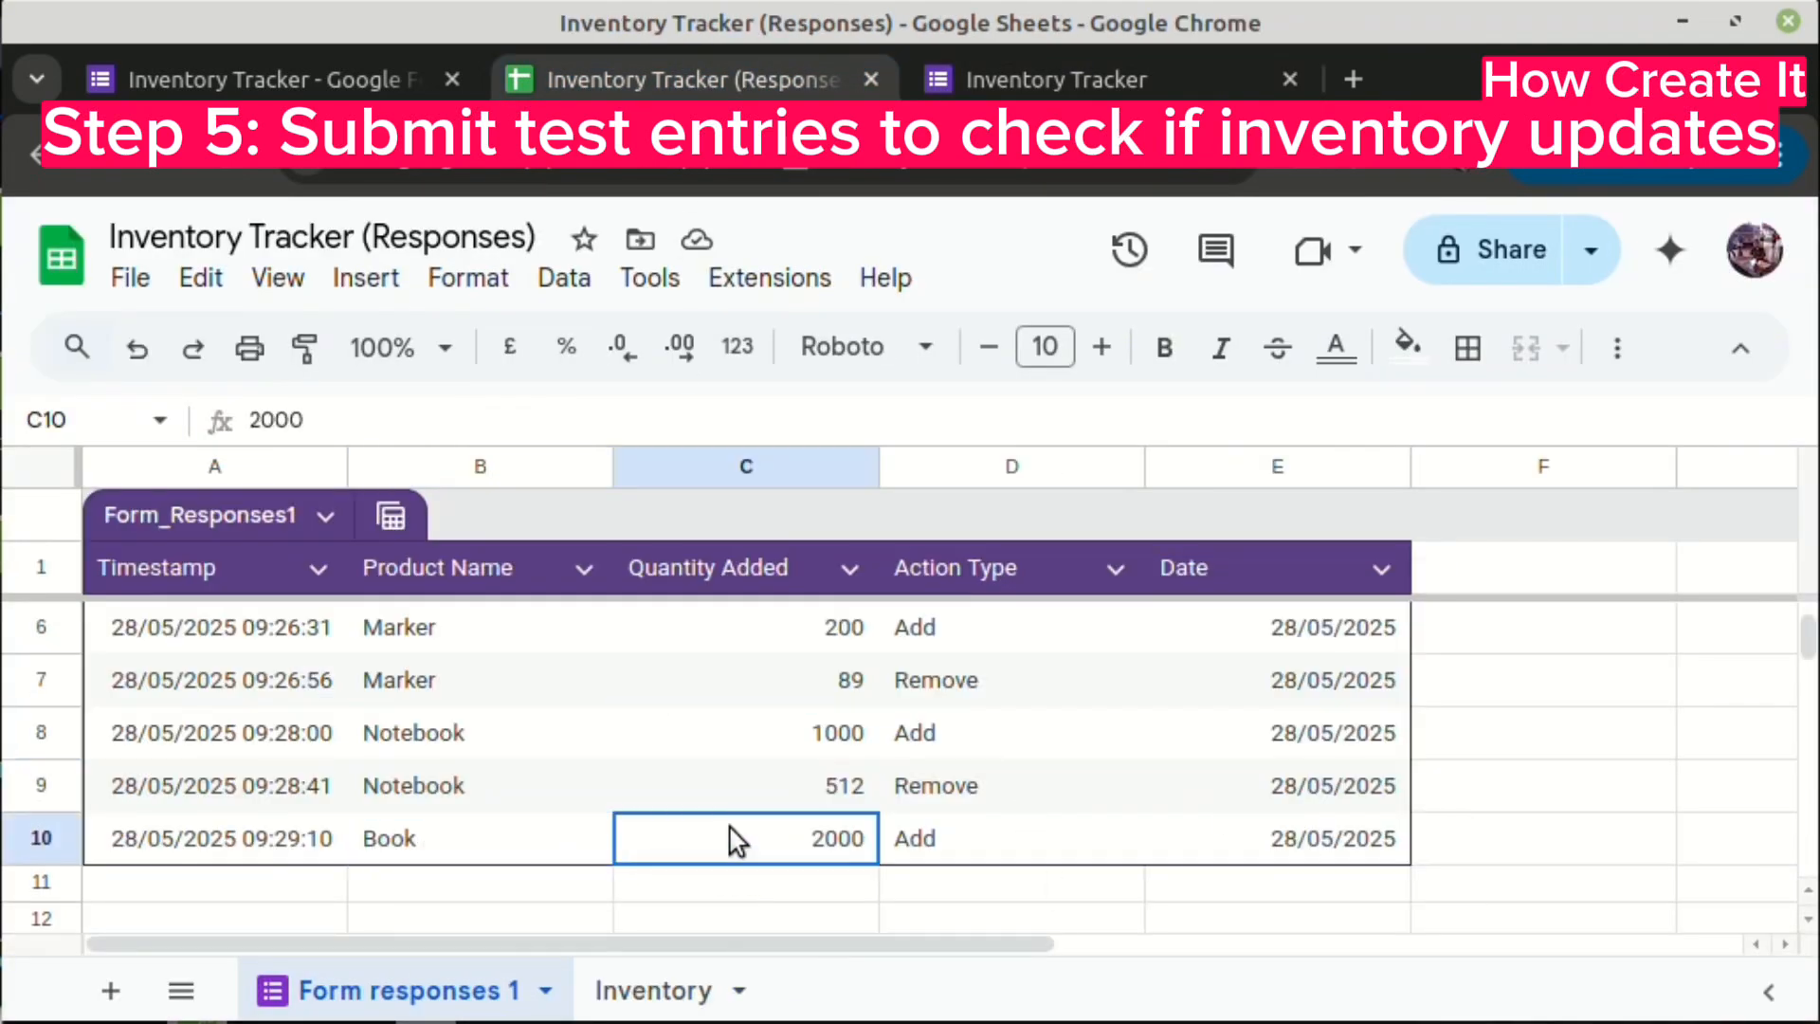
left_click(975, 849)
- Check the Book total in the Inventory sheet against the newly submitted Book entry
left_click(641, 990)
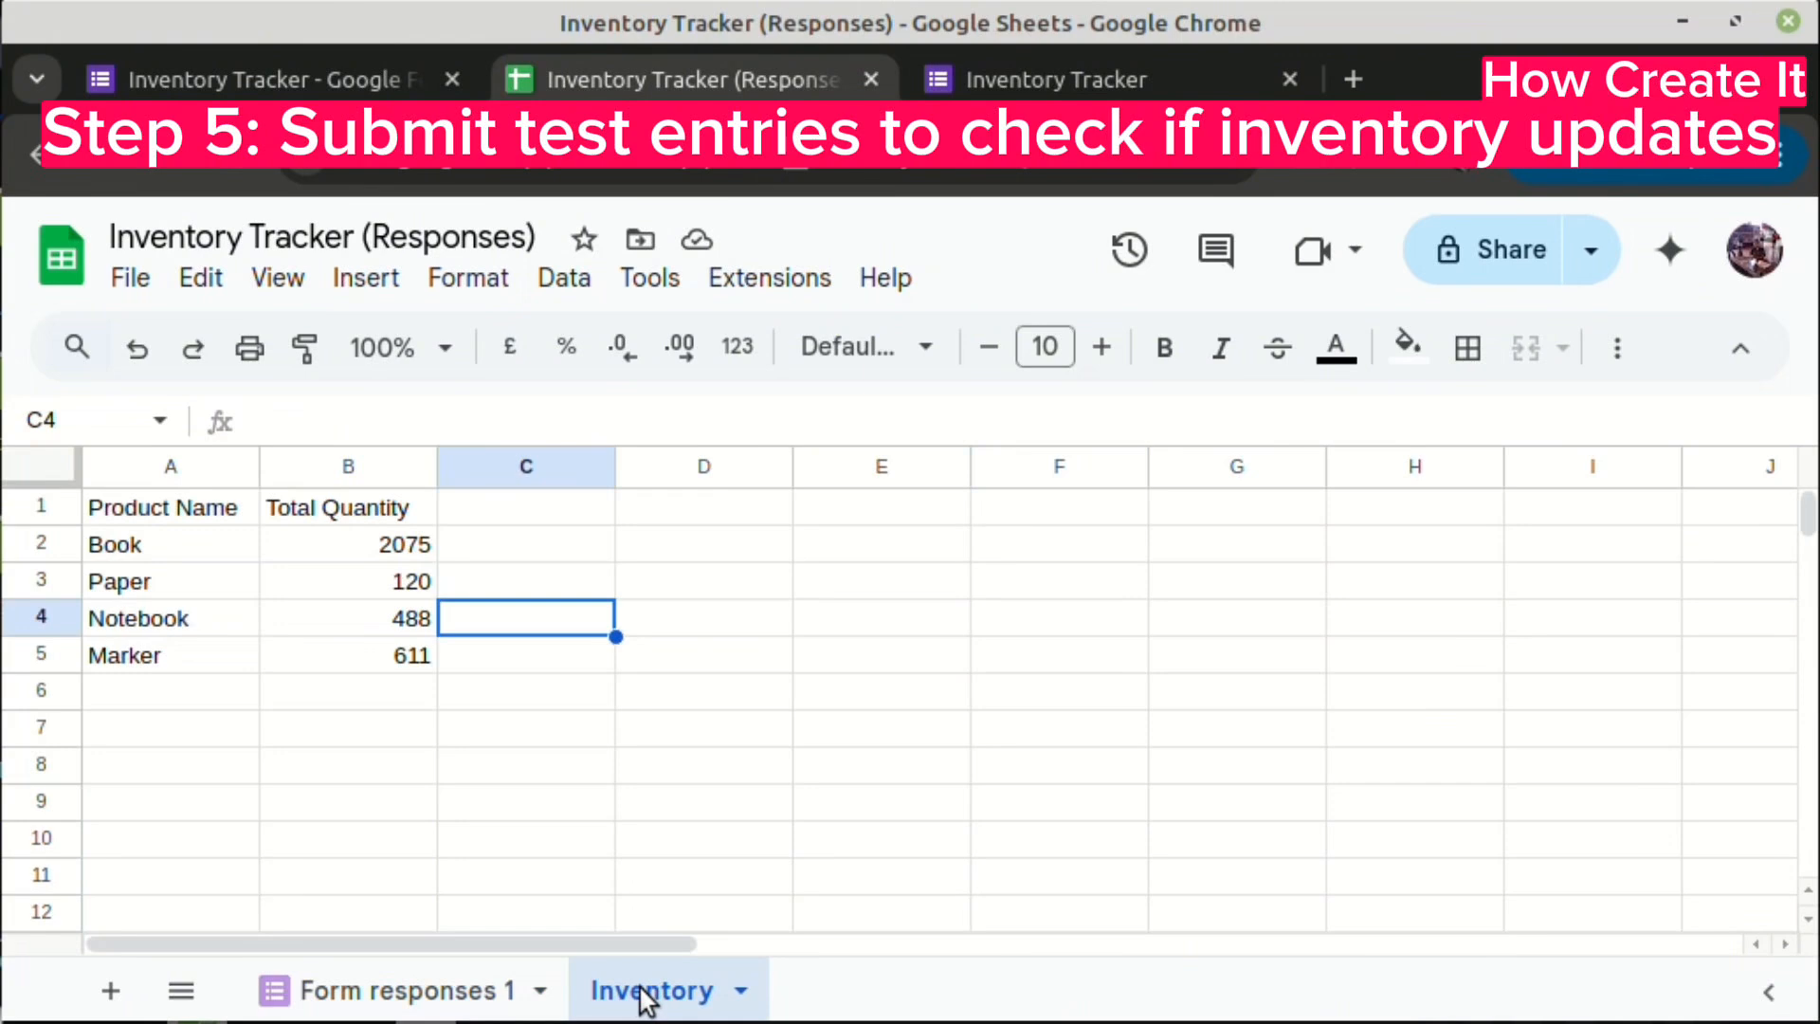
left_click(379, 548)
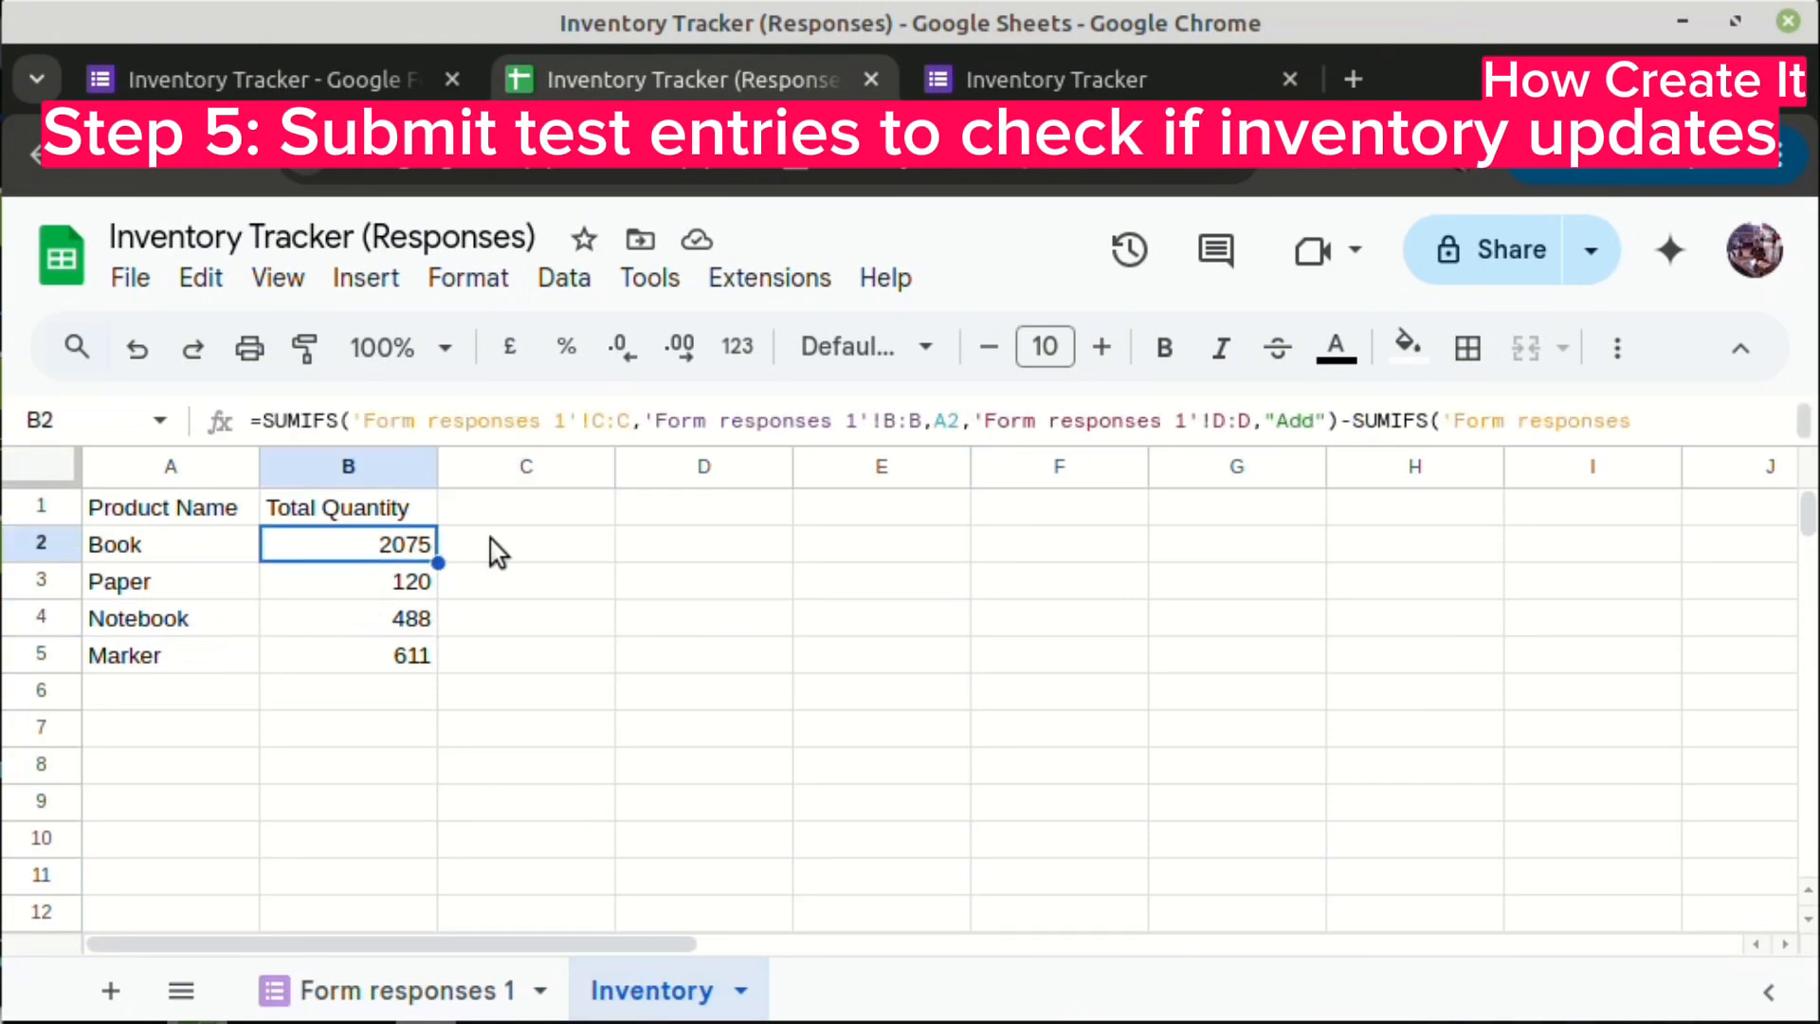
left_click(628, 548)
left_click(431, 550)
left_click(687, 548)
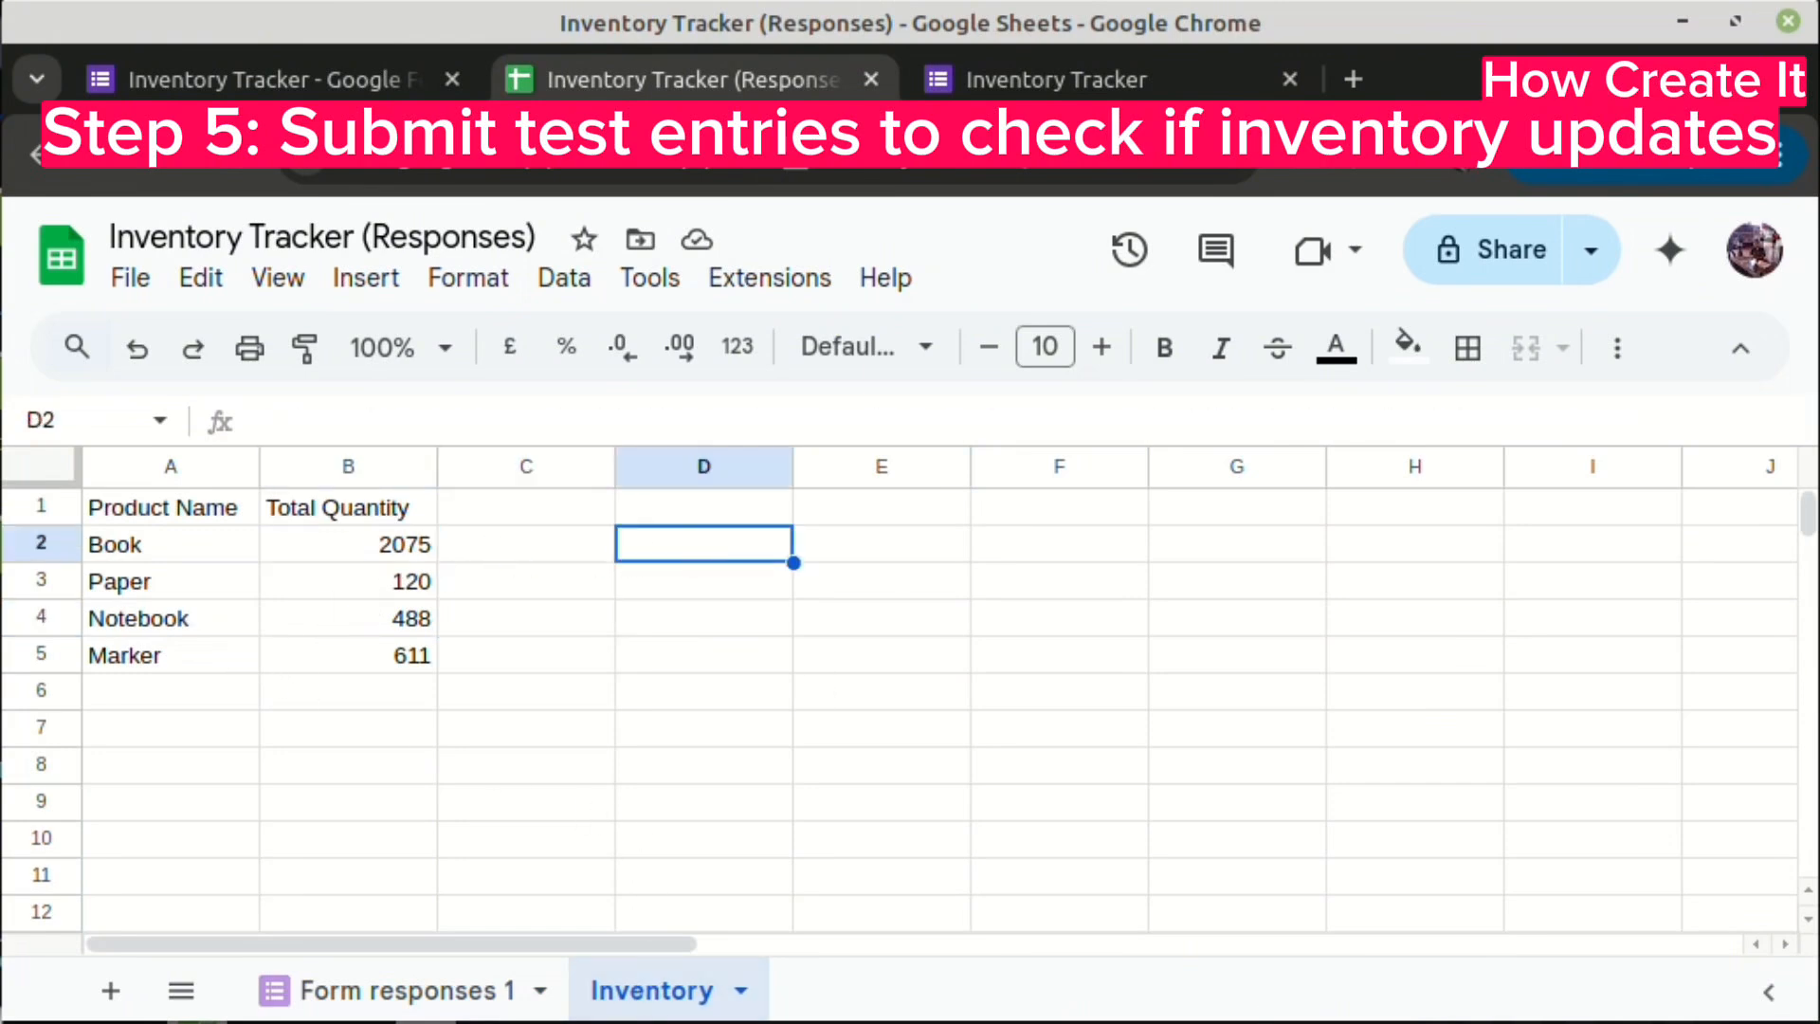